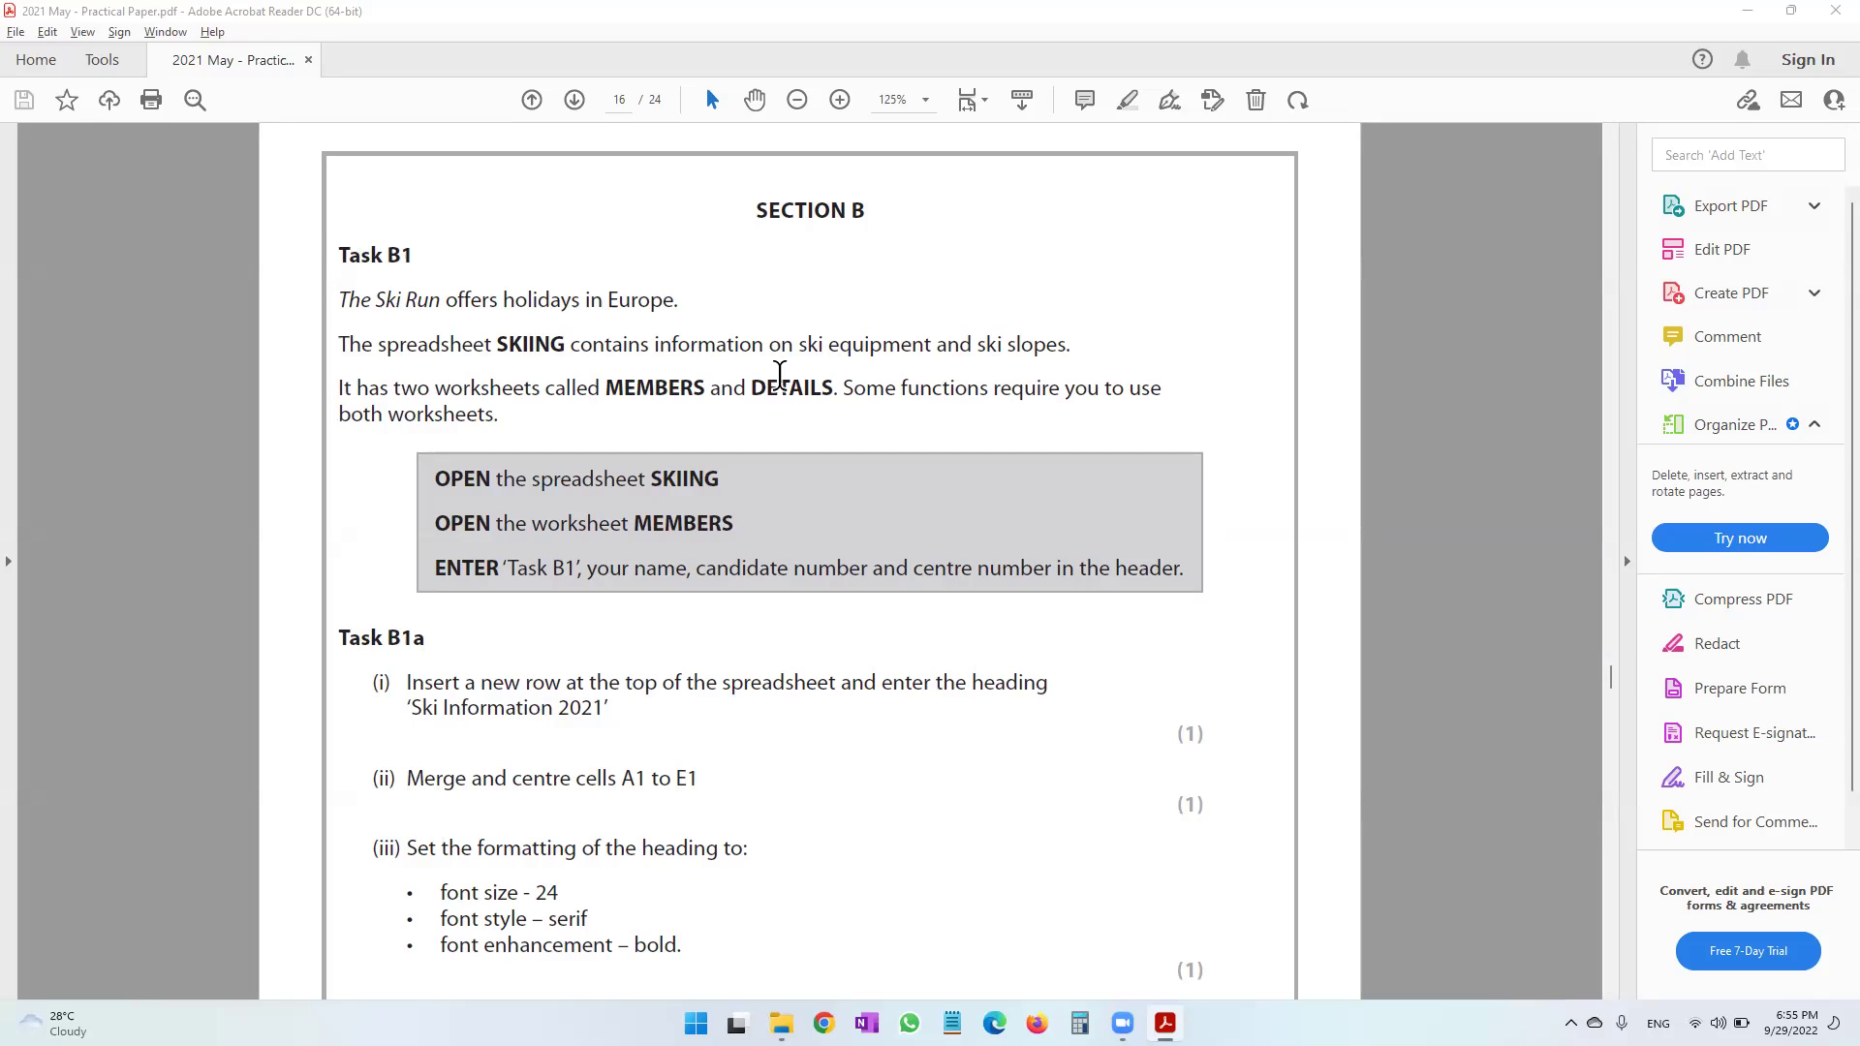
Read the Task B1 introduction and its instructions on the spreadsheet, worksheet and header in the practical paper.
left_click_drag(338, 255, 647, 304)
left_click(429, 344)
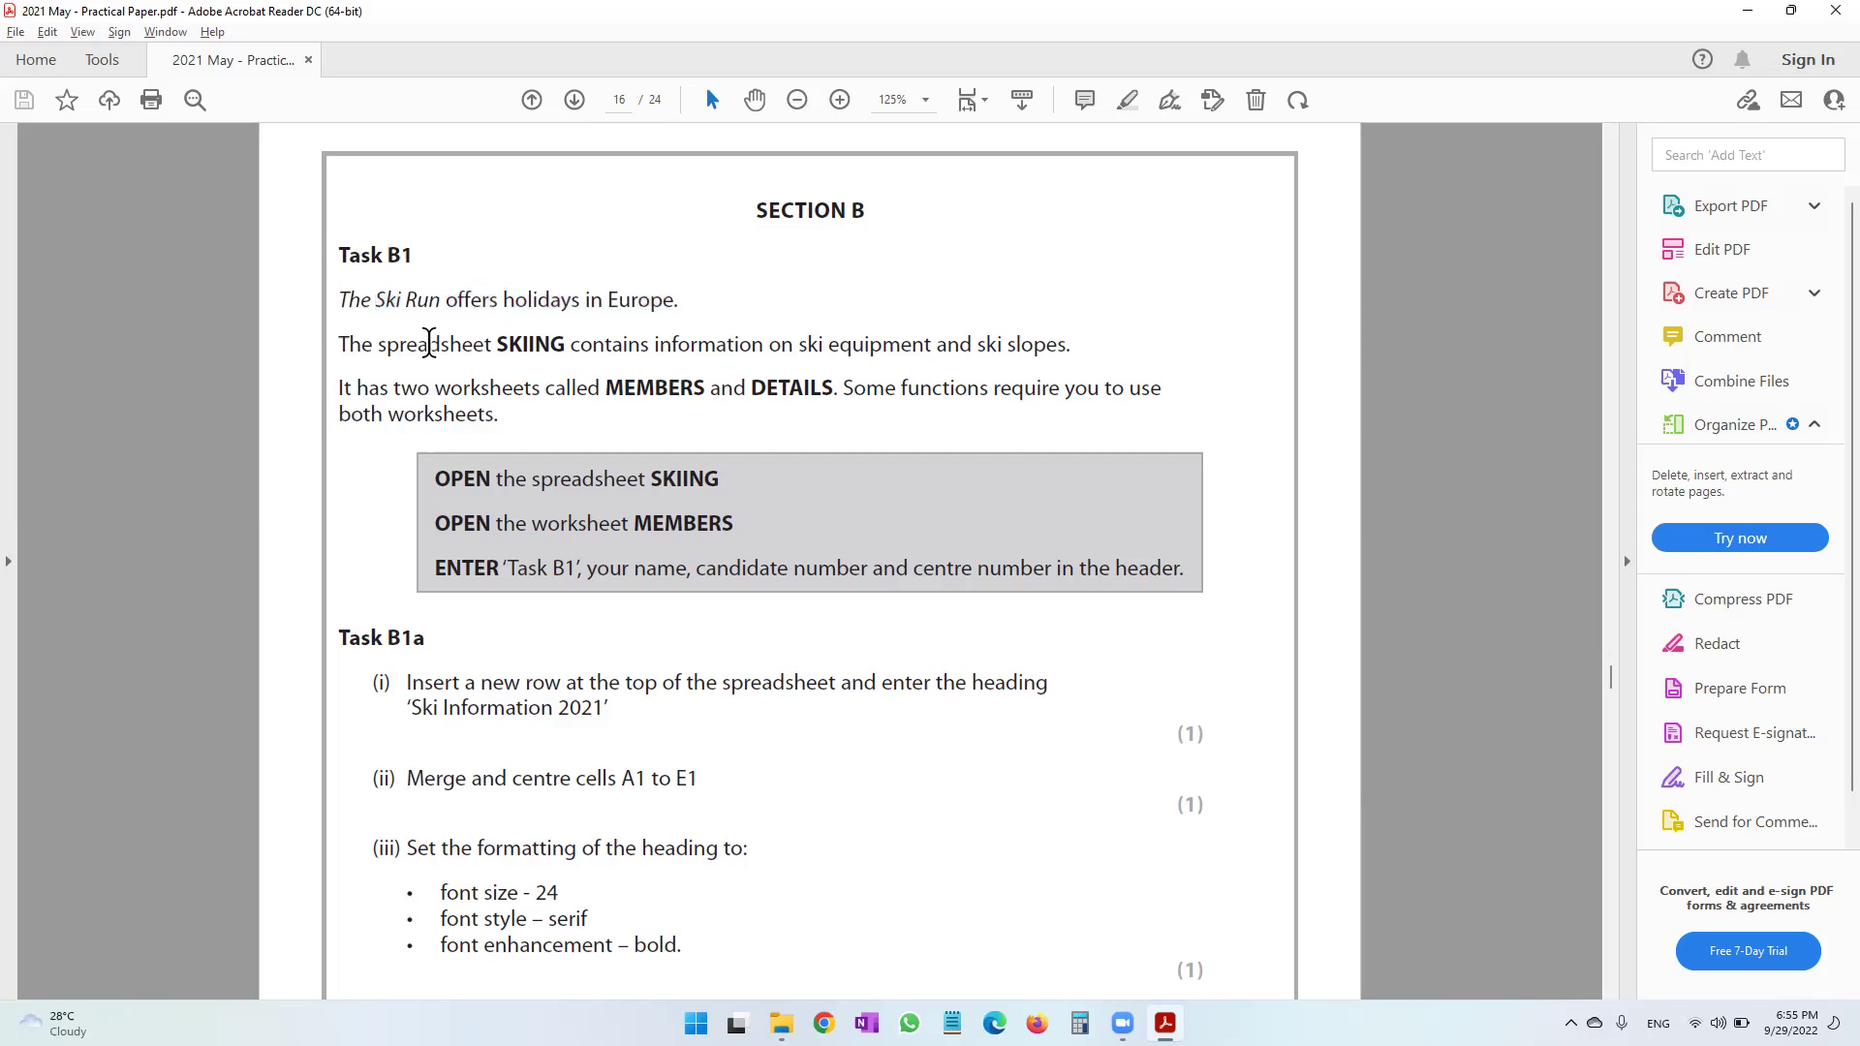
left_click_drag(429, 344, 567, 351)
left_click(765, 355)
left_click_drag(765, 354, 1065, 346)
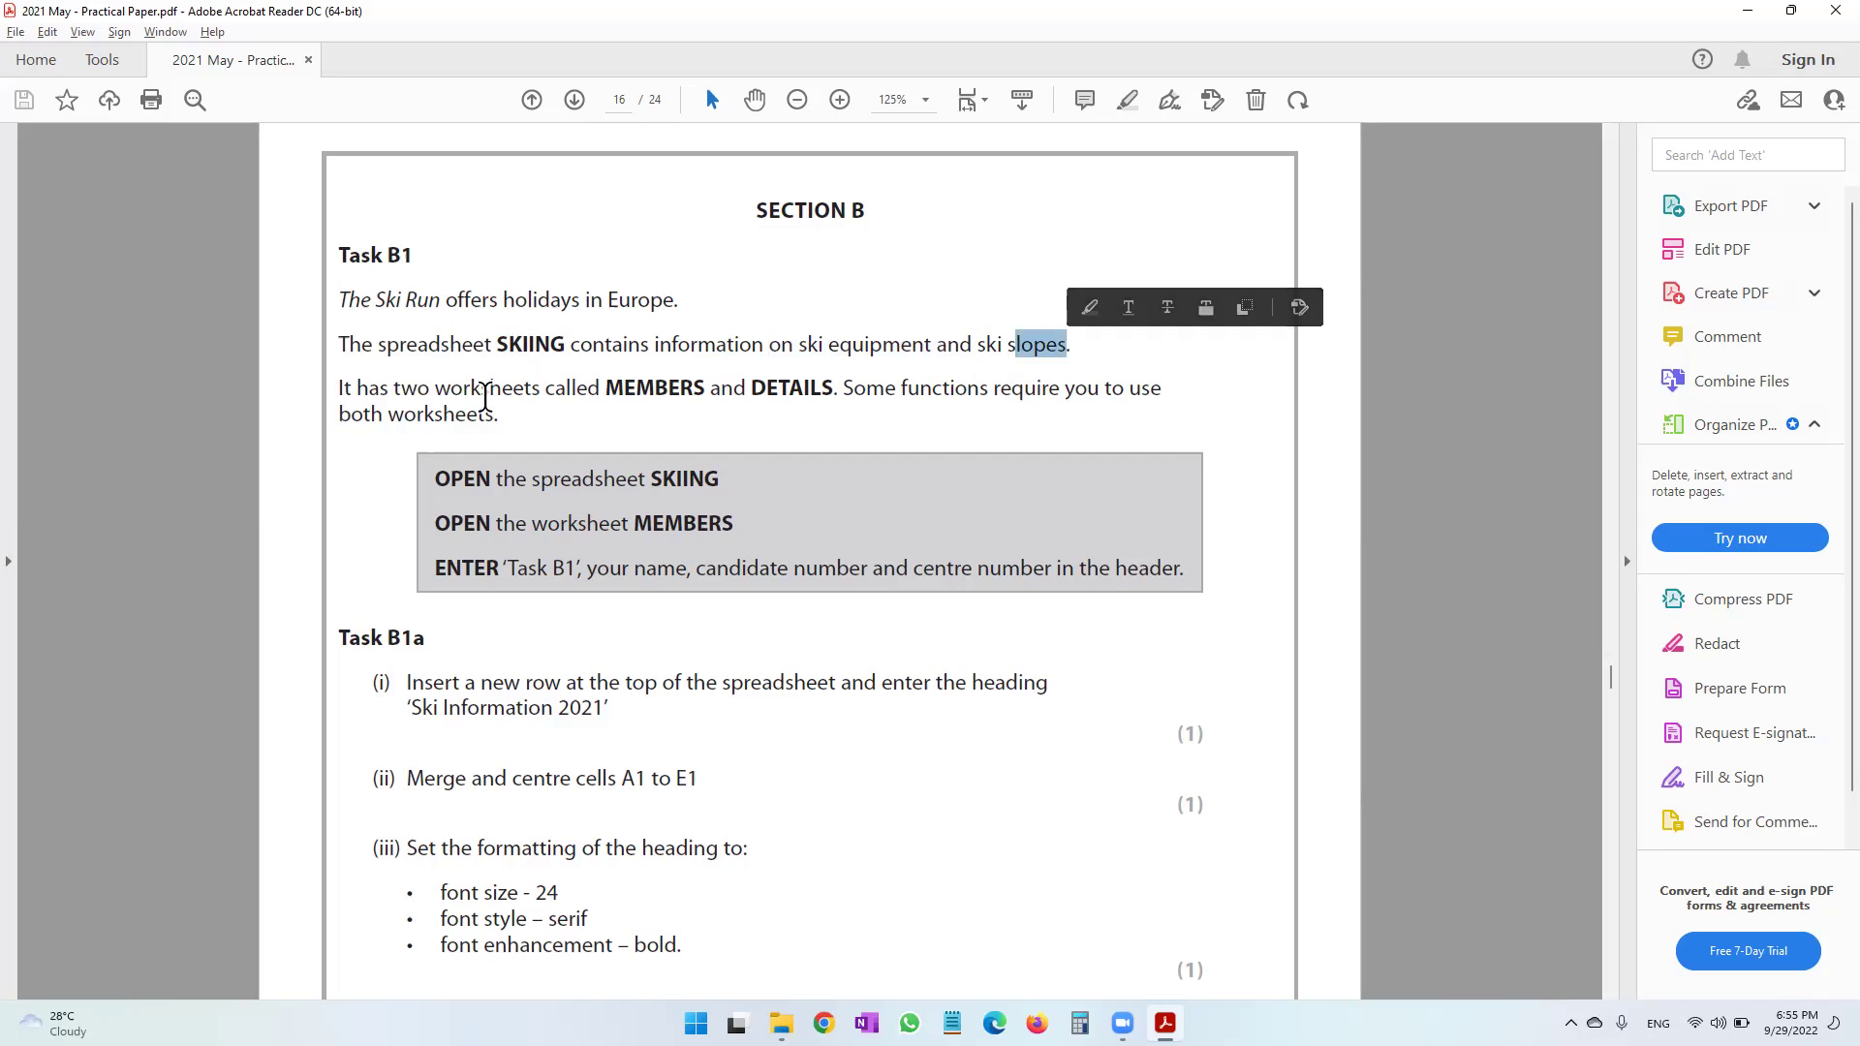
left_click_drag(486, 397, 800, 391)
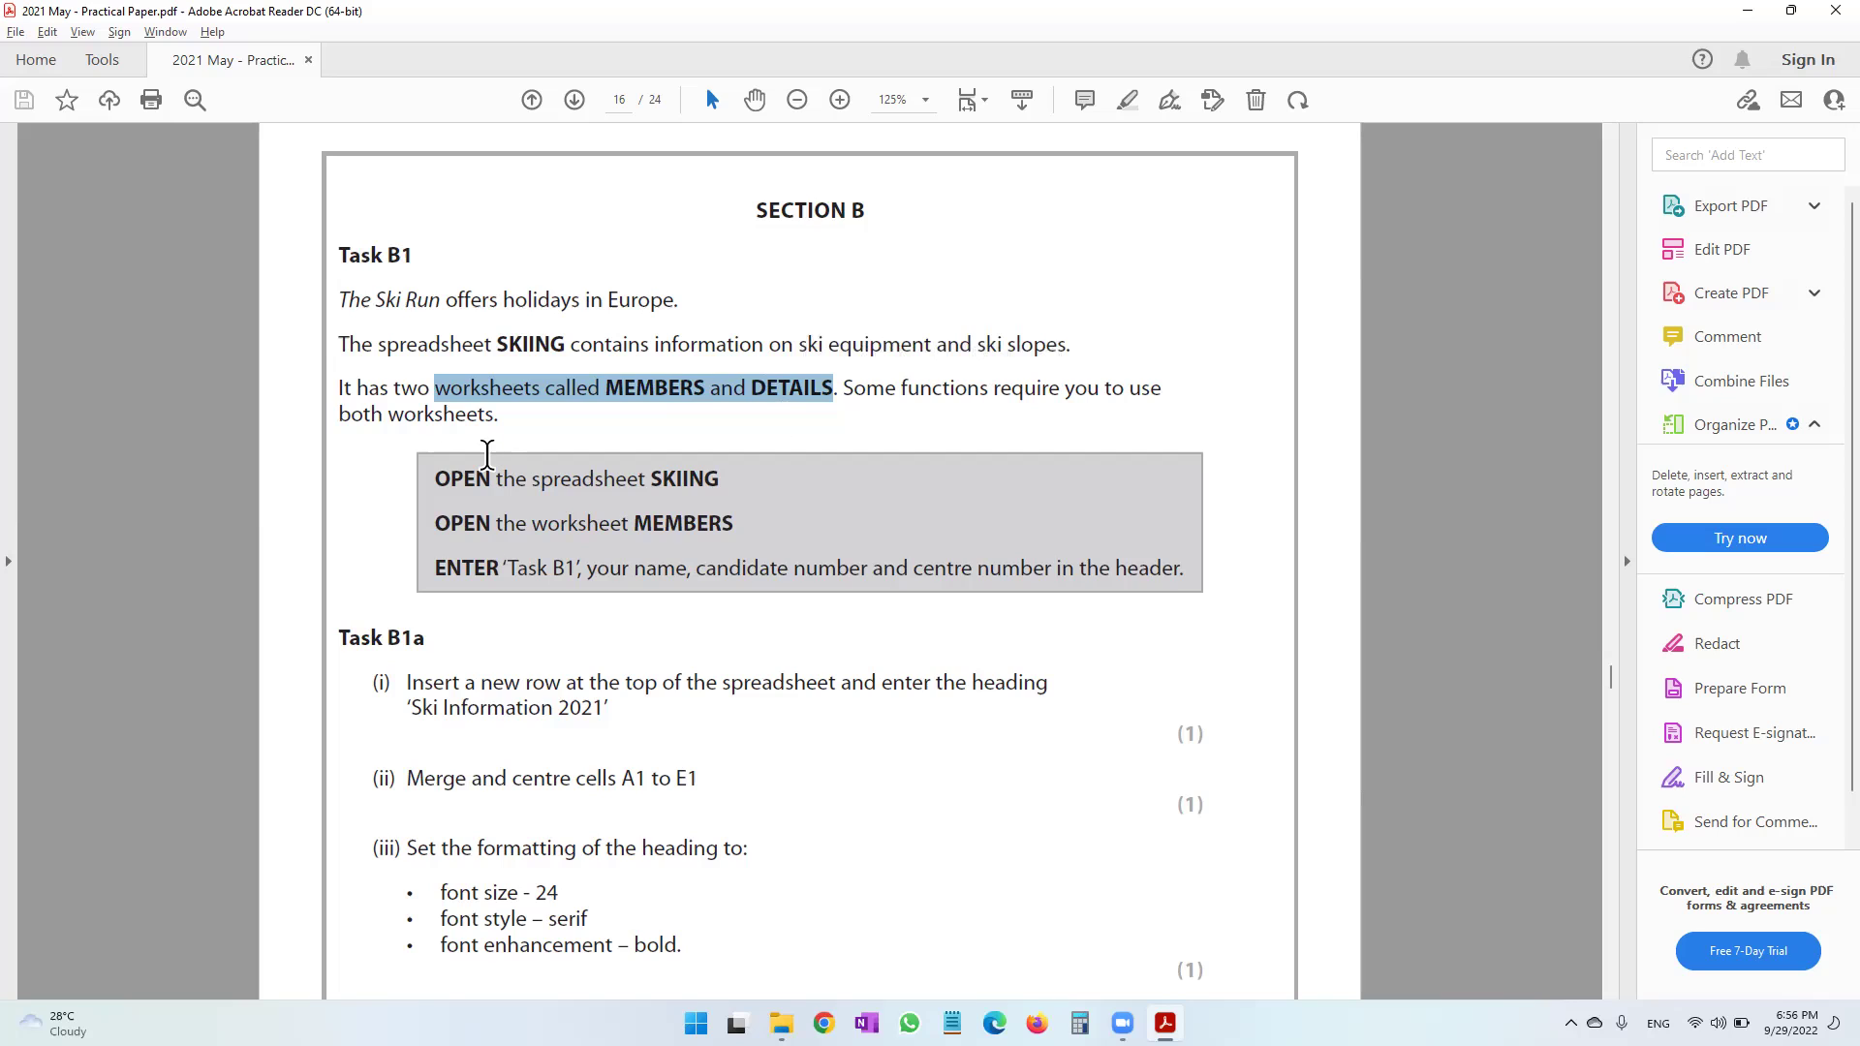
left_click_drag(662, 478, 742, 484)
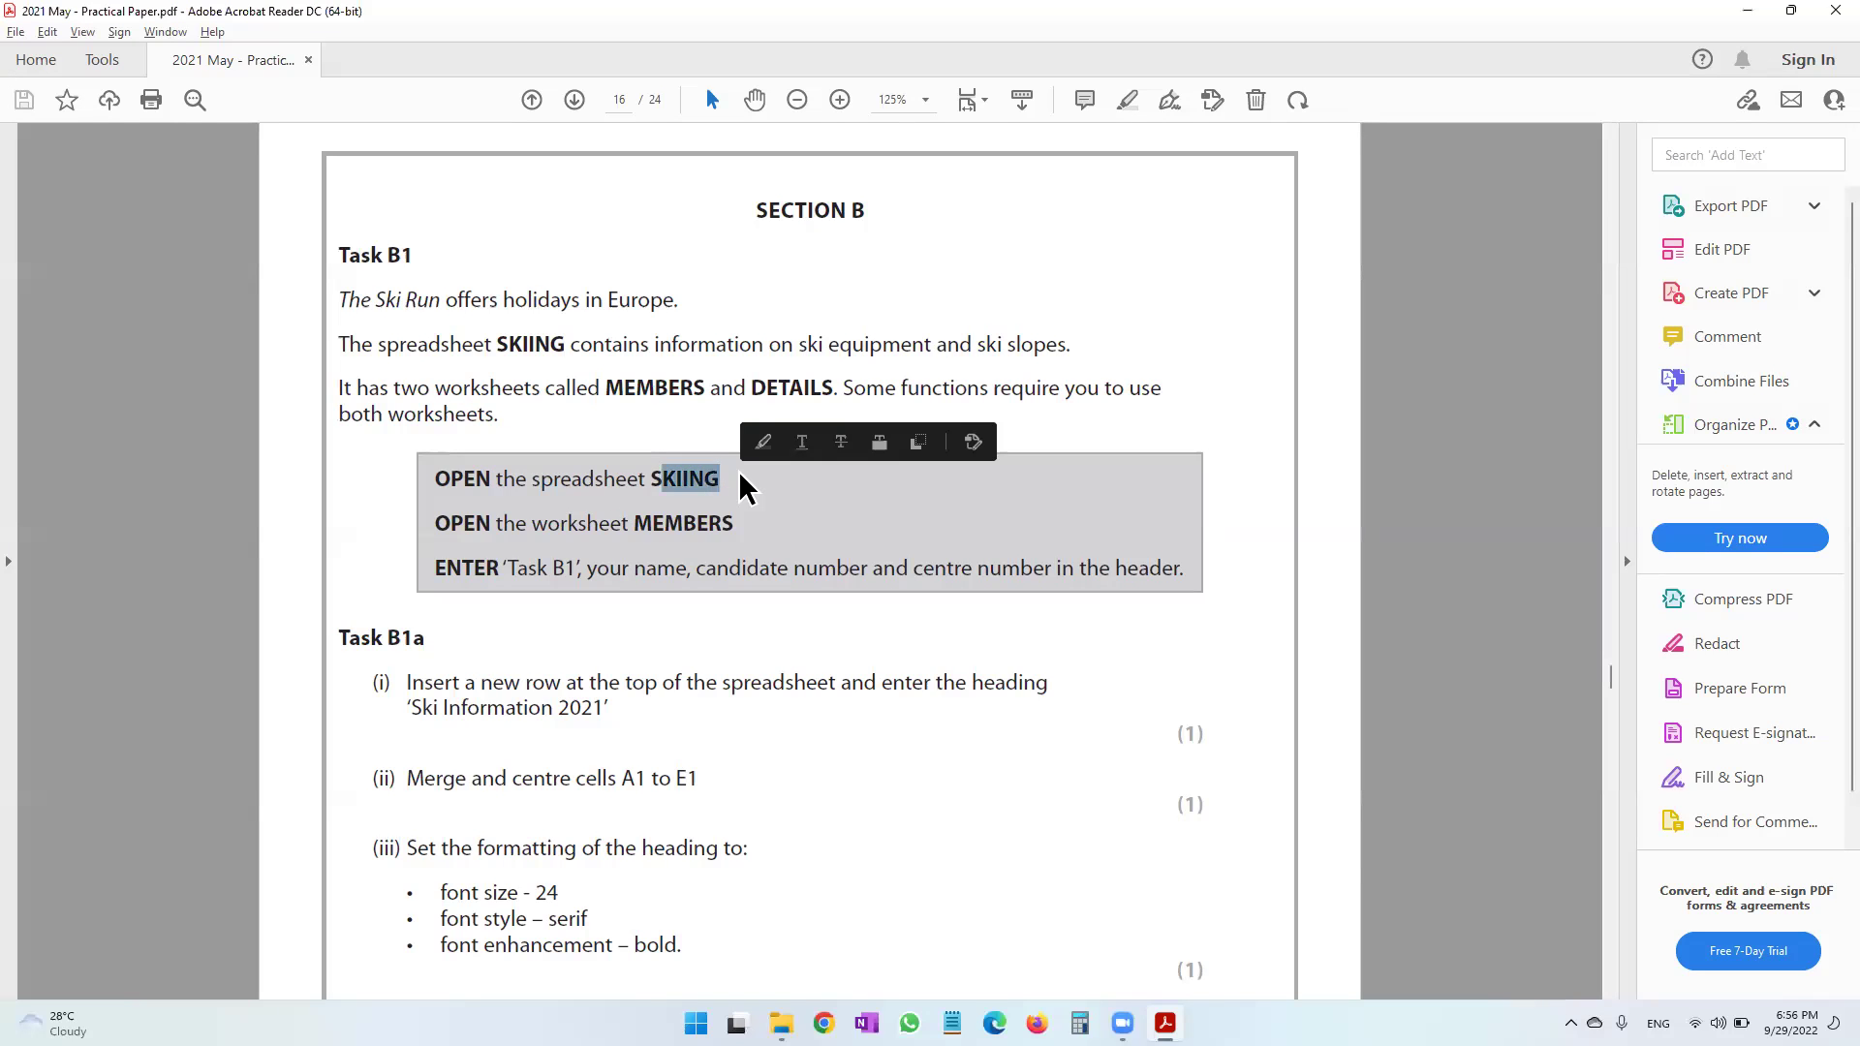
left_click_drag(652, 523, 736, 527)
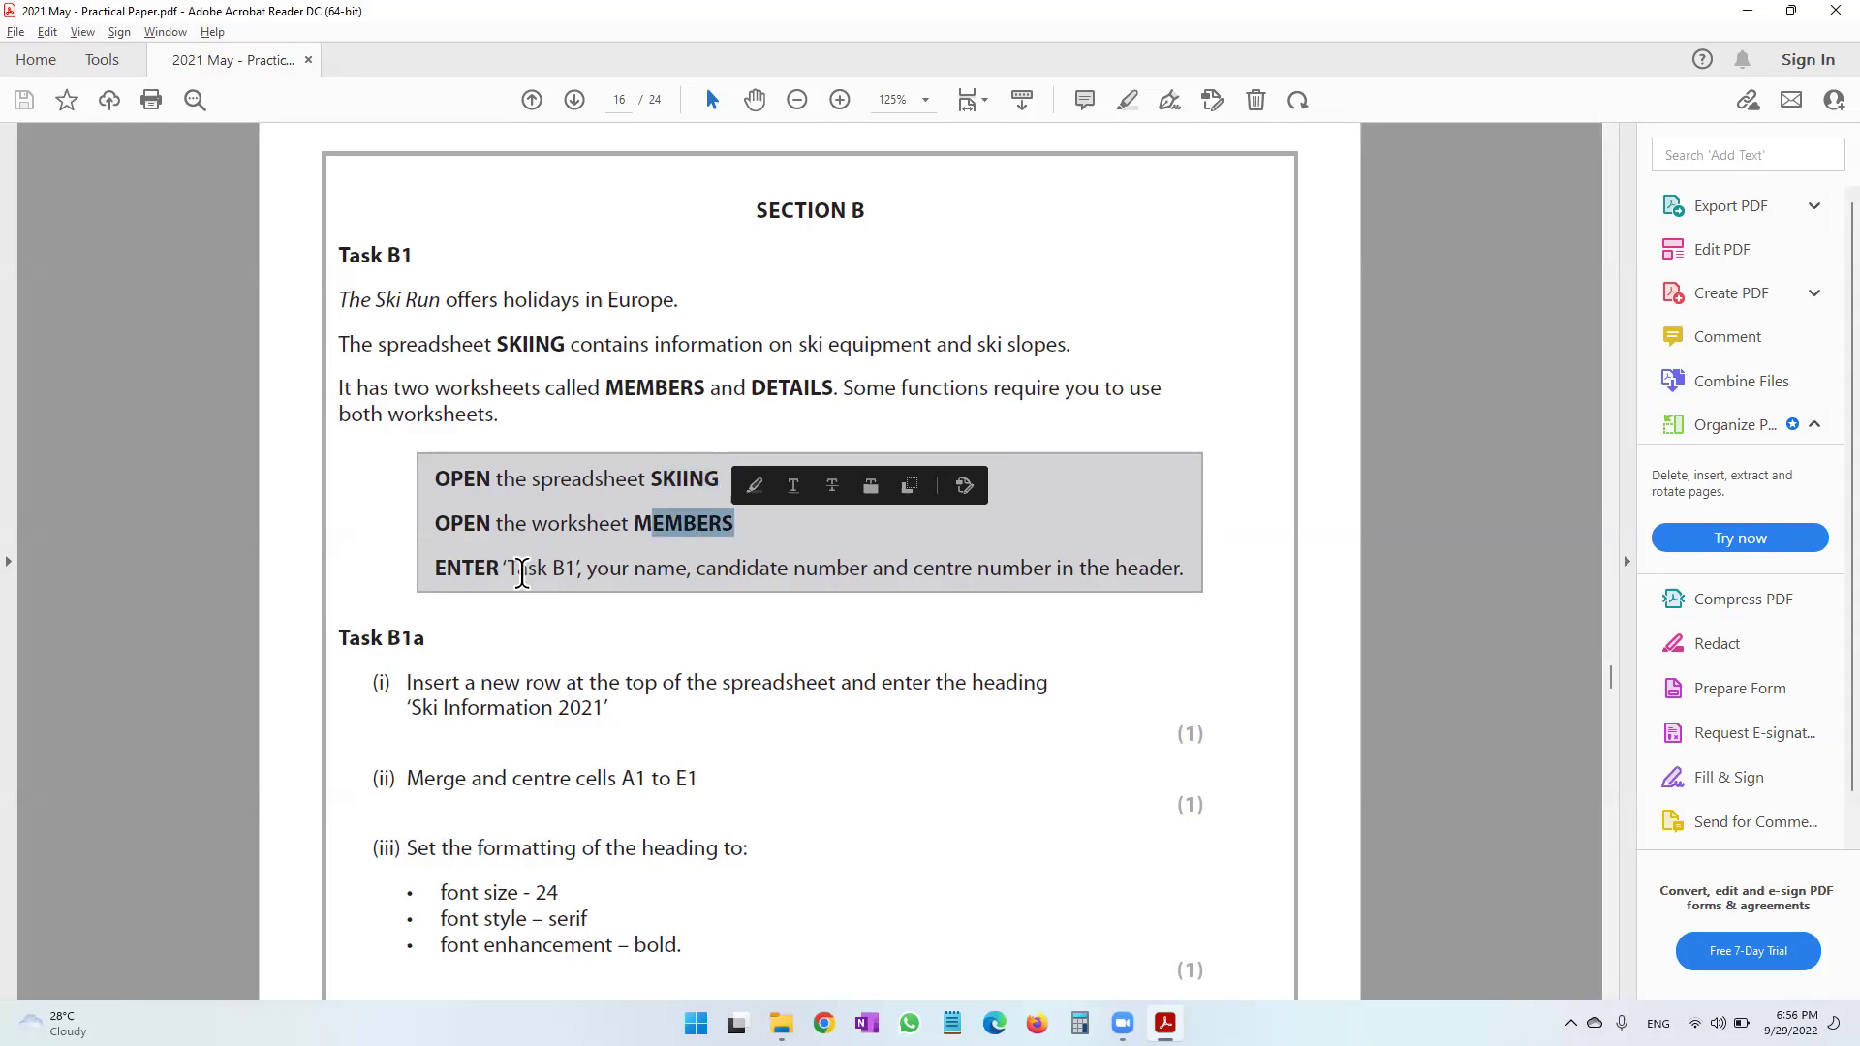
left_click_drag(512, 569, 1126, 578)
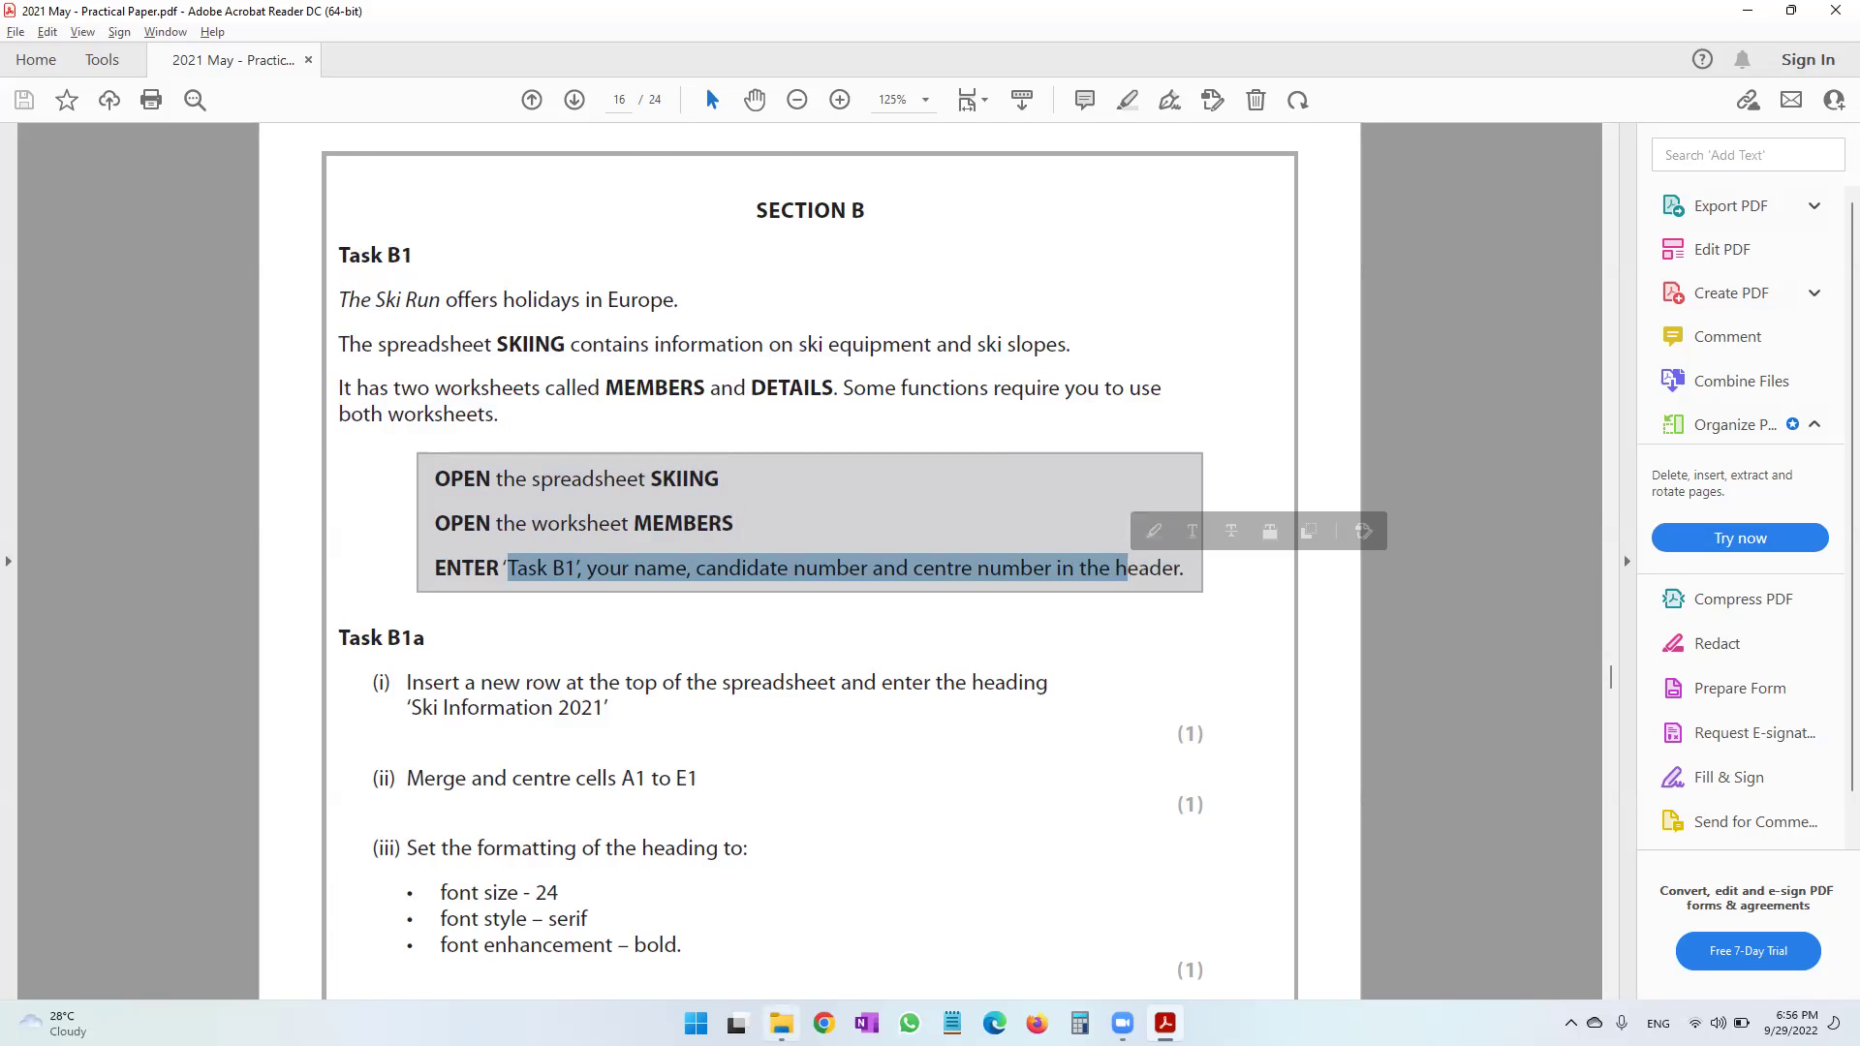
Switch to the 2021 June folder in File Explorer and open the SKIING workbook in Excel.
key("alt+Tab")
left_click(486, 507)
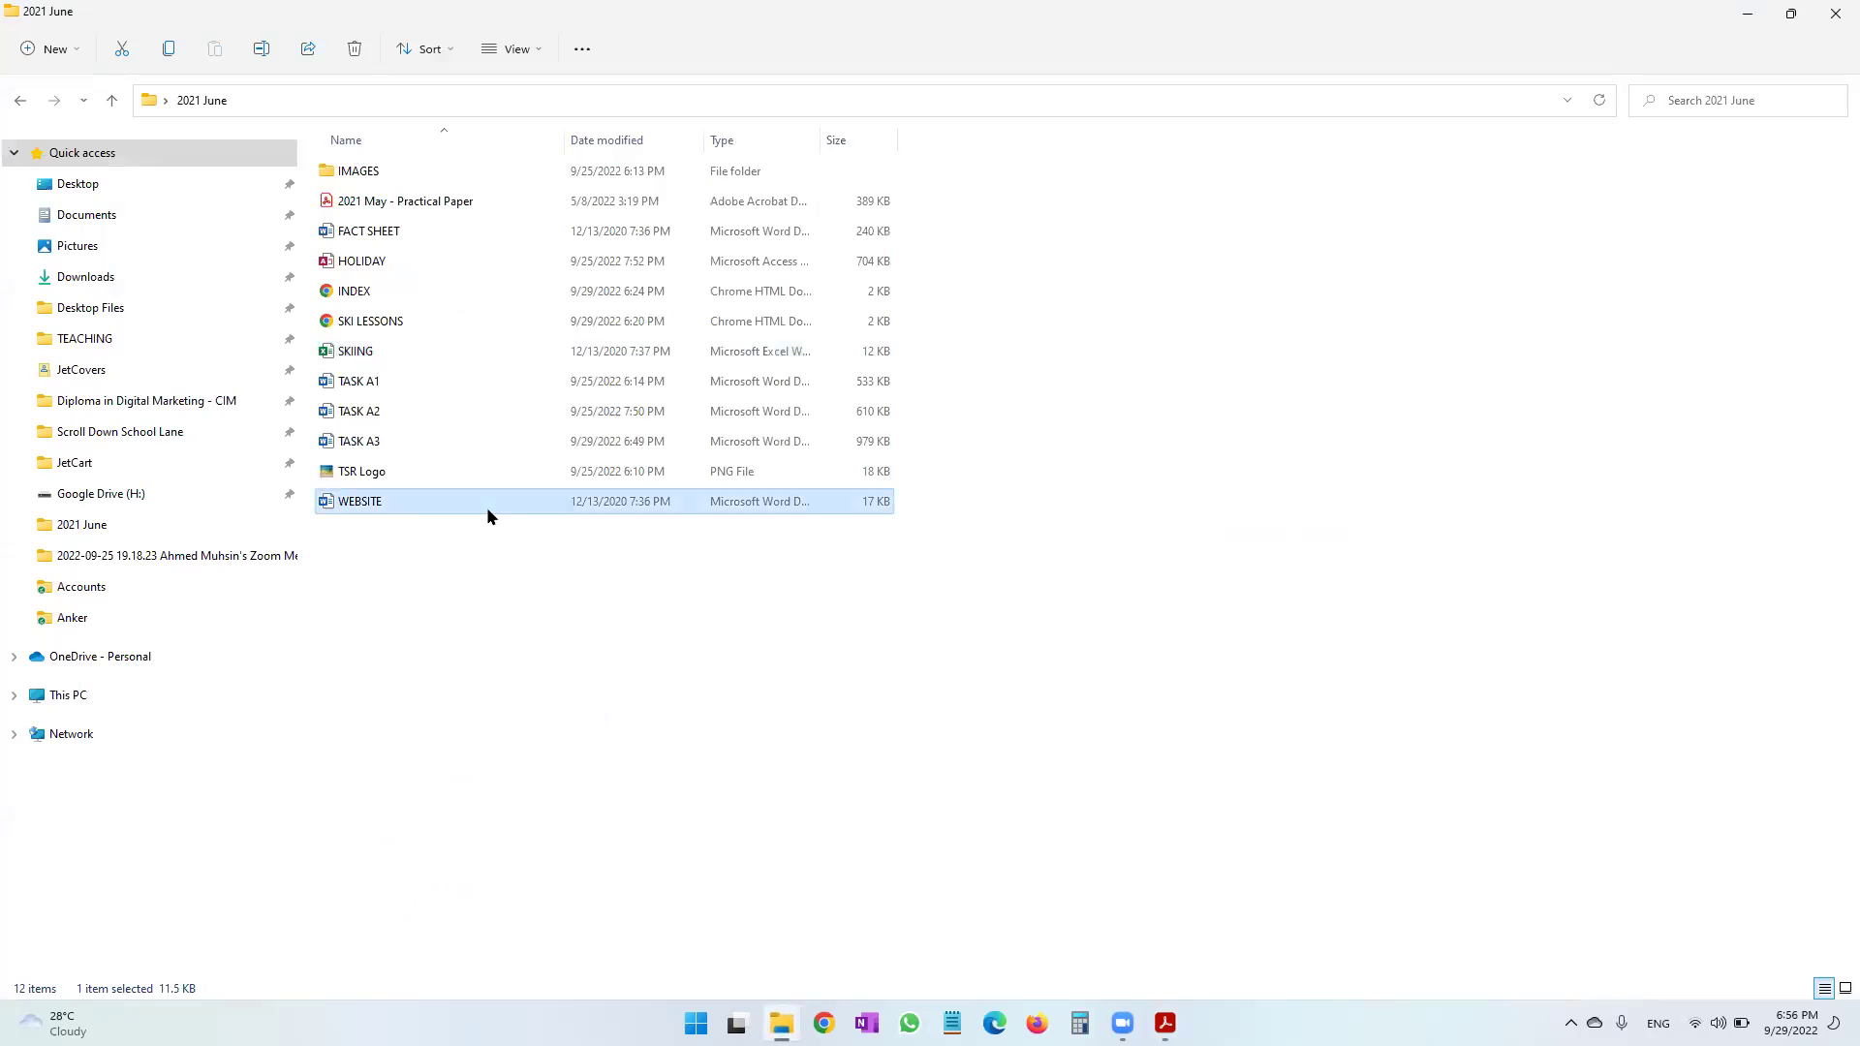
double_click(390, 352)
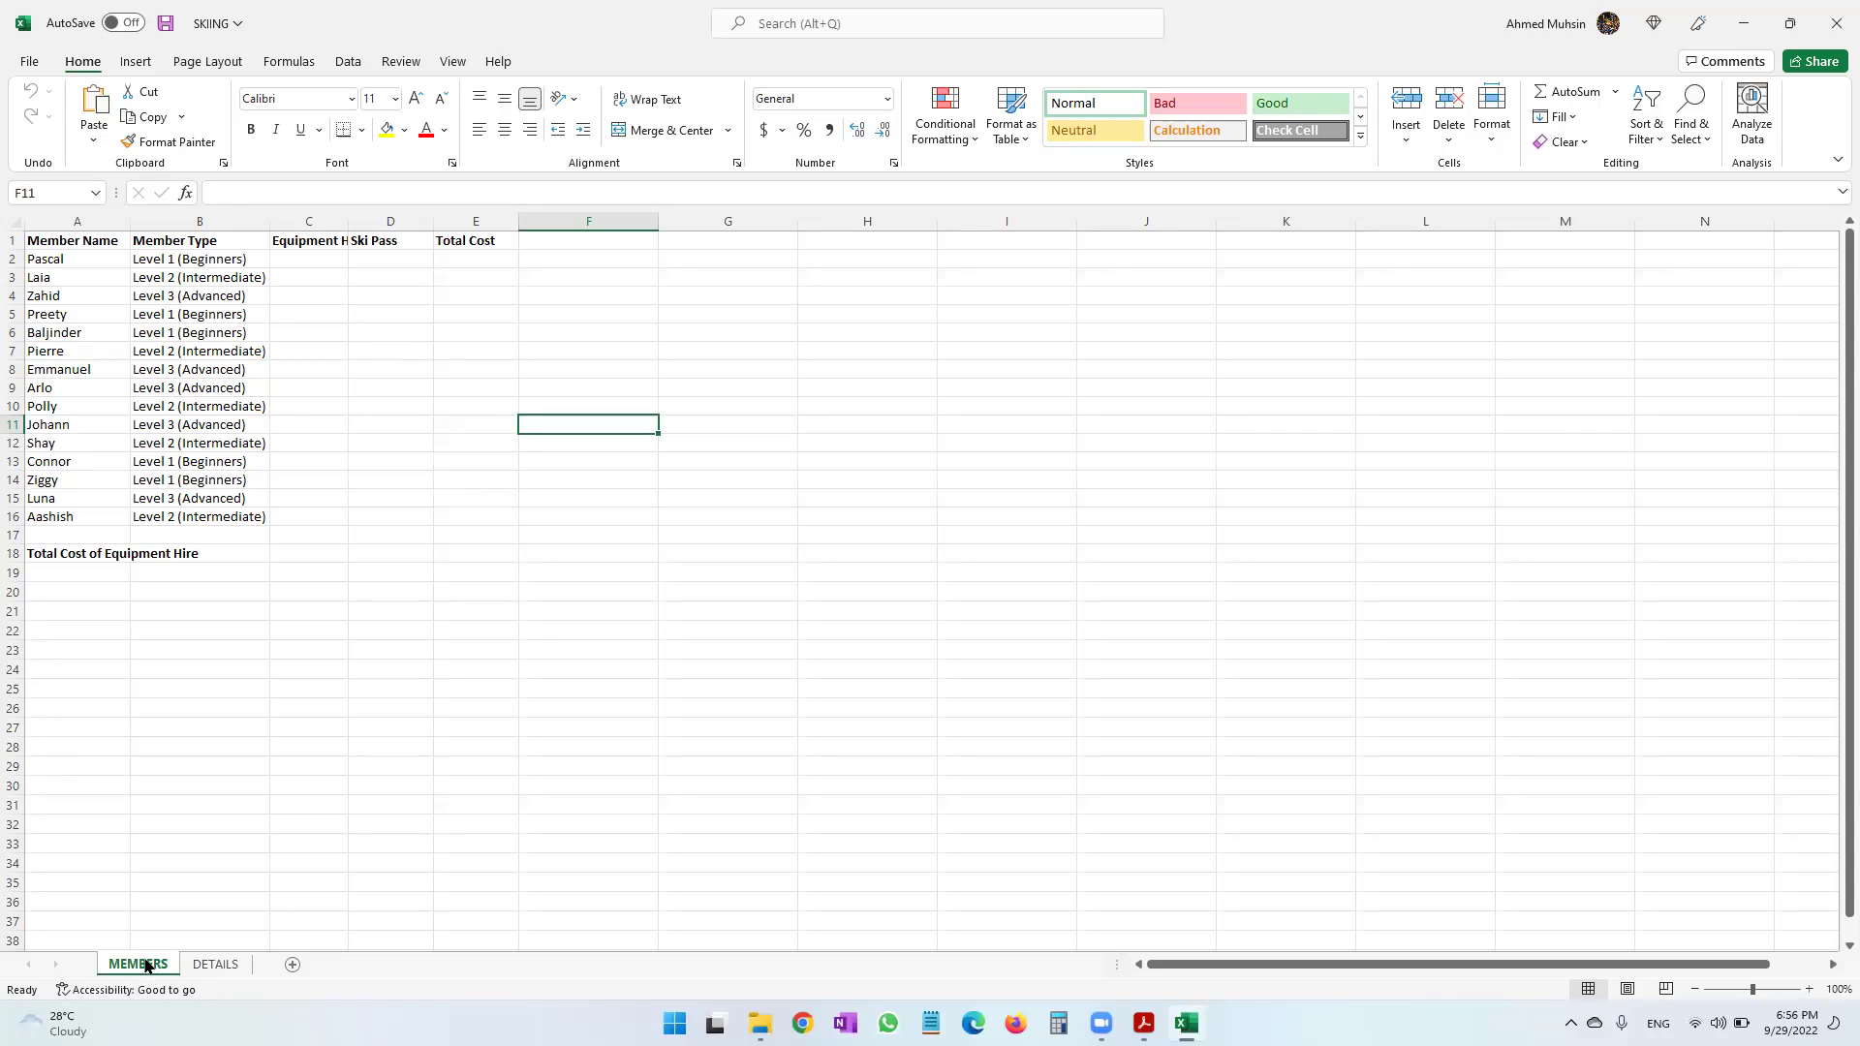
Add a centre page header to the MEMBERS worksheet with "Task B1", the candidate's name, candidate number and centre number.
left_click(136, 62)
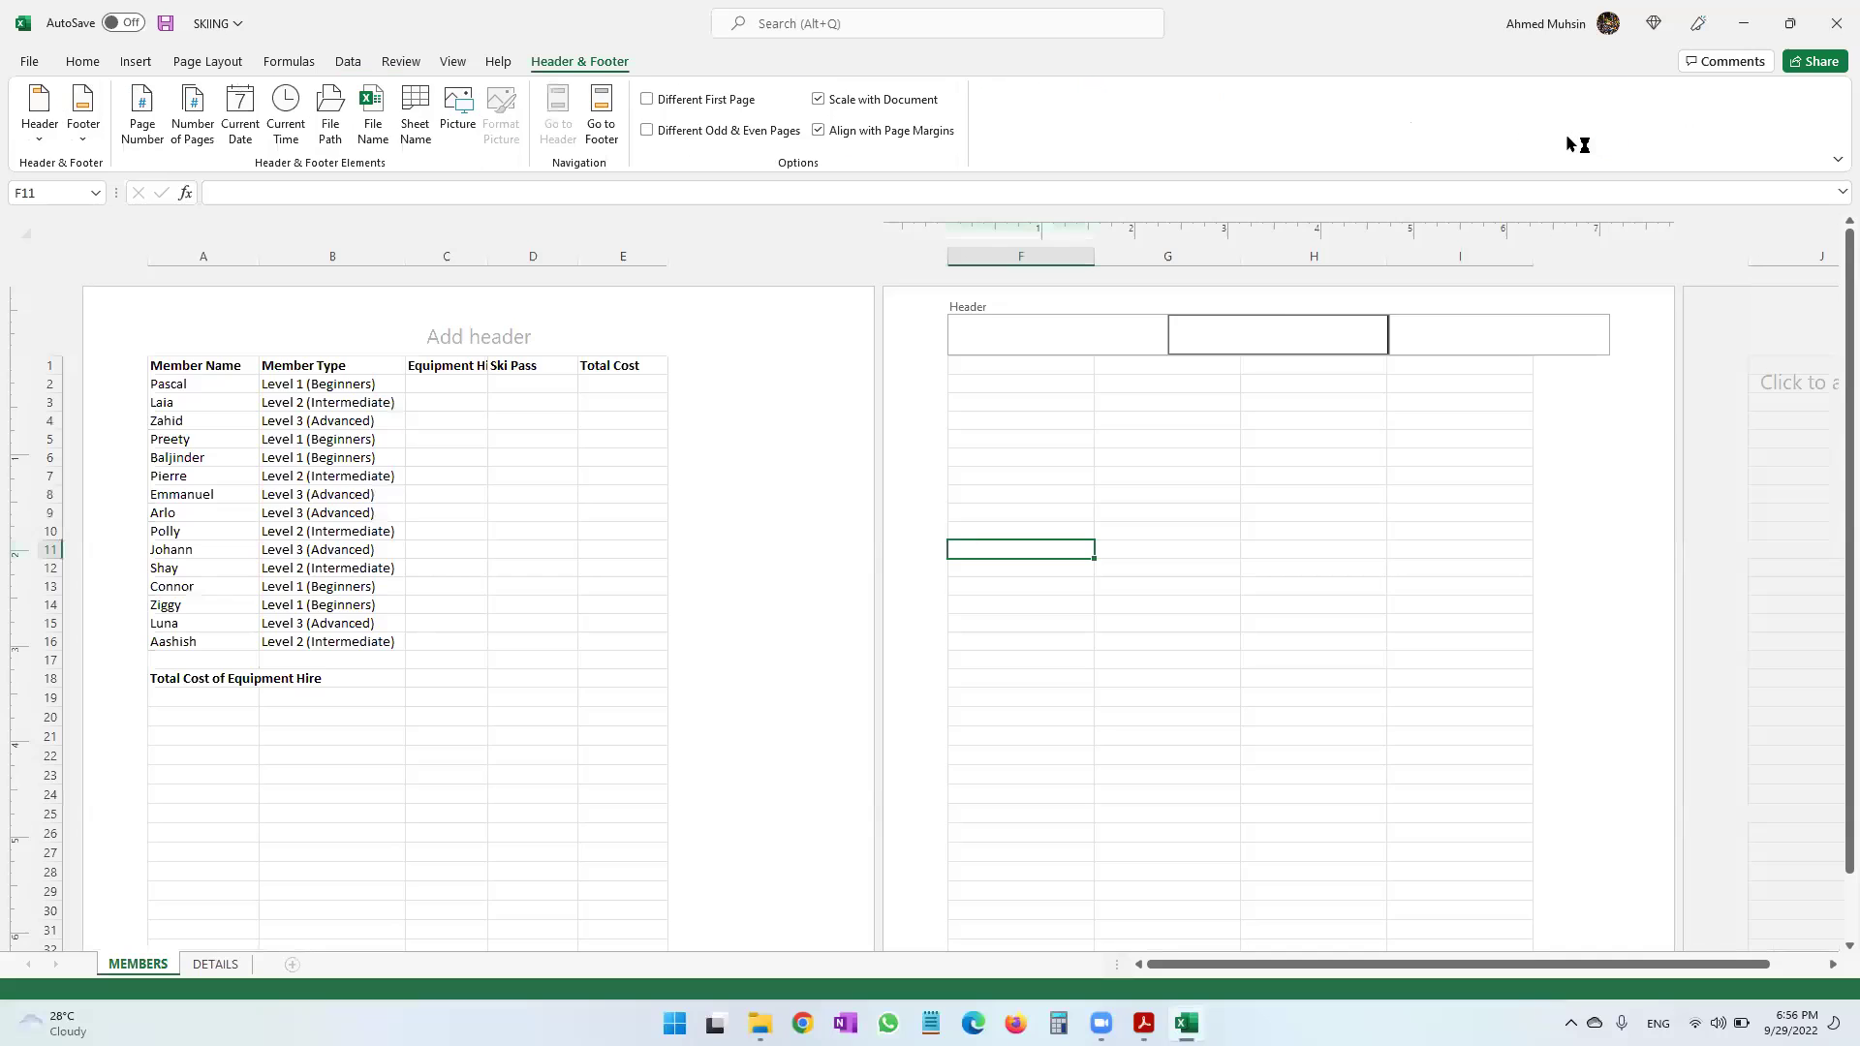
left_click(467, 345)
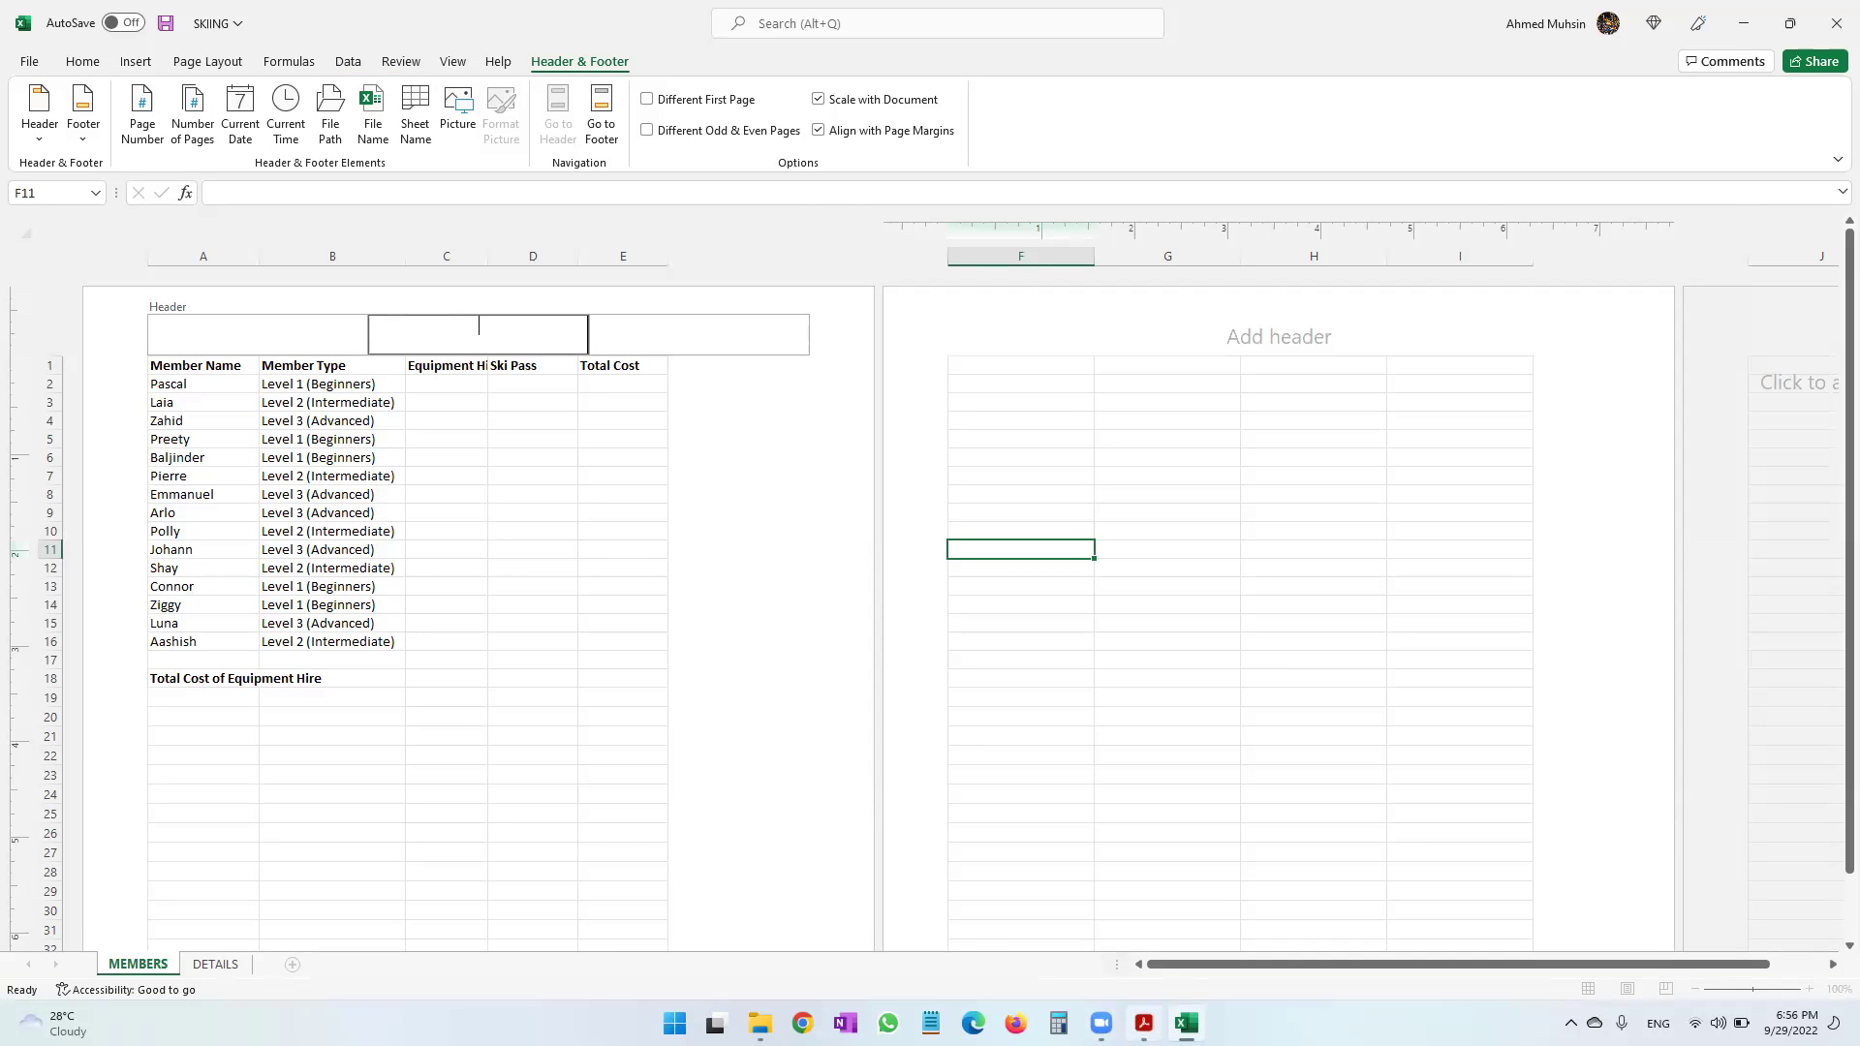
left_click(1144, 1023)
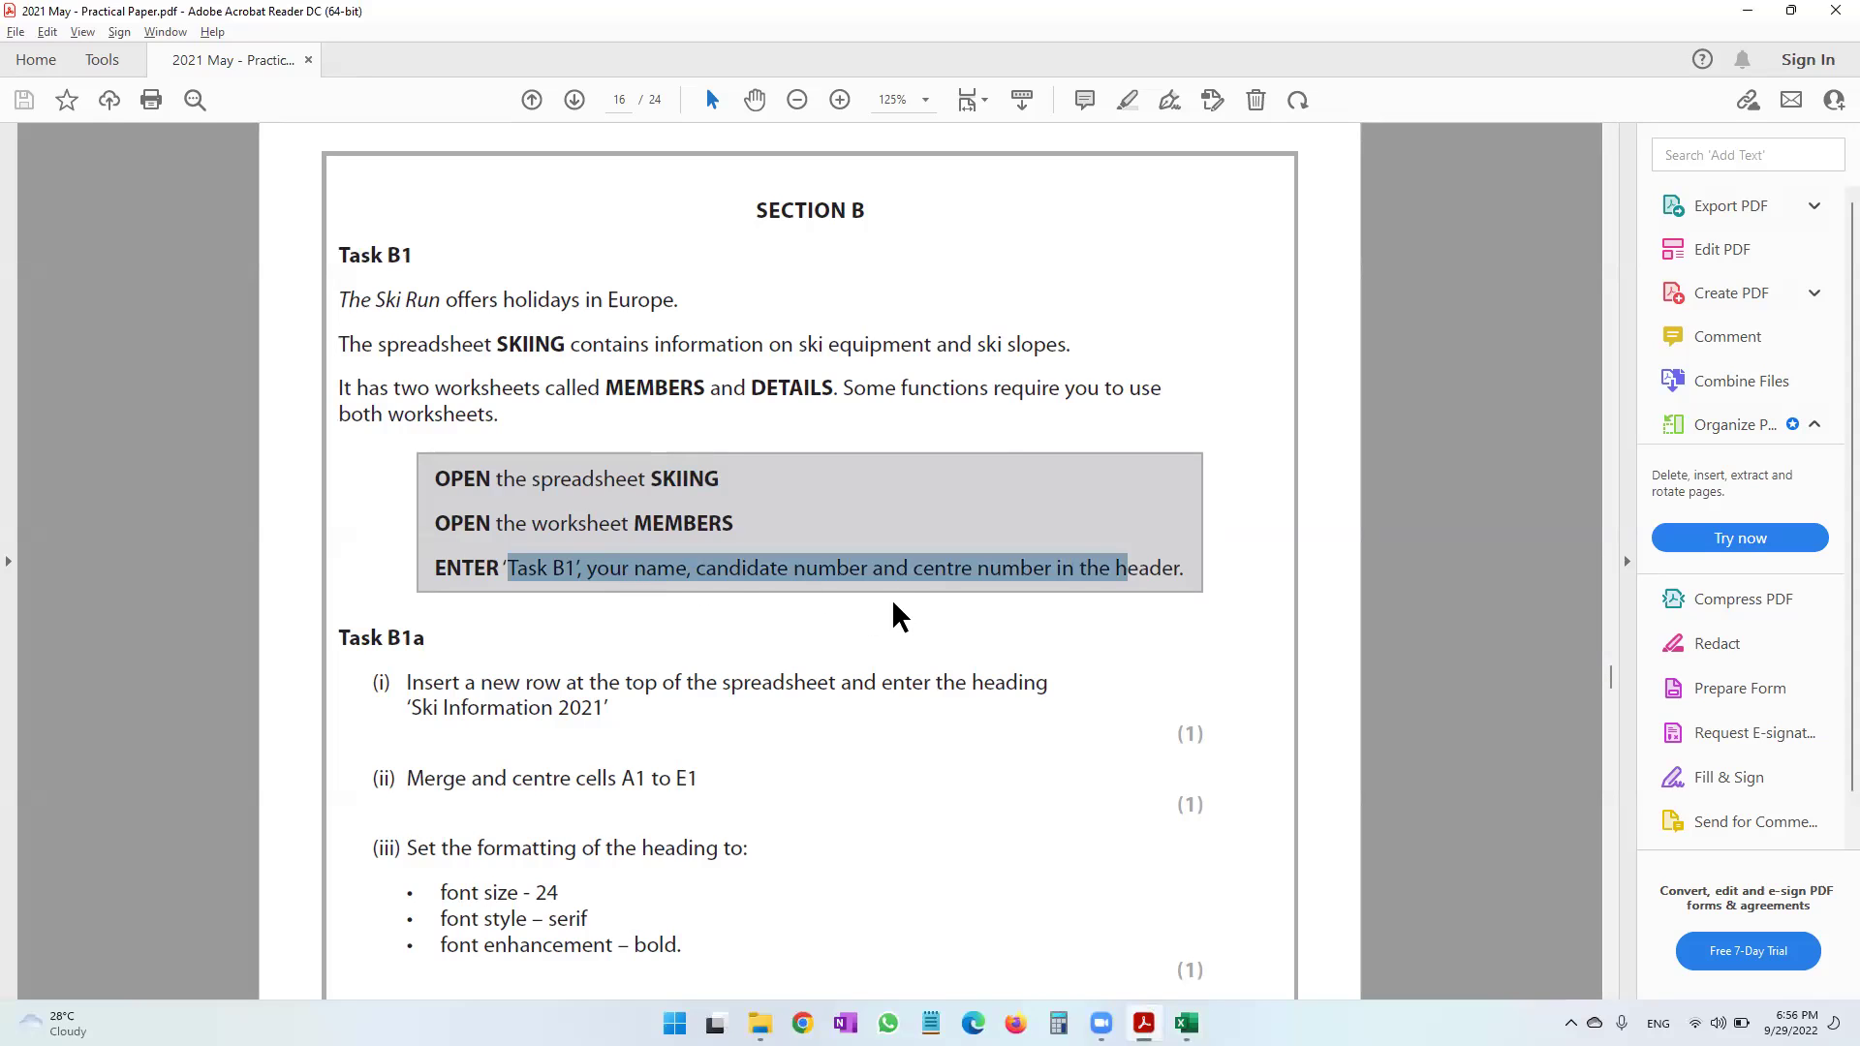
key("alt+Tab")
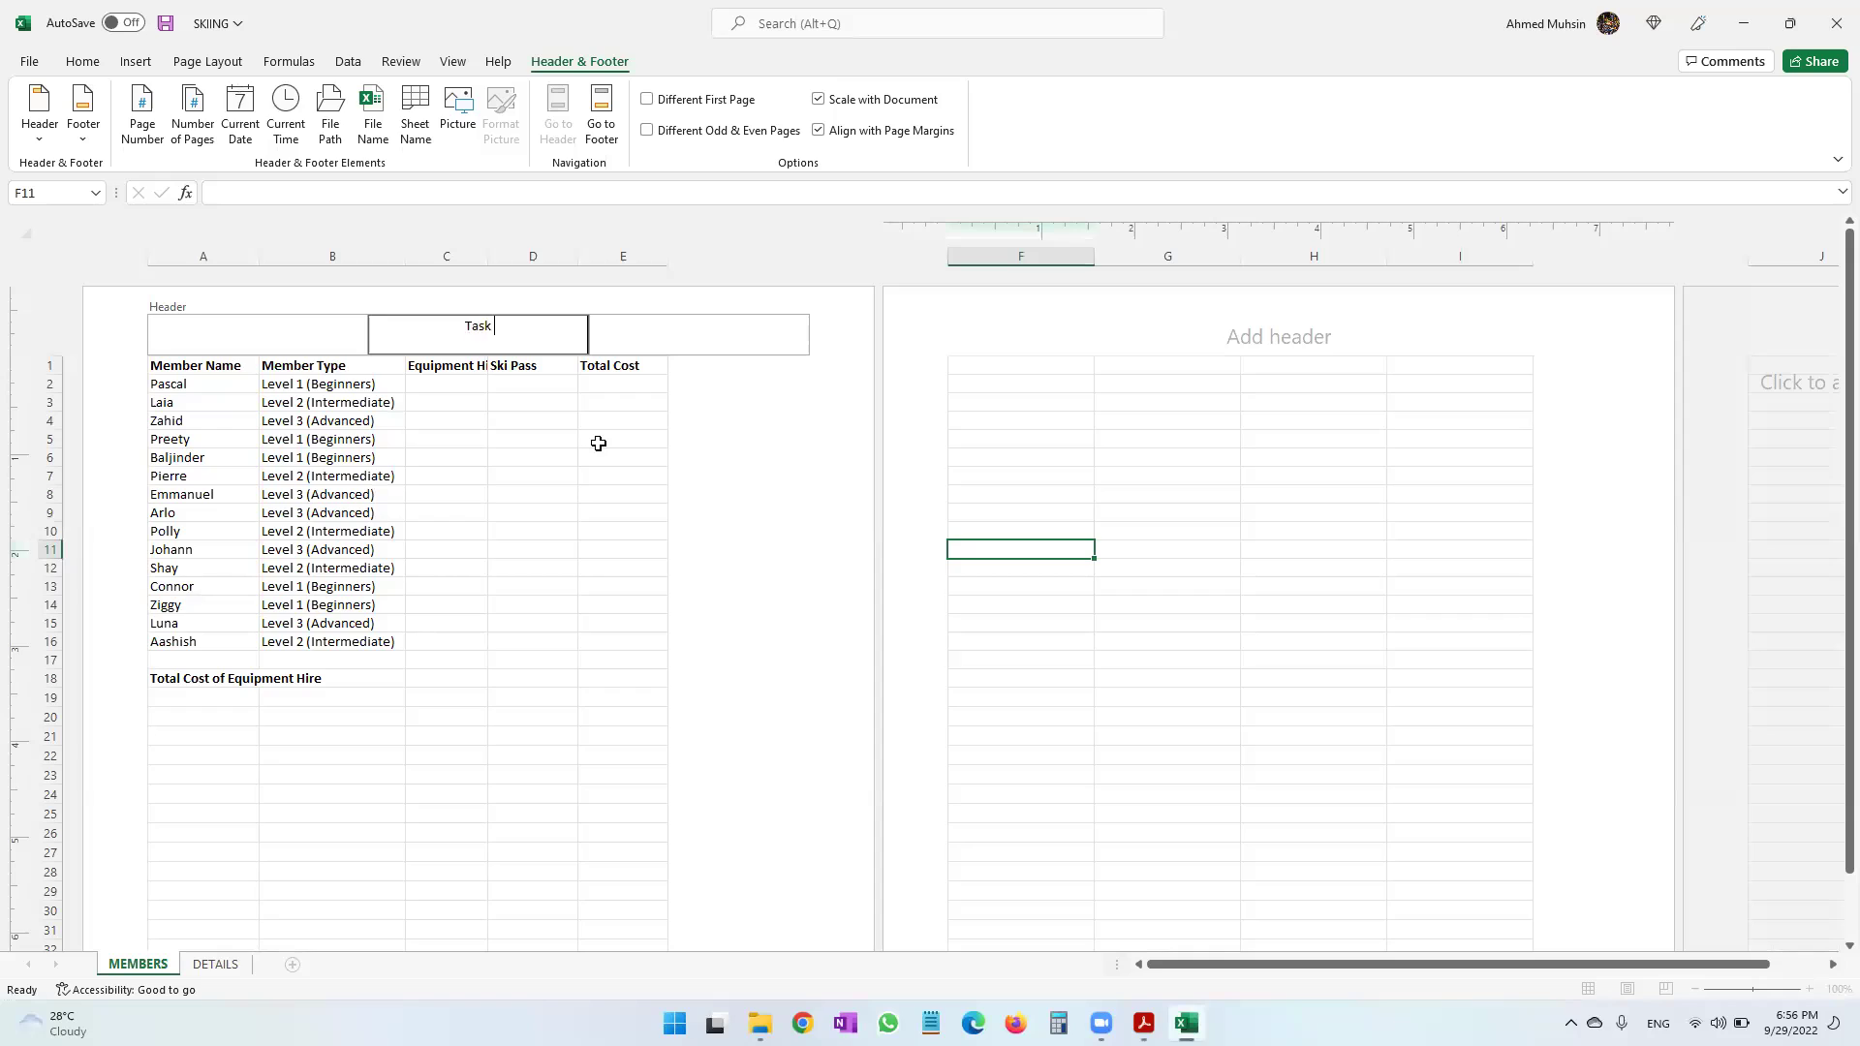
type("B1 Ahmed 1234 1234")
left_click(553, 526)
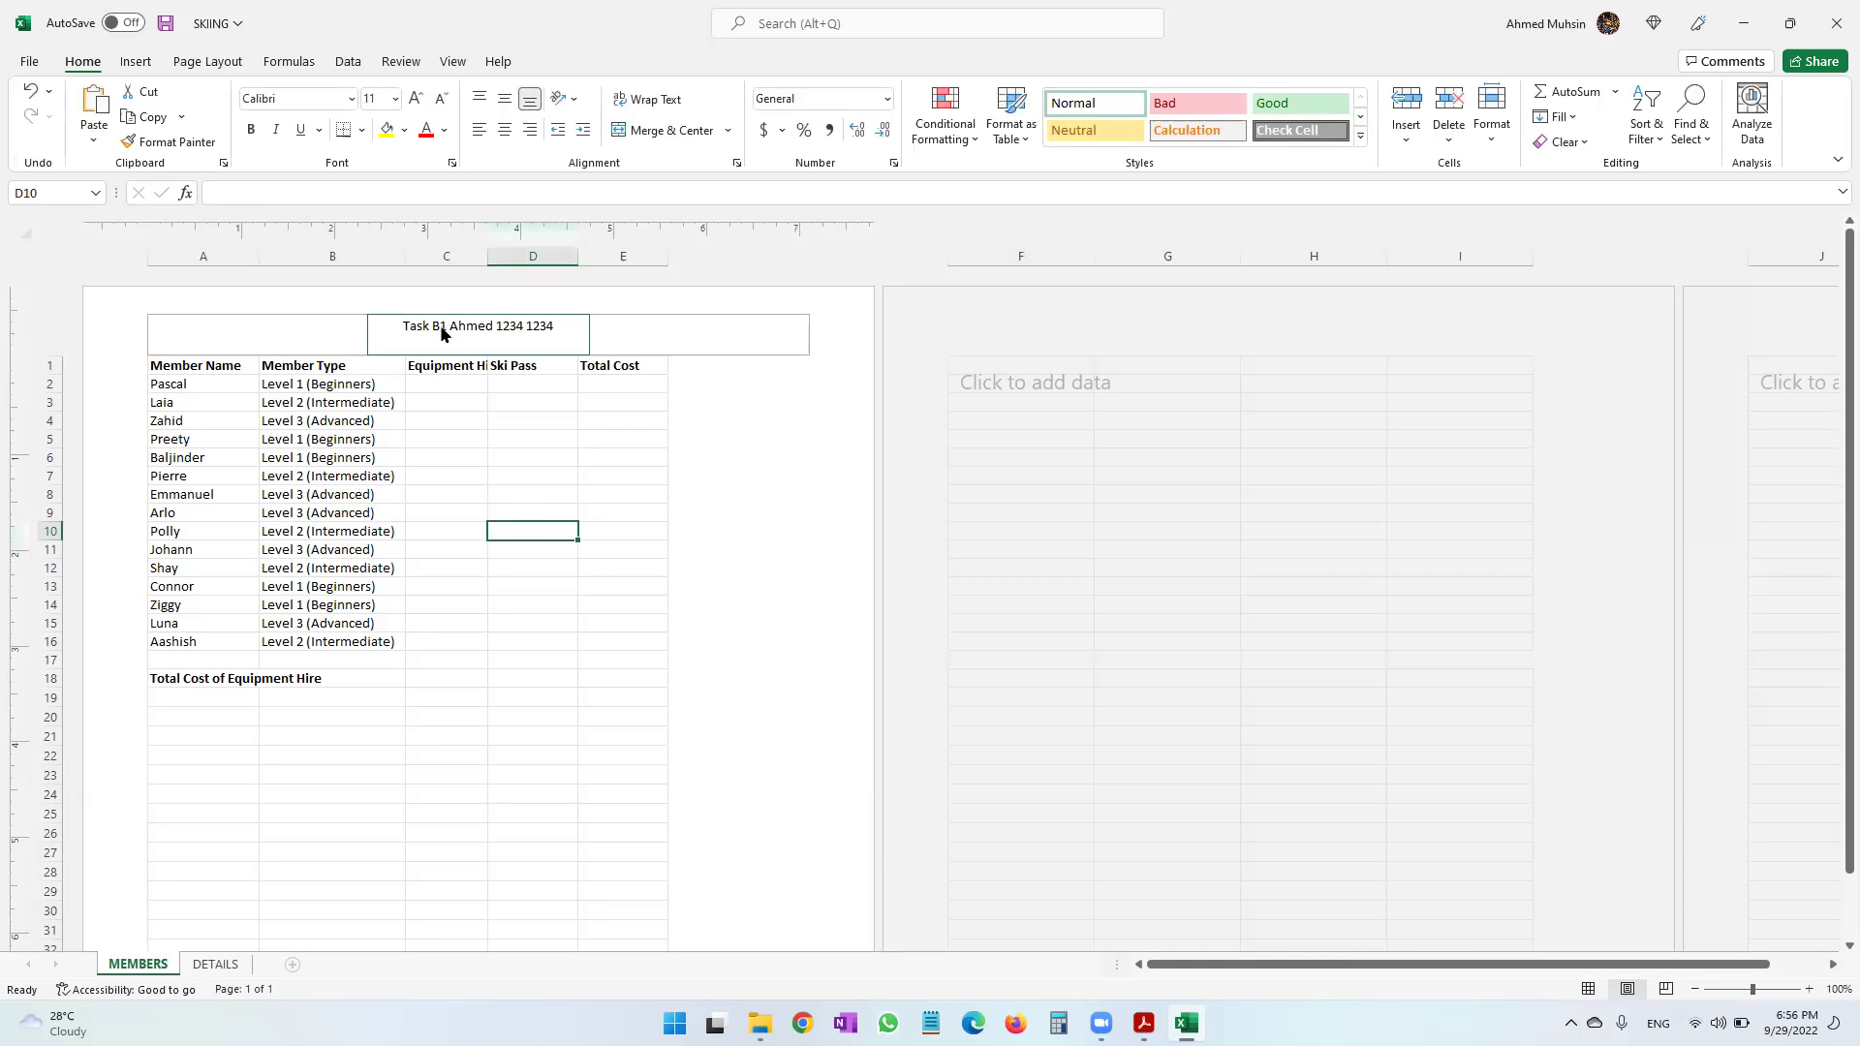
Return the MEMBERS worksheet from Page Layout view to Normal view.
left_click(452, 62)
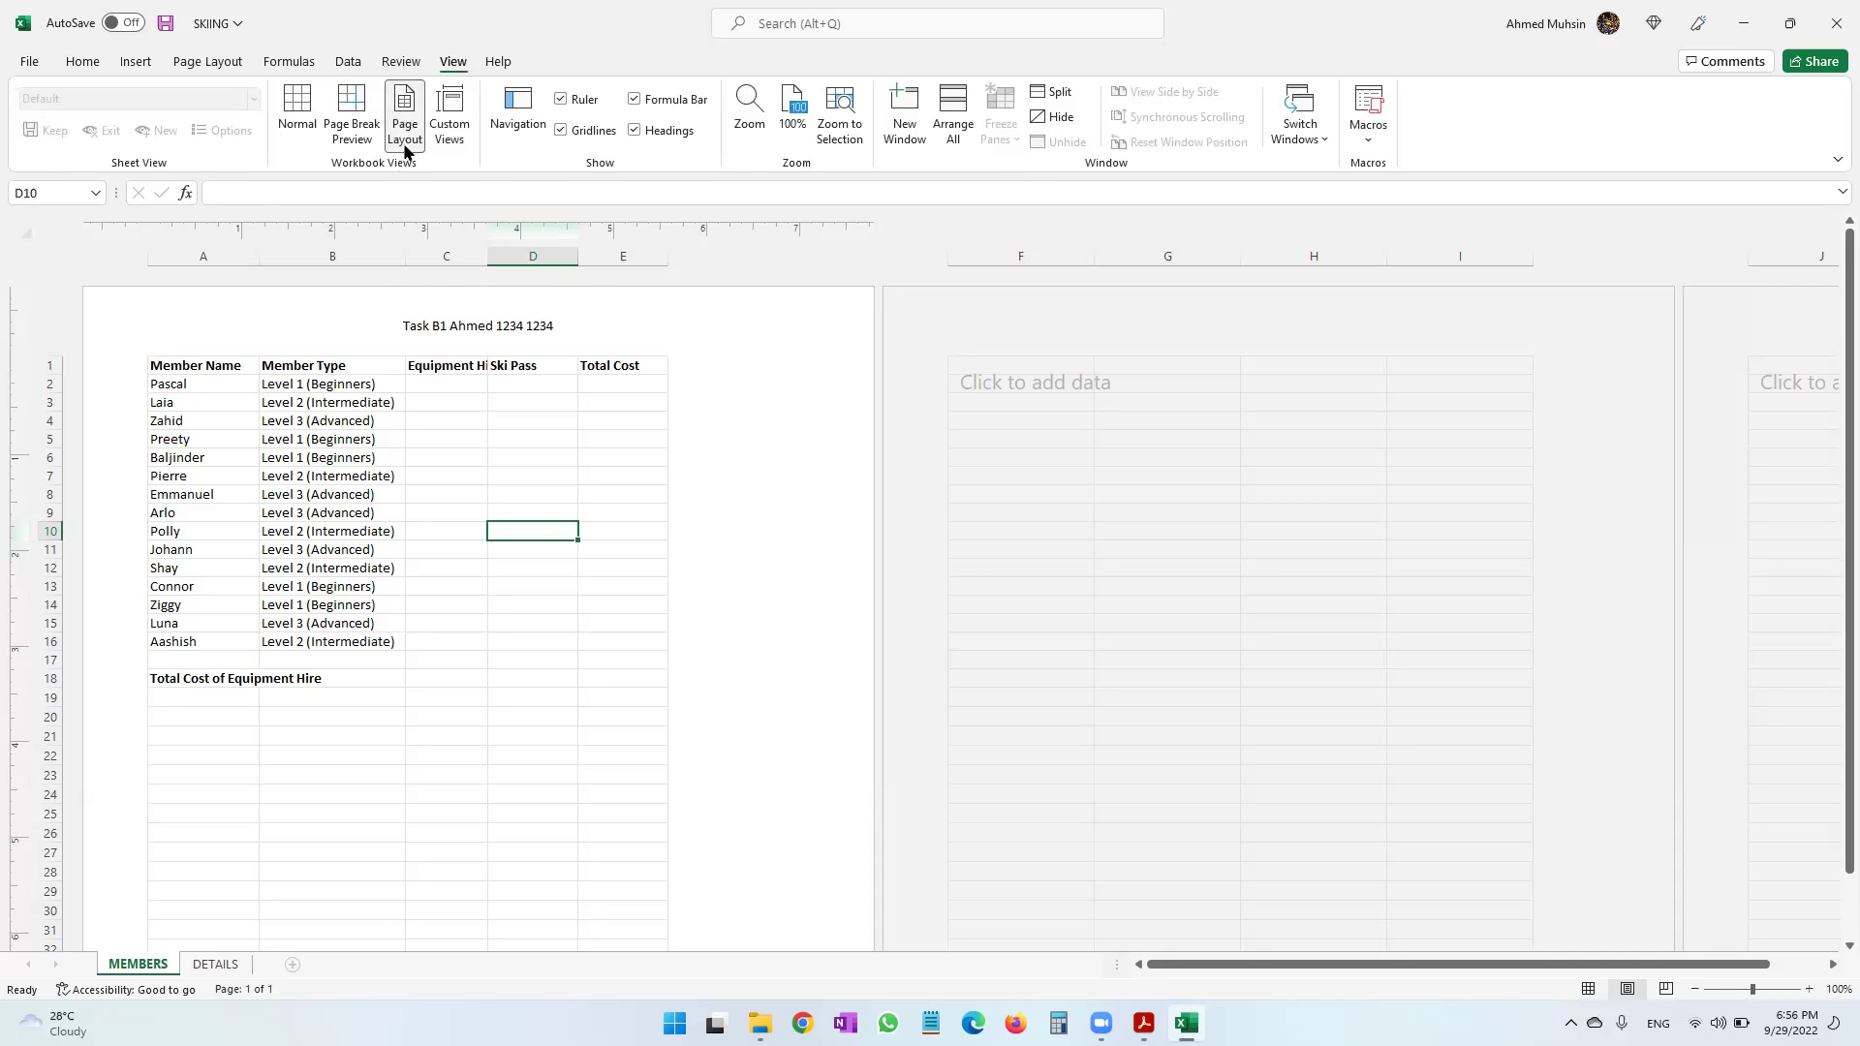
left_click(299, 130)
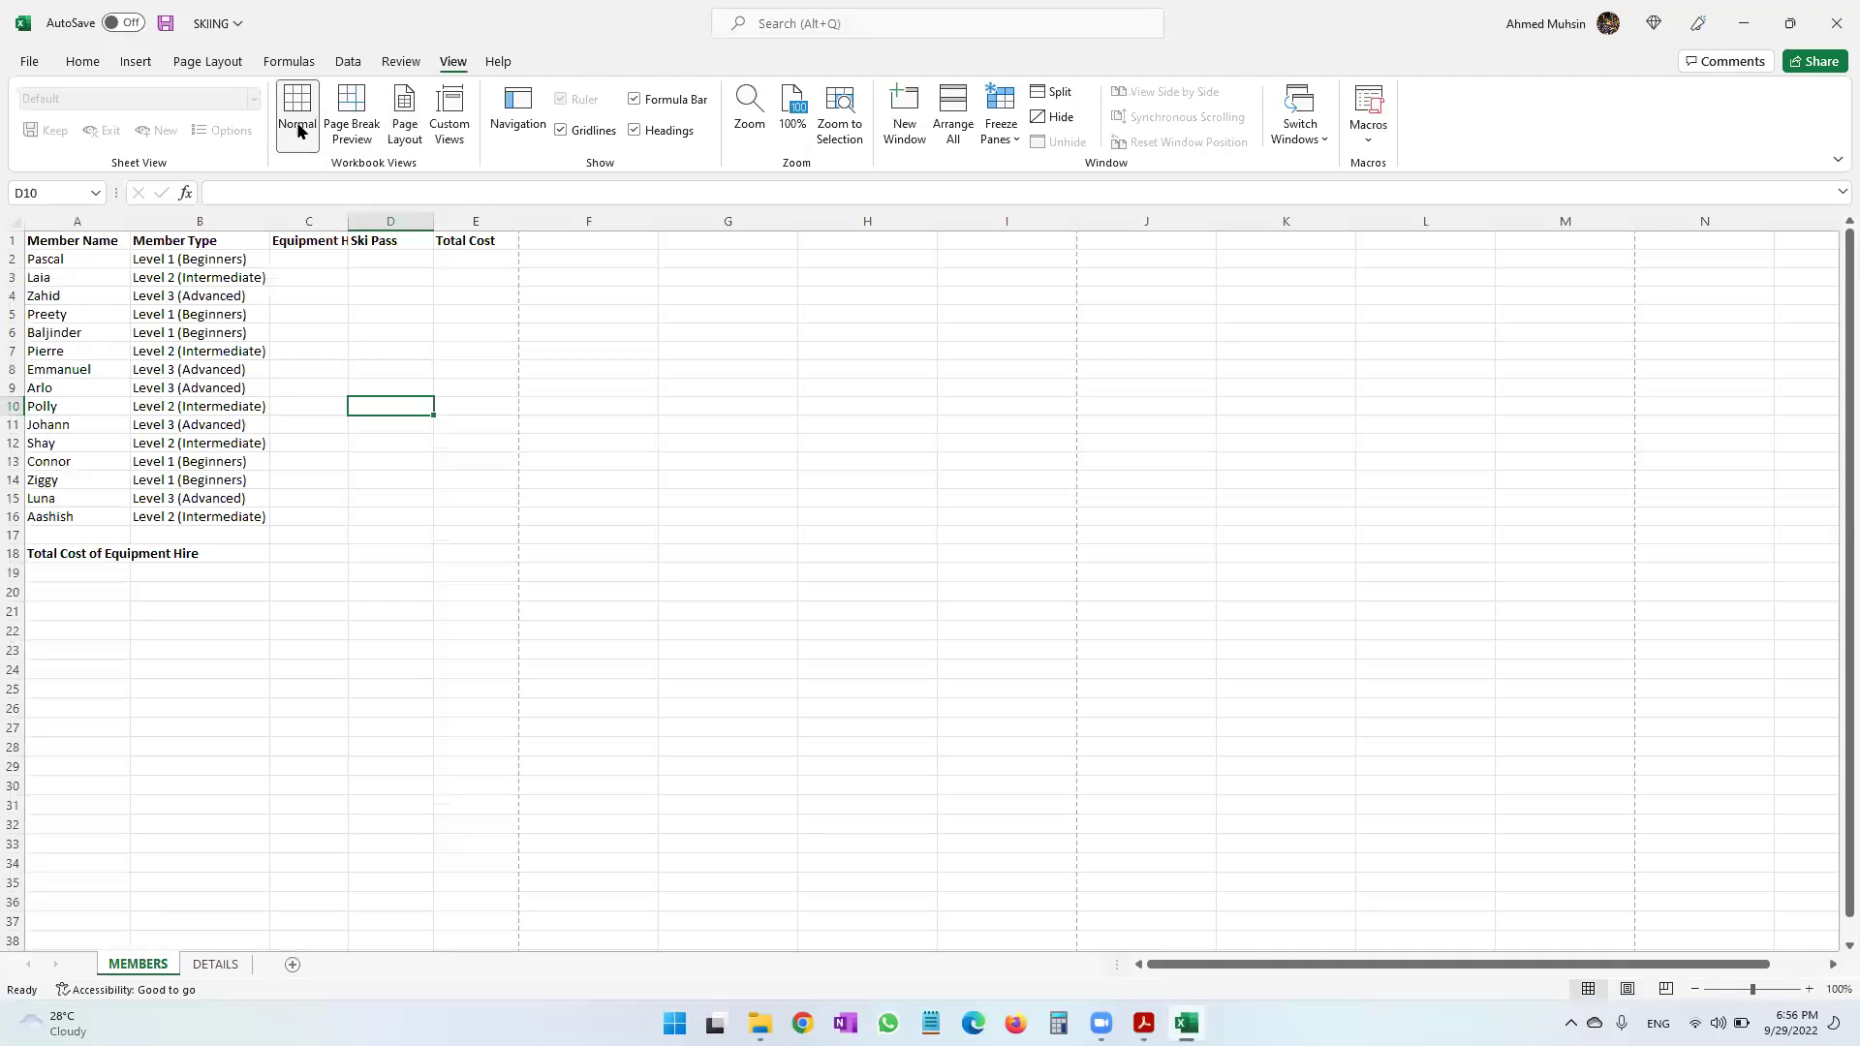
left_click(320, 351)
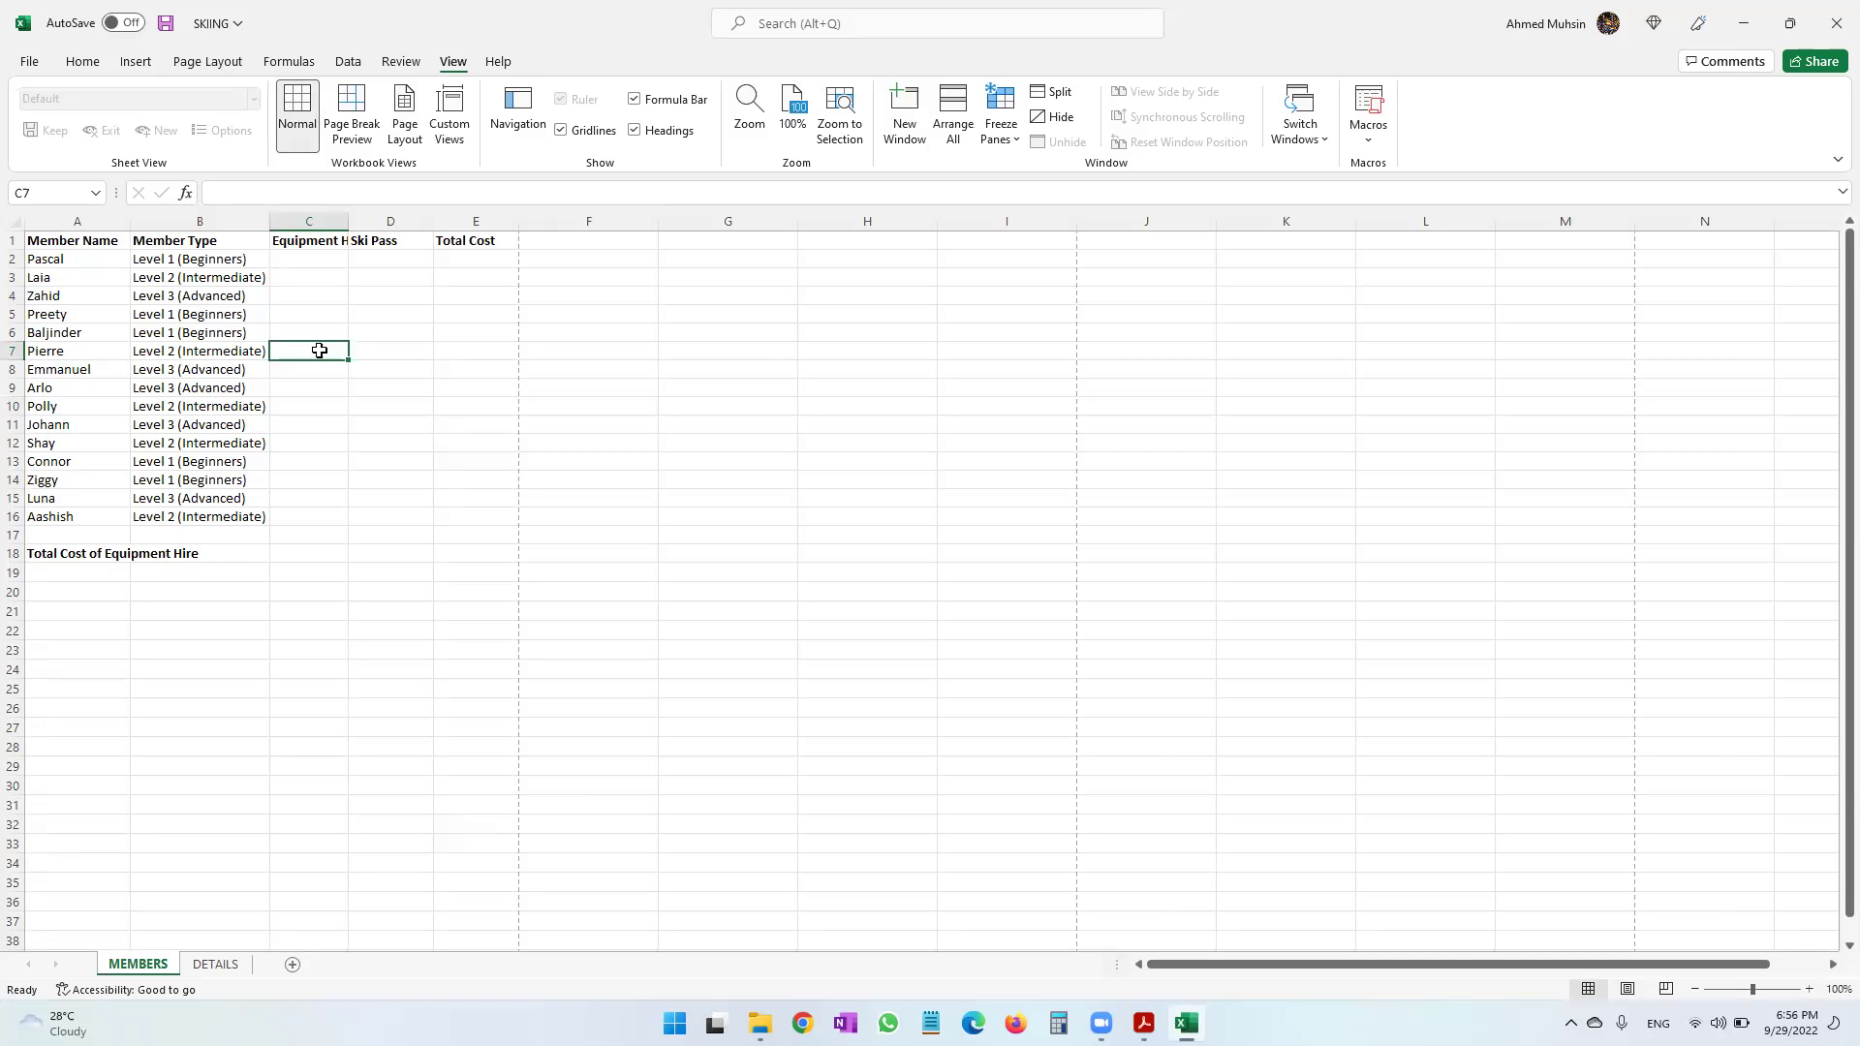
Check the page header of the MEMBERS worksheet in the print preview, and return to the sheet.
key("ctrl+p")
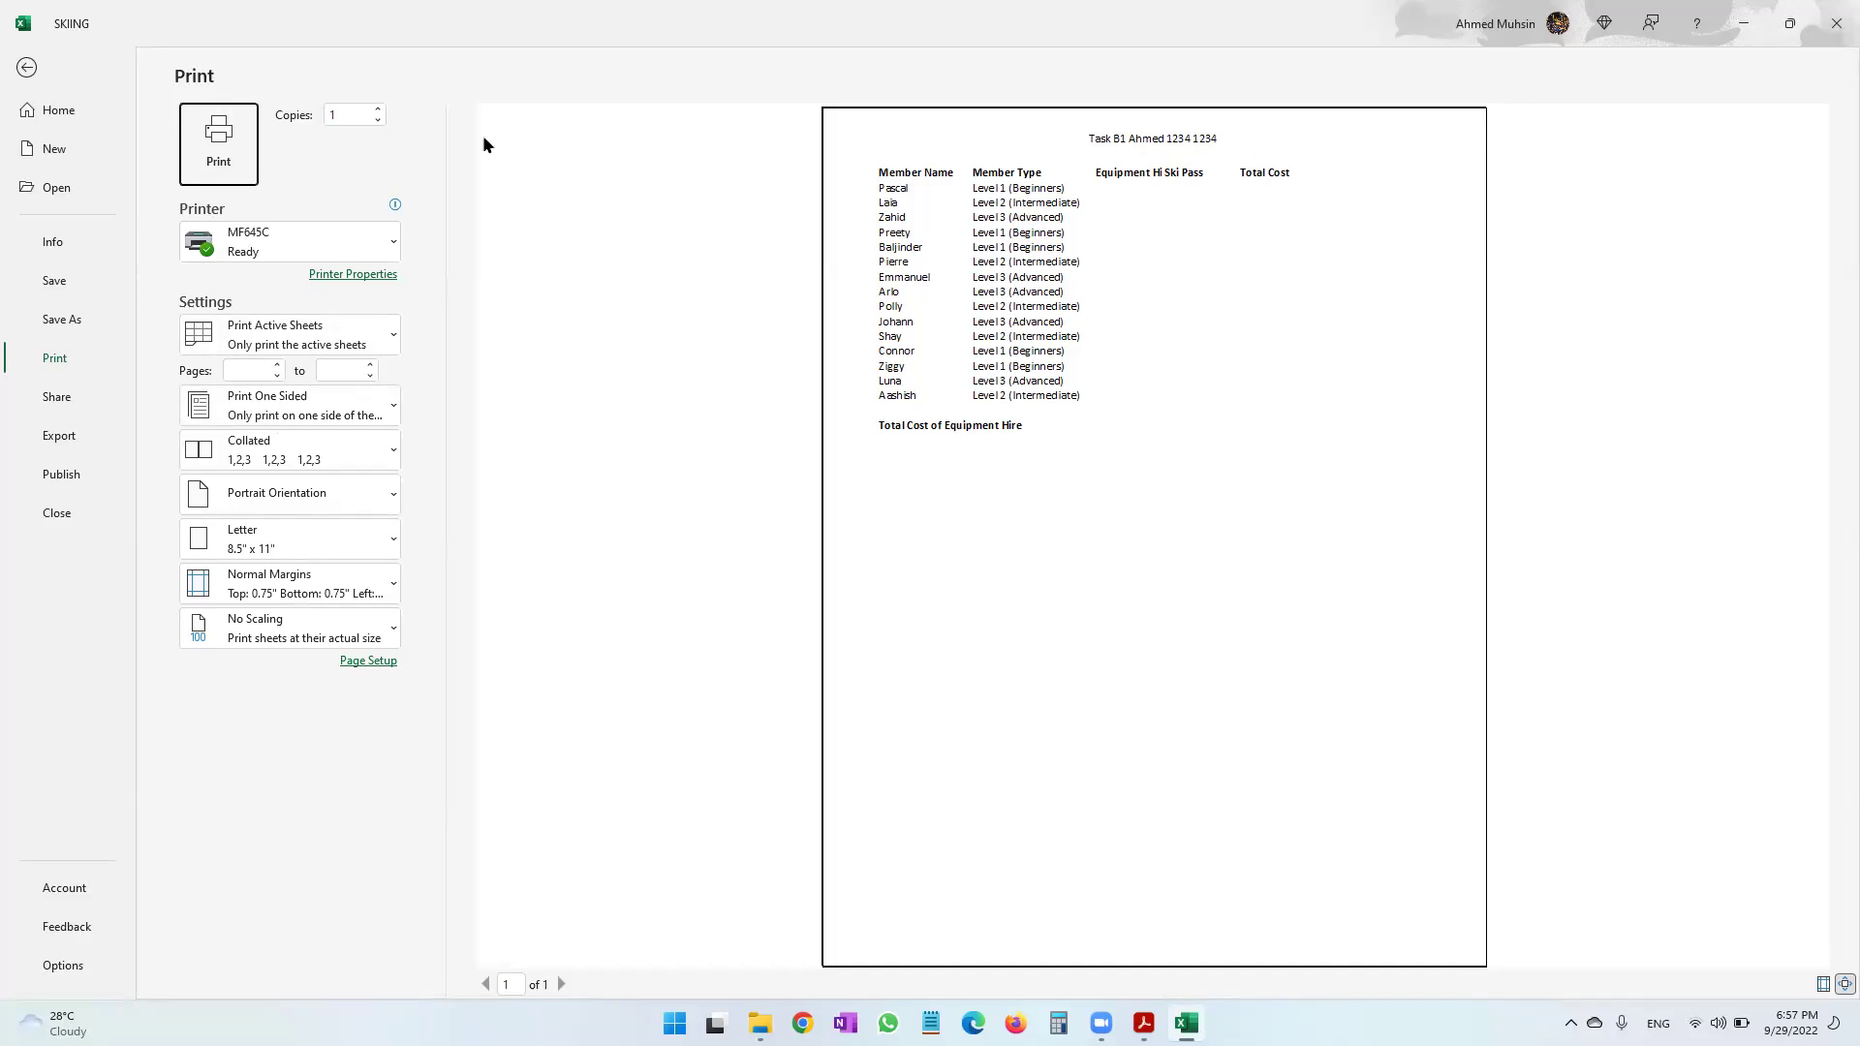
left_click(23, 68)
left_click(480, 387)
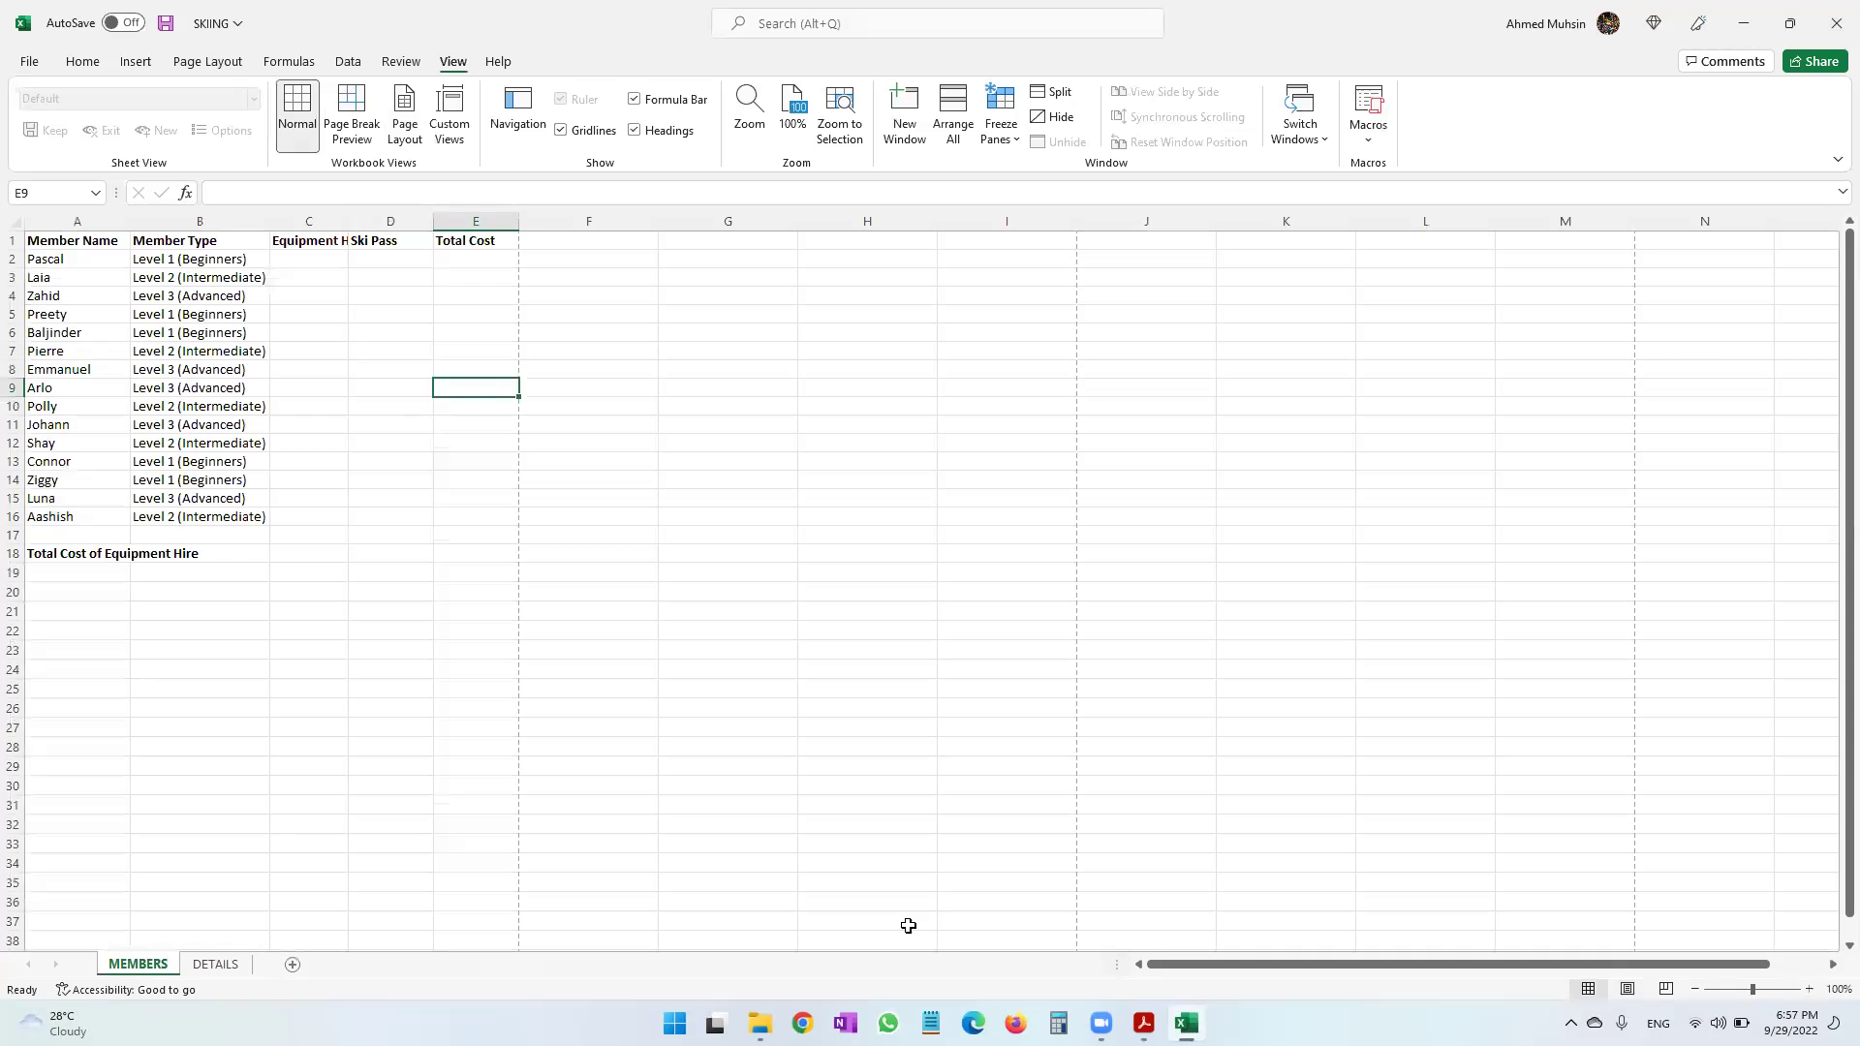
Read Task B1a (i) in the practical paper and insert an entire new row above row 1 of the MEMBERS worksheet.
left_click(1144, 1023)
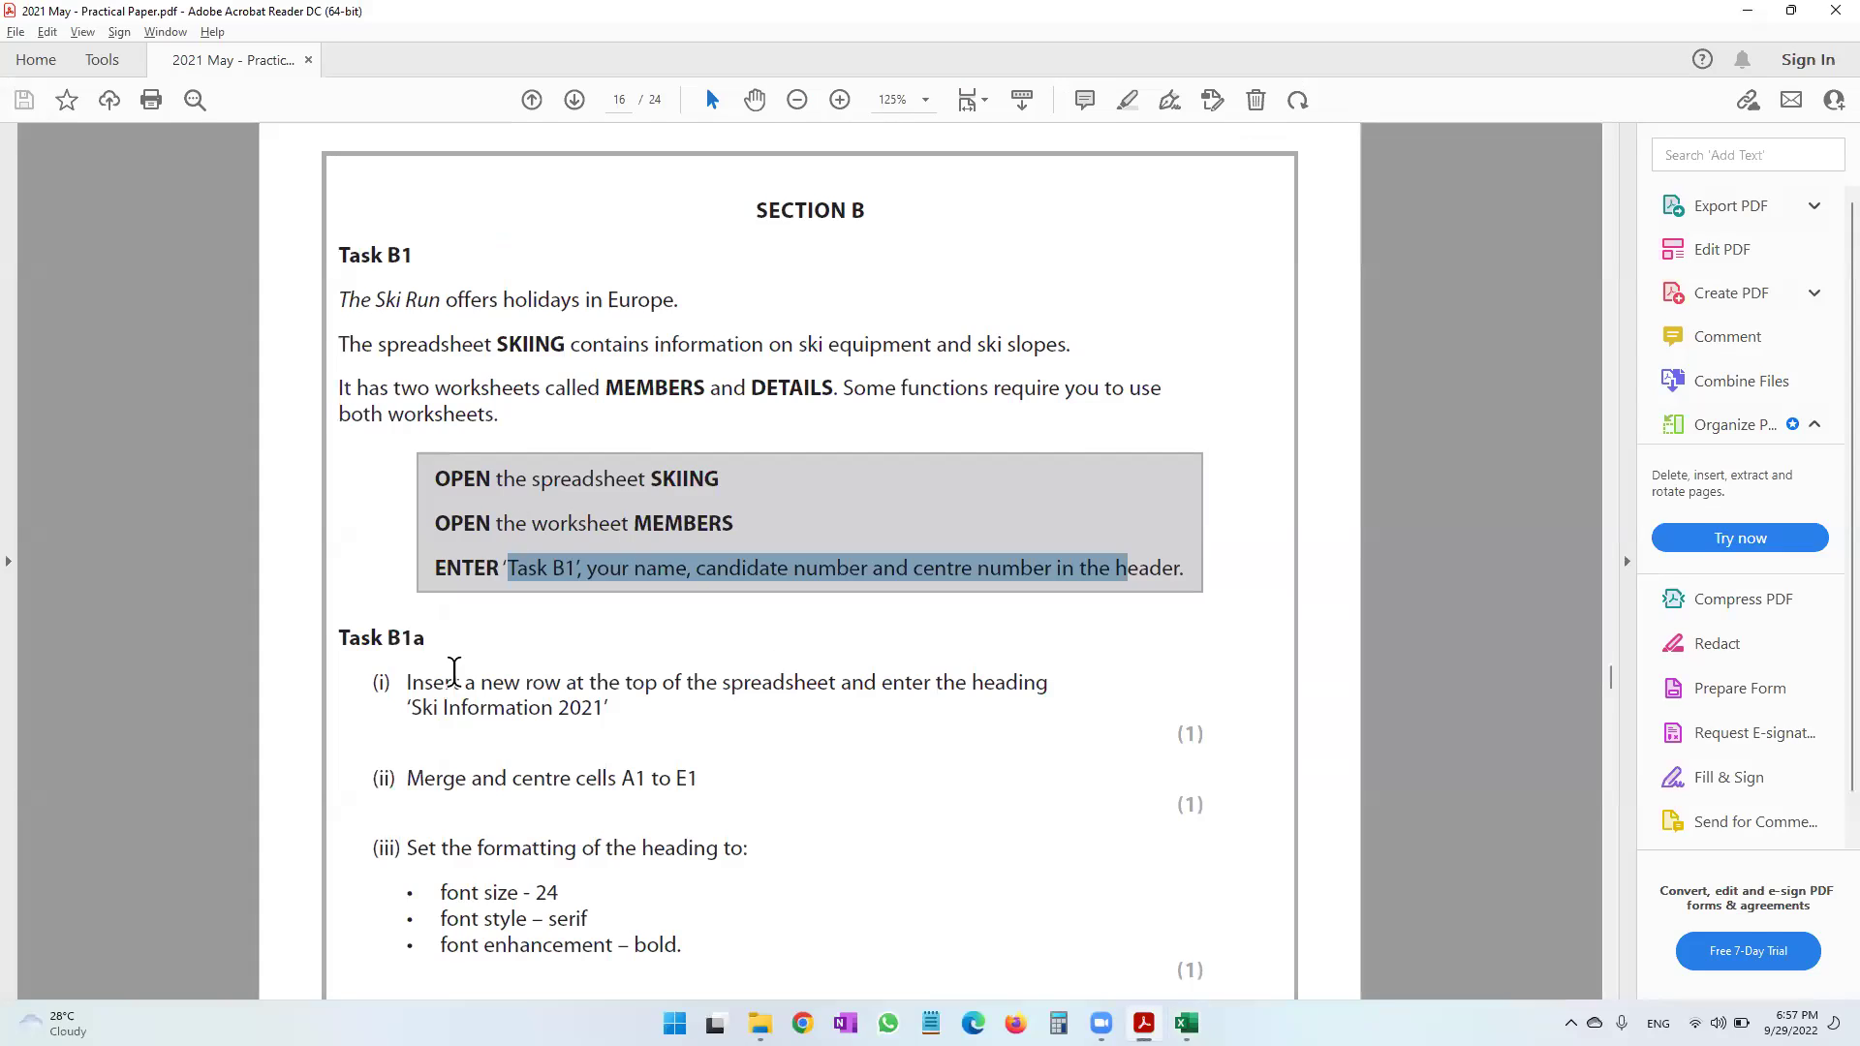
left_click_drag(421, 673, 1050, 689)
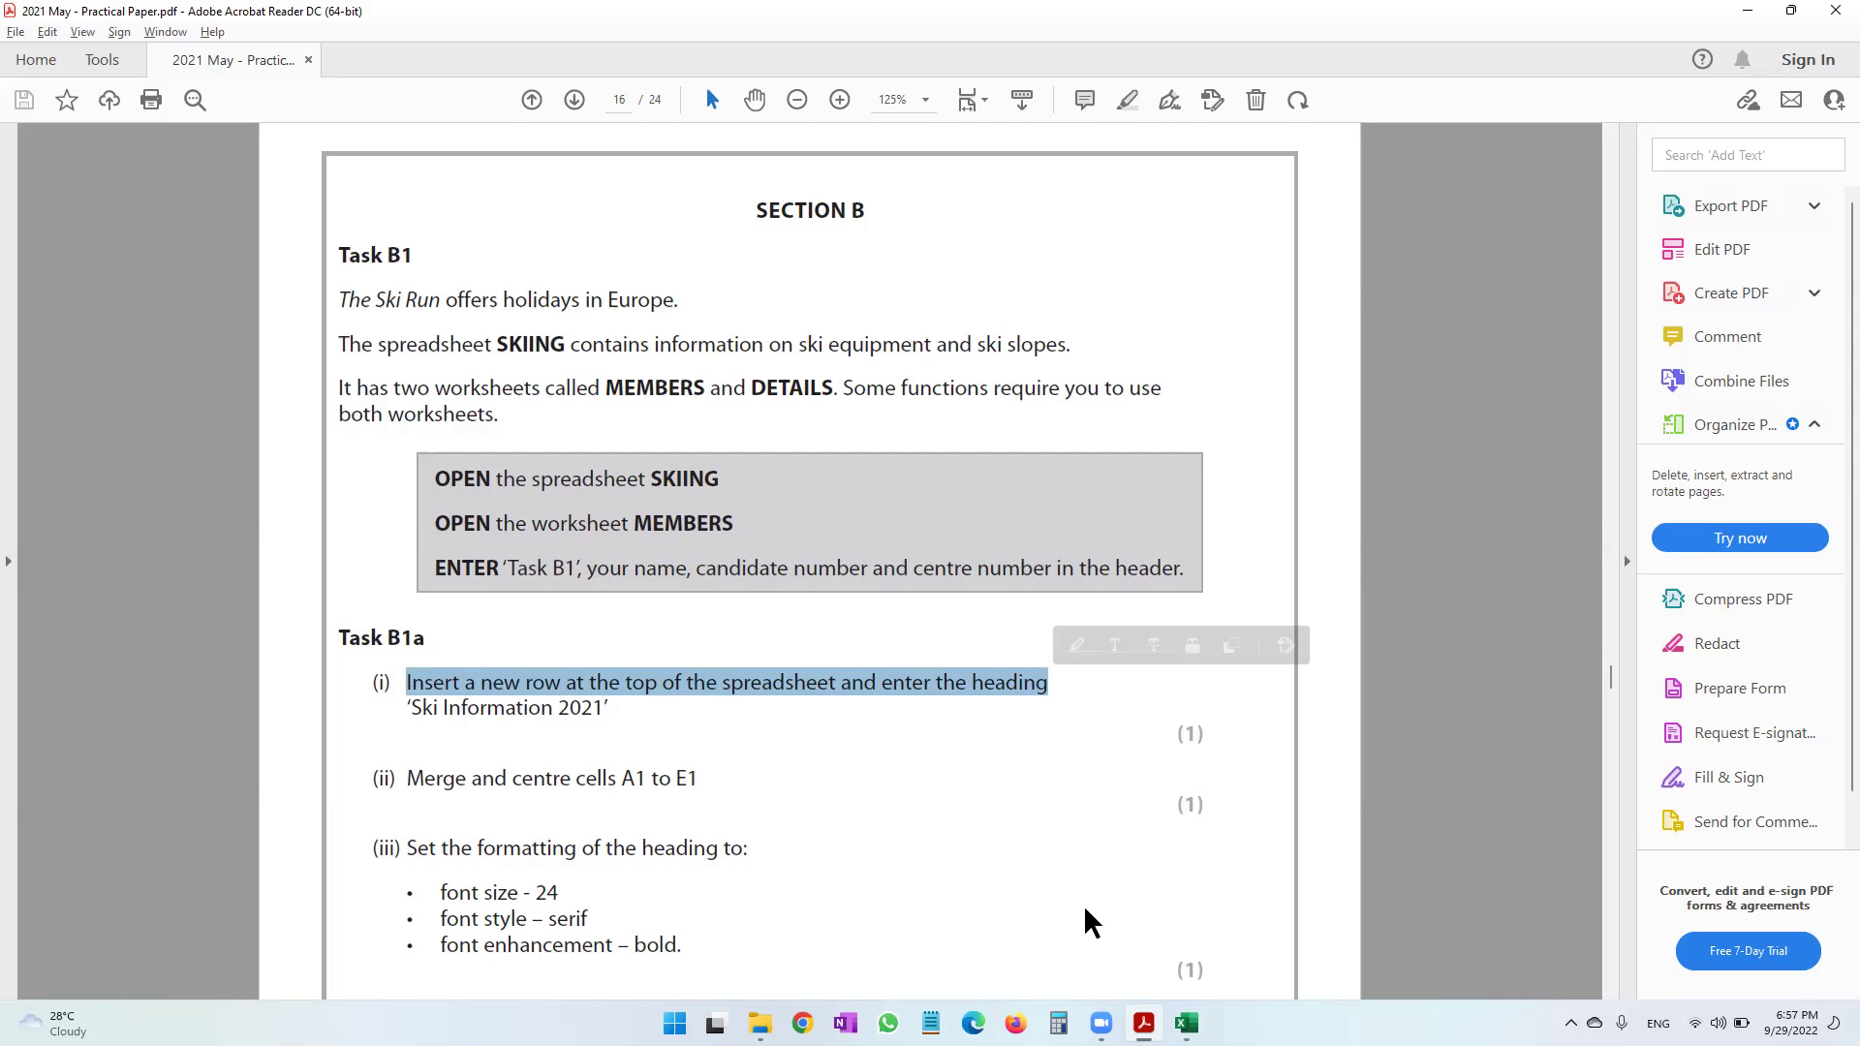
left_click(1186, 1023)
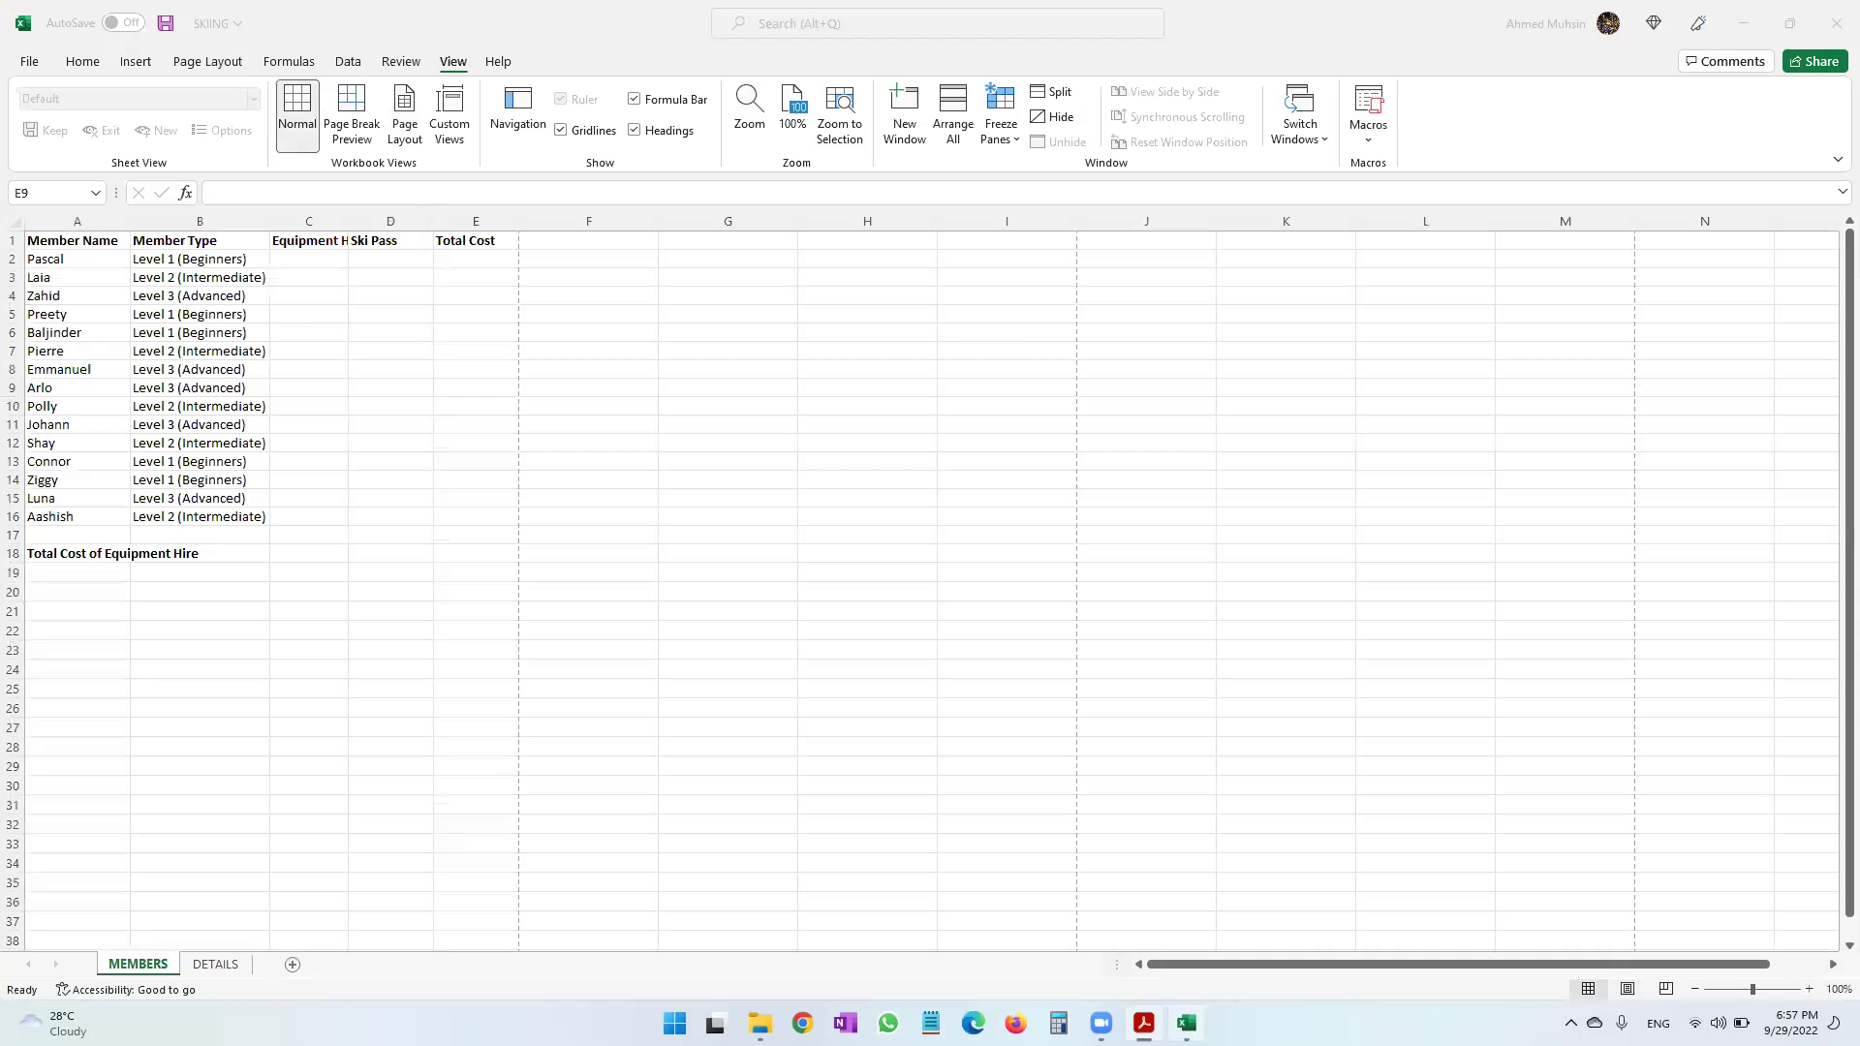
left_click(83, 243)
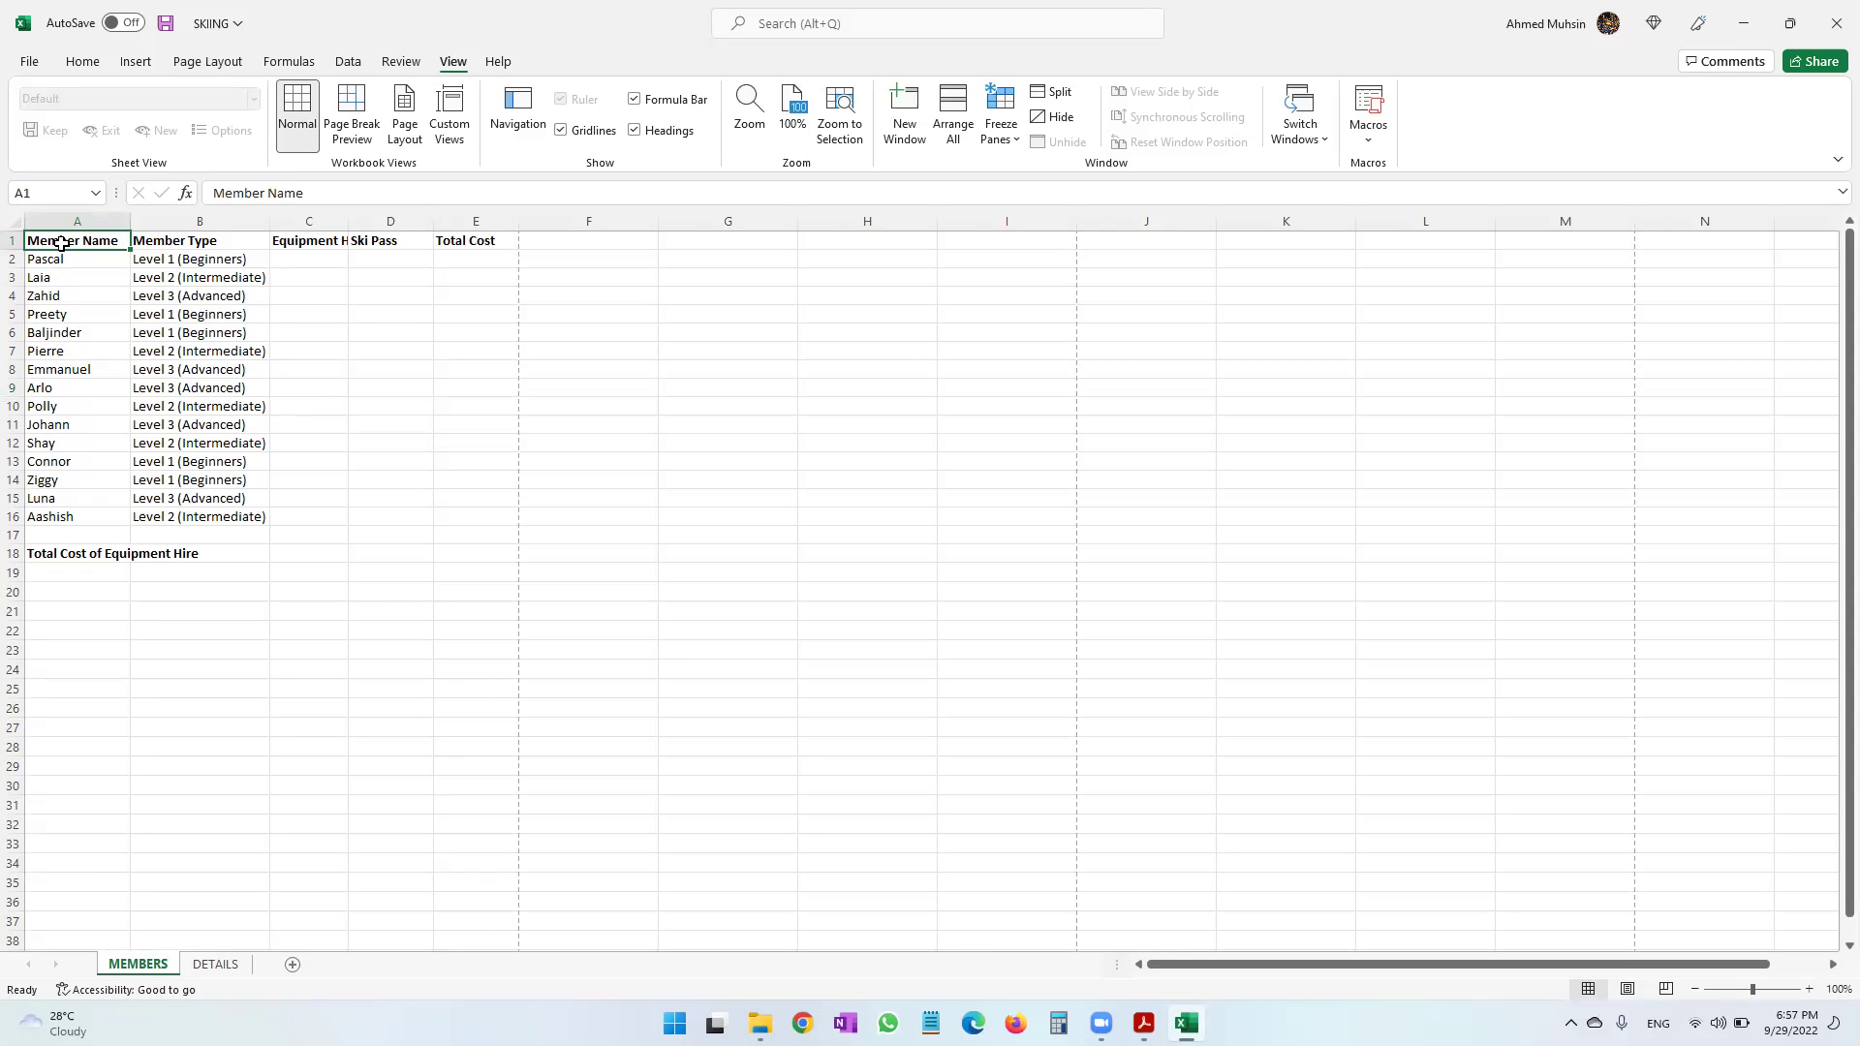
right_click(60, 243)
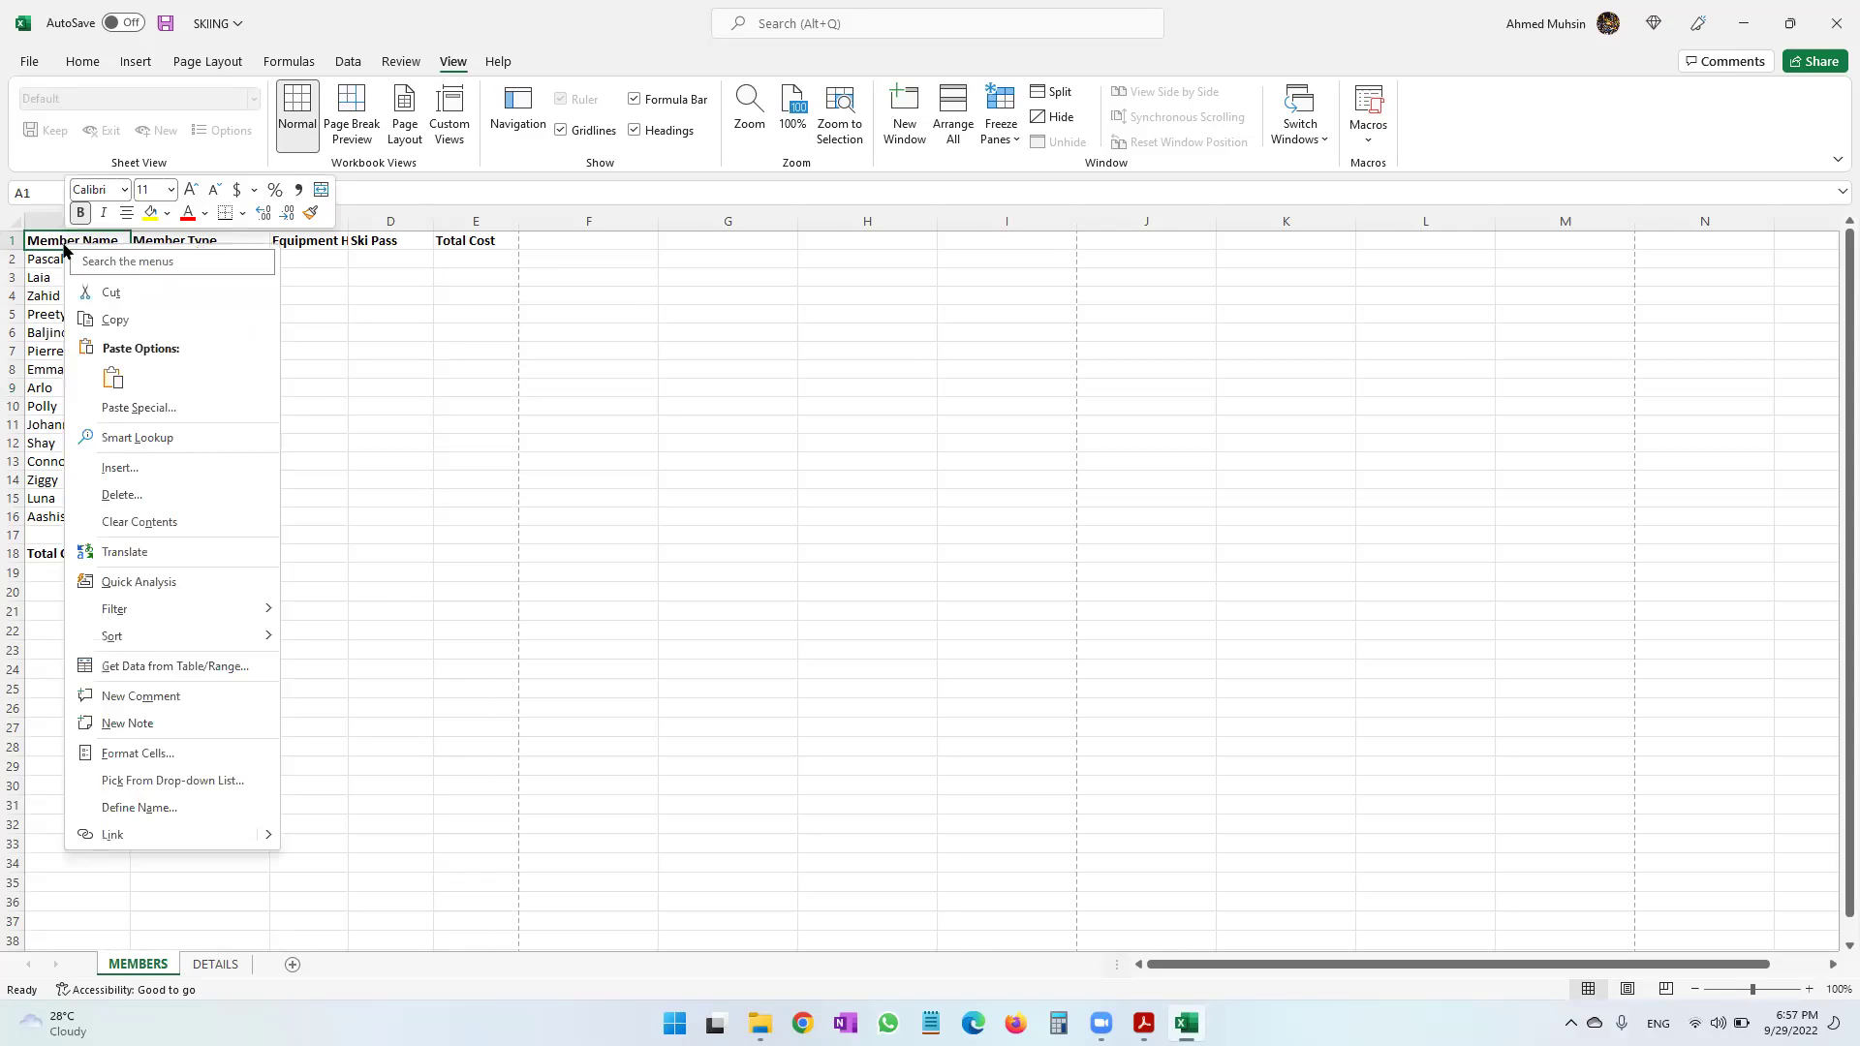
left_click(115, 471)
left_click(101, 505)
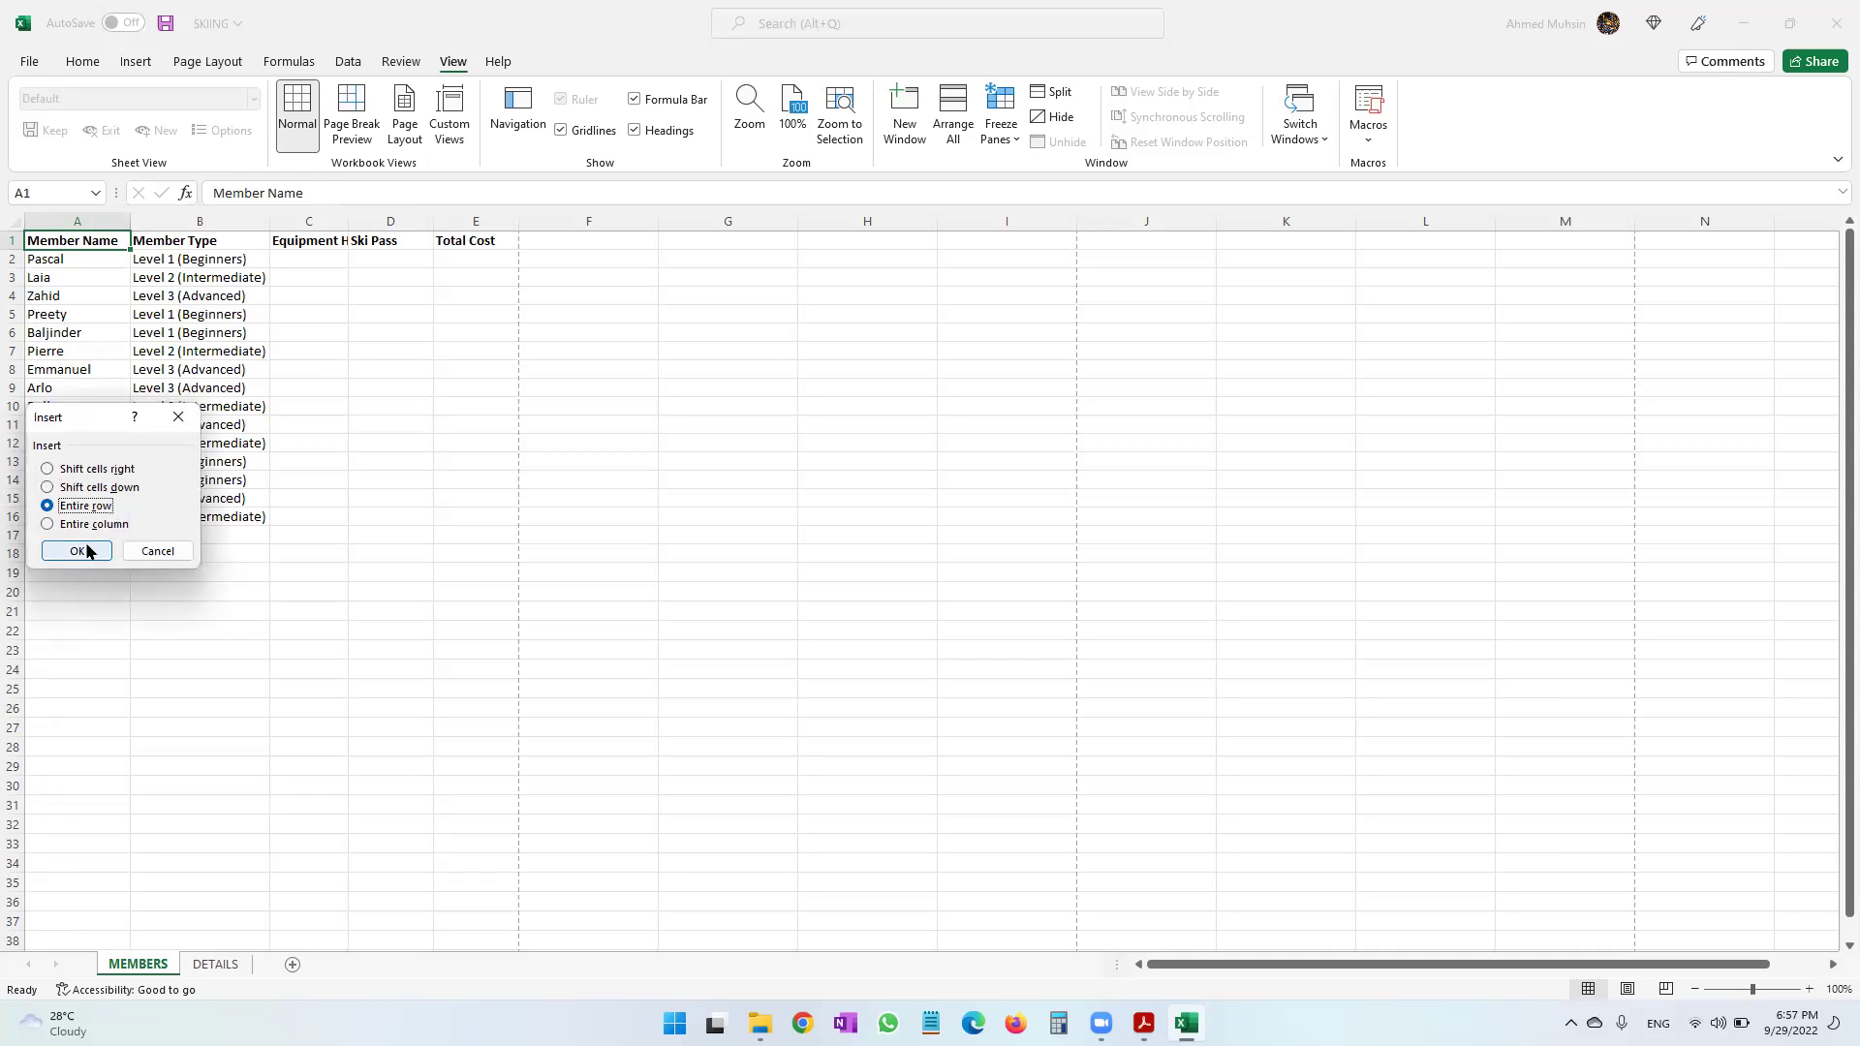
left_click(83, 548)
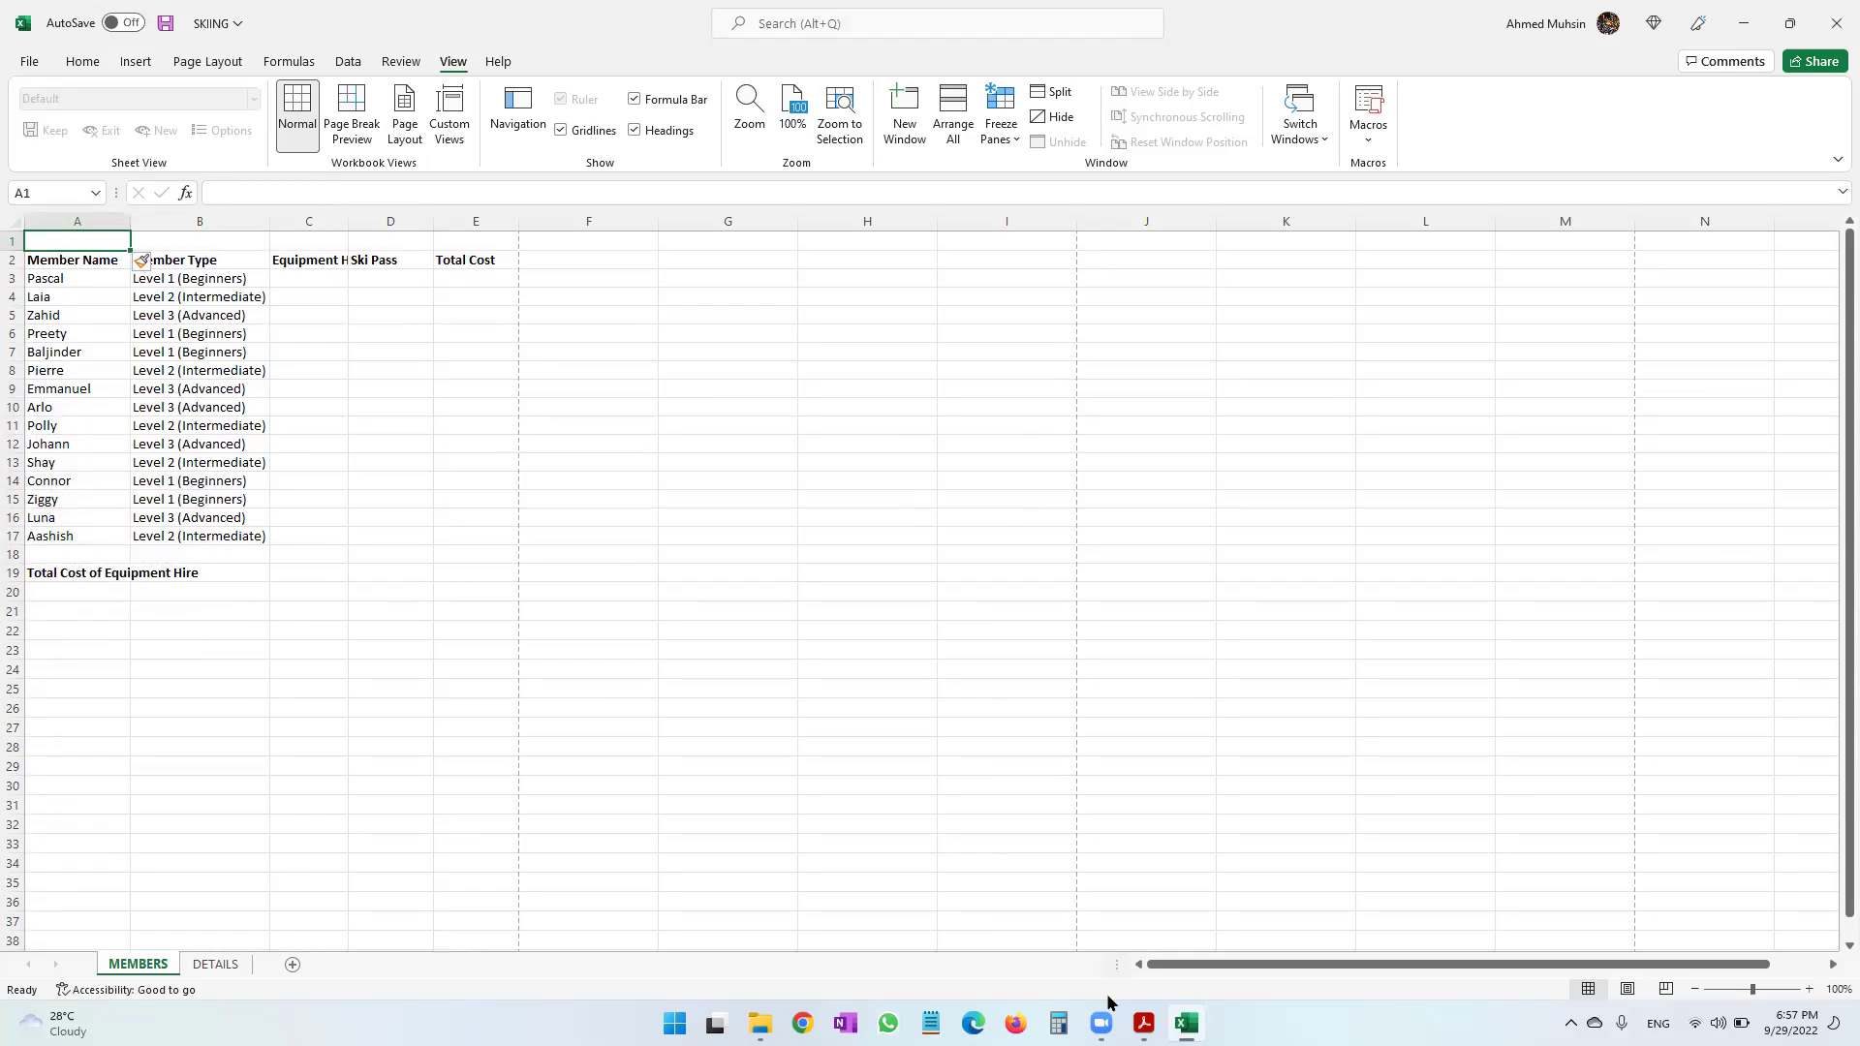
Look up the heading wording in the practical paper and enter "Ski Information 2021" in cell A1.
left_click(1144, 1023)
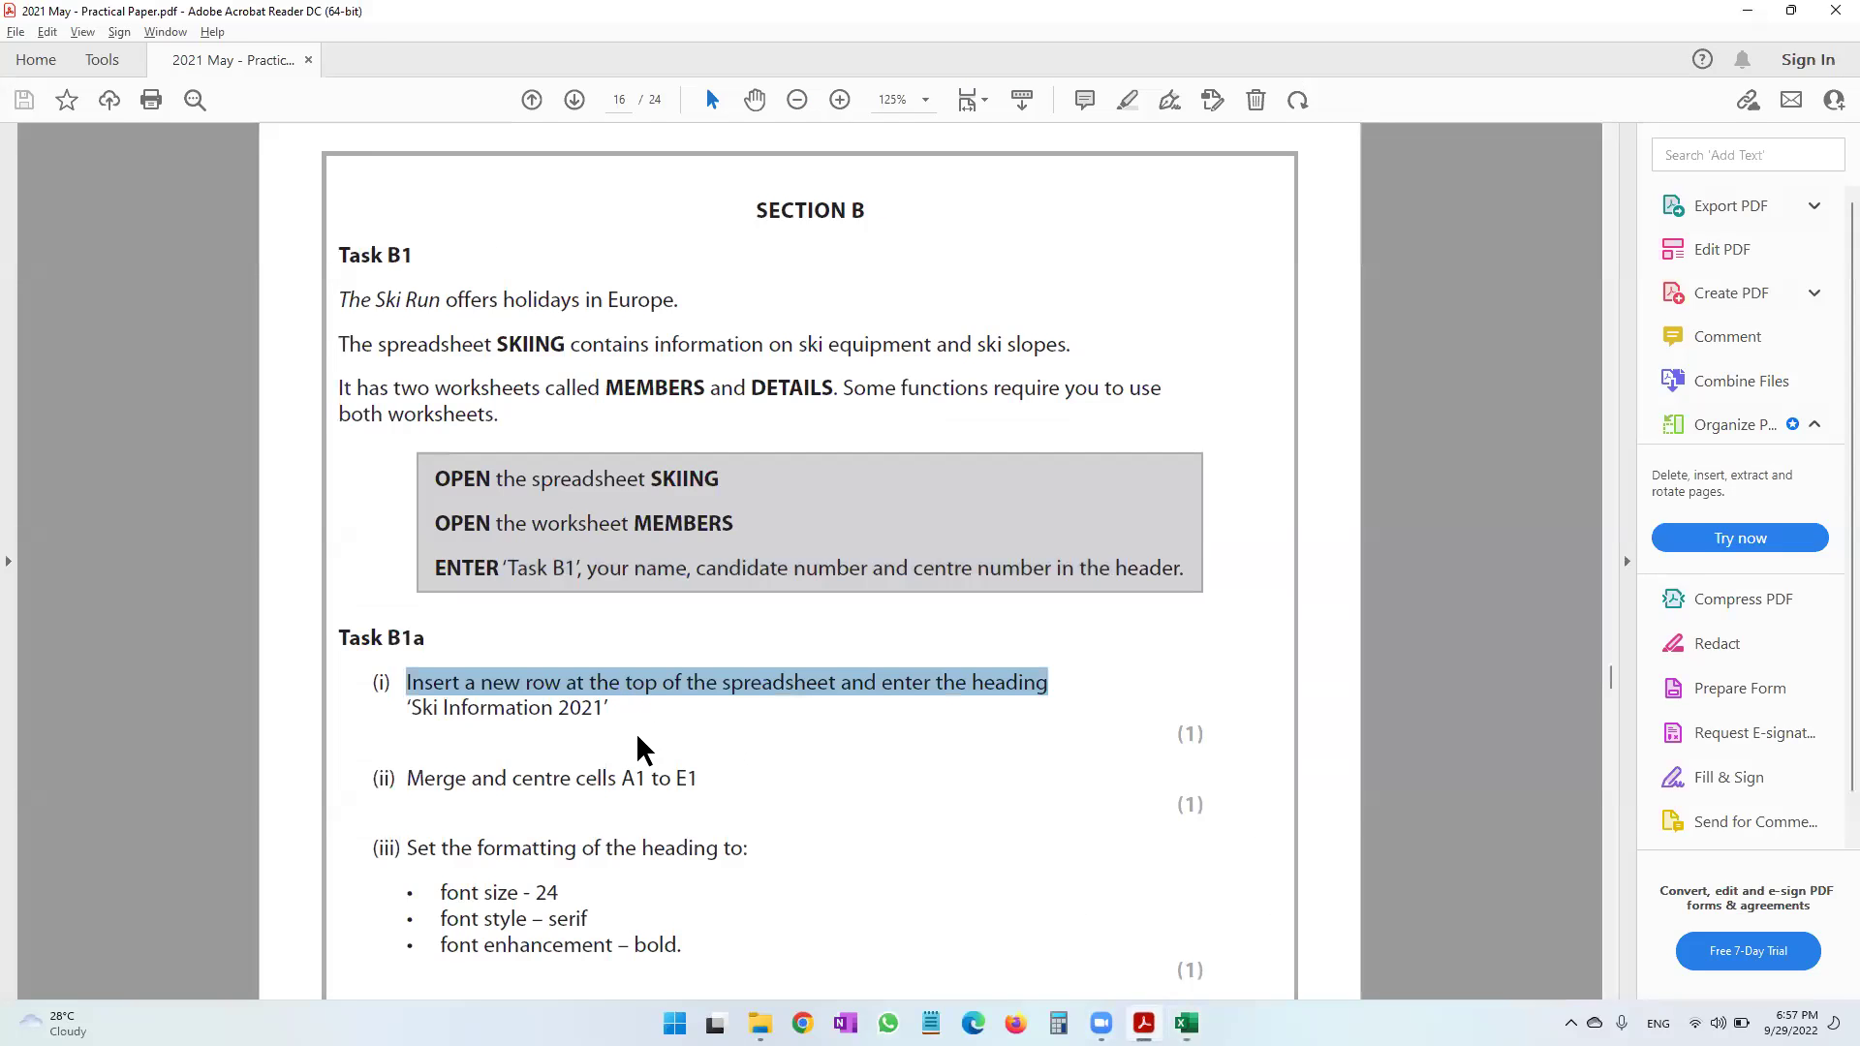
left_click(1749, 17)
type("S")
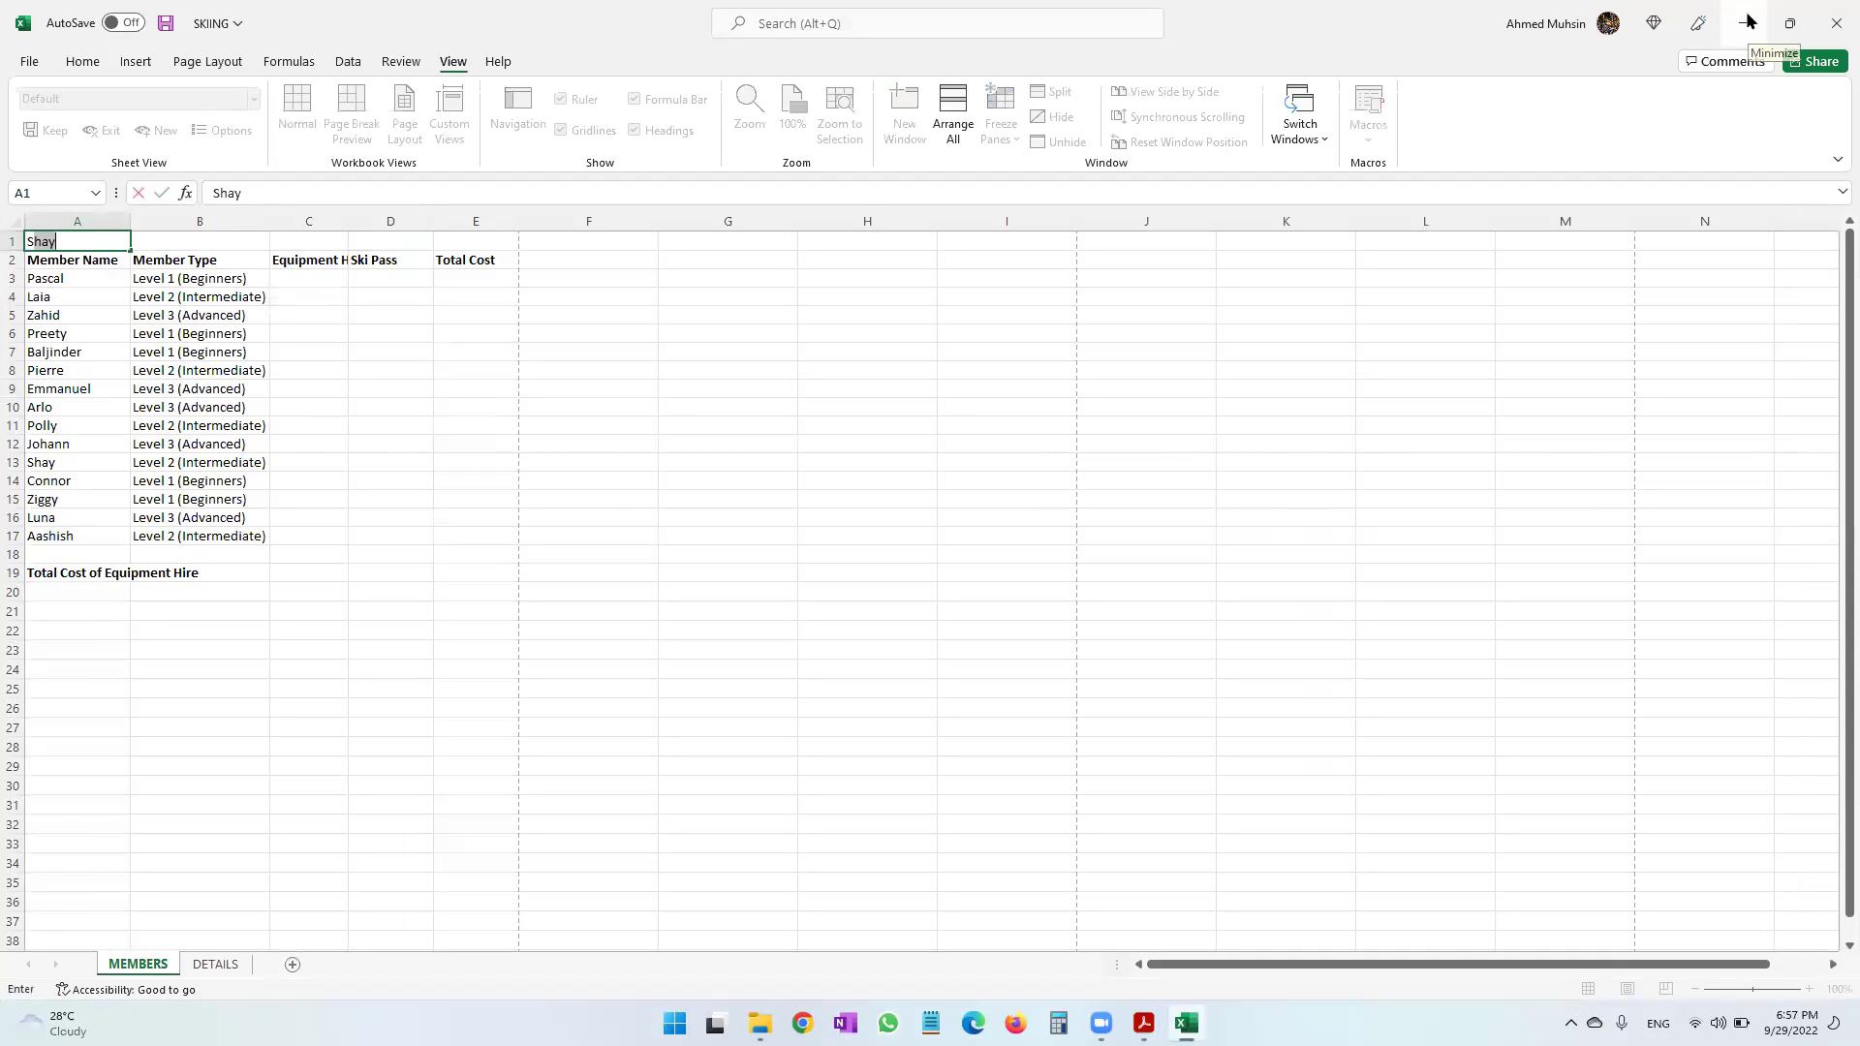
type("ki Information 2021")
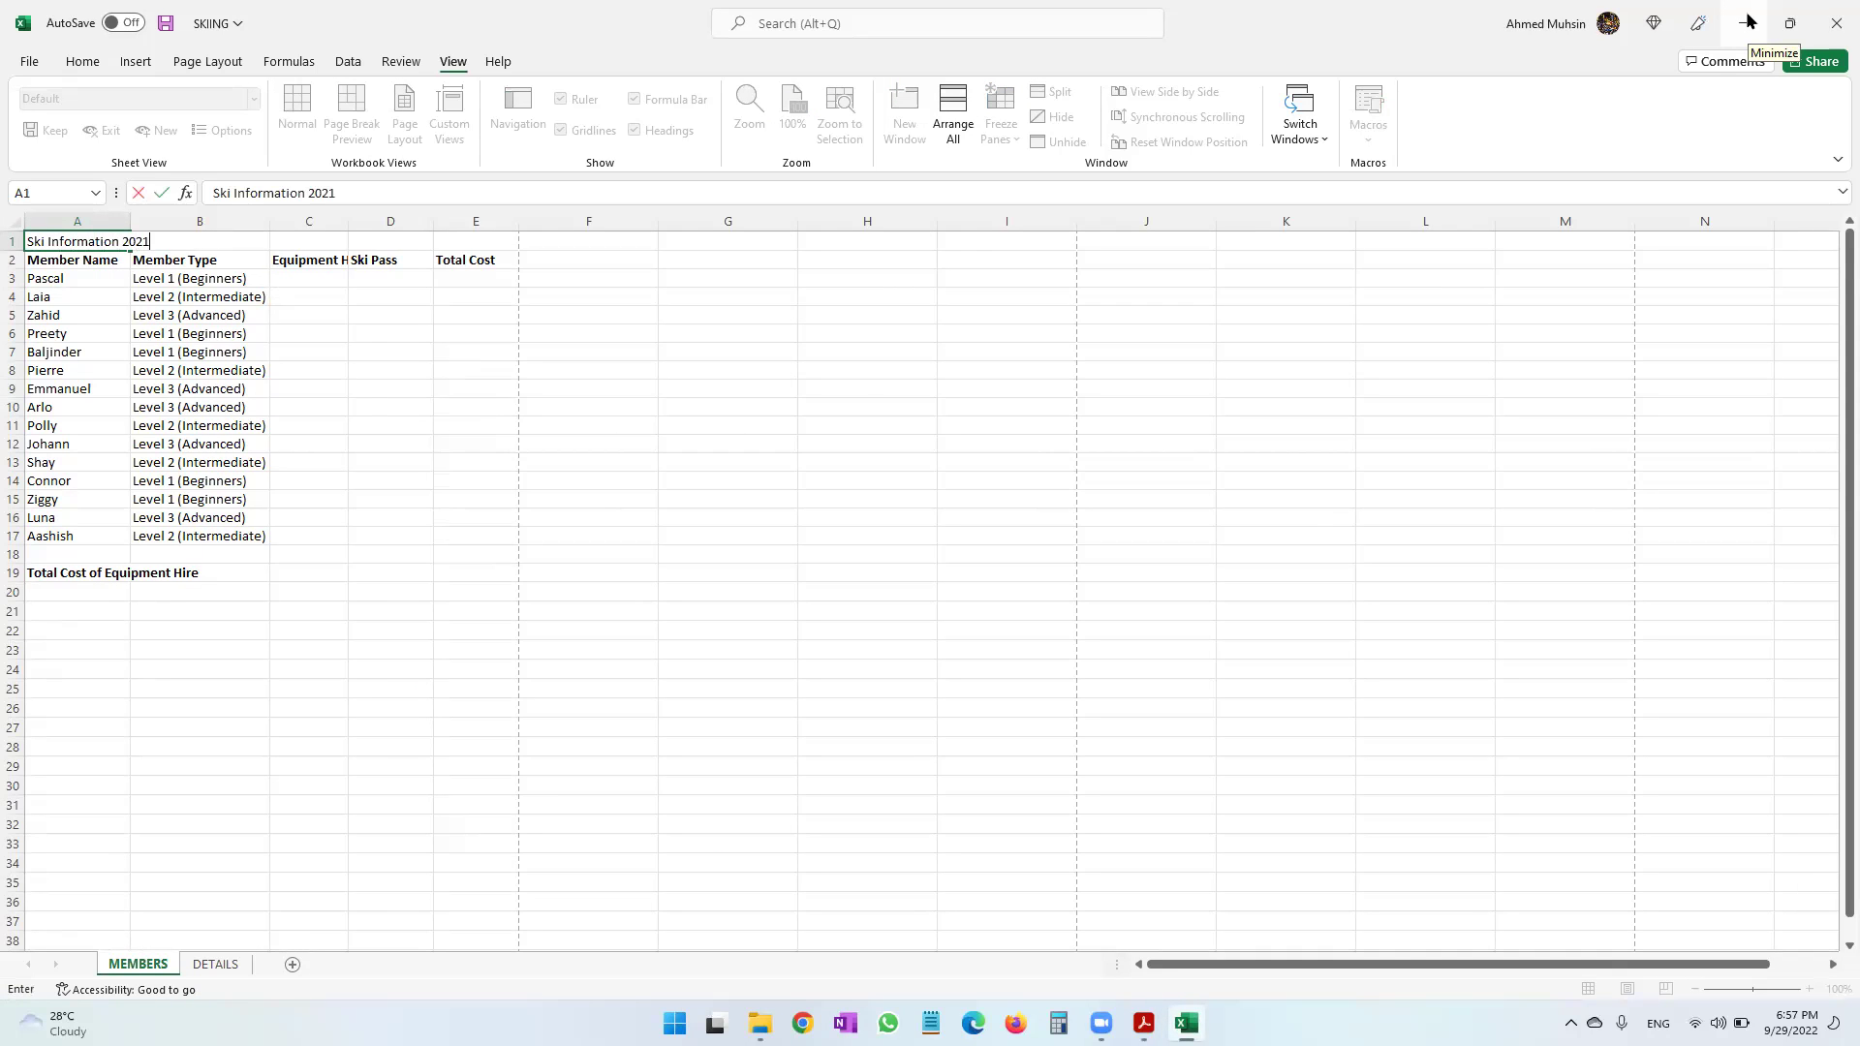
key("Return")
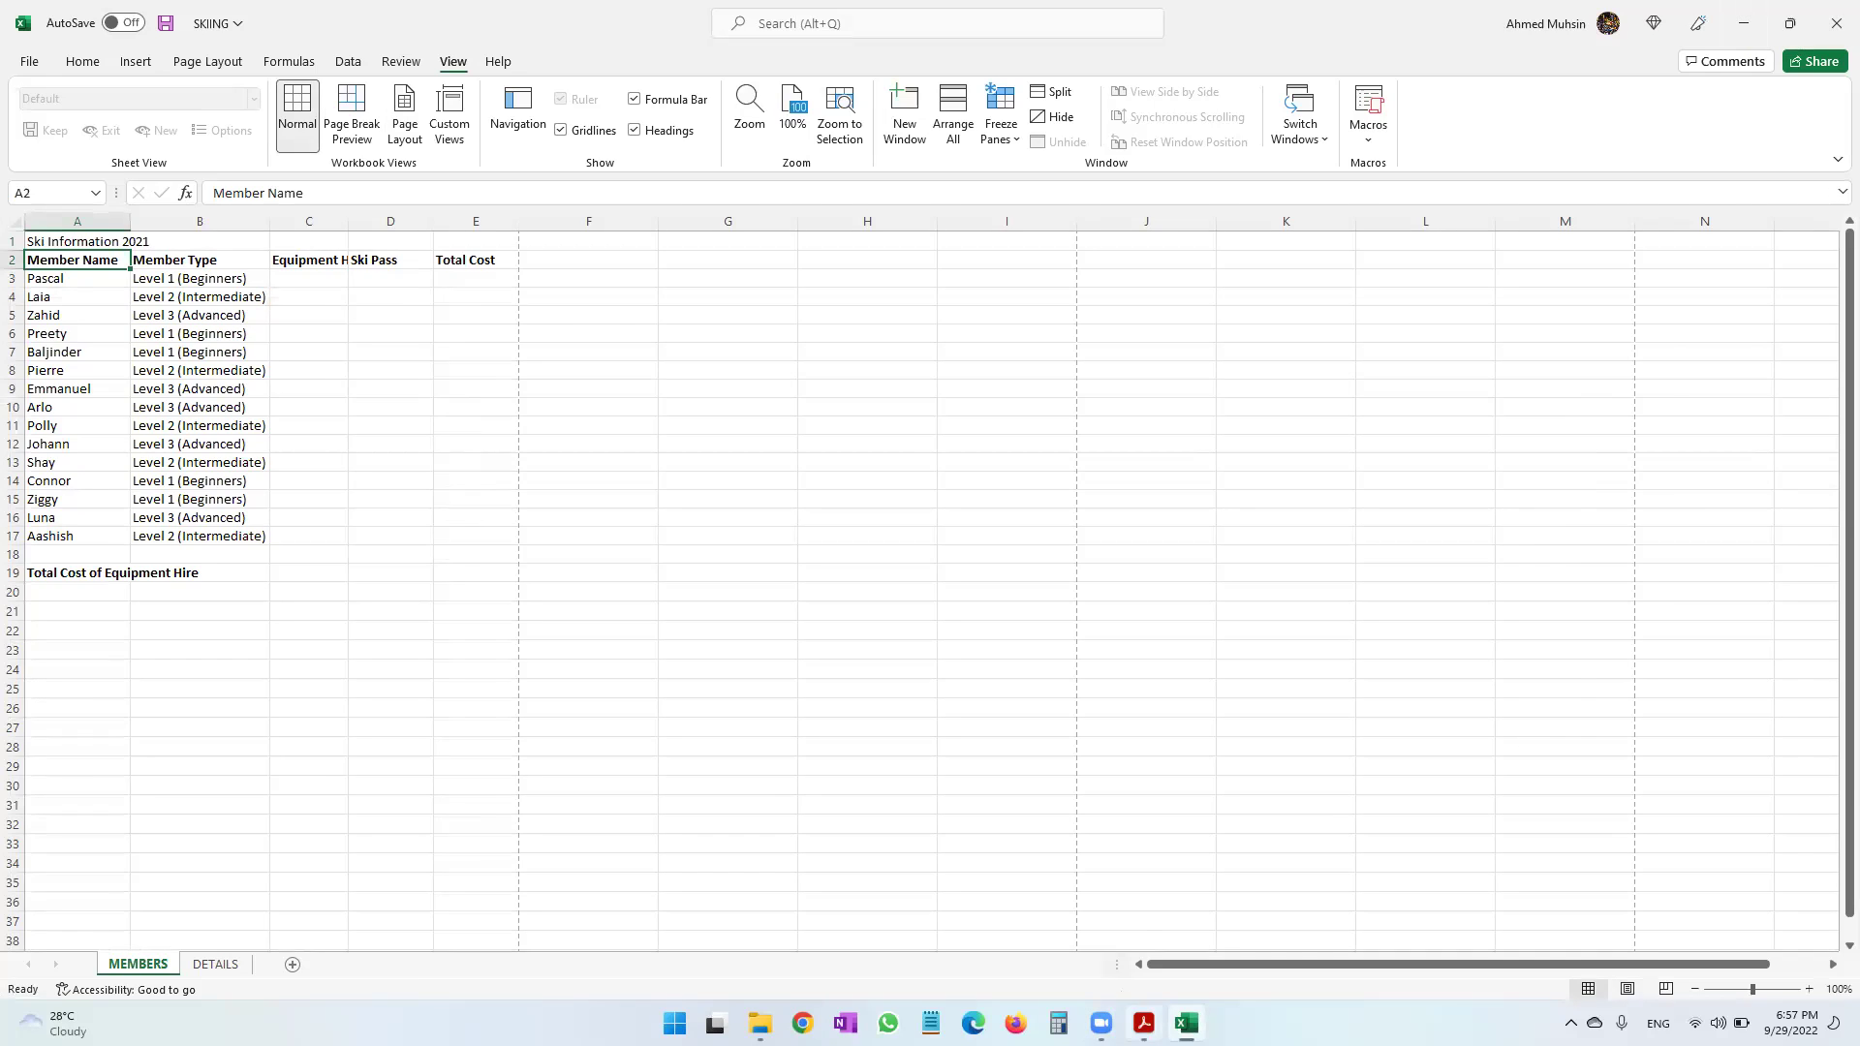
Check Task B1a (ii) in the practical paper, and merge and centre cells A1 to E1 on the MEMBERS worksheet.
left_click(1144, 1023)
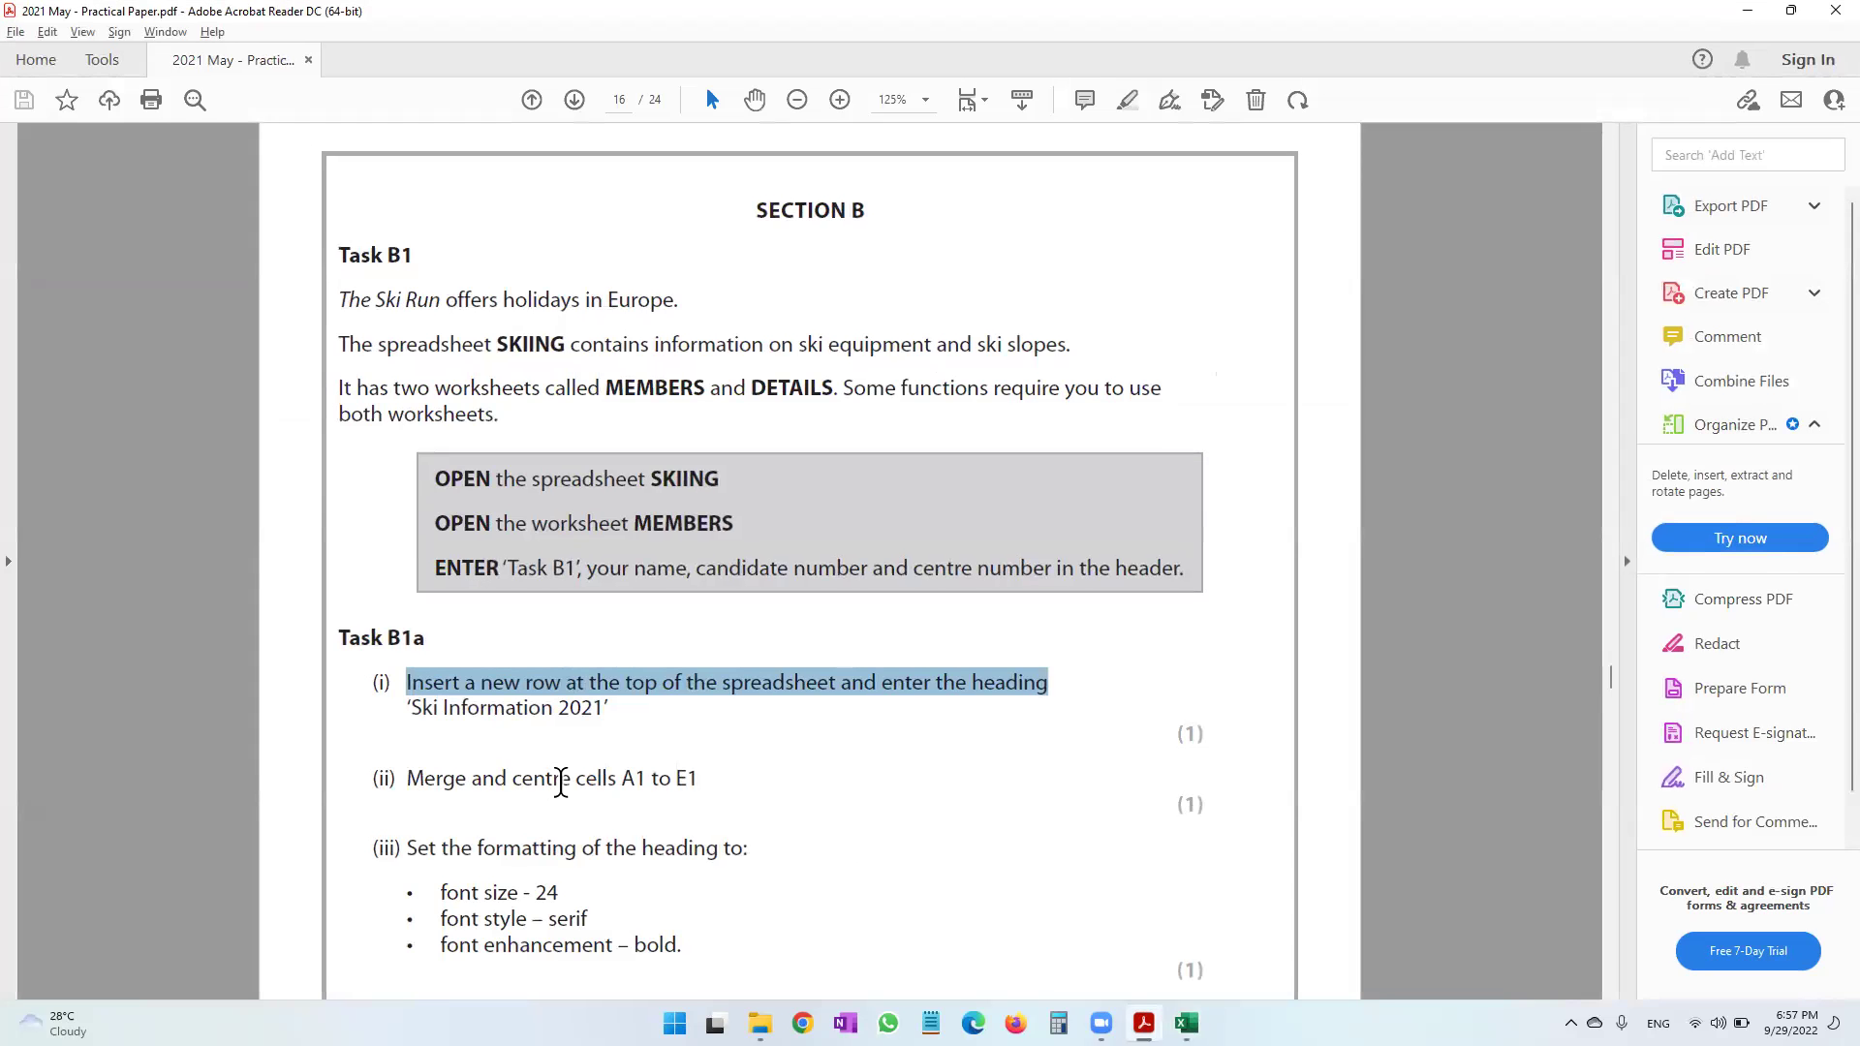
left_click(623, 780)
left_click_drag(650, 783, 697, 780)
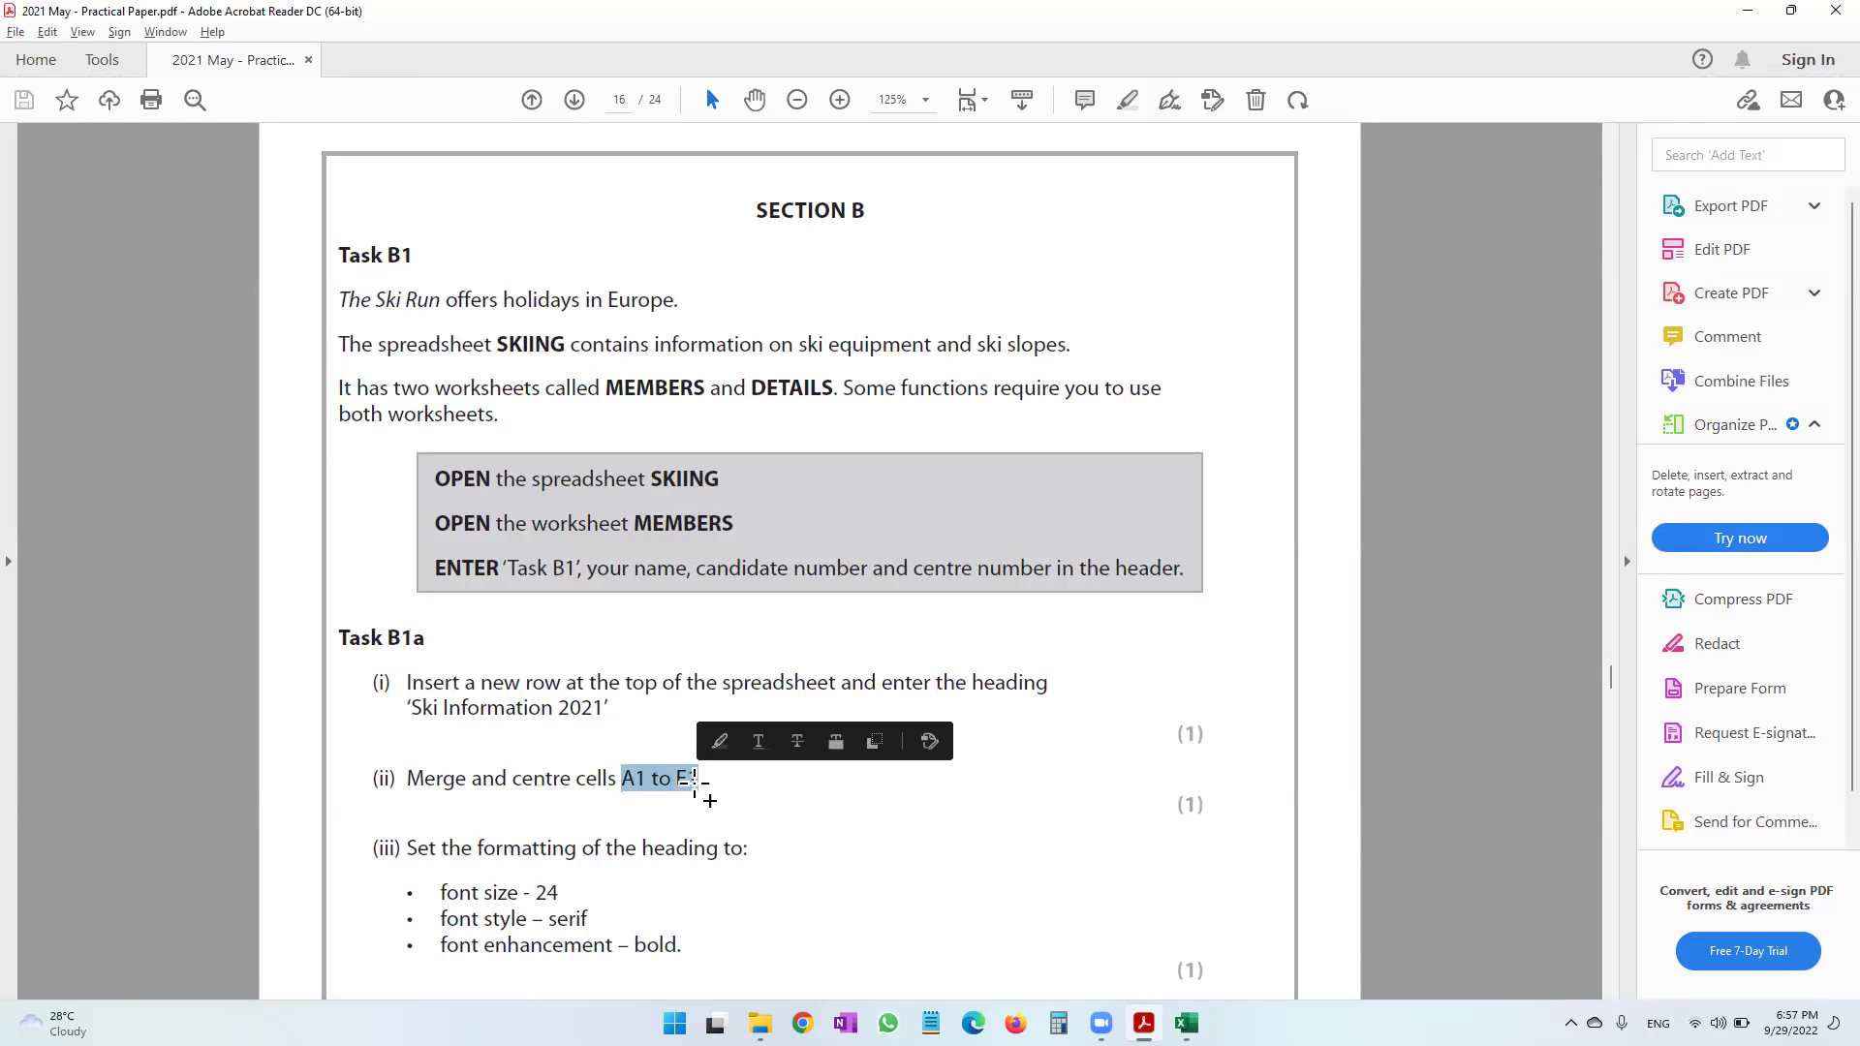
left_click(1763, 14)
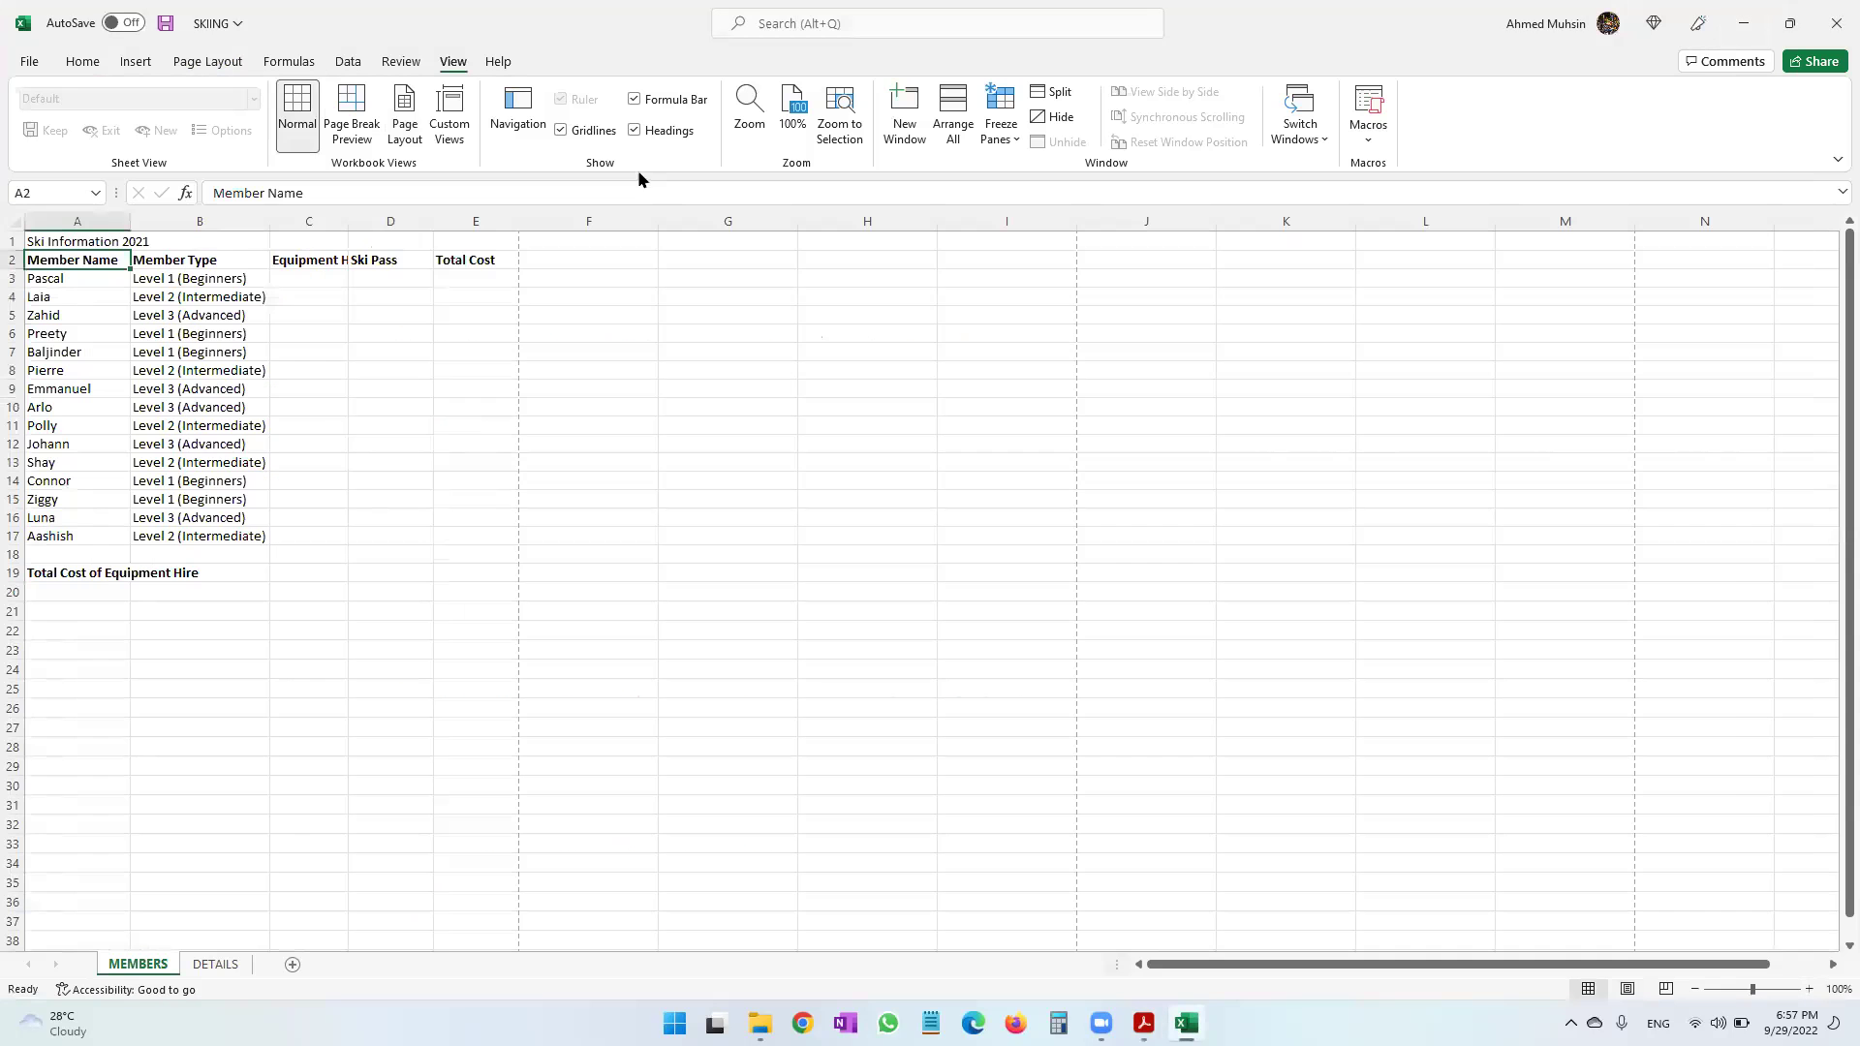
left_click_drag(87, 241, 496, 243)
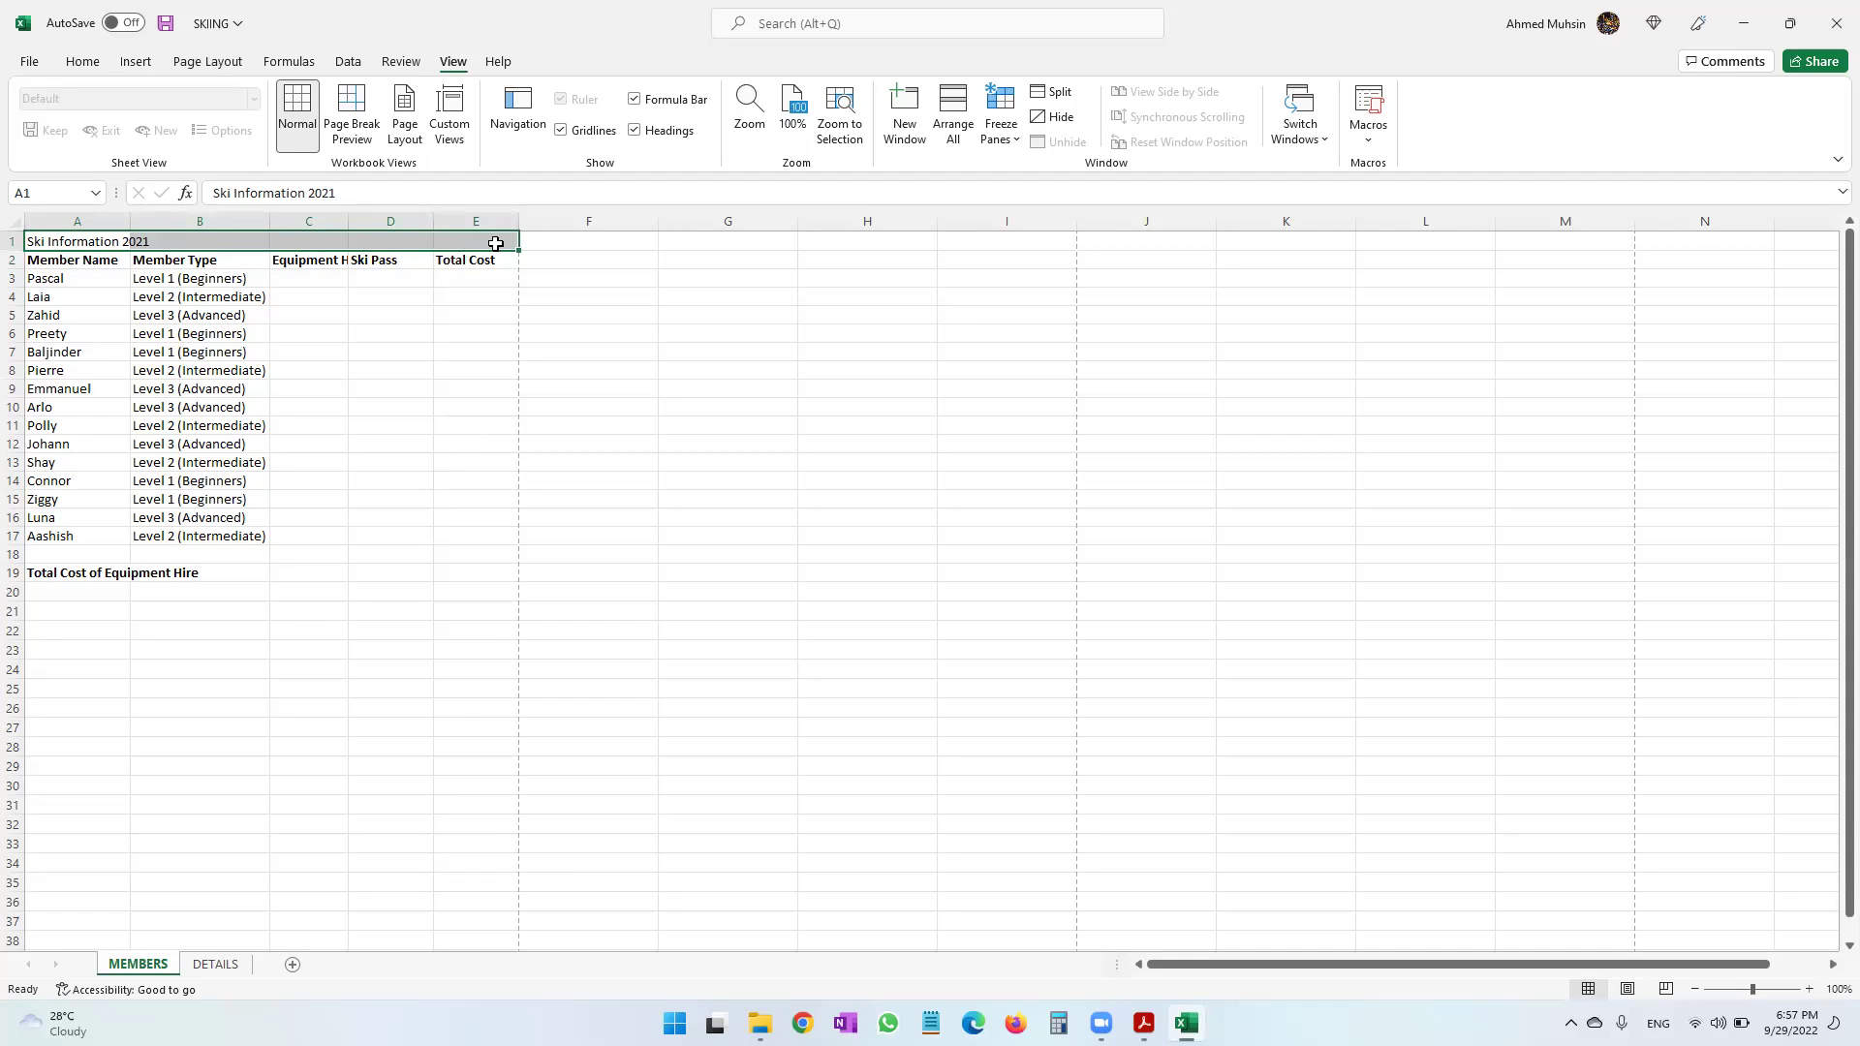
left_click(83, 62)
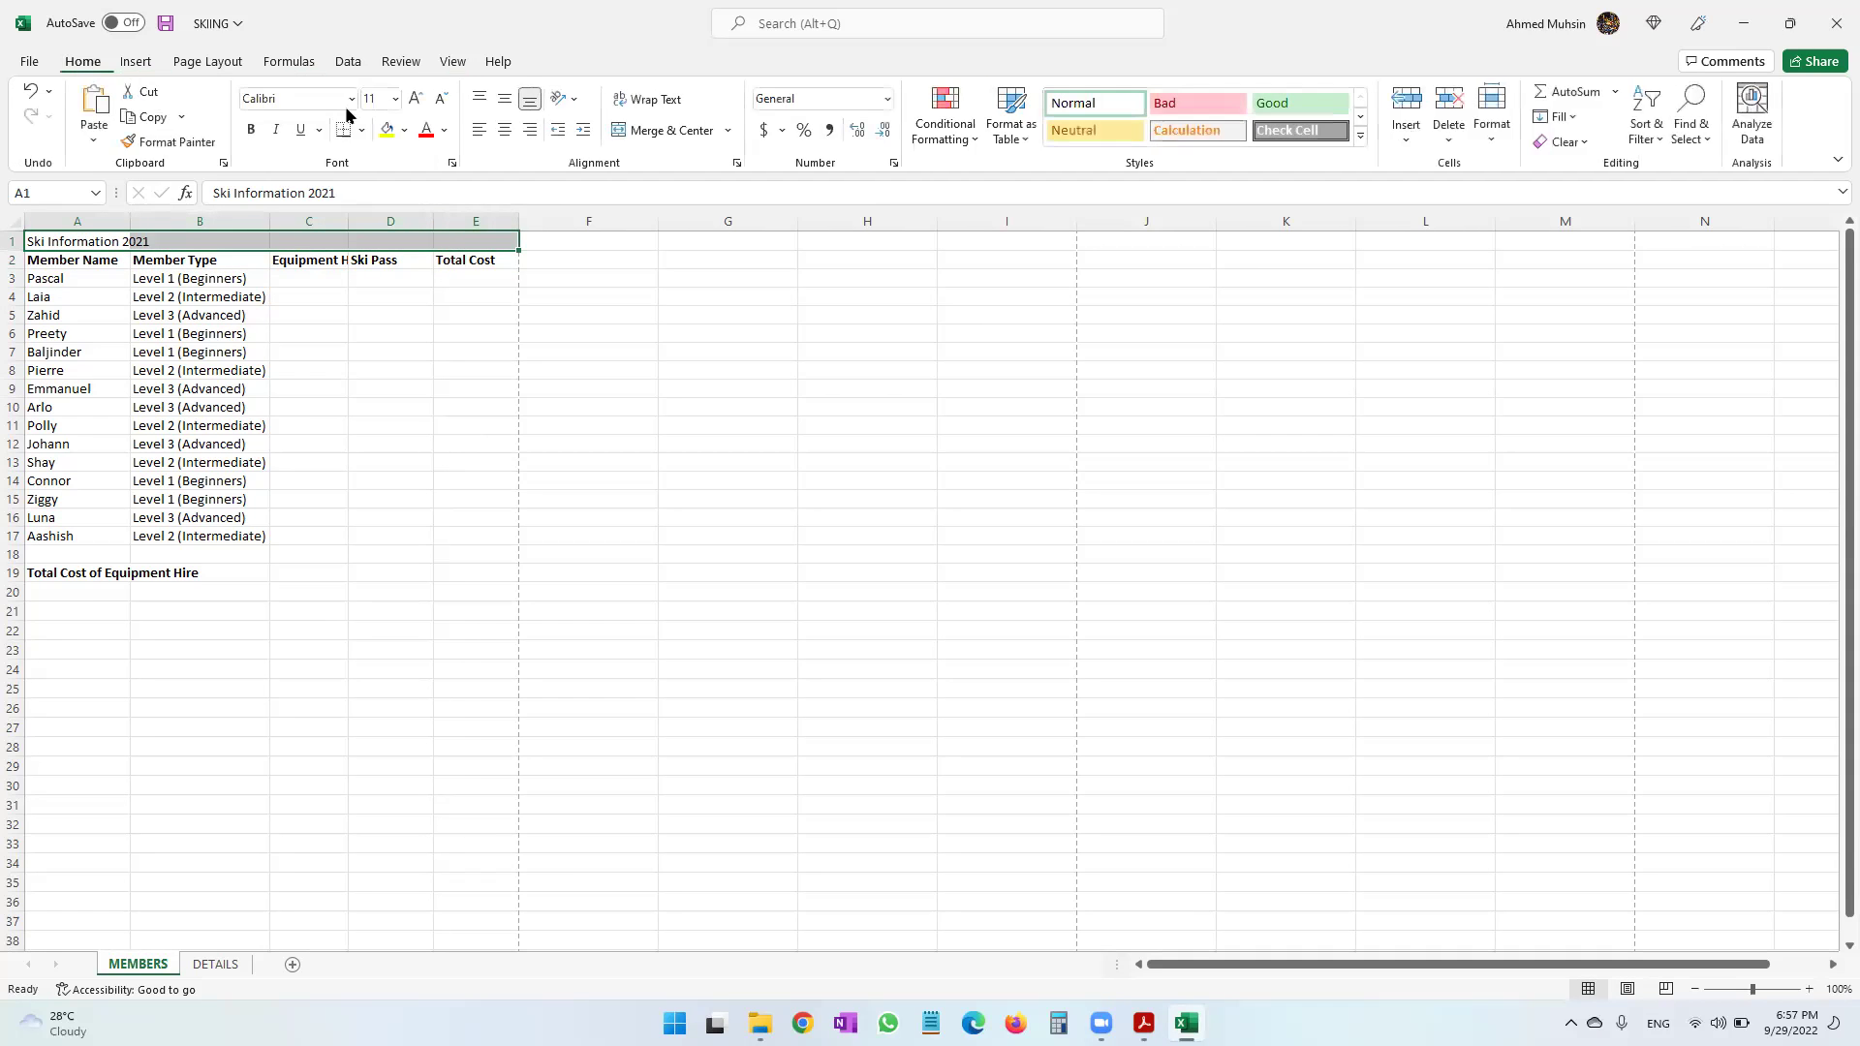
left_click(688, 137)
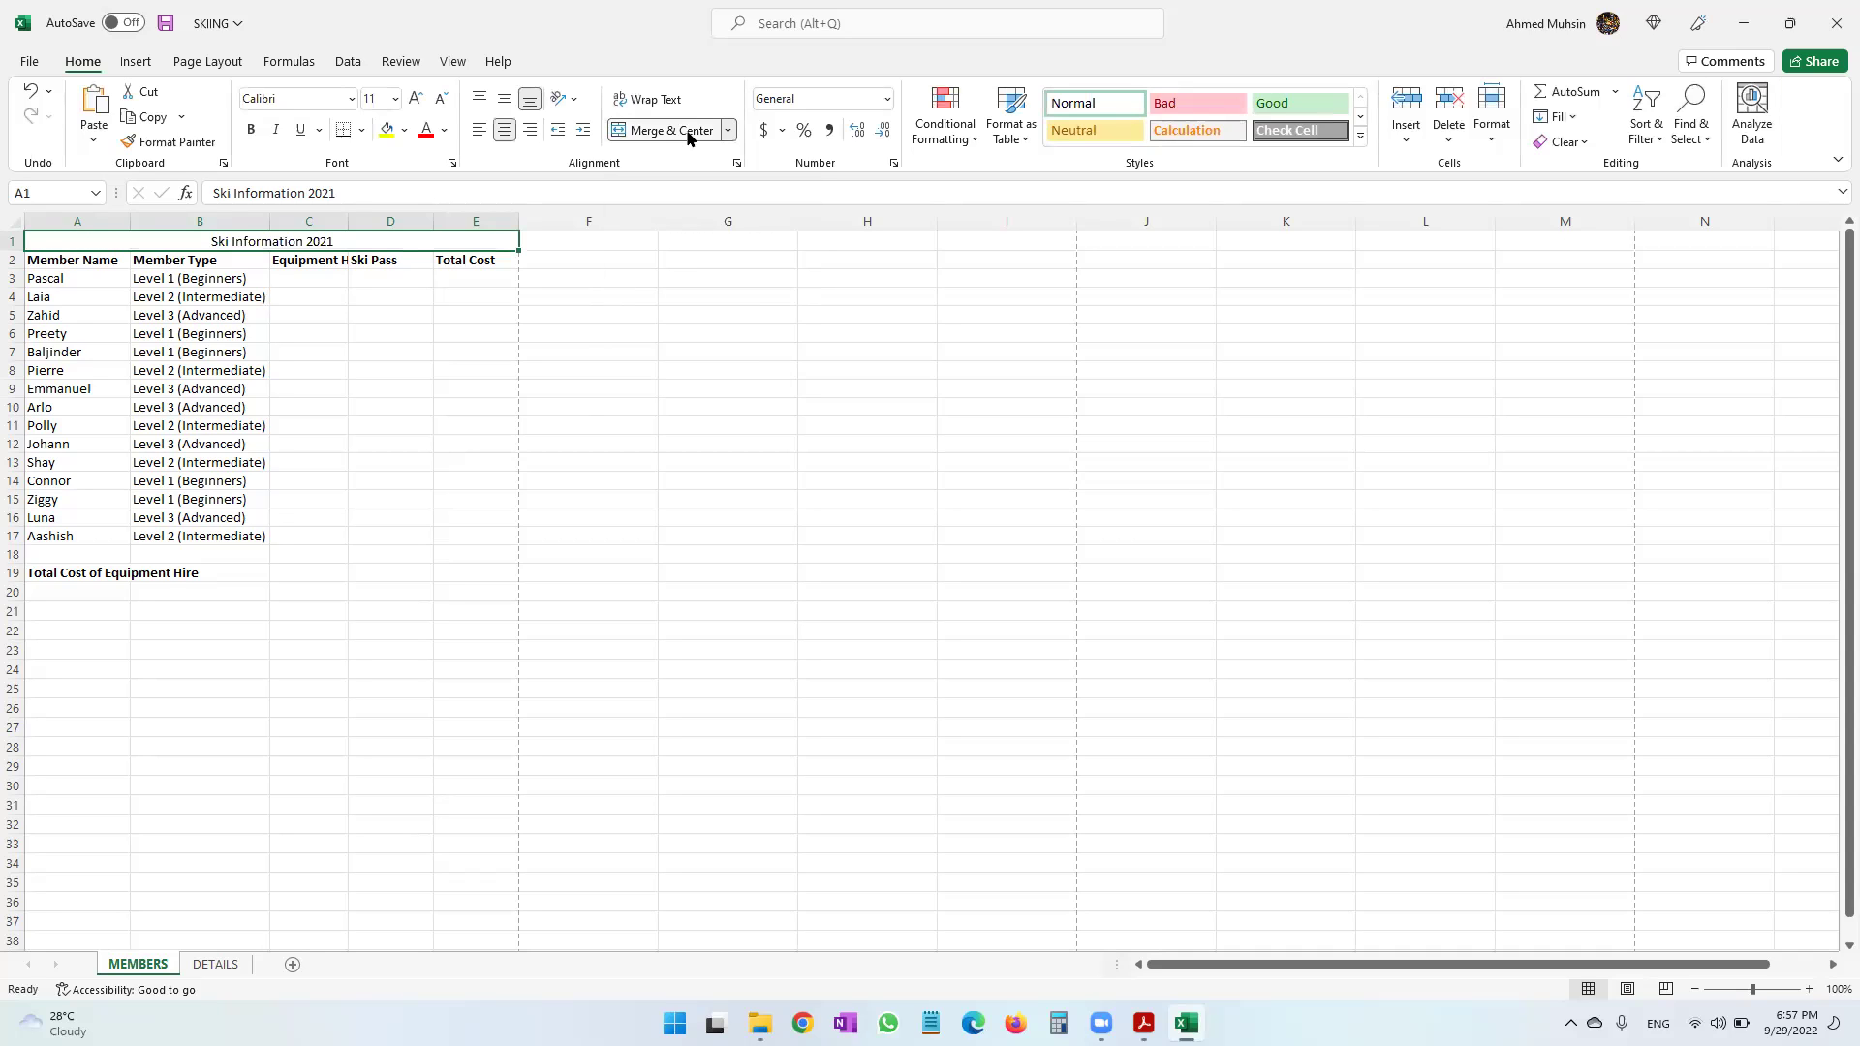
Read Task B1a (iii) in the practical paper and set the heading in cell A1 to font size 24.
left_click(1144, 1023)
scroll(847, 605, "down", 3)
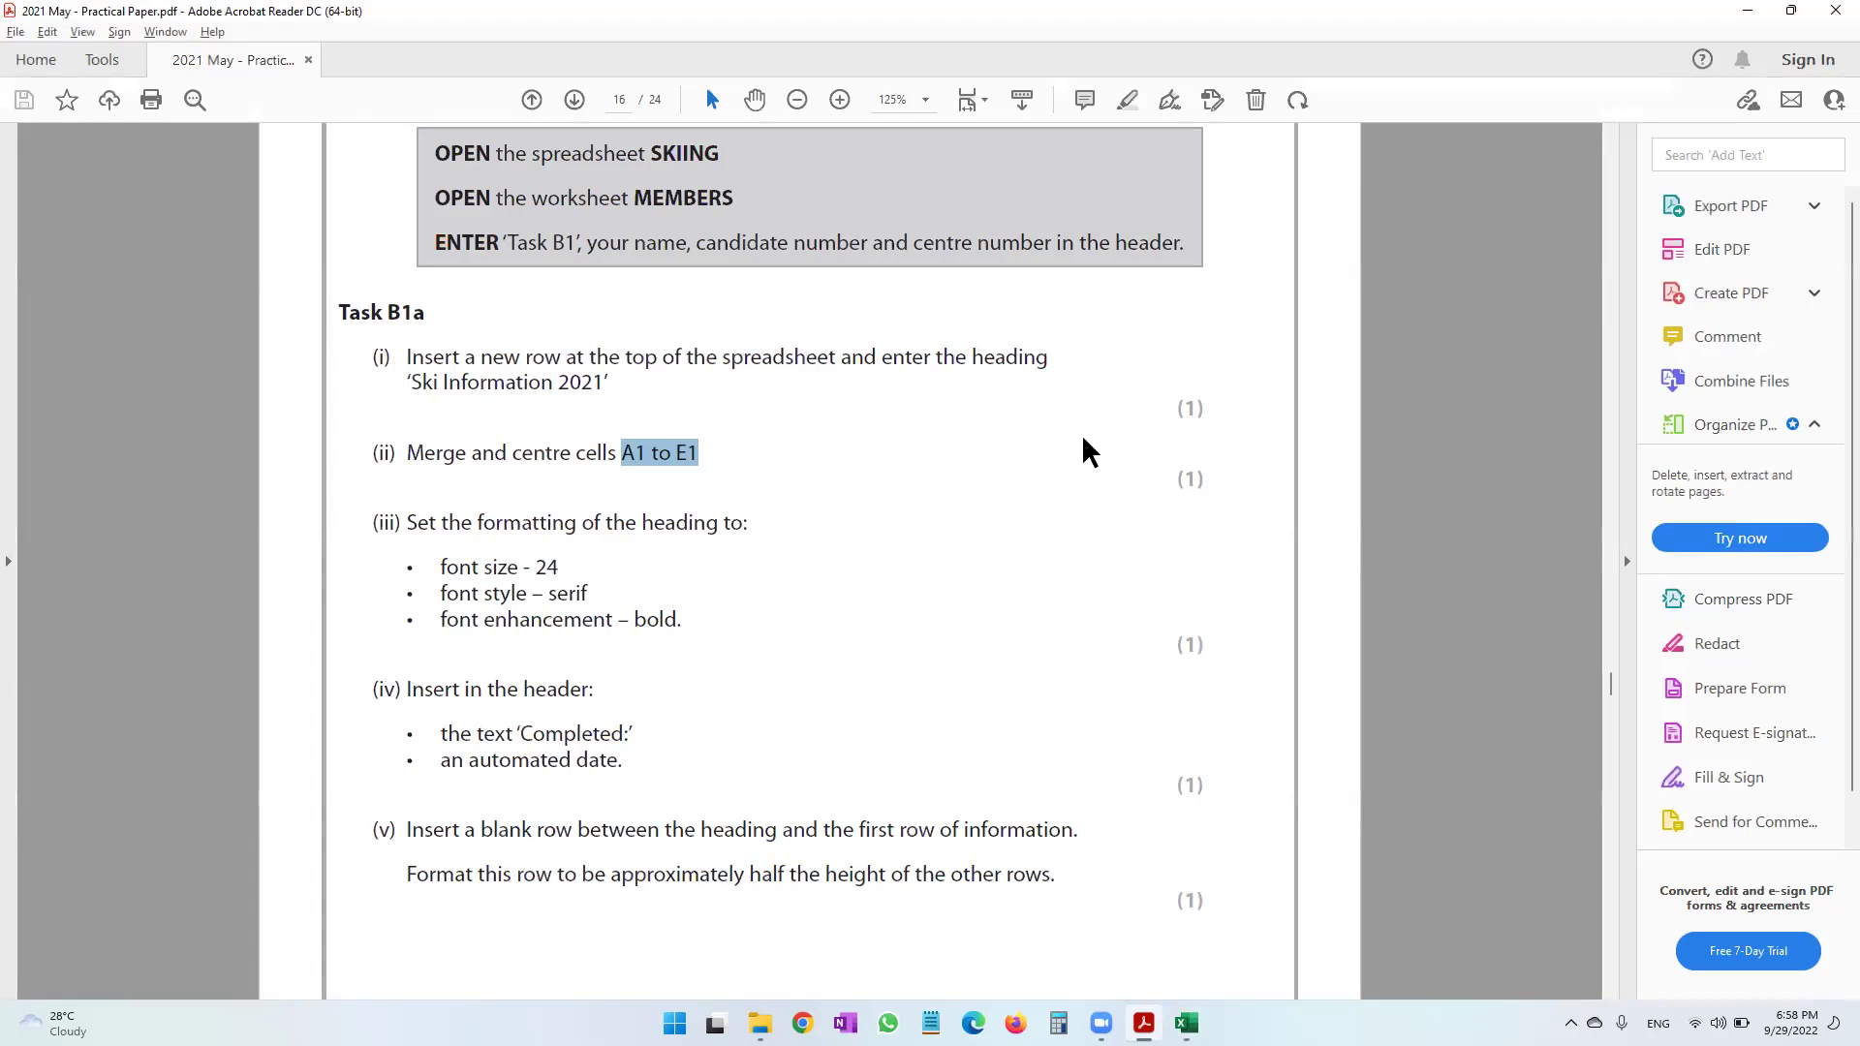
left_click(1749, 12)
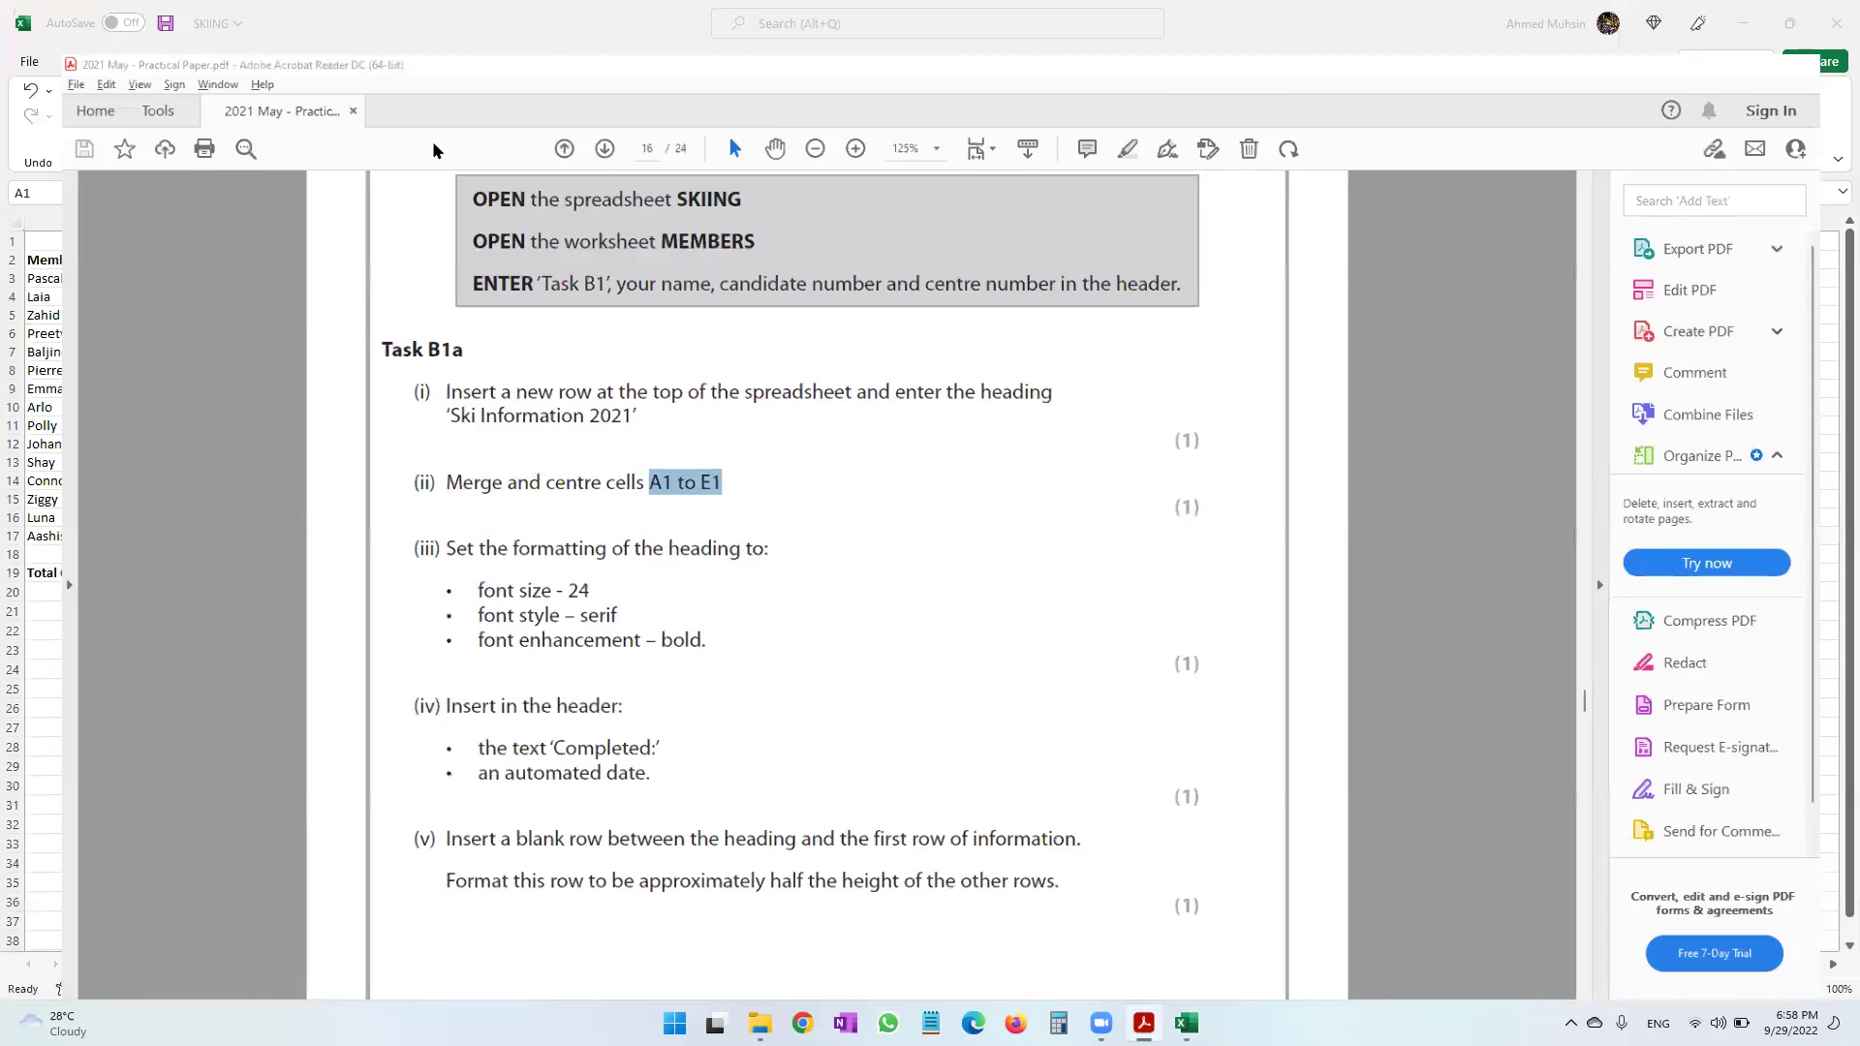
left_click(369, 98)
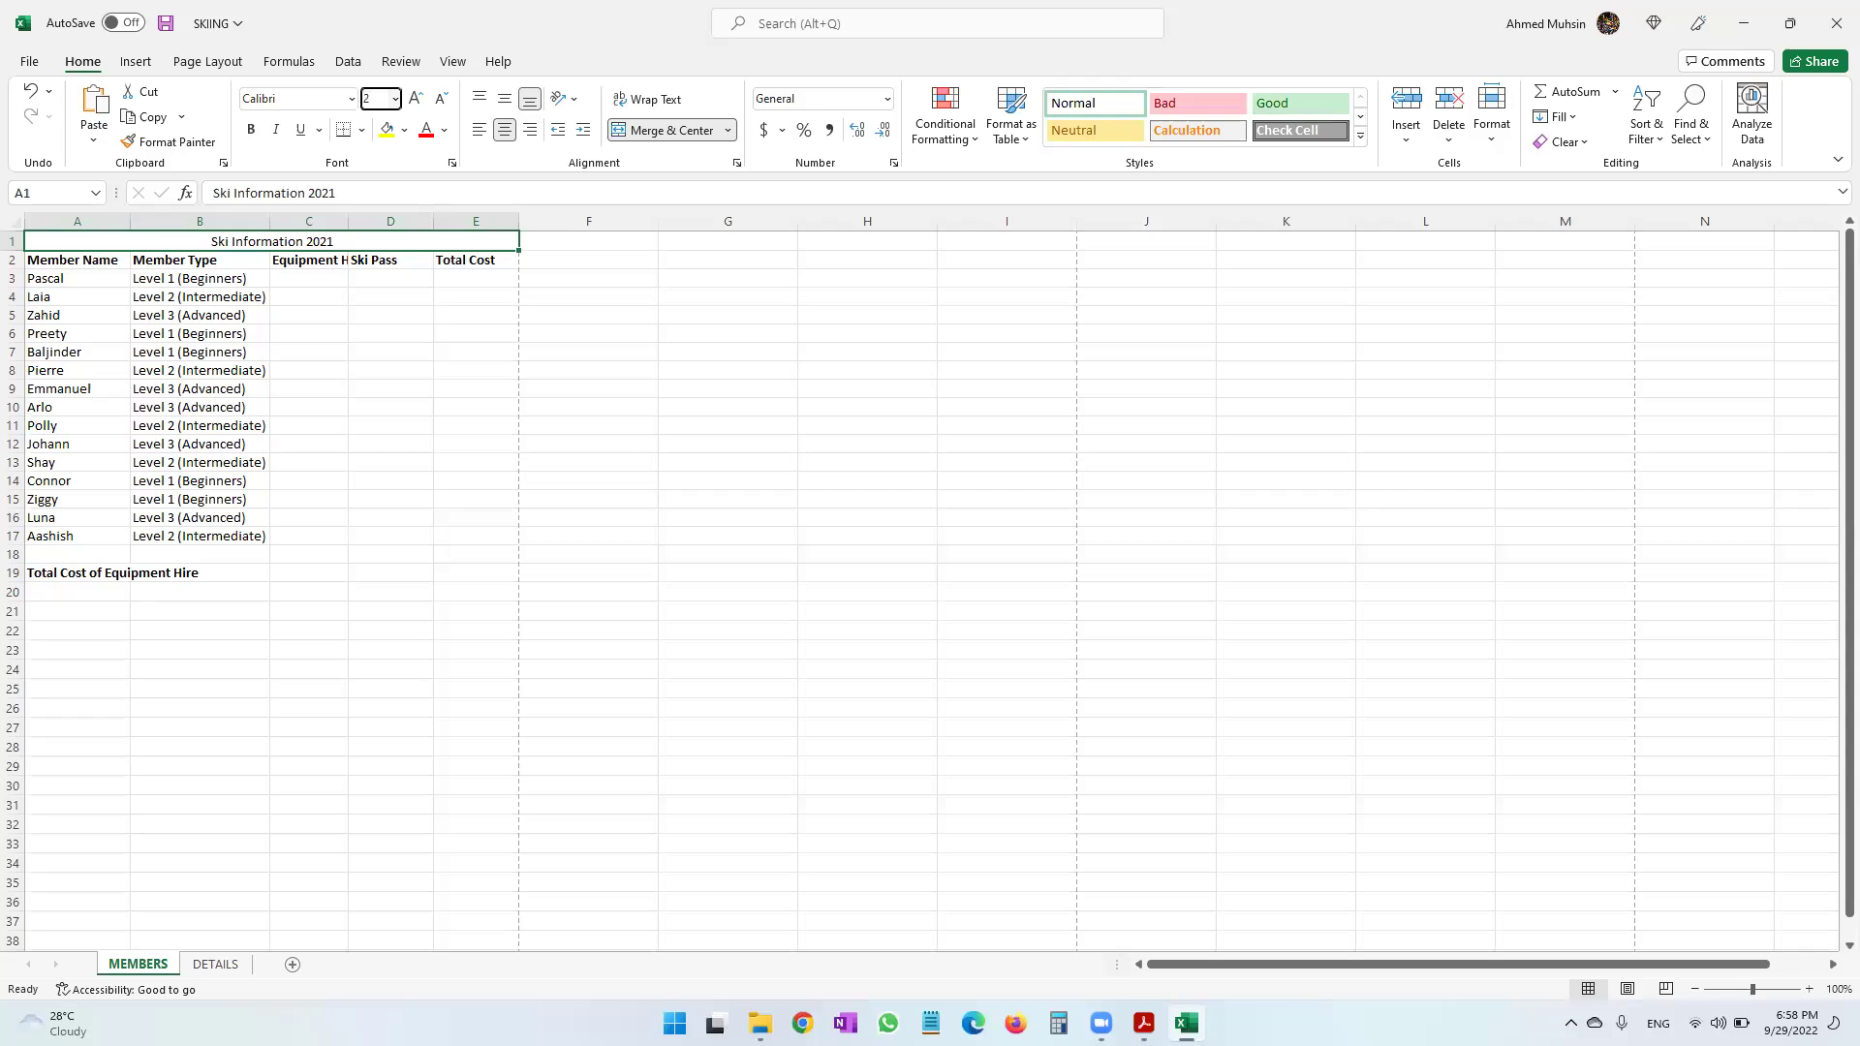
key("Return")
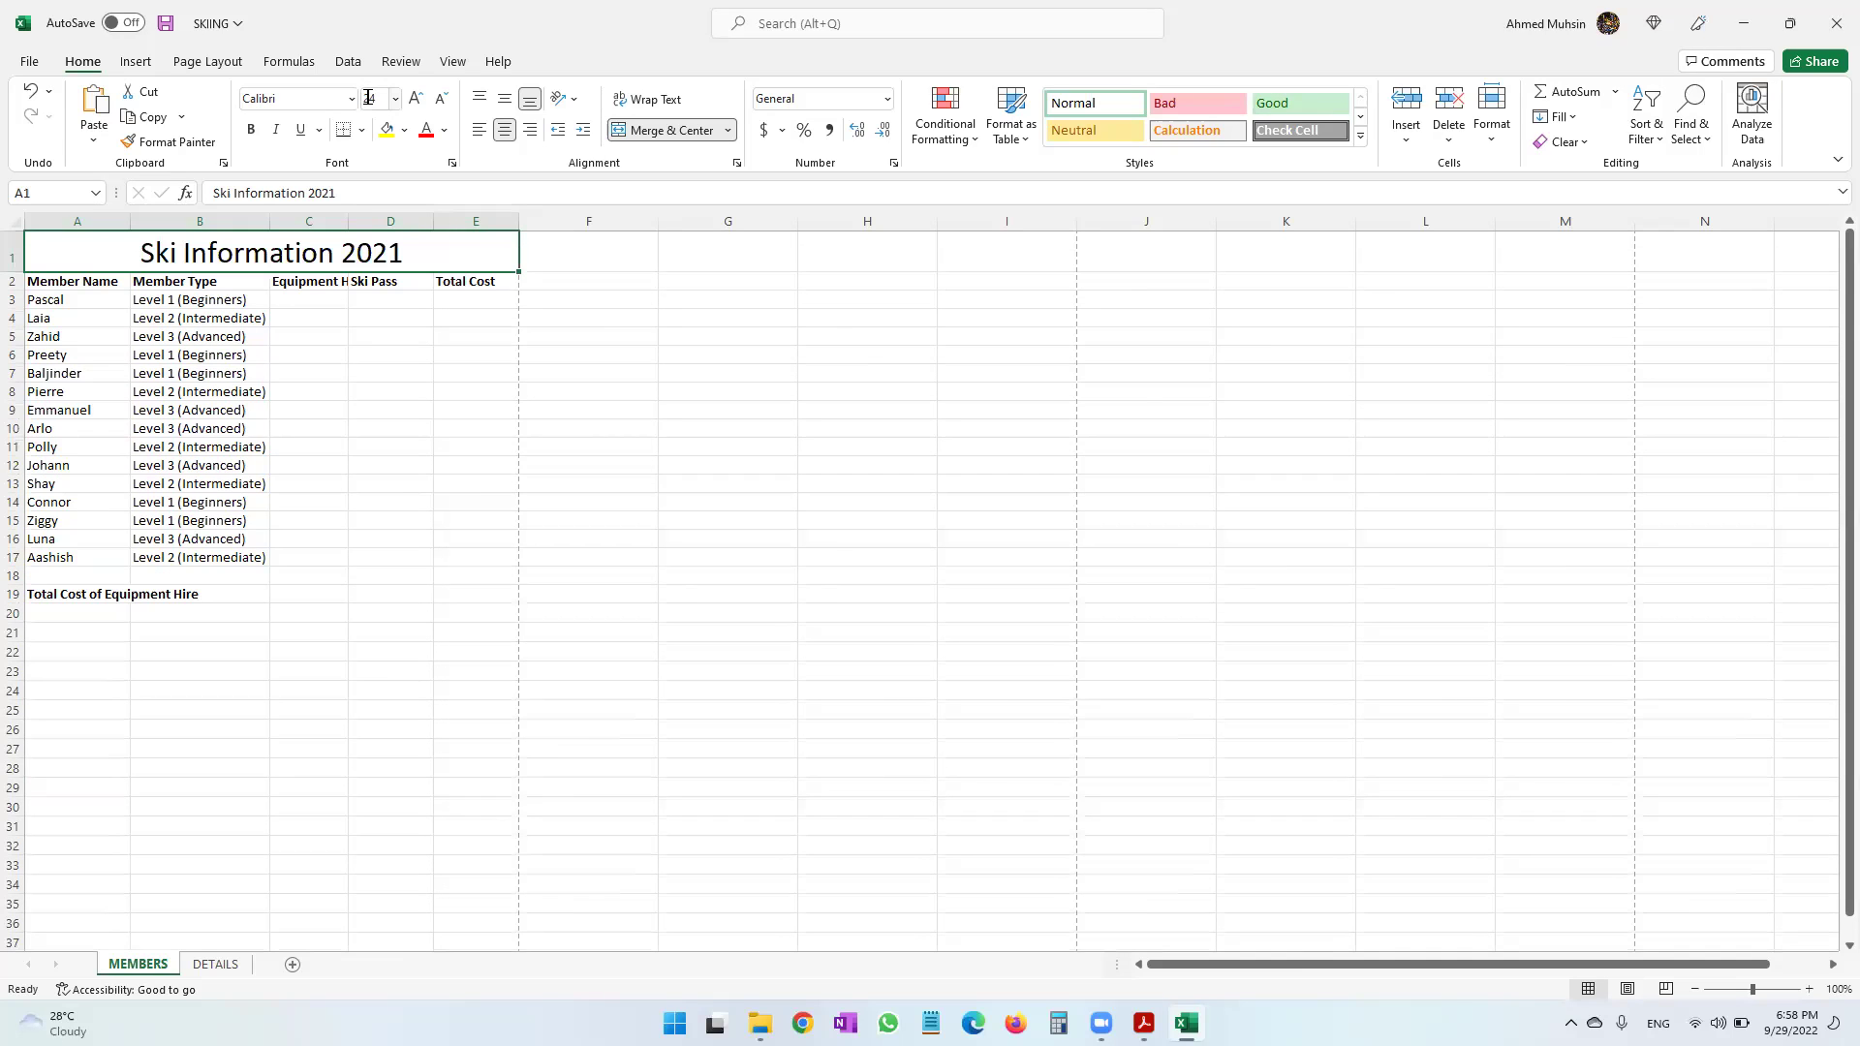
Check the required font style in the practical paper and set the heading's font to Times New Roman.
key("alt+Tab")
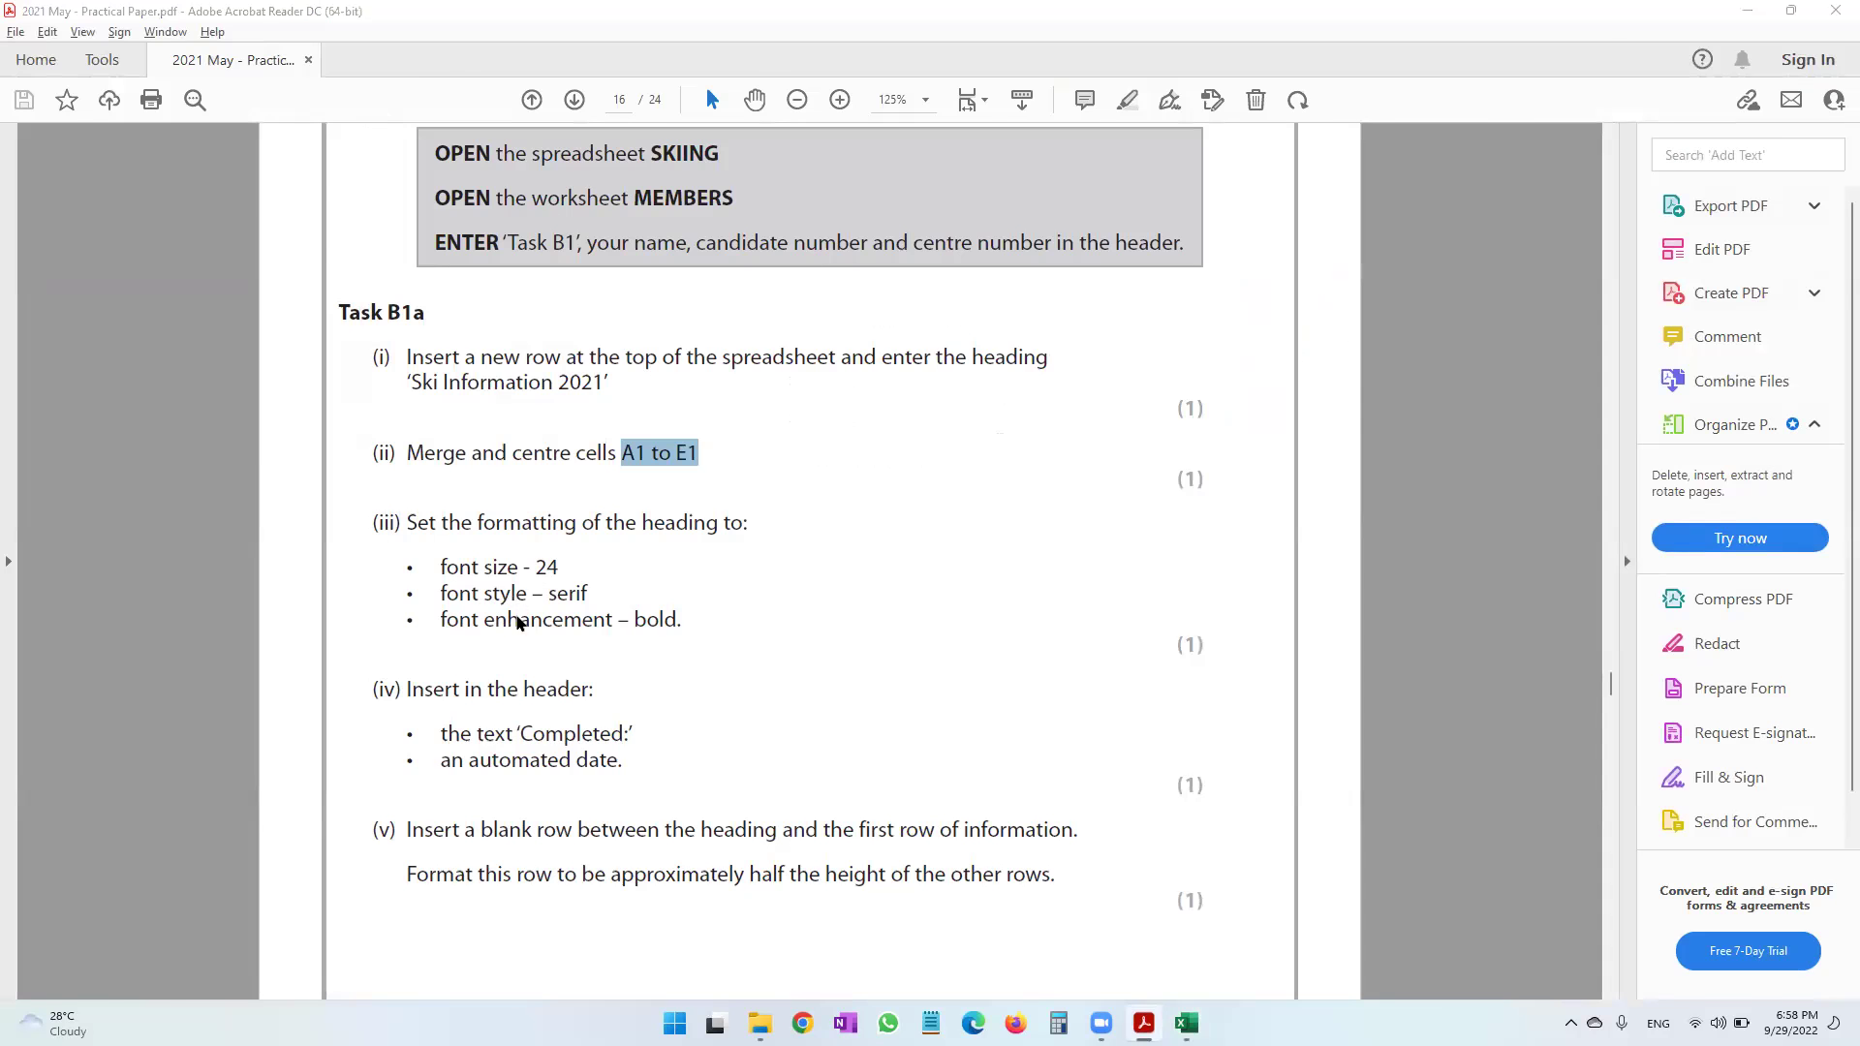
key("alt+Tab")
left_click(278, 99)
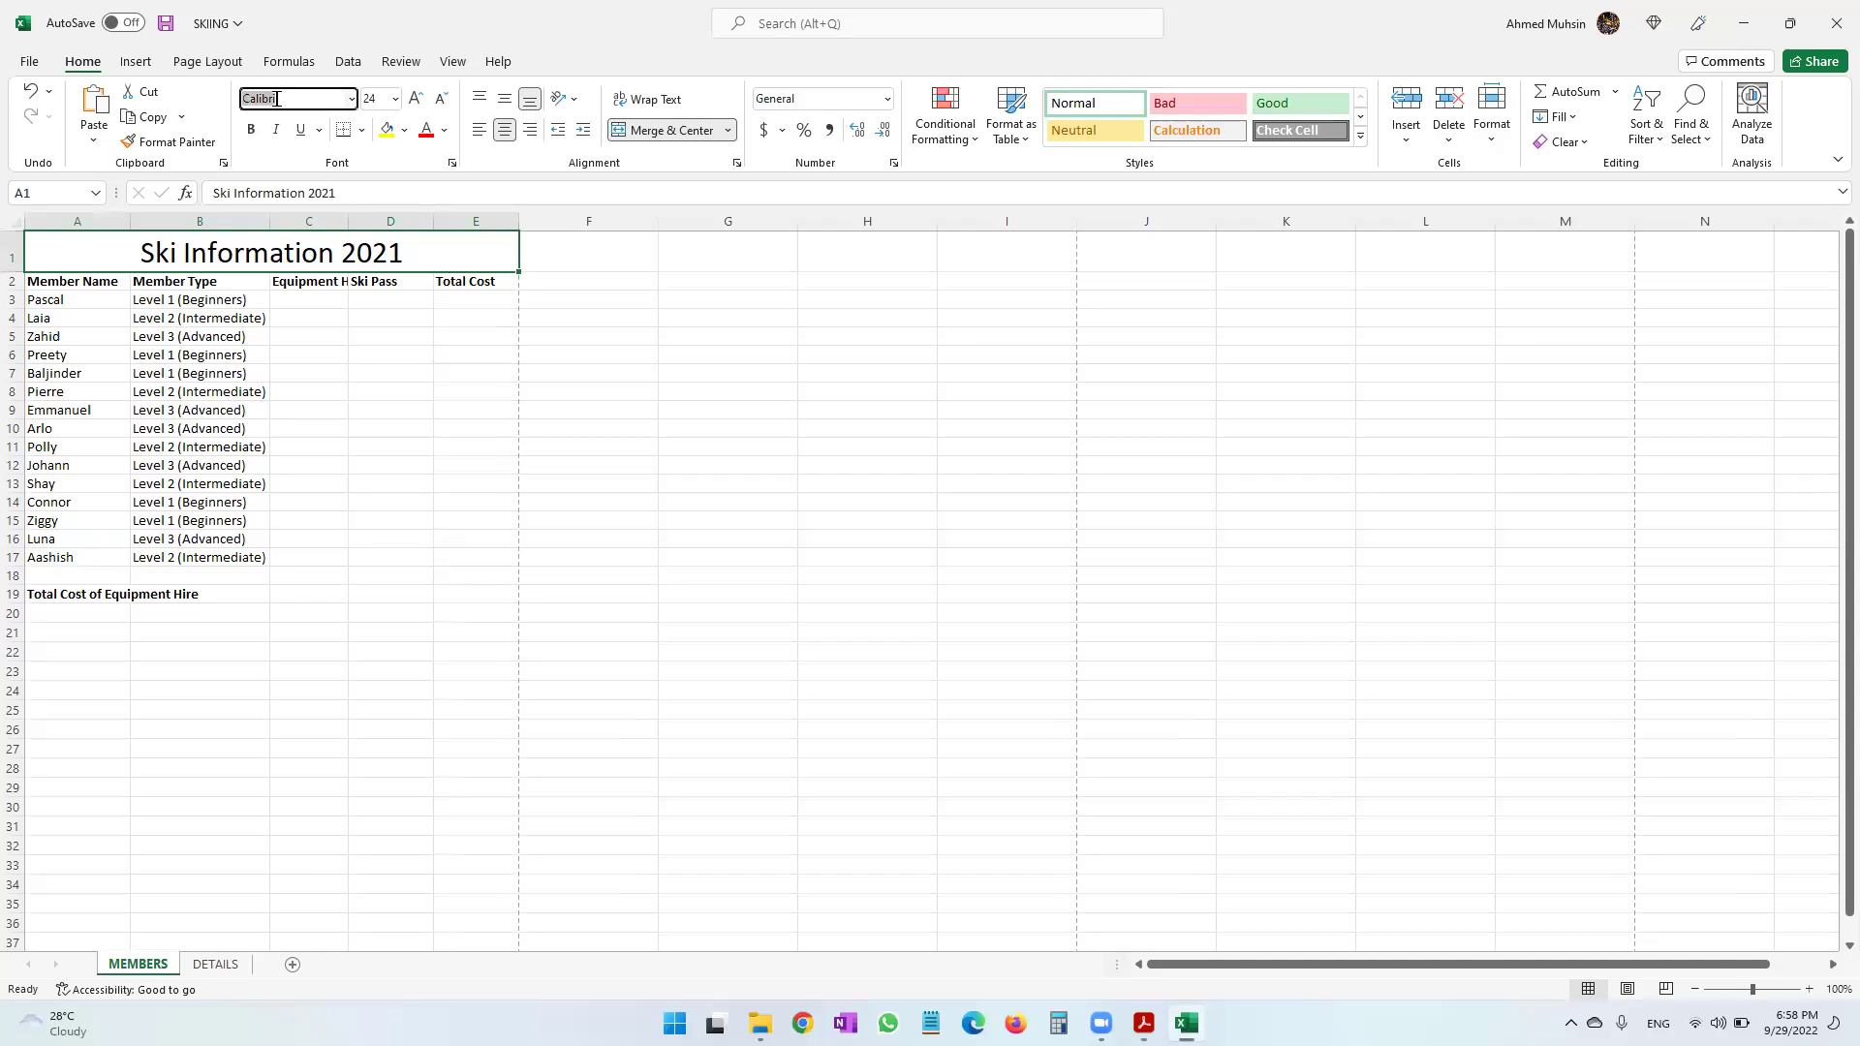
type("Times New Roman")
key("Return")
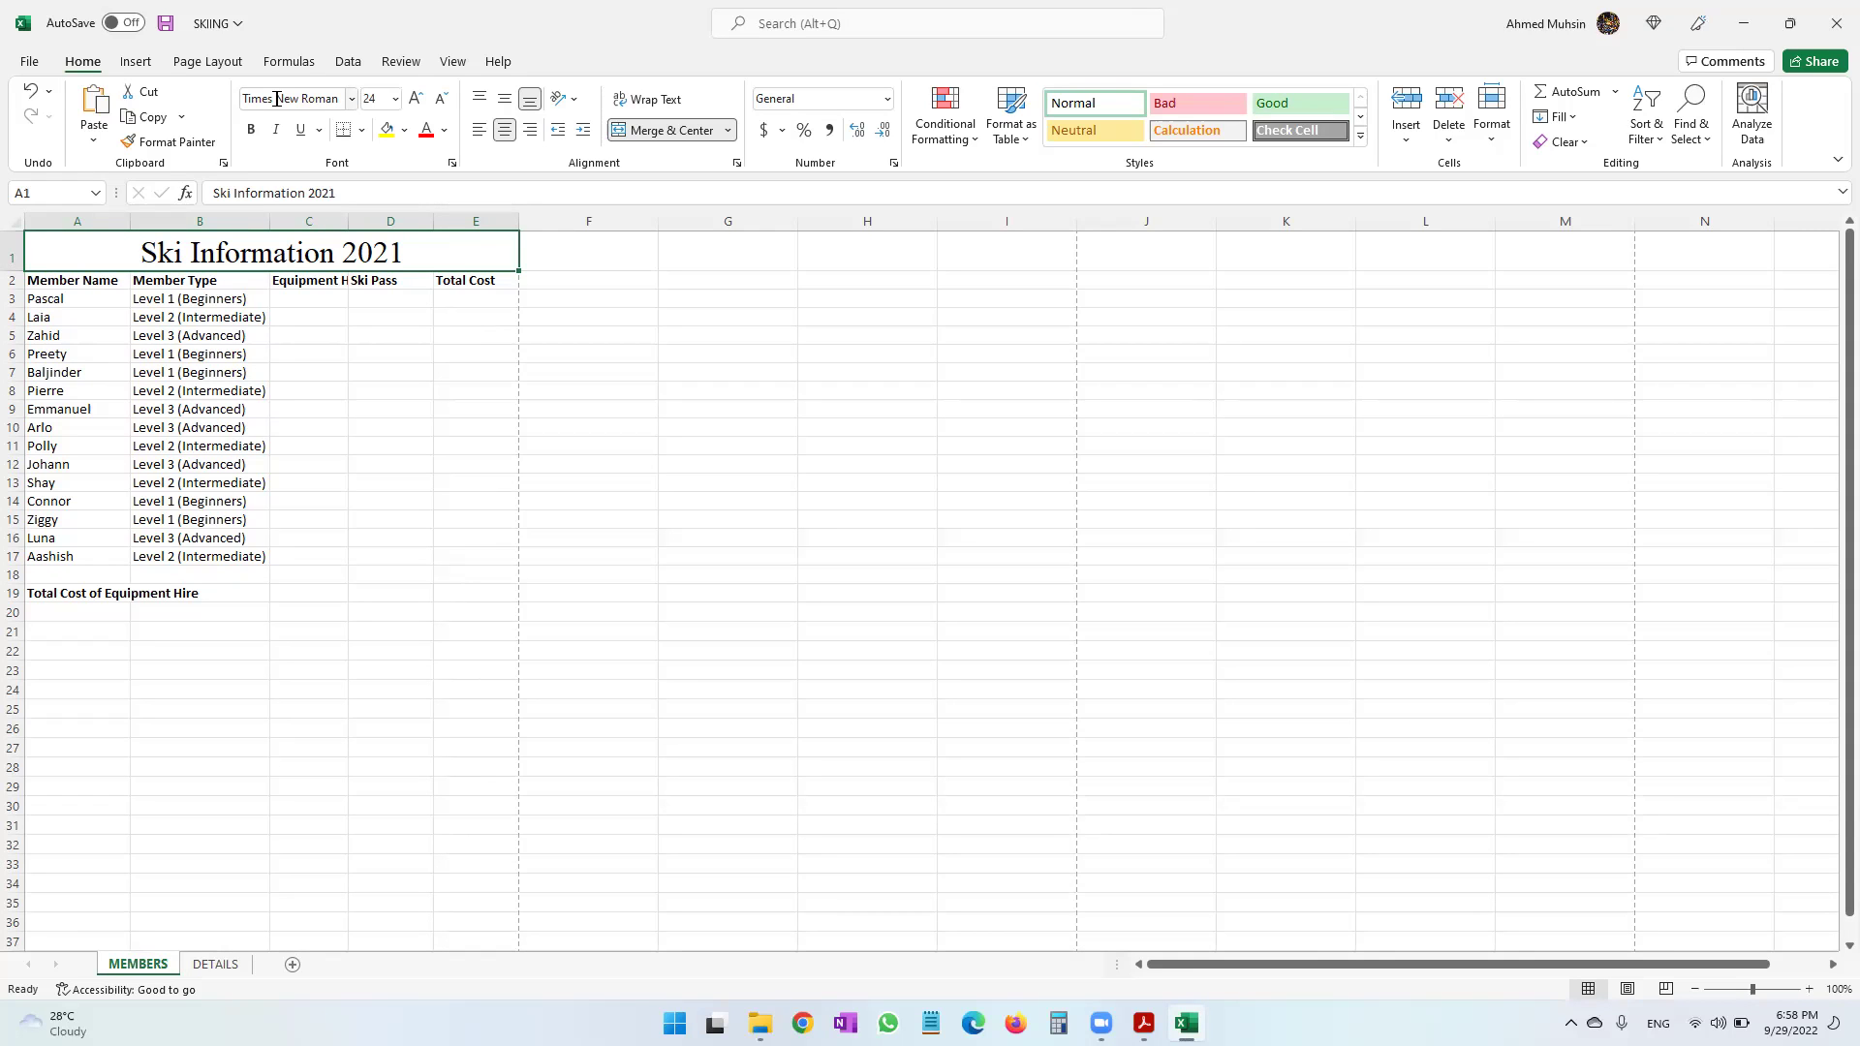
Check the required font enhancement in the practical paper and make the heading bold.
key("alt+Tab")
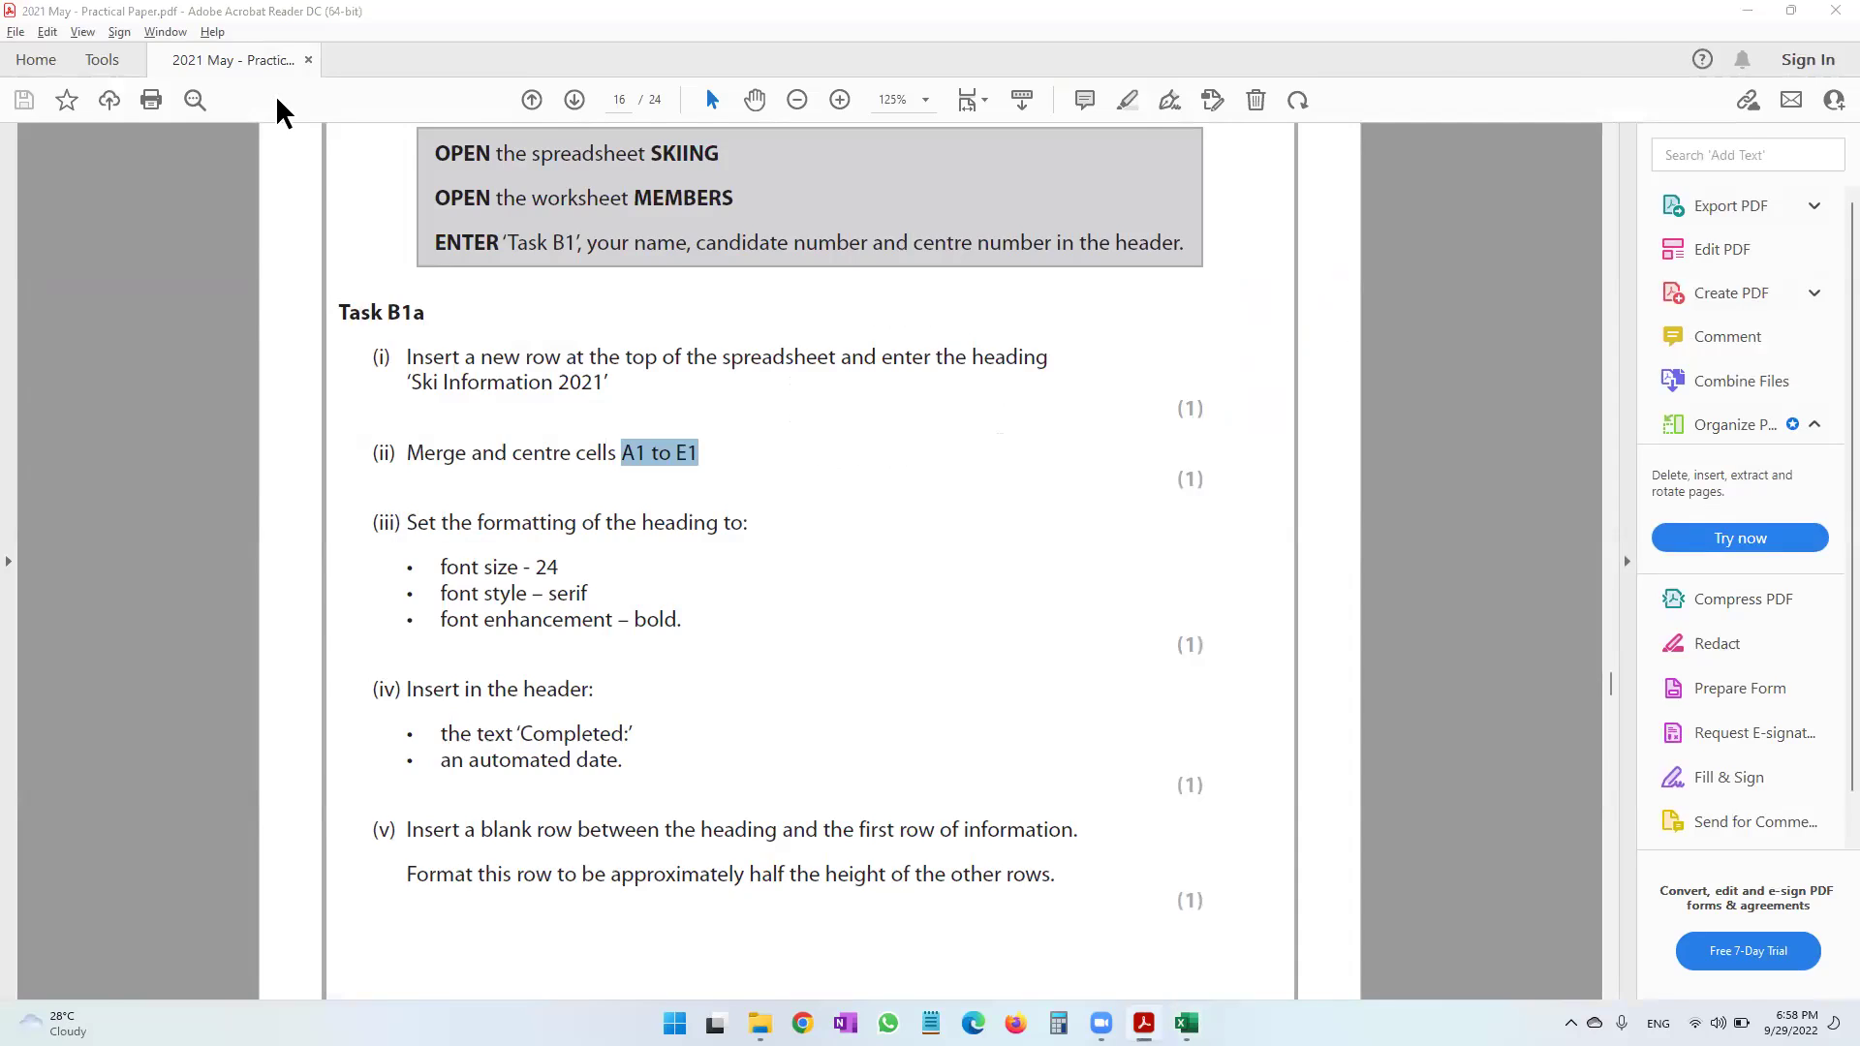
key("alt+Tab")
left_click(250, 131)
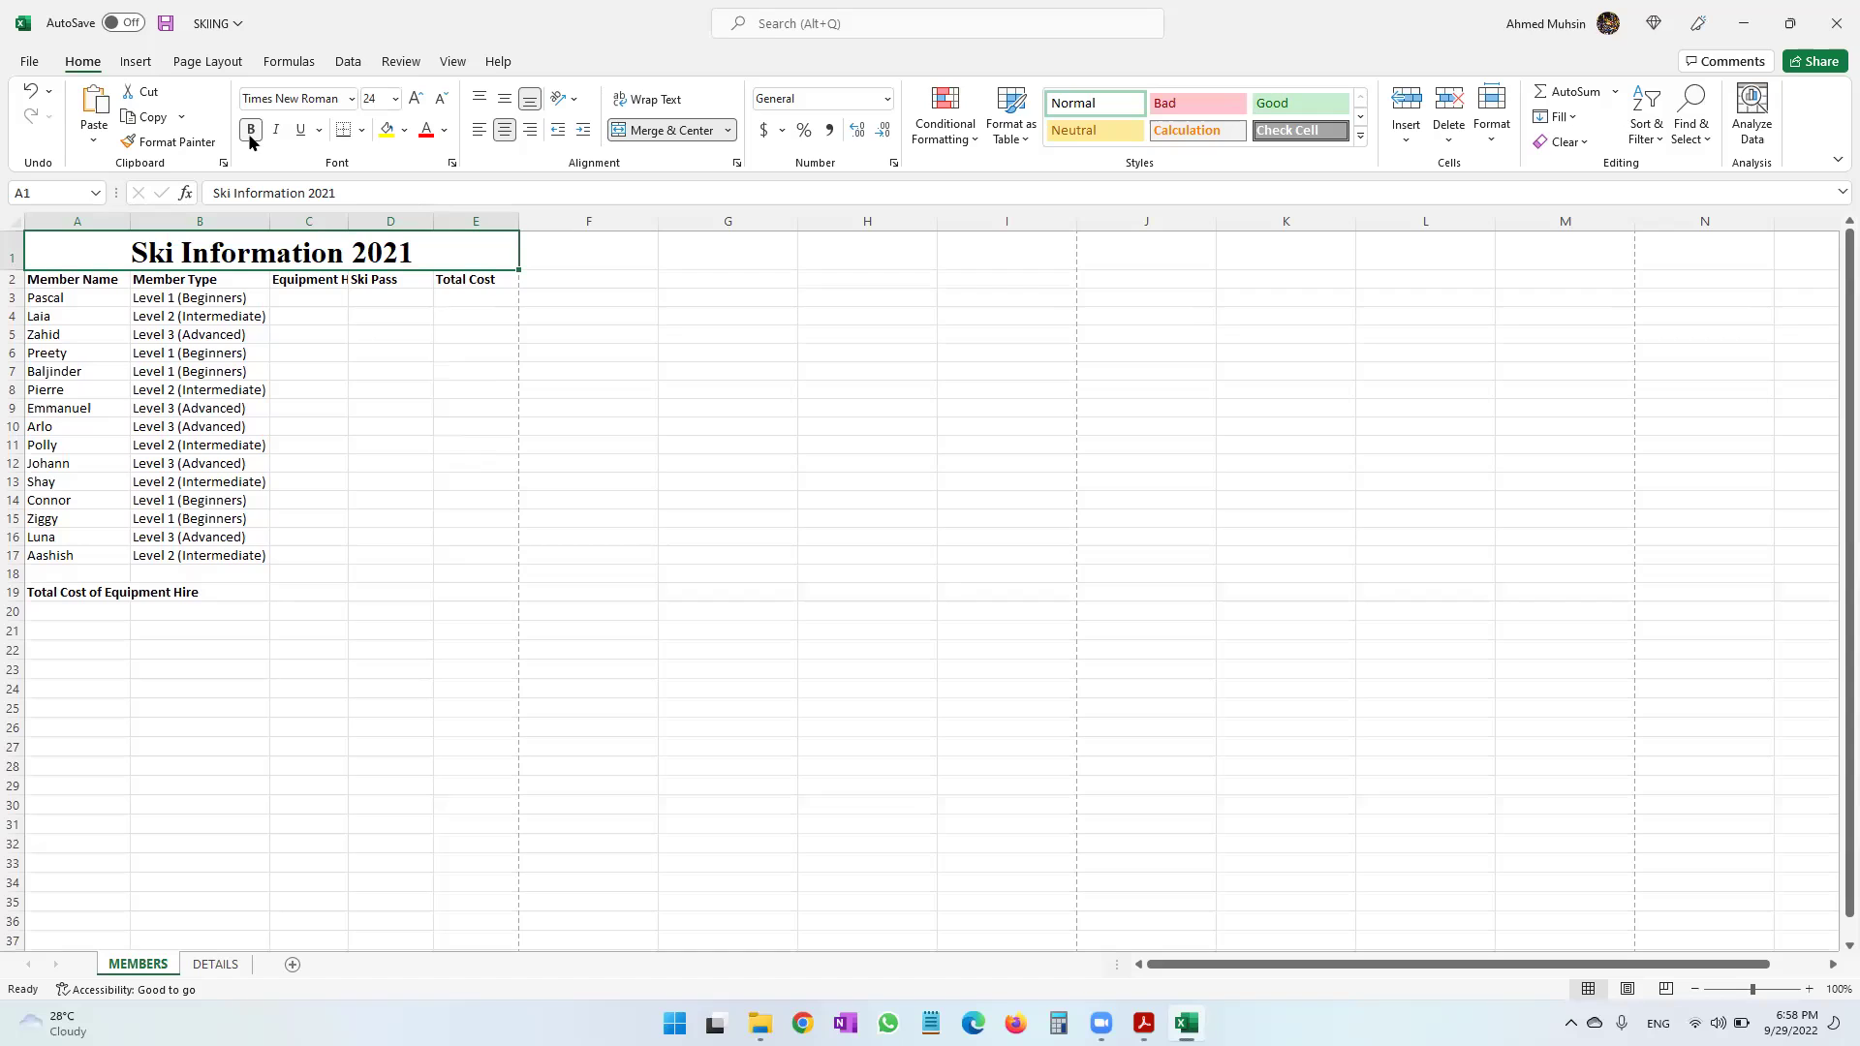
Read Task B1a (iv) in the practical paper and enter "Completed" in the right section of the MEMBERS page header.
key("alt+Tab")
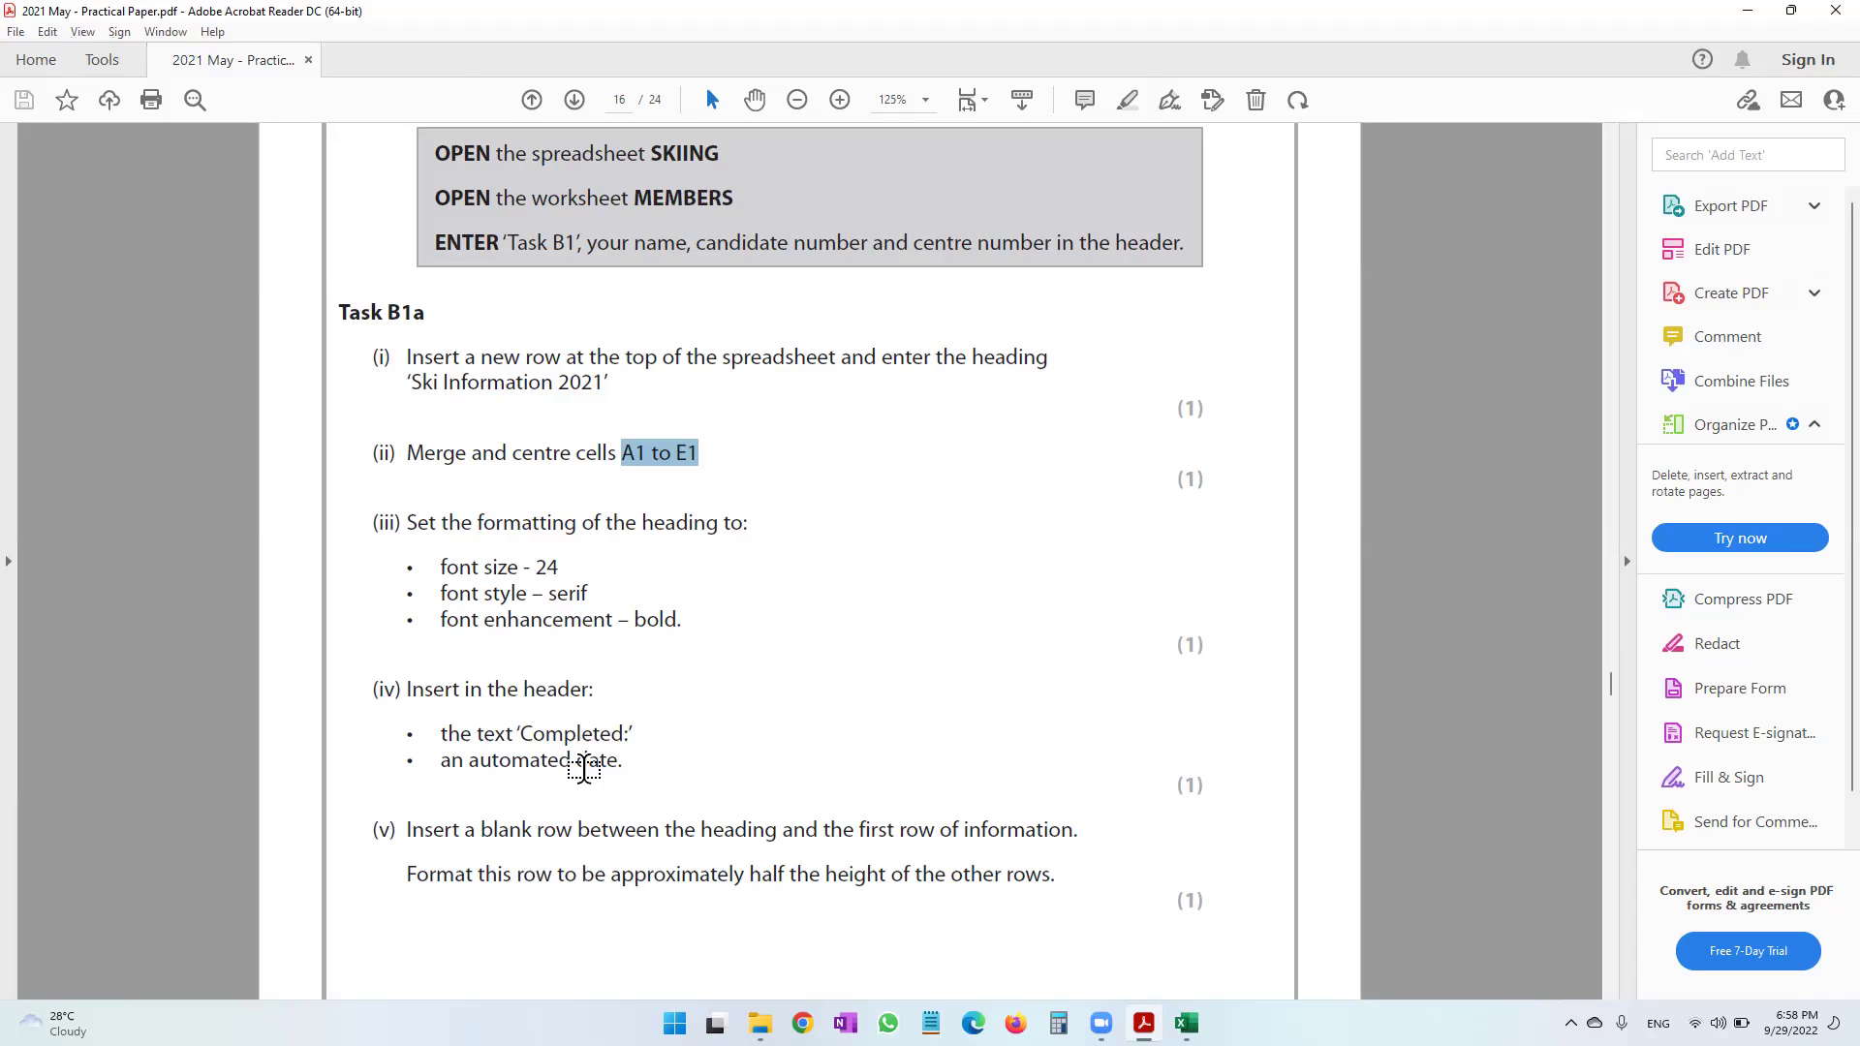
key("alt+Tab")
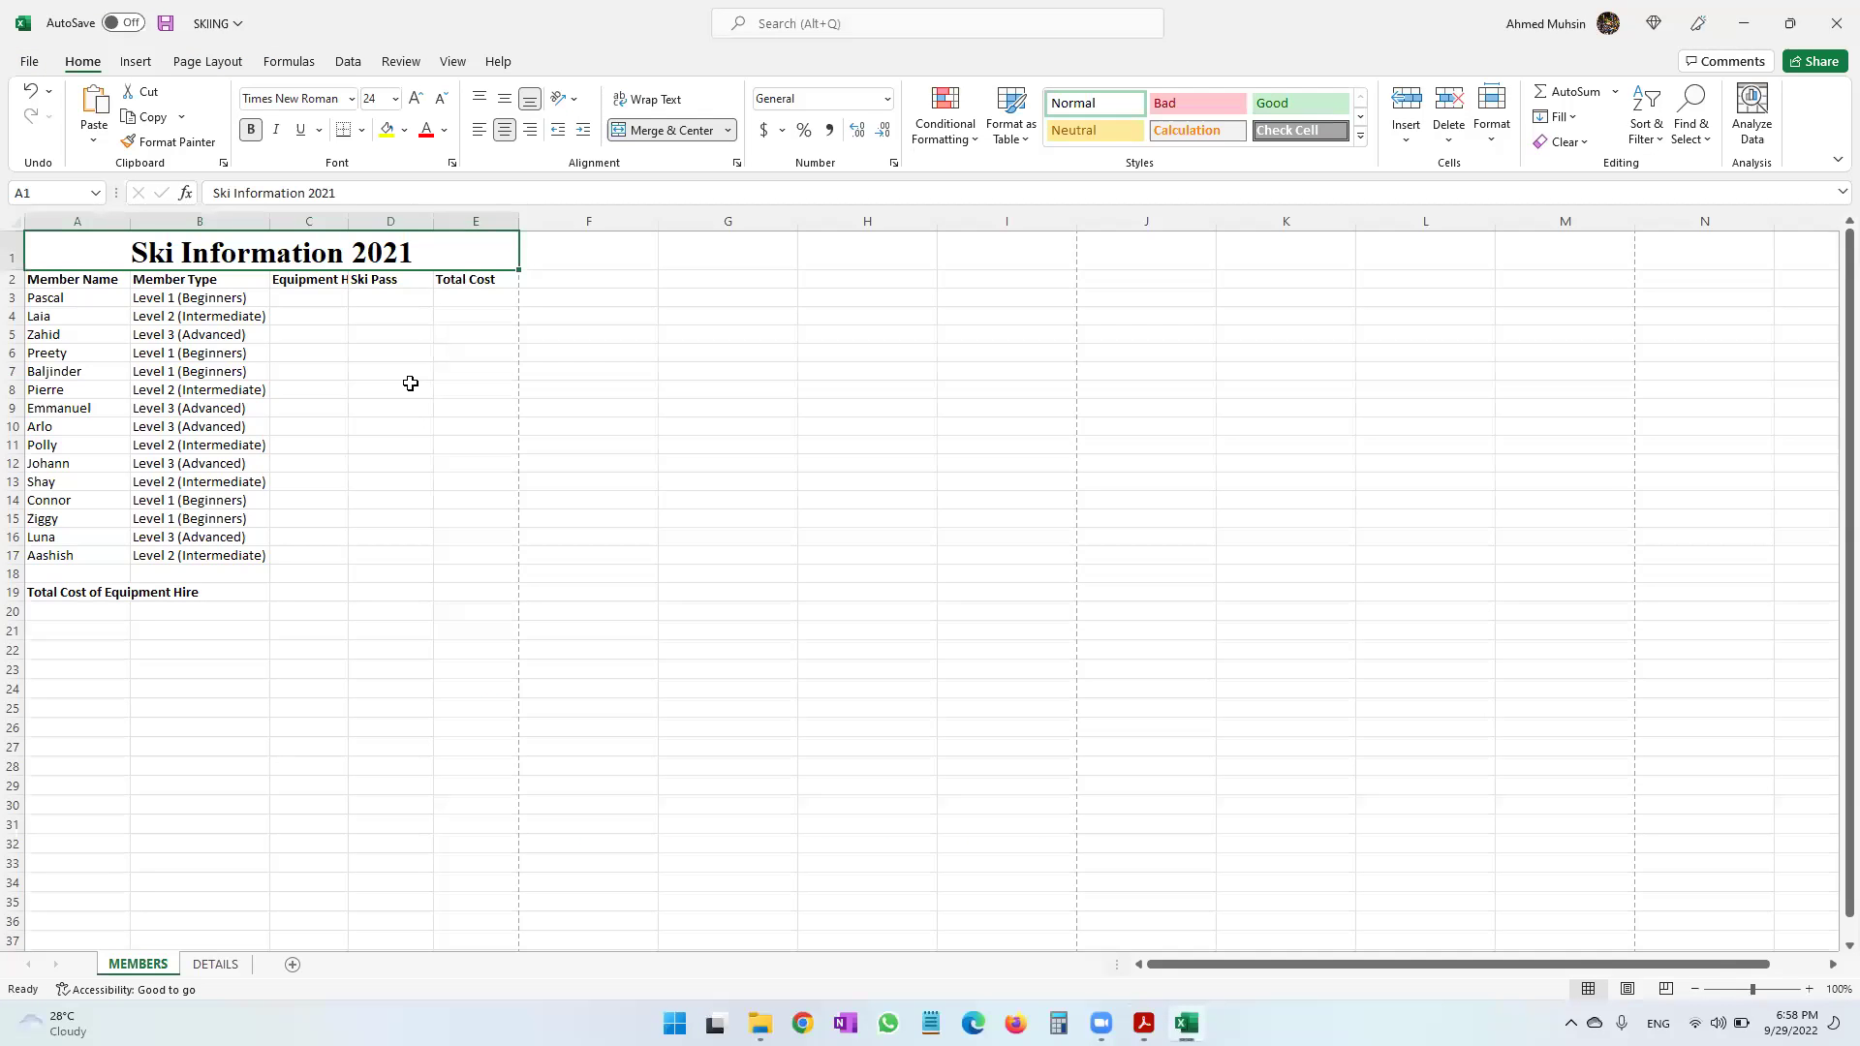
left_click(135, 61)
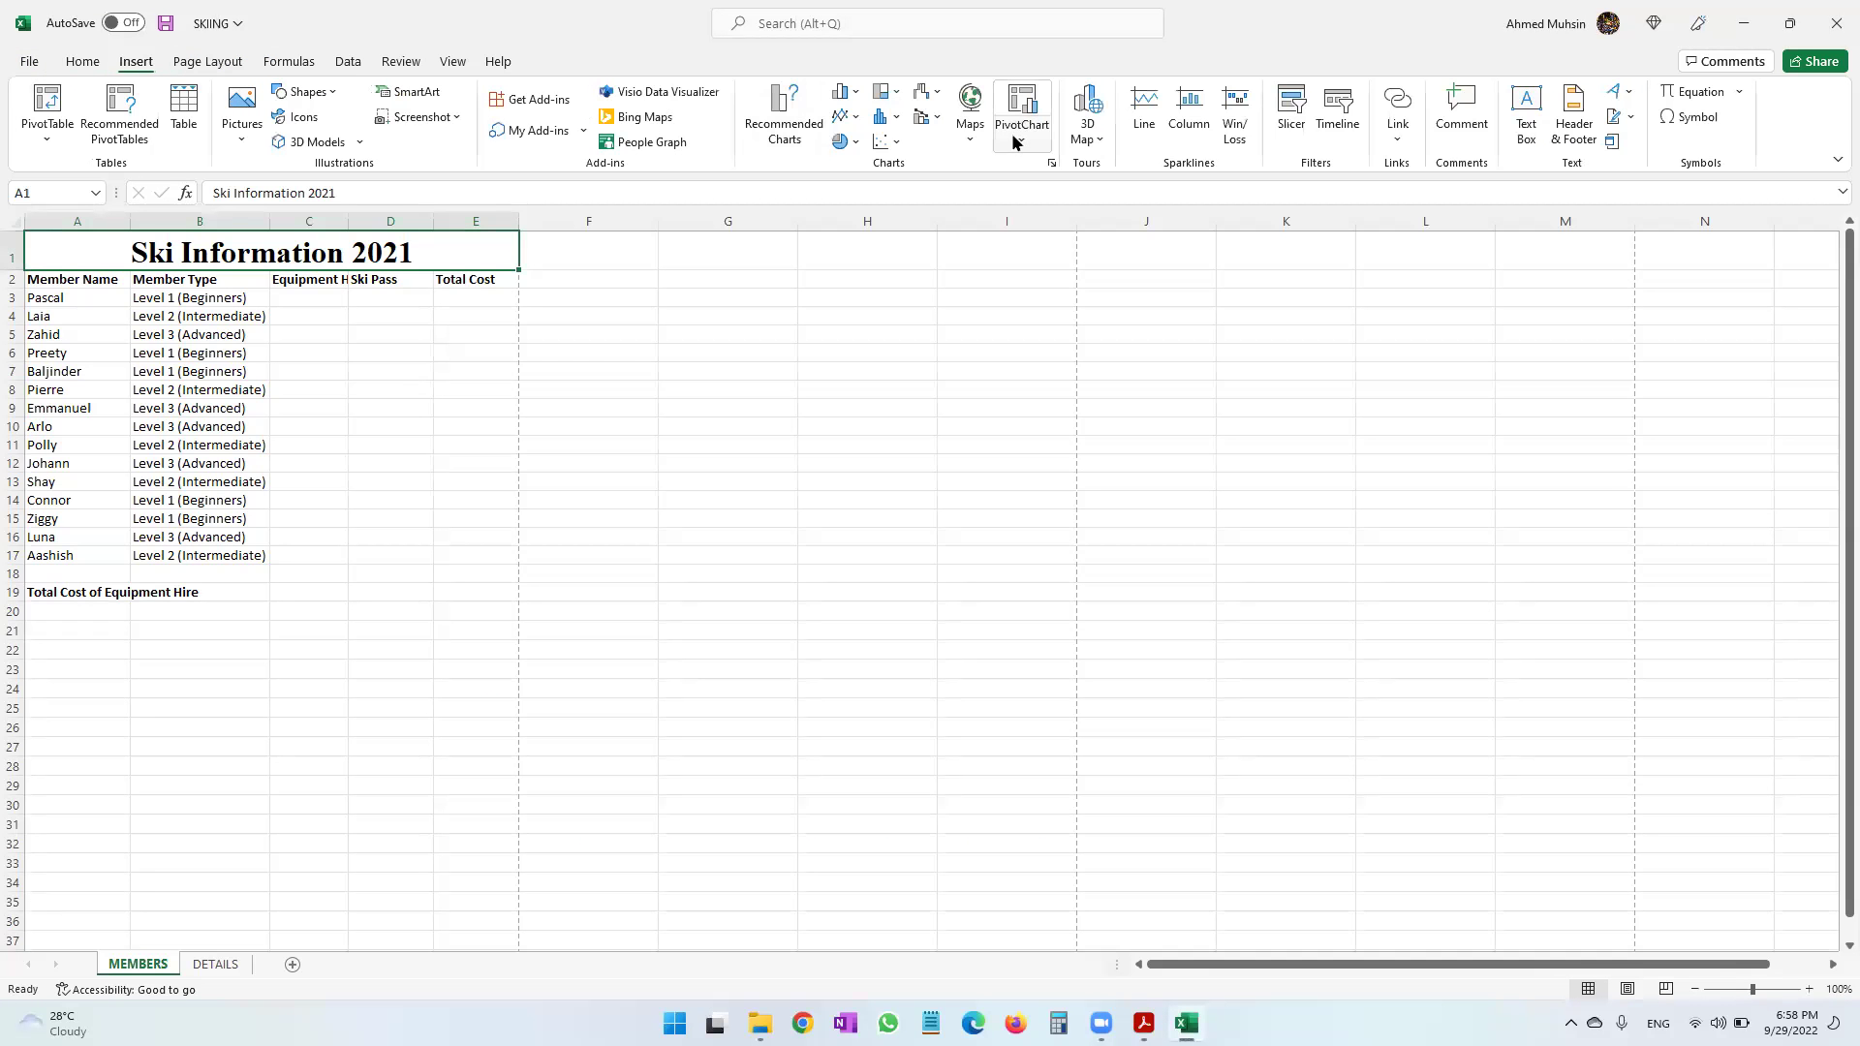
left_click(1577, 131)
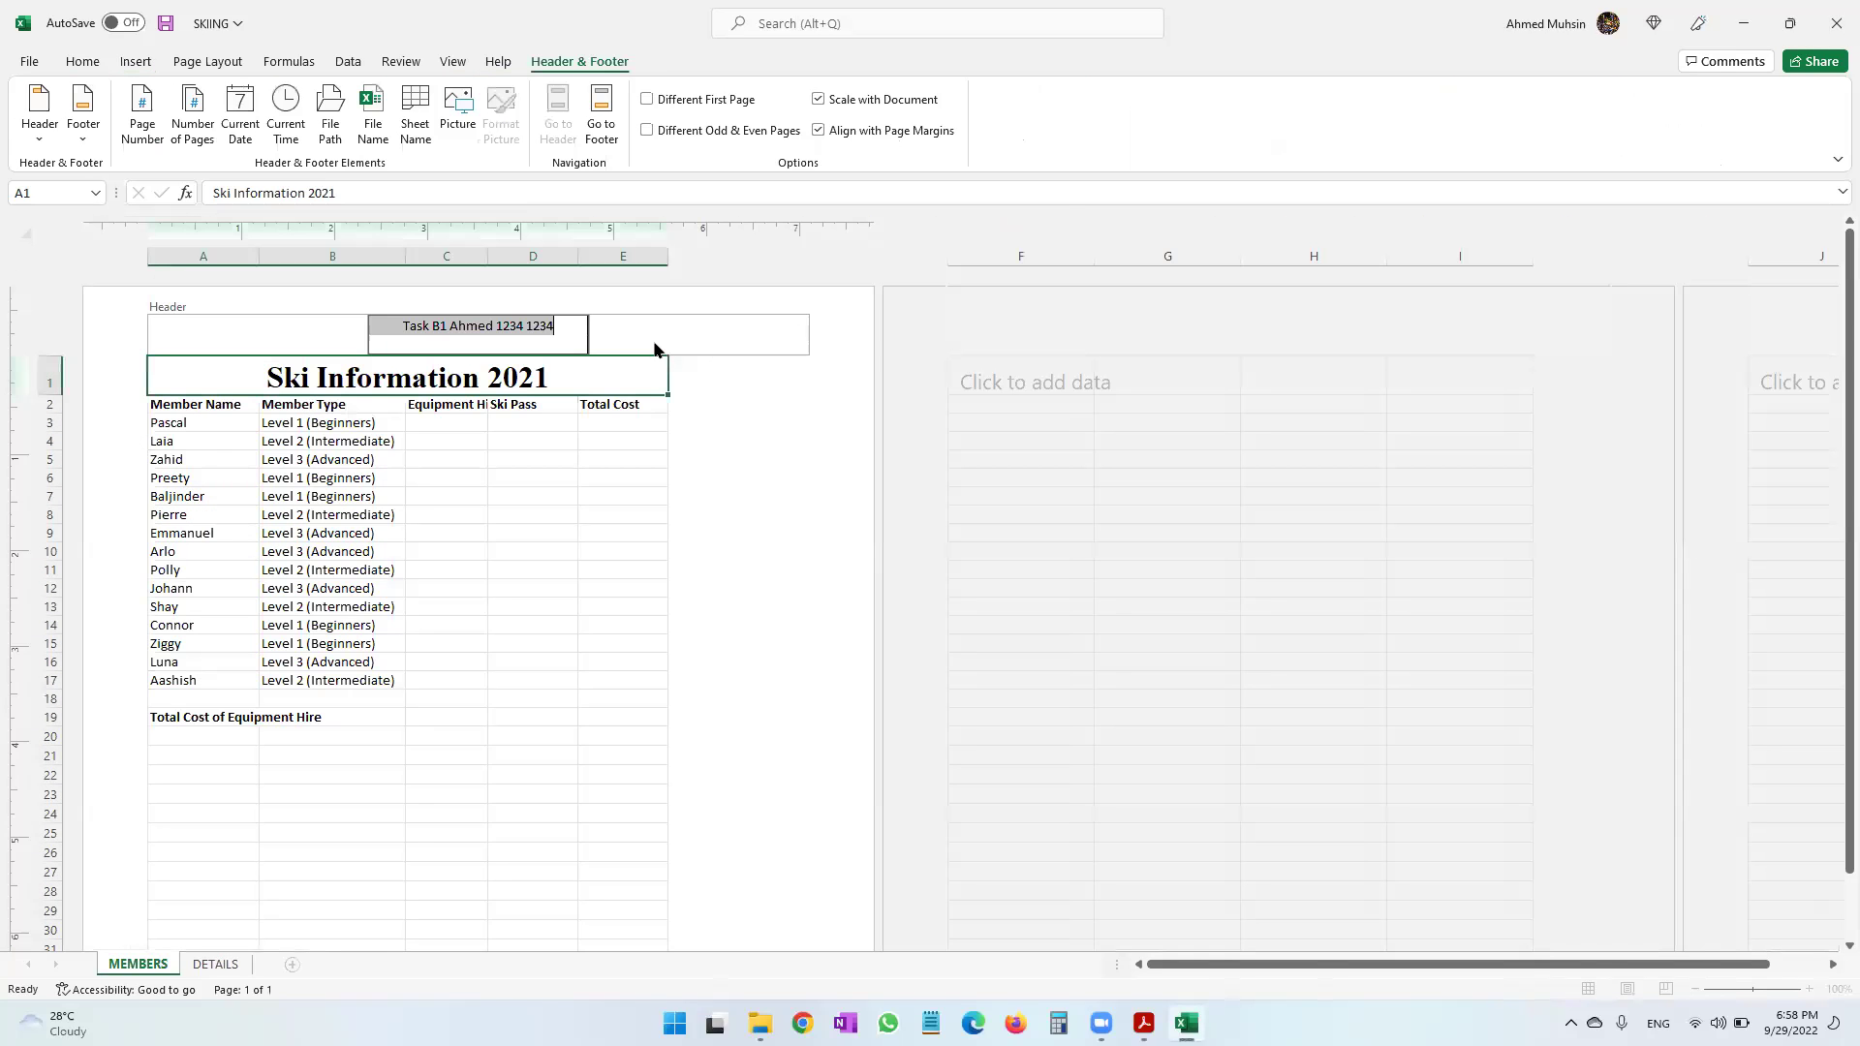
left_click(652, 327)
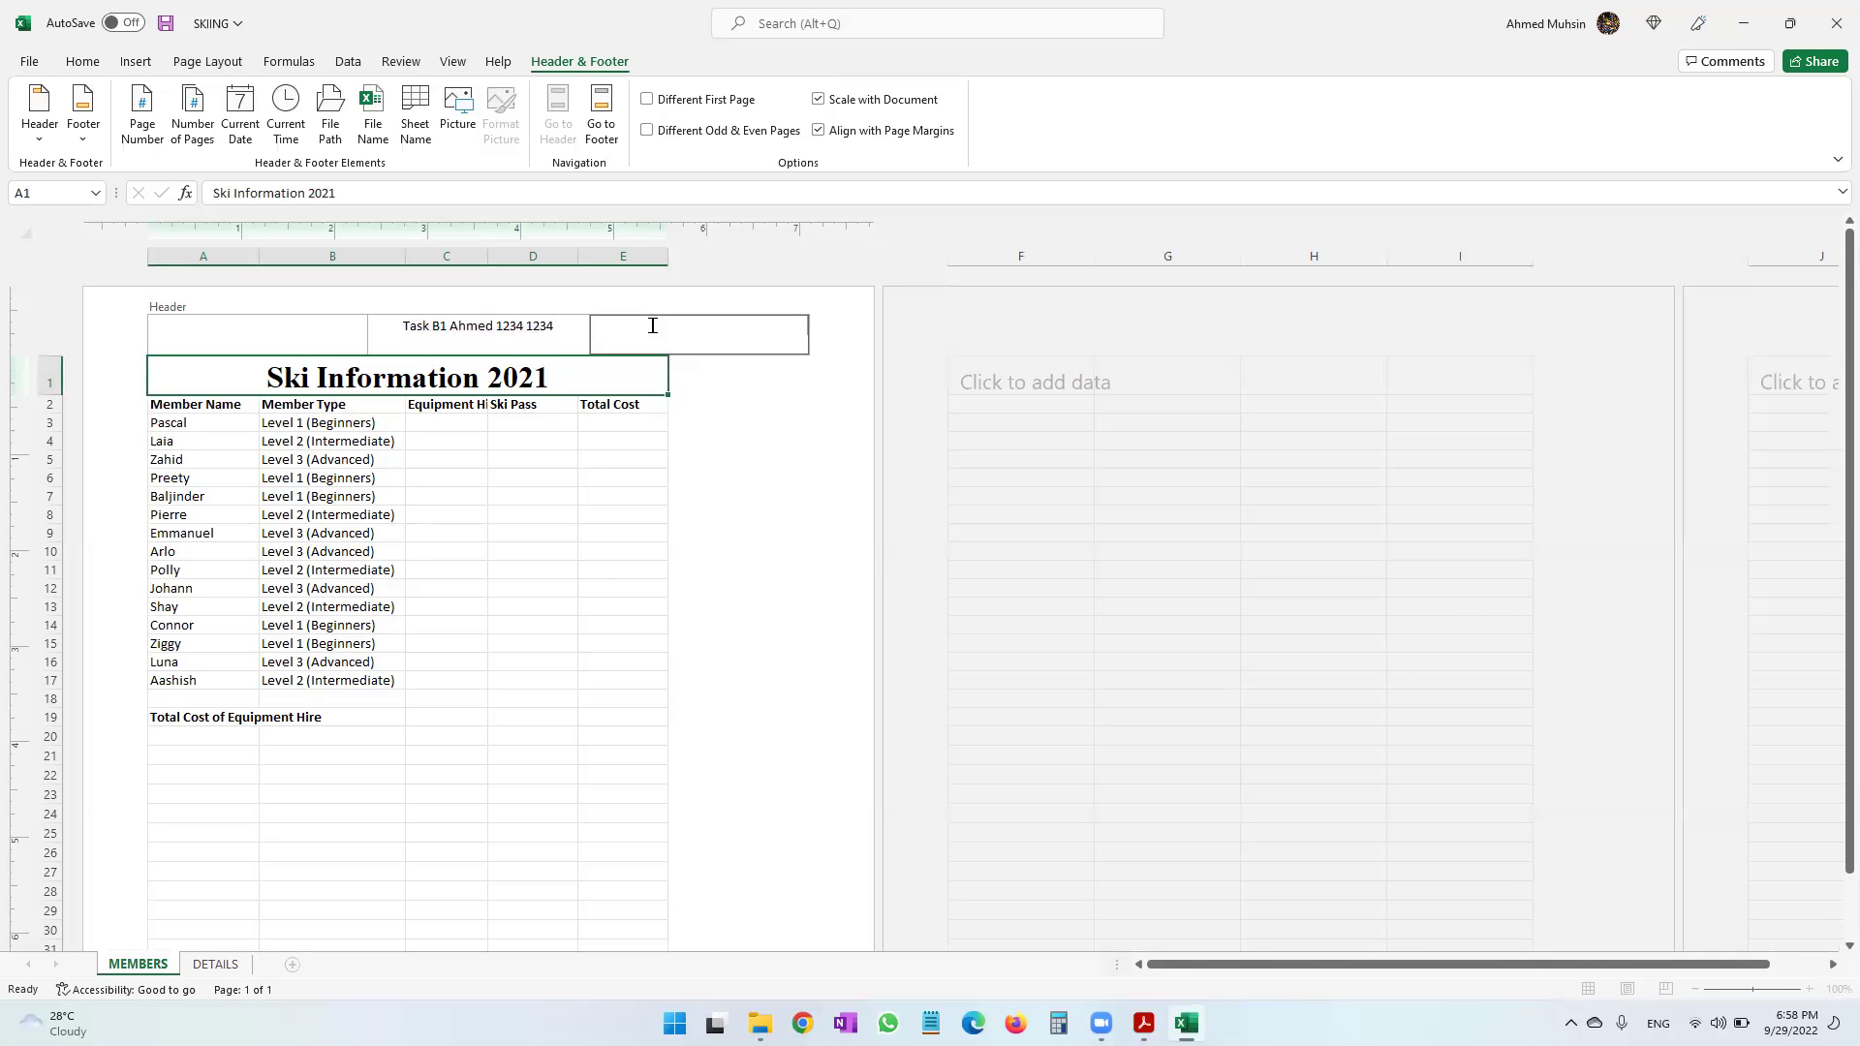
type("Completed")
Recheck Task B1a (iv), insert the automated current date after "Completed" in the page header, and leave header editing.
key("alt+Tab")
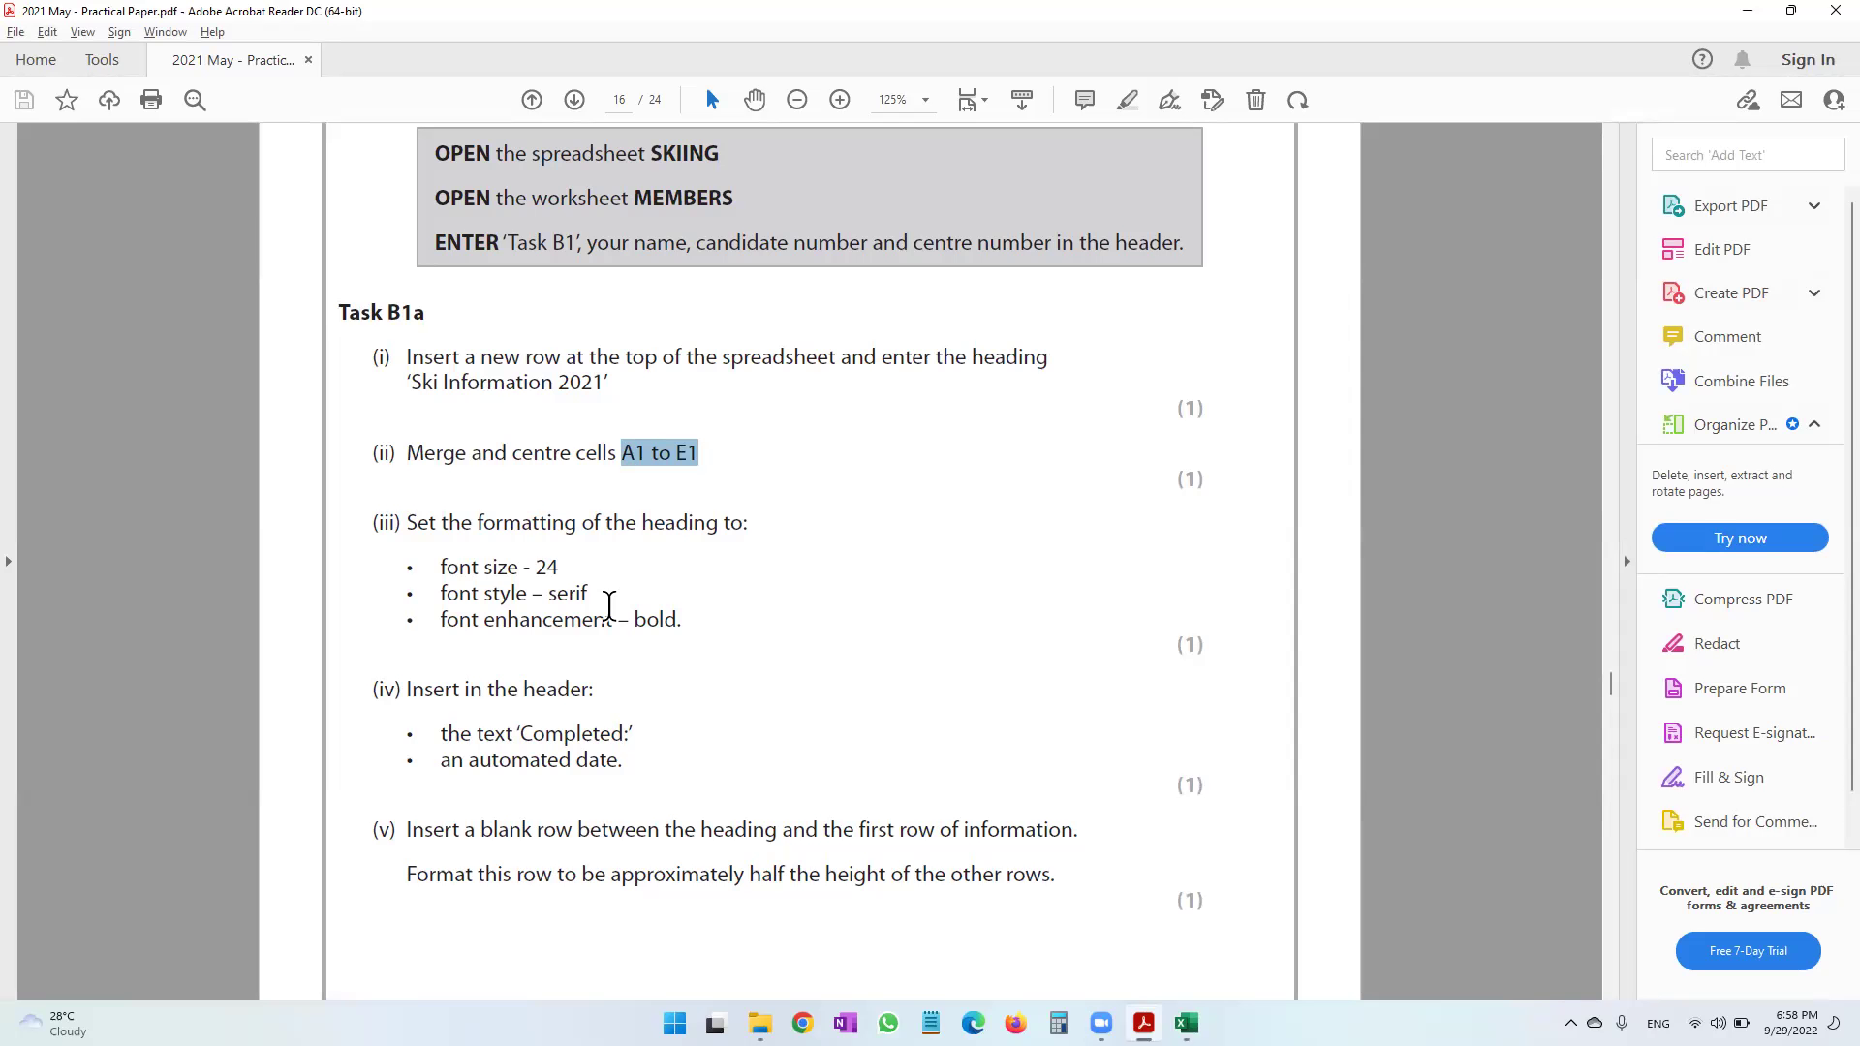
key("alt+Tab")
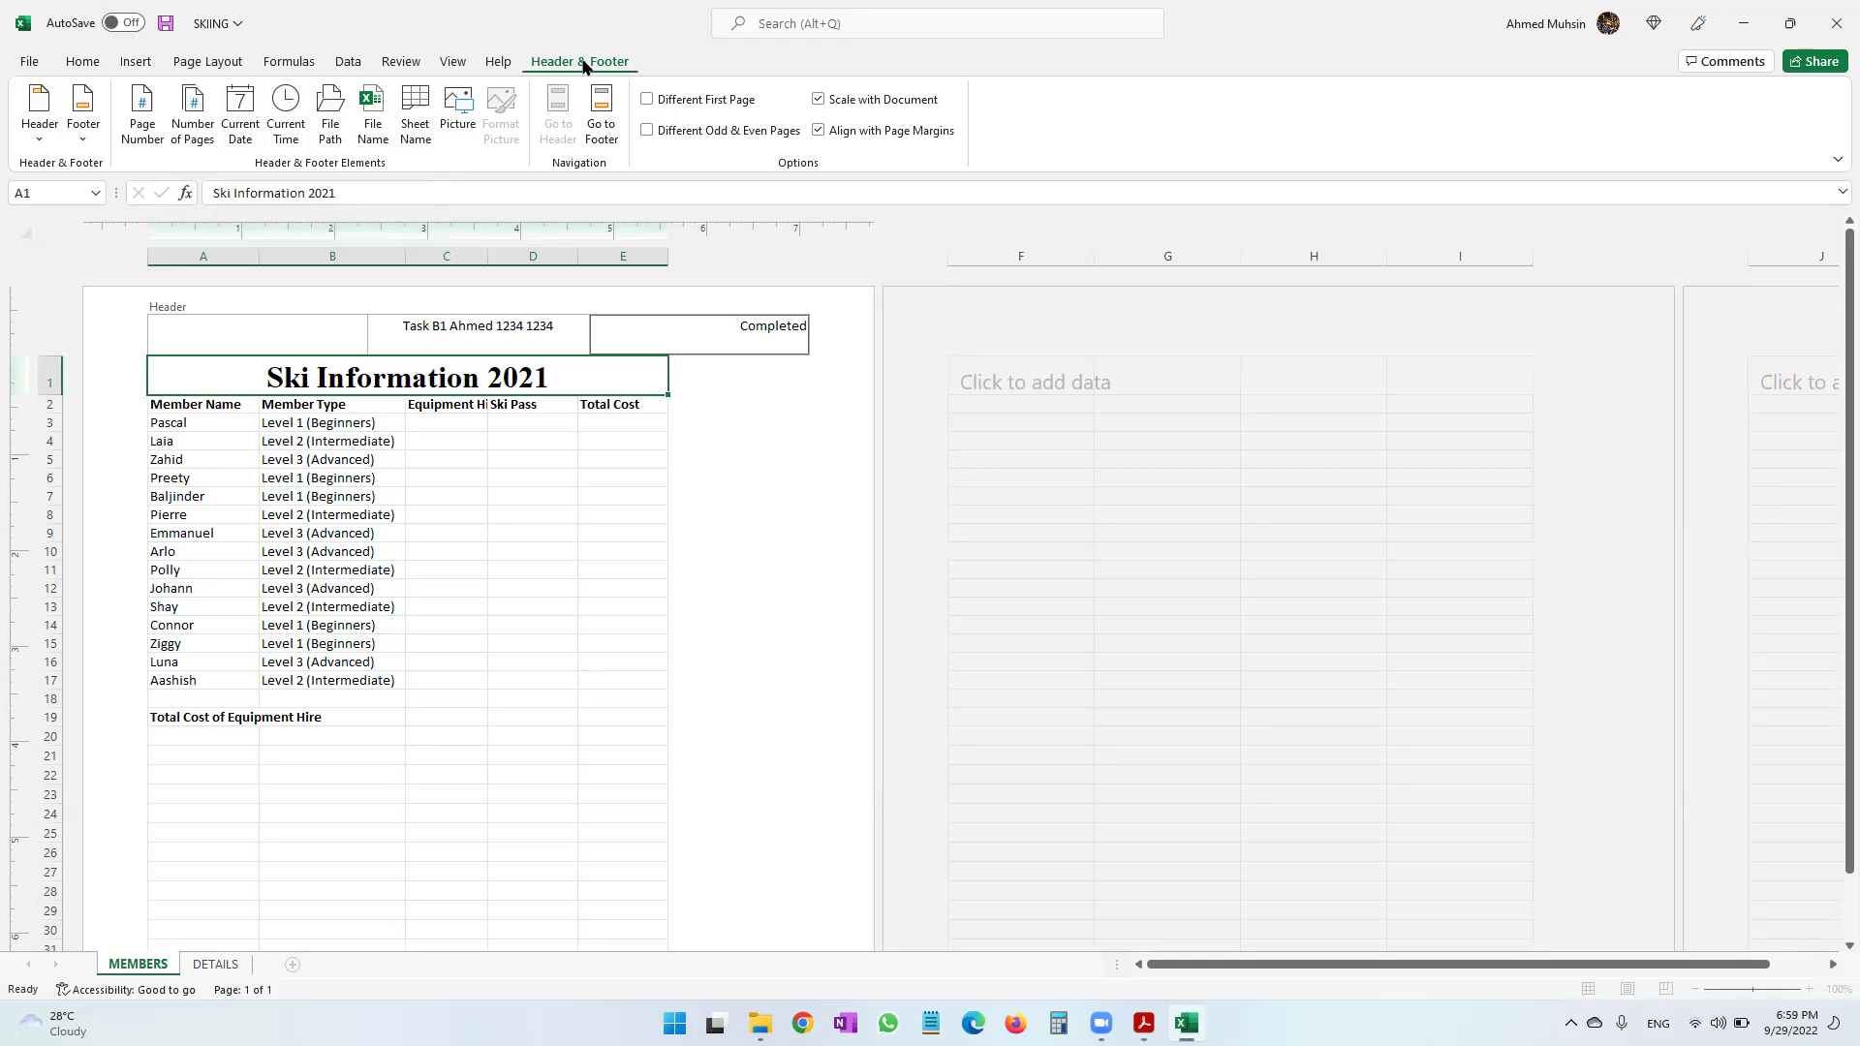
left_click(249, 138)
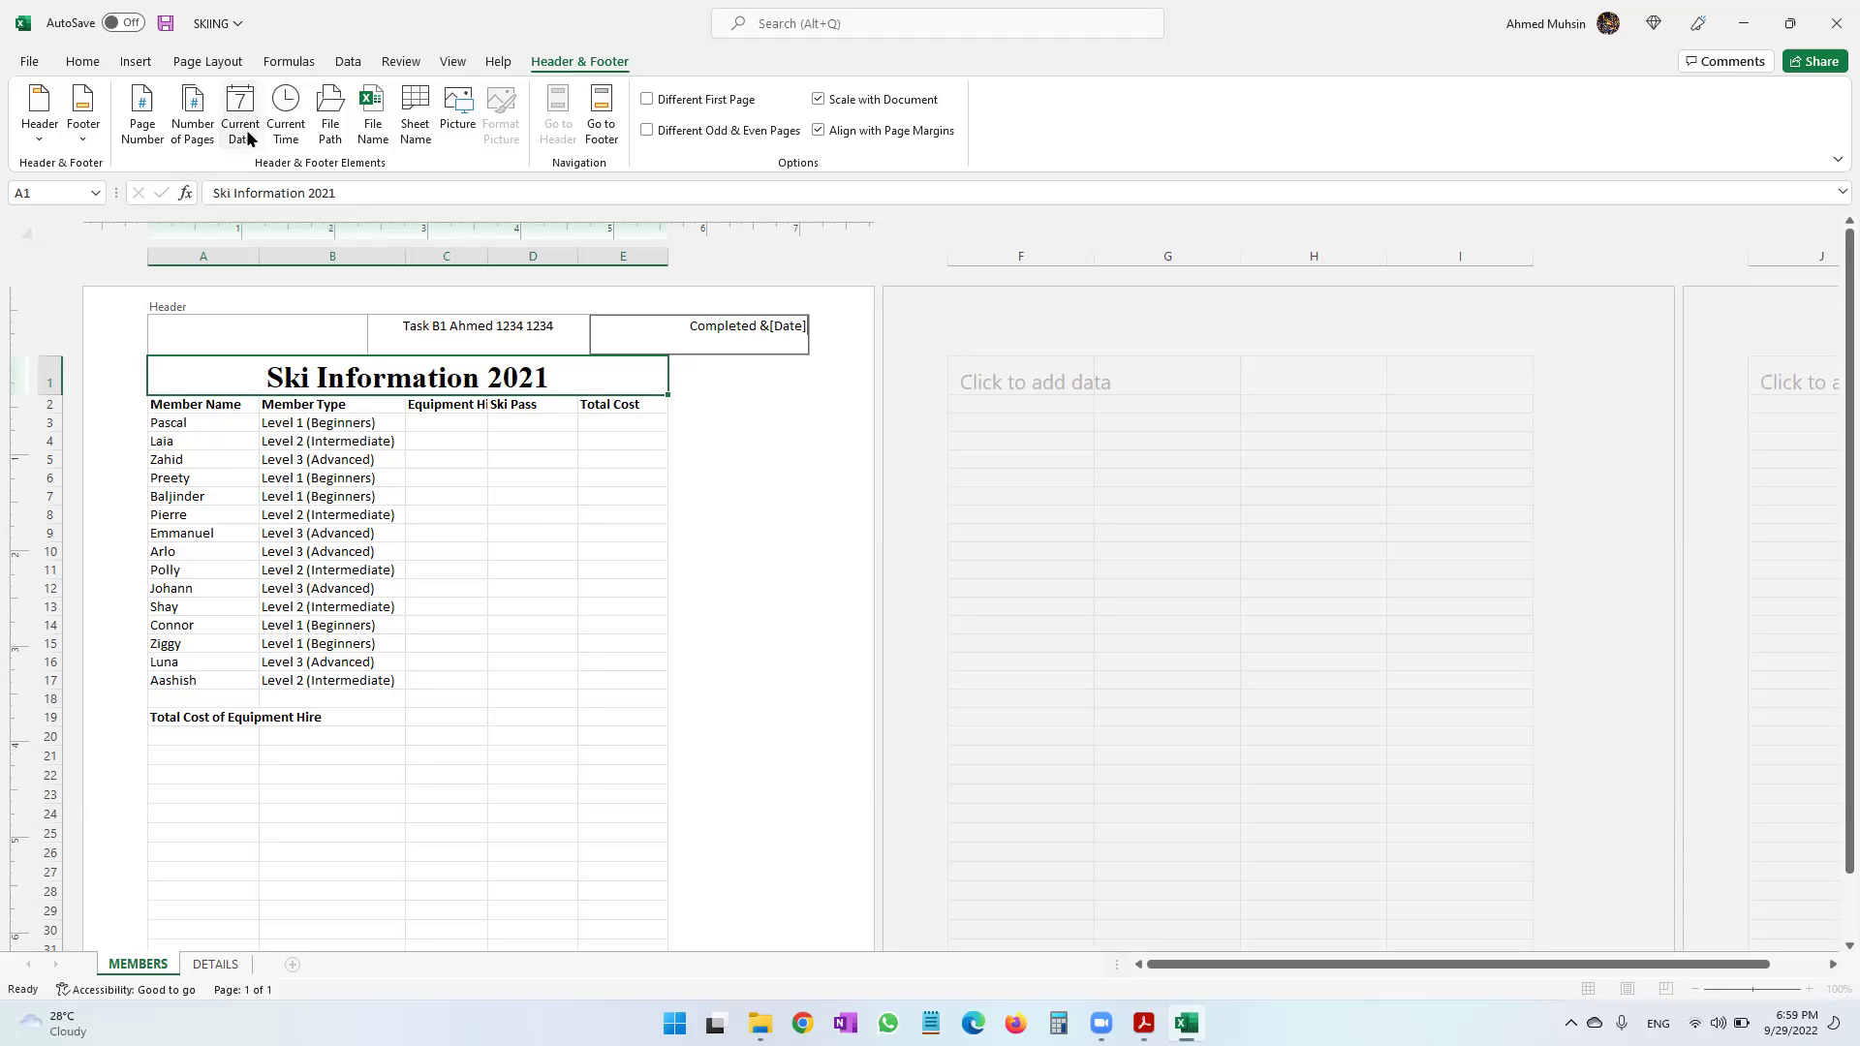
left_click(444, 497)
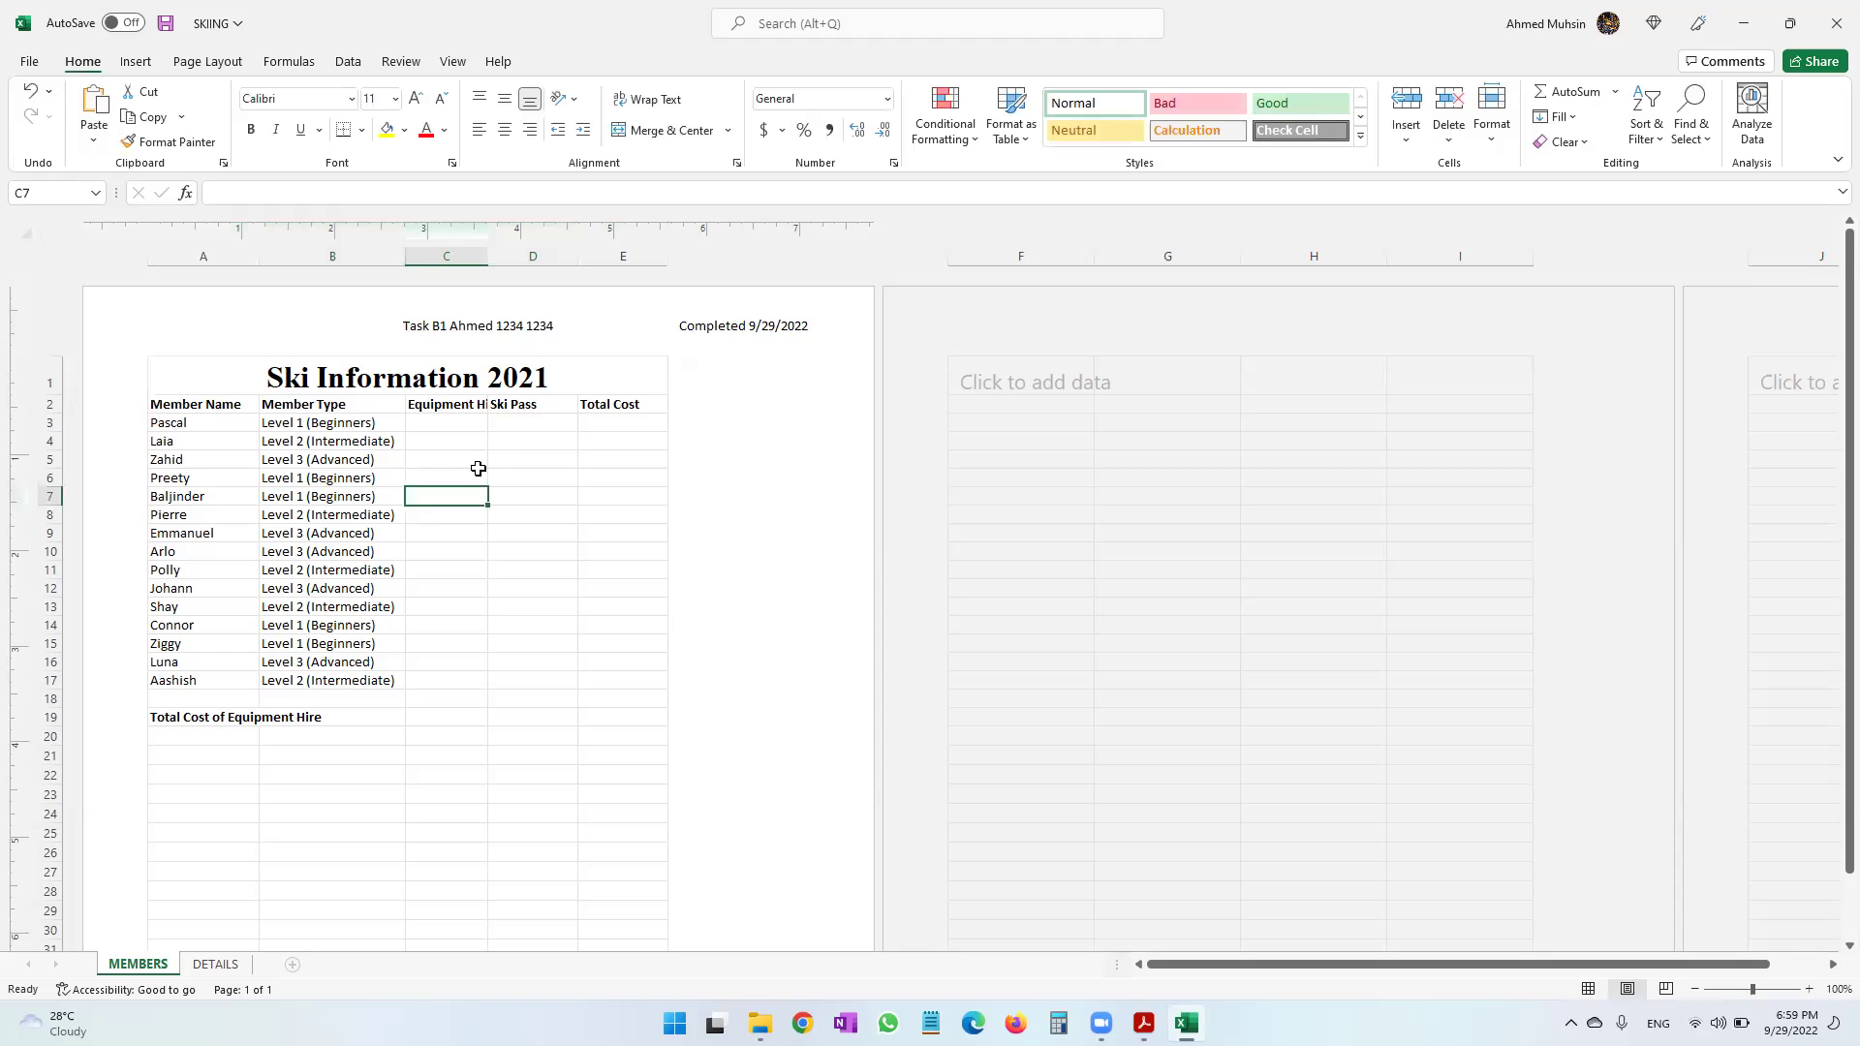
Read Task B1a (v) in the practical paper and insert an entire blank row between the heading and the column titles on the MEMBERS worksheet.
left_click(1144, 1023)
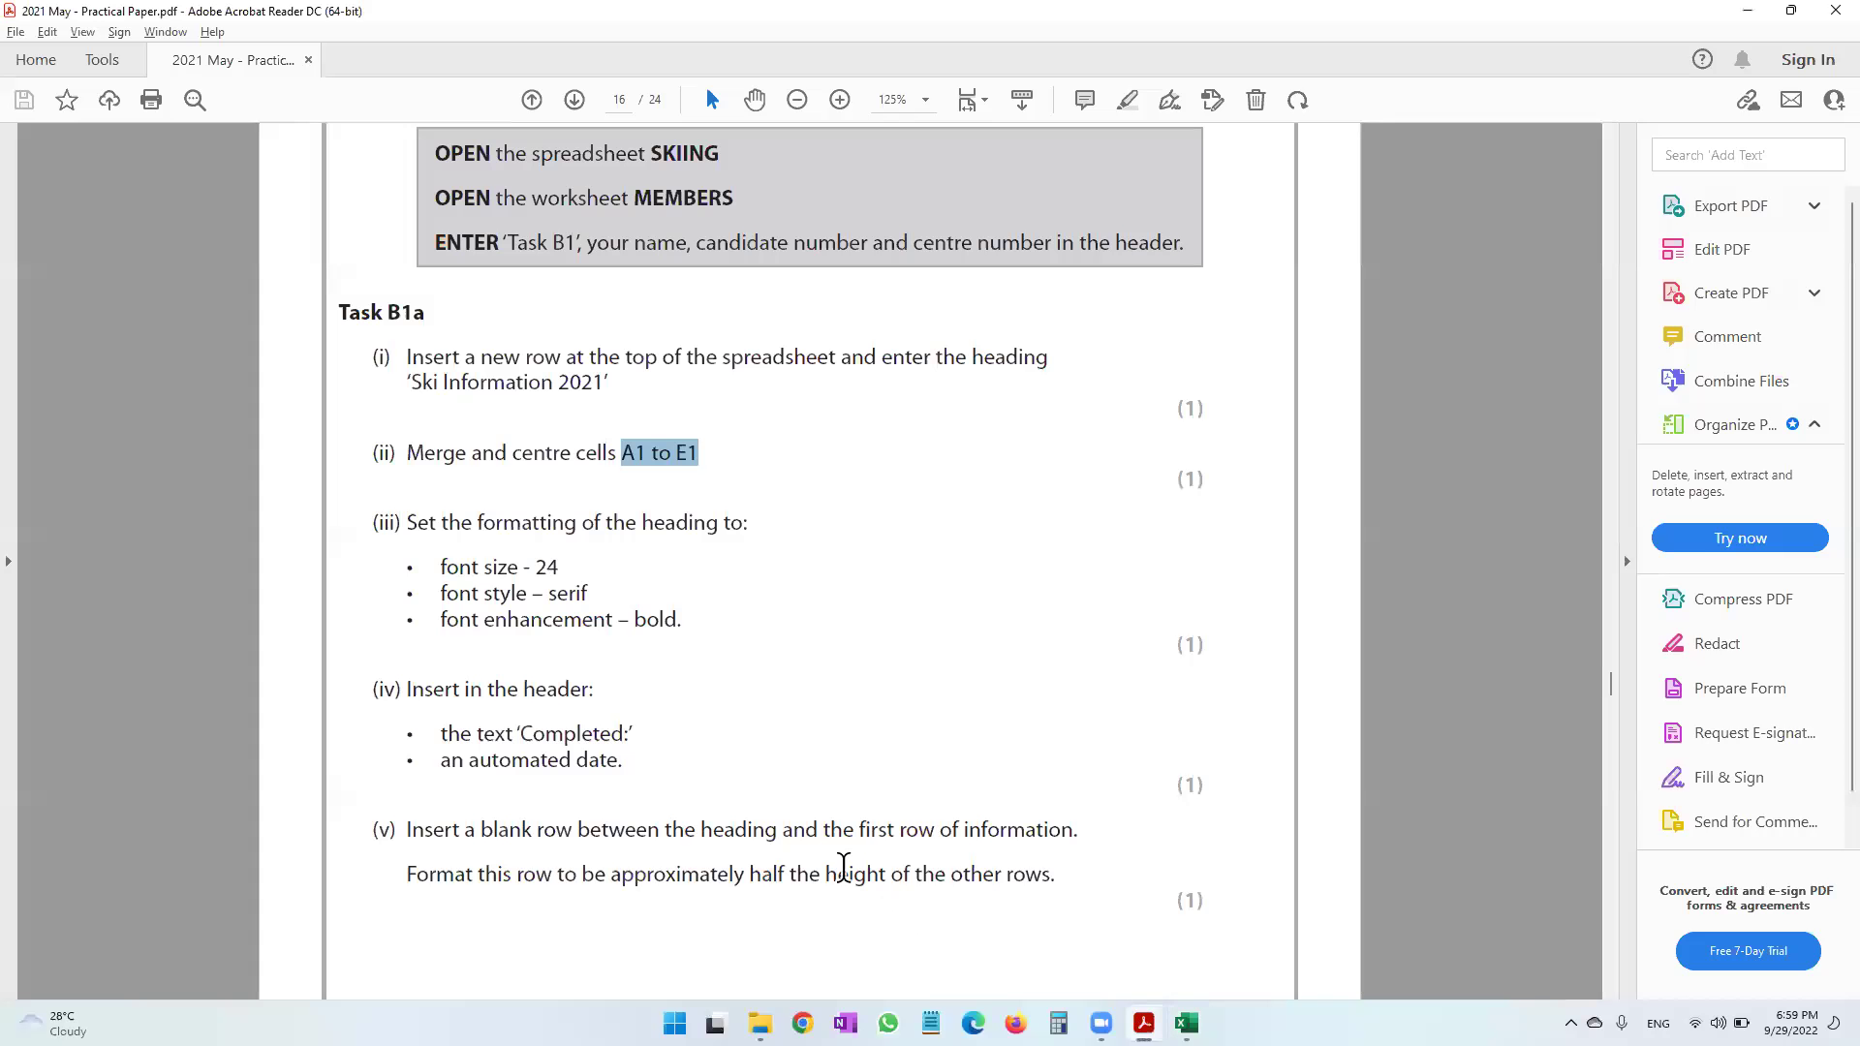
scroll(843, 862, "down", 3)
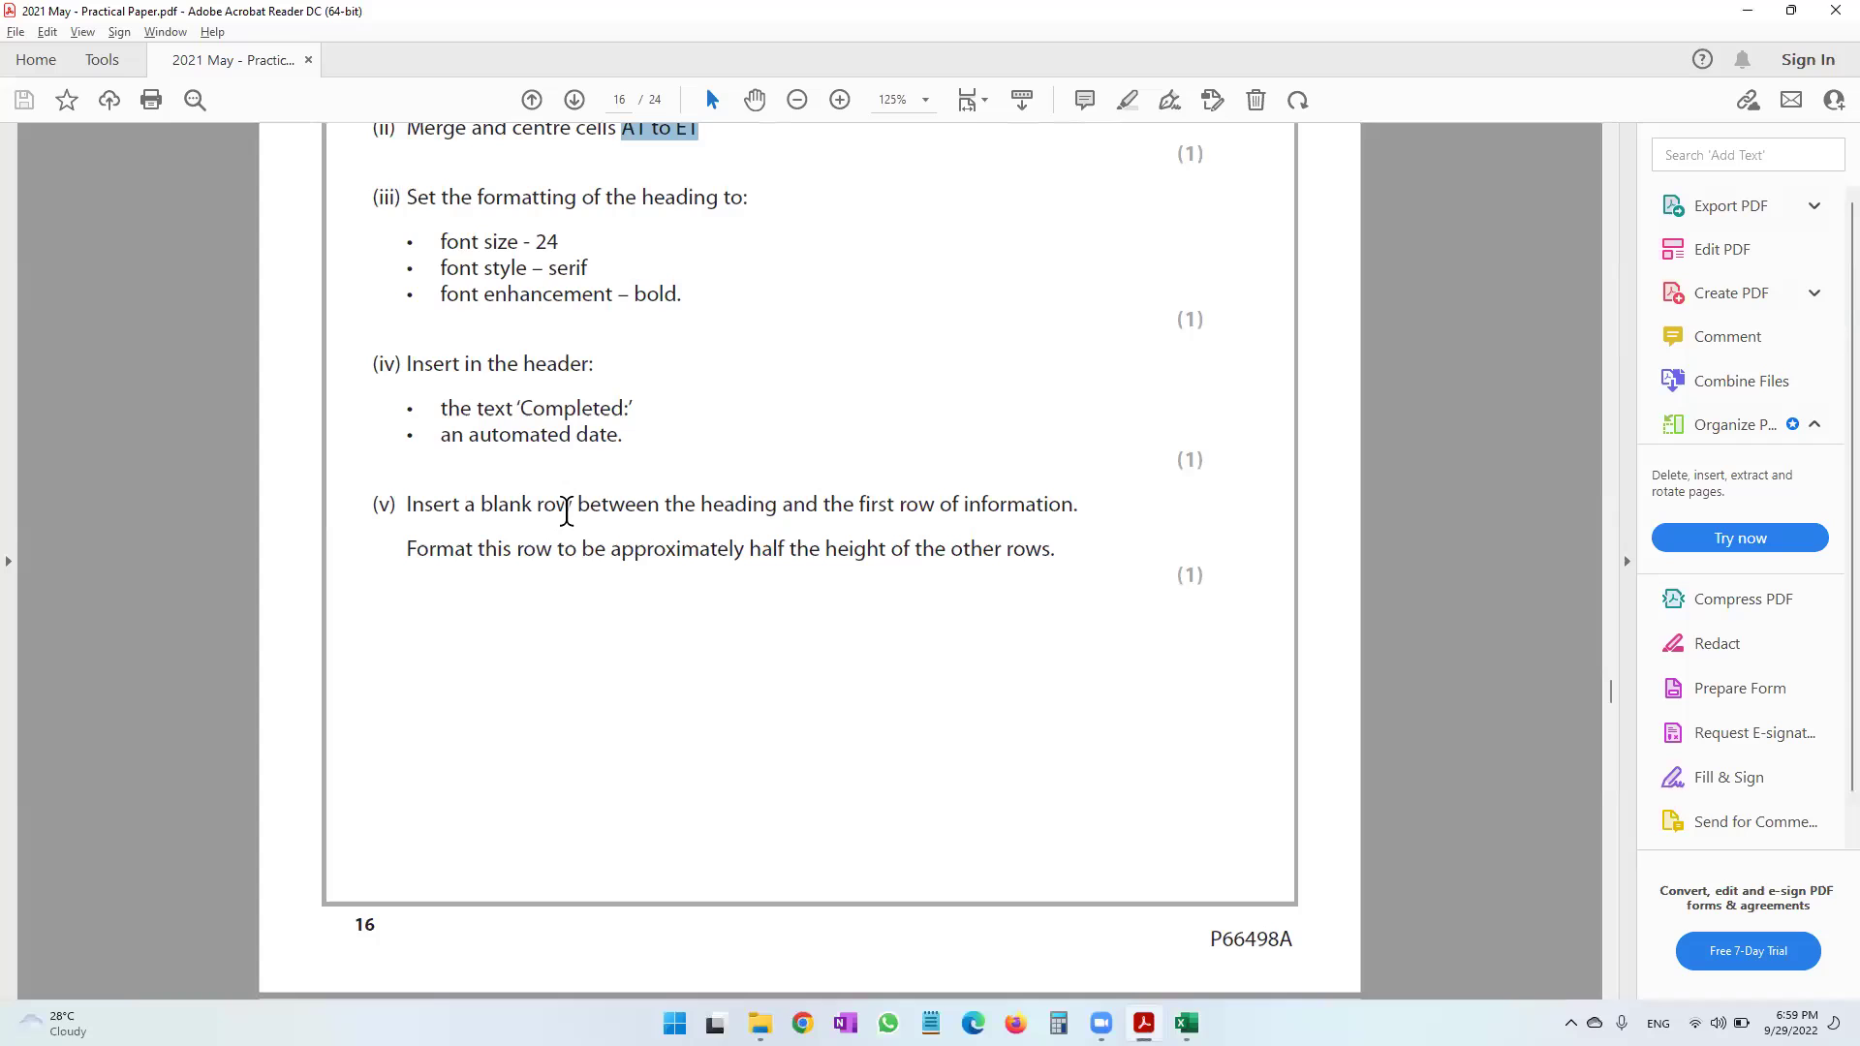
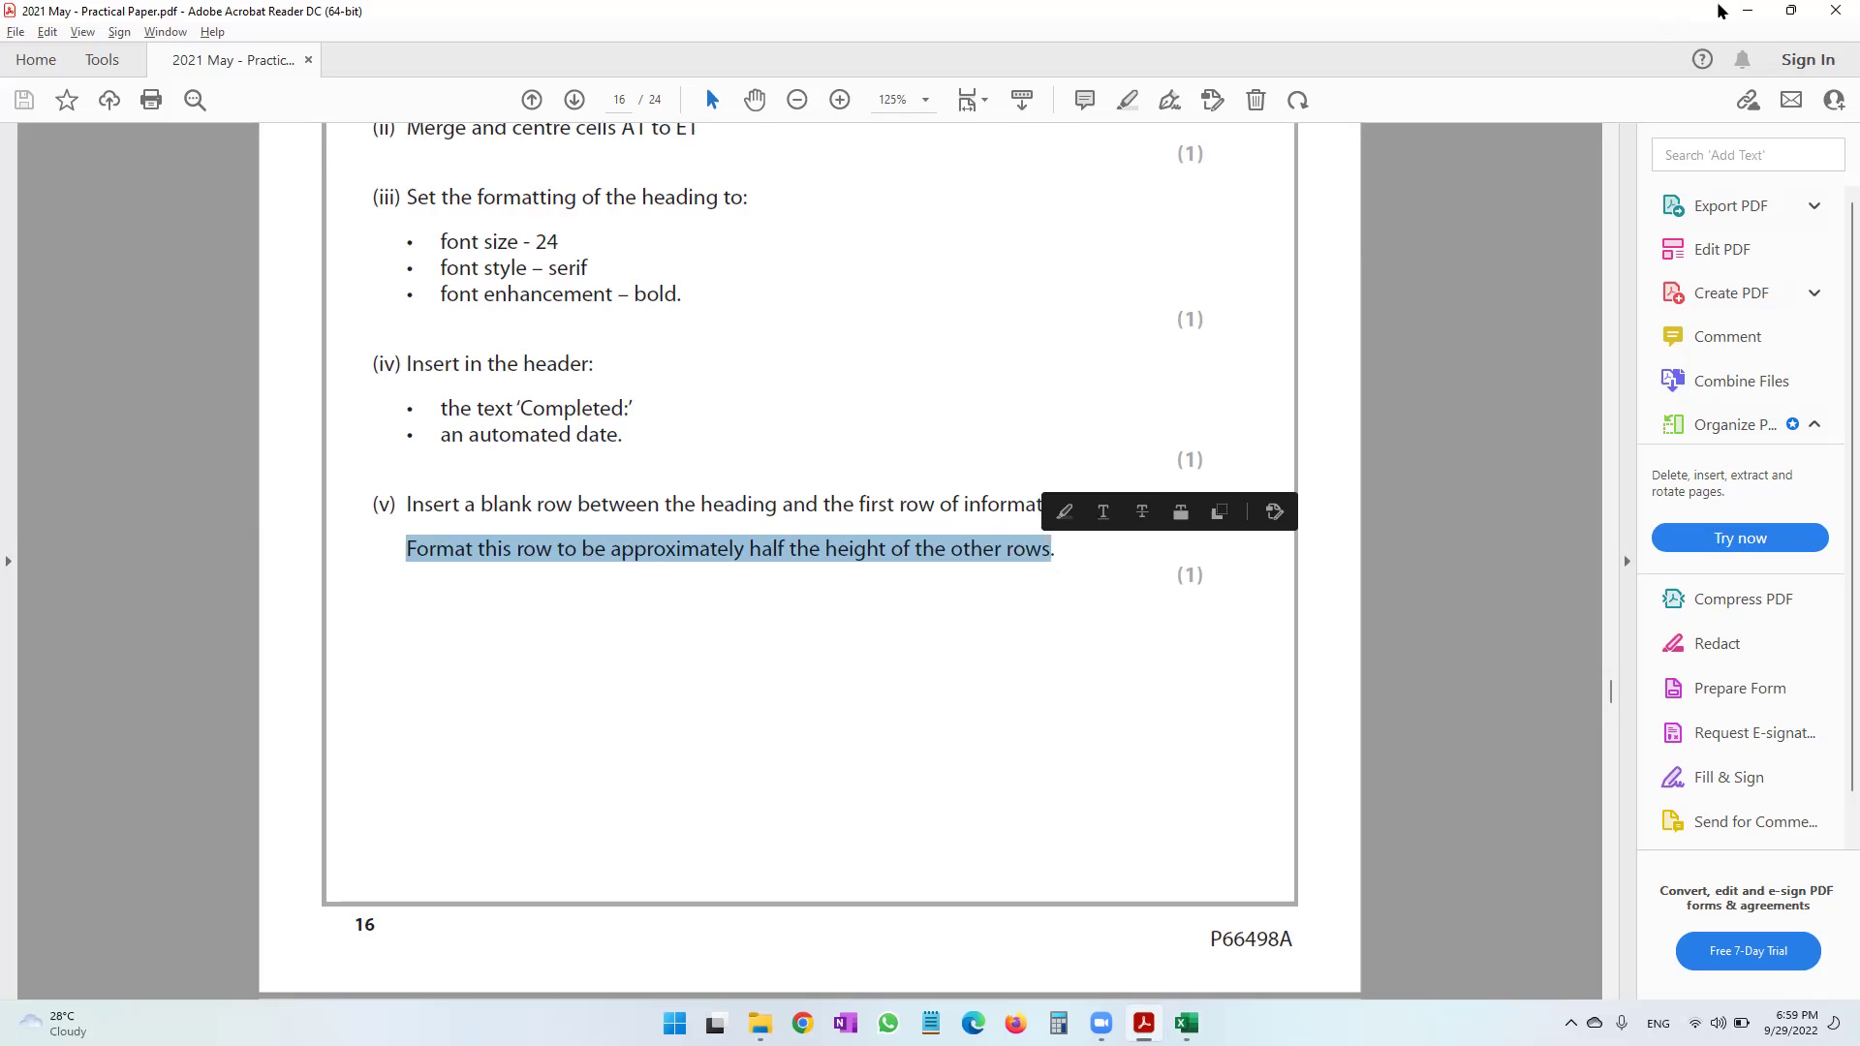
left_click(1746, 11)
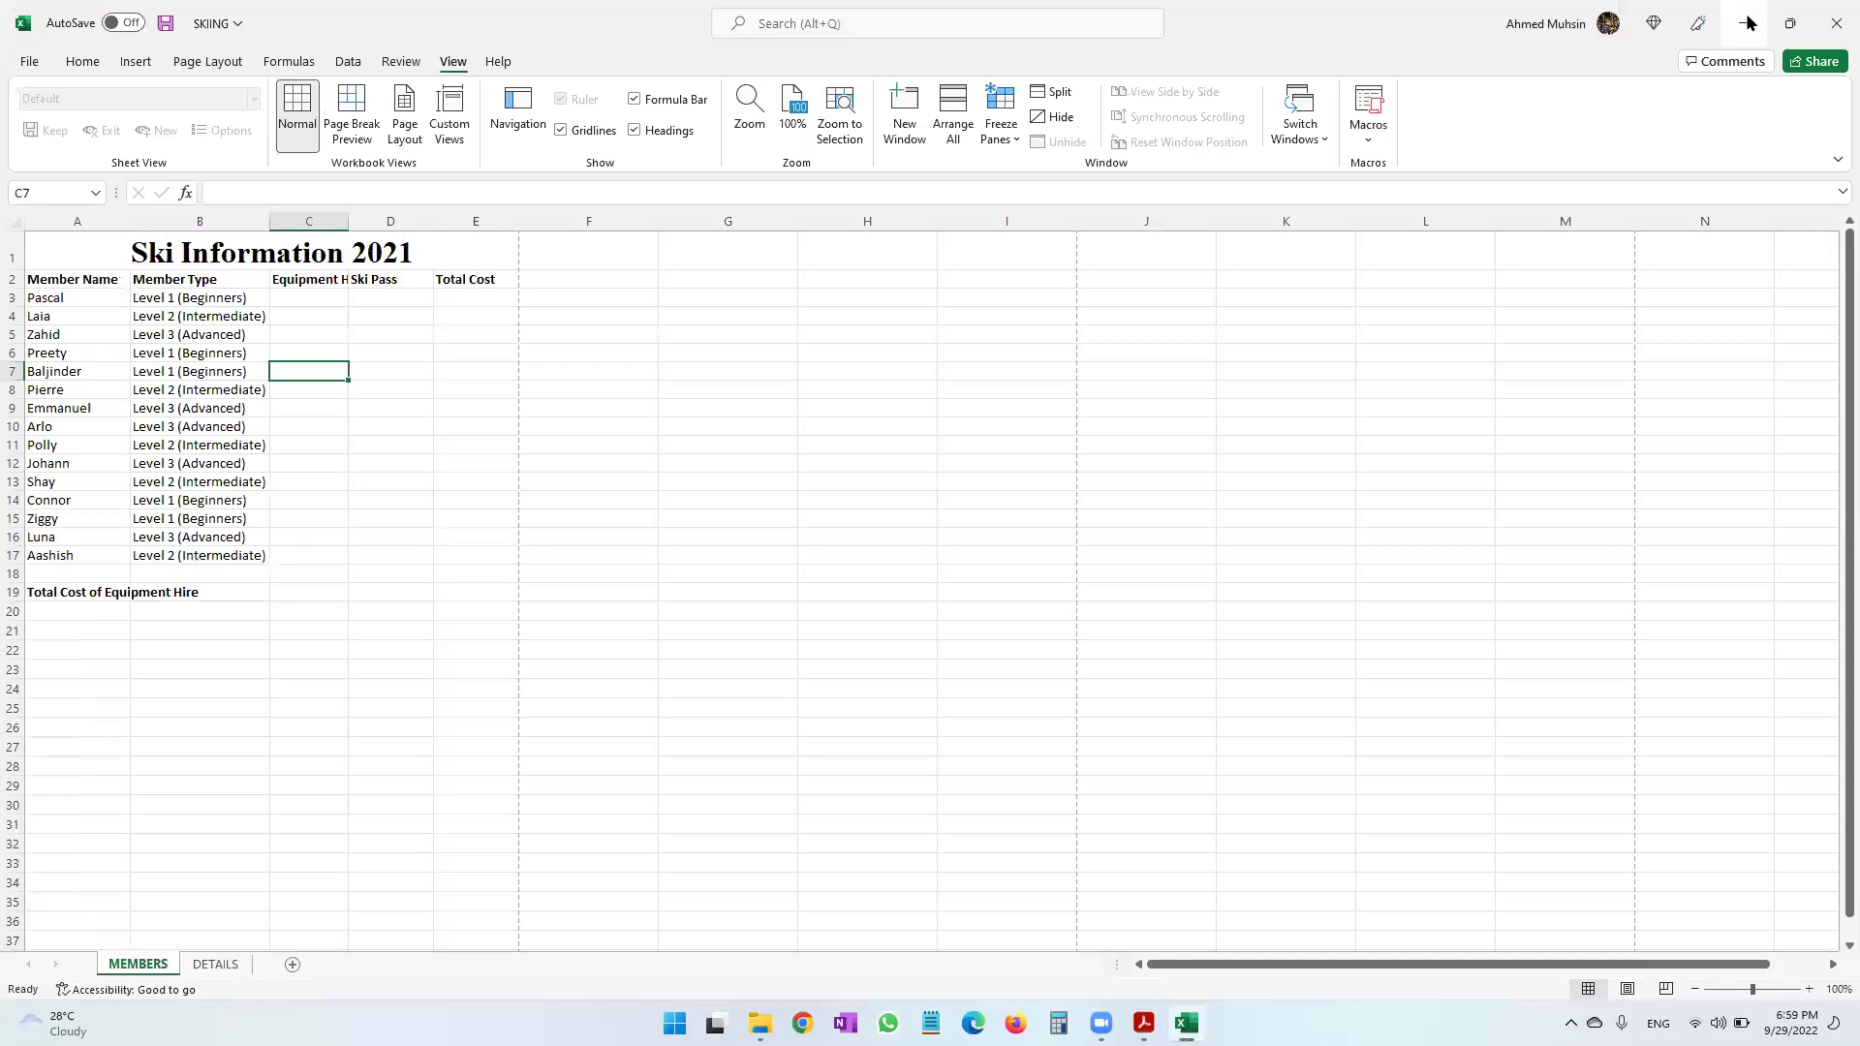
left_click(92, 283)
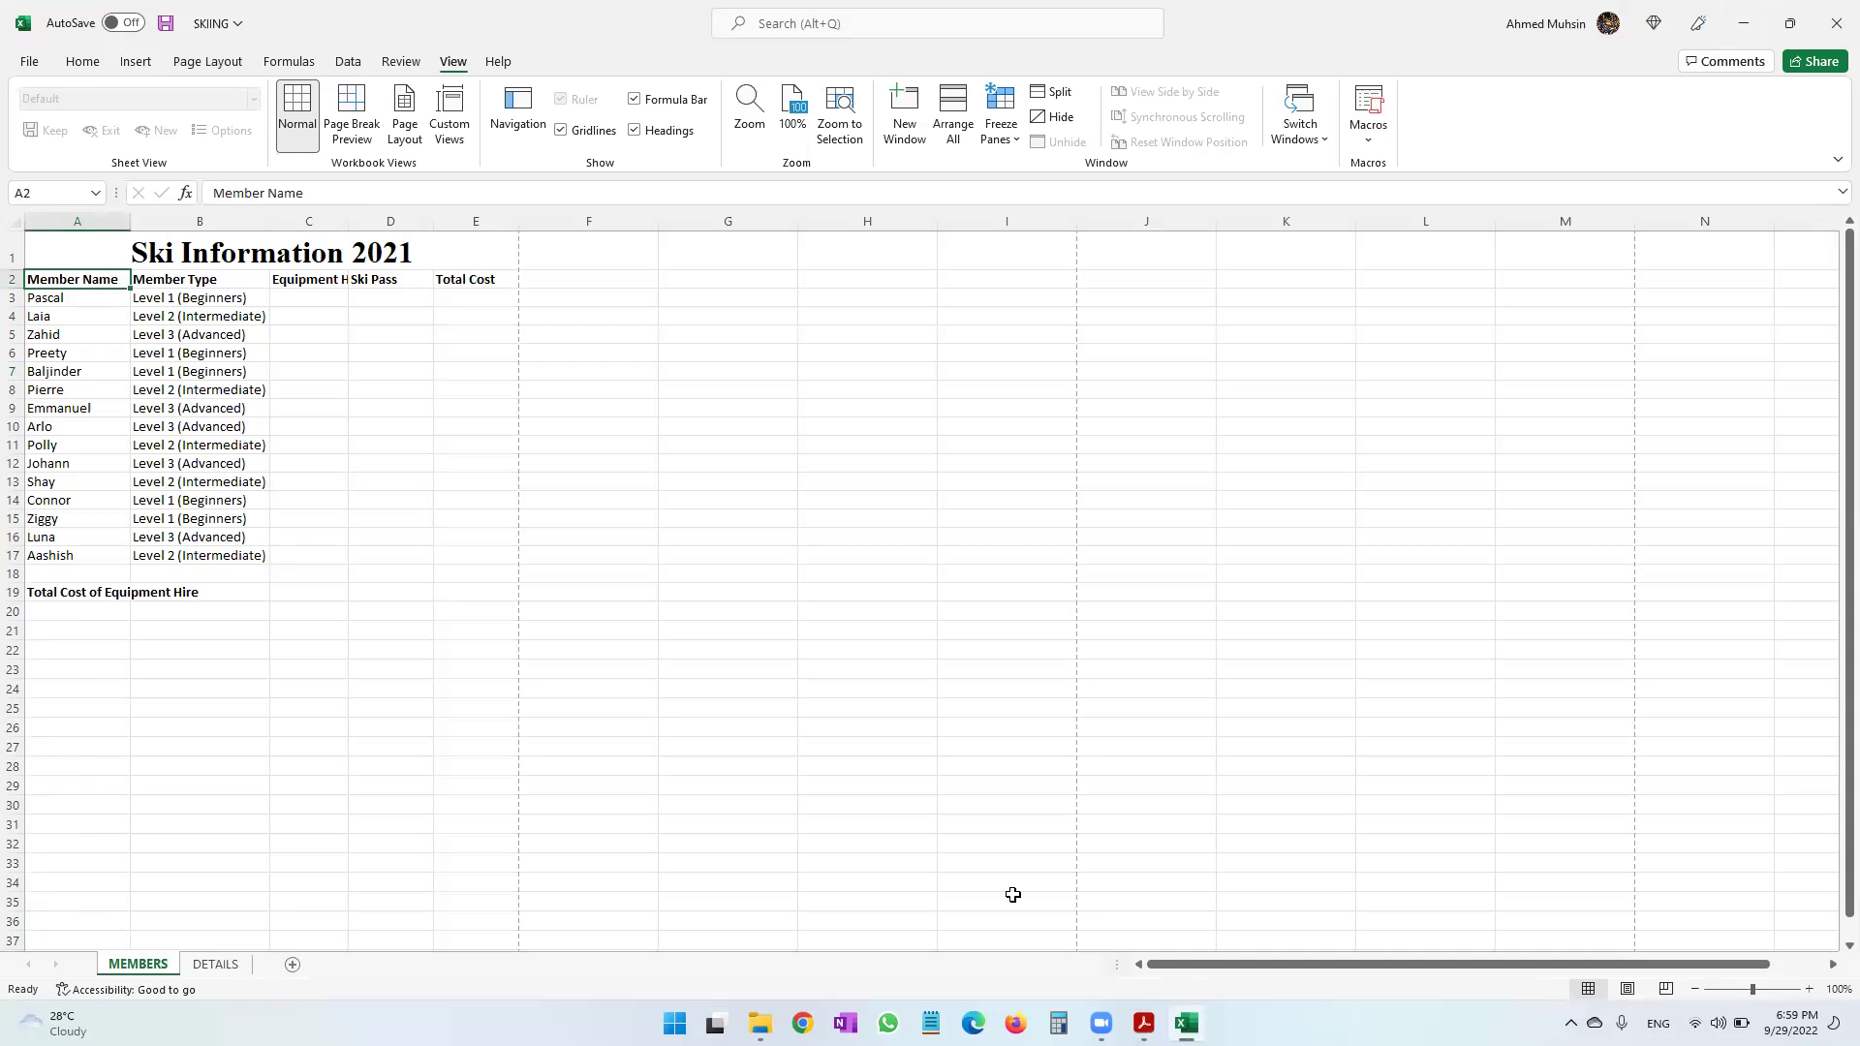
left_click(1144, 1023)
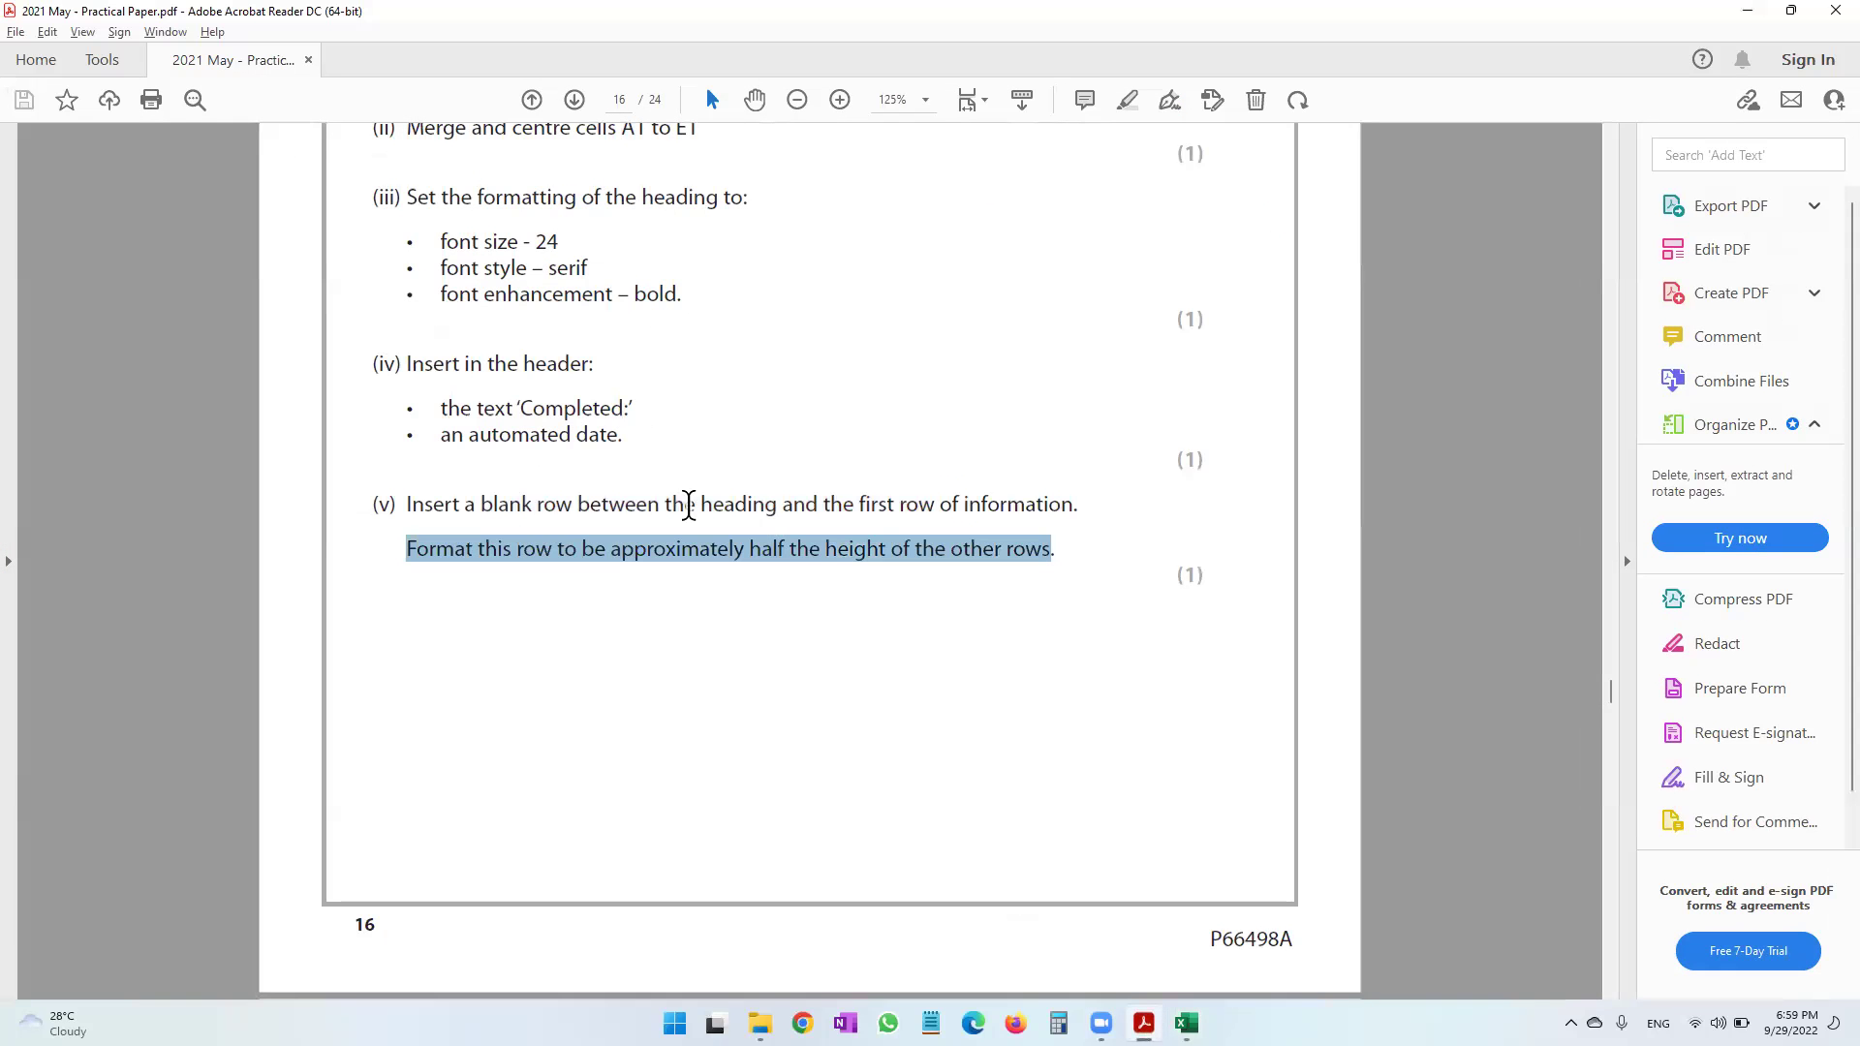
left_click(1748, 12)
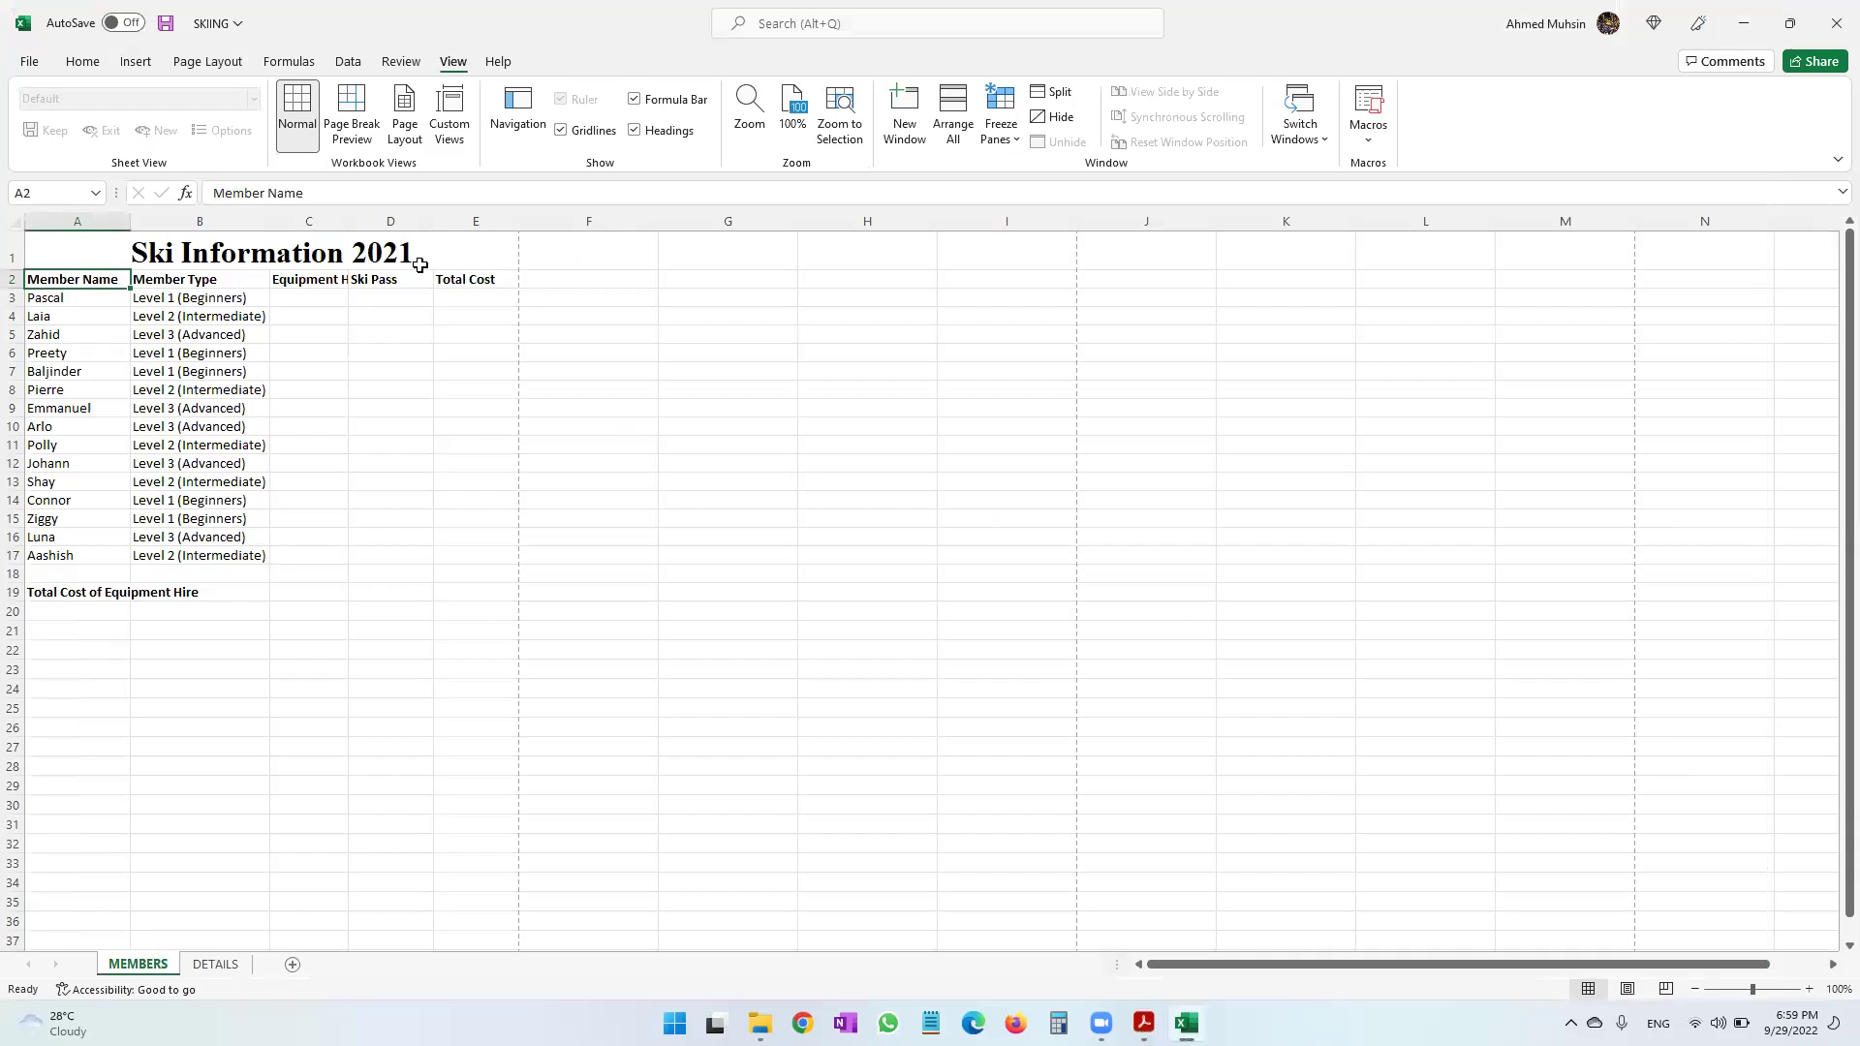
right_click(94, 279)
left_click(170, 504)
left_click(155, 538)
left_click(139, 581)
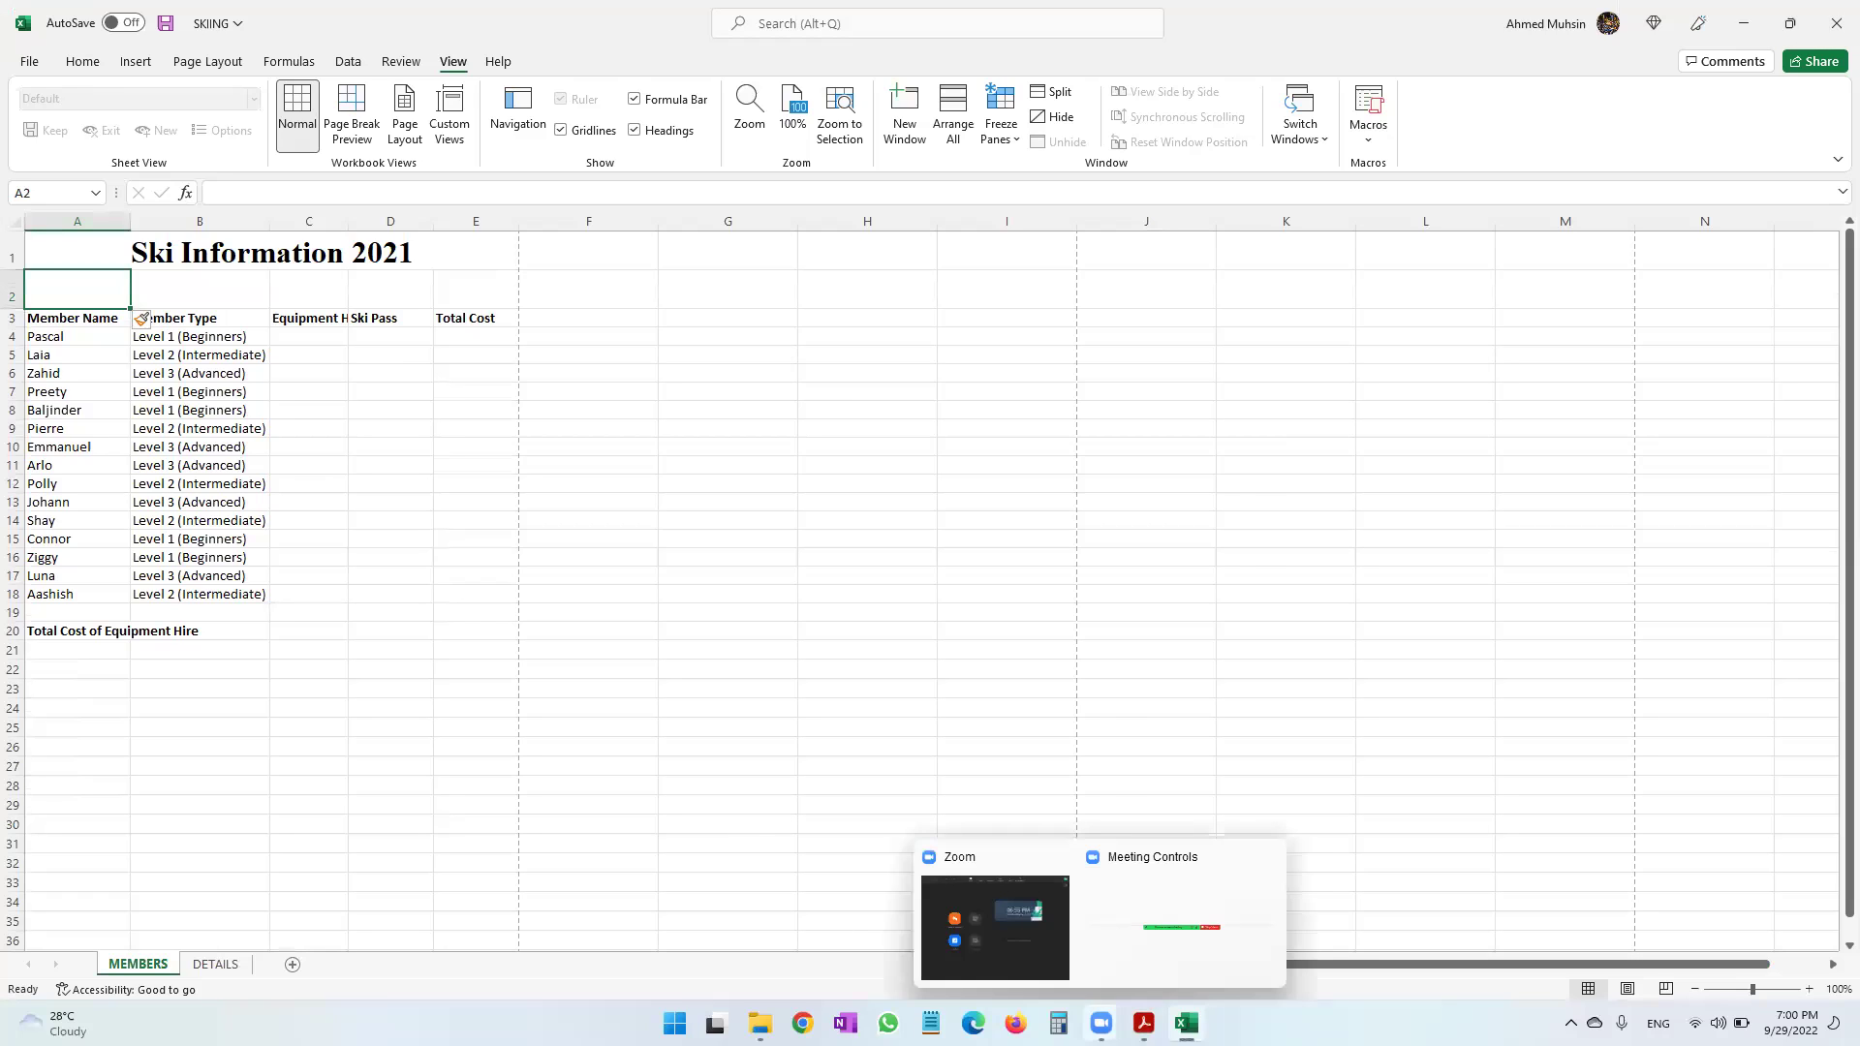
Recheck the row height requirement in the practical paper and look up the row height of row 5 on the MEMBERS worksheet.
mouse_move(1143, 1023)
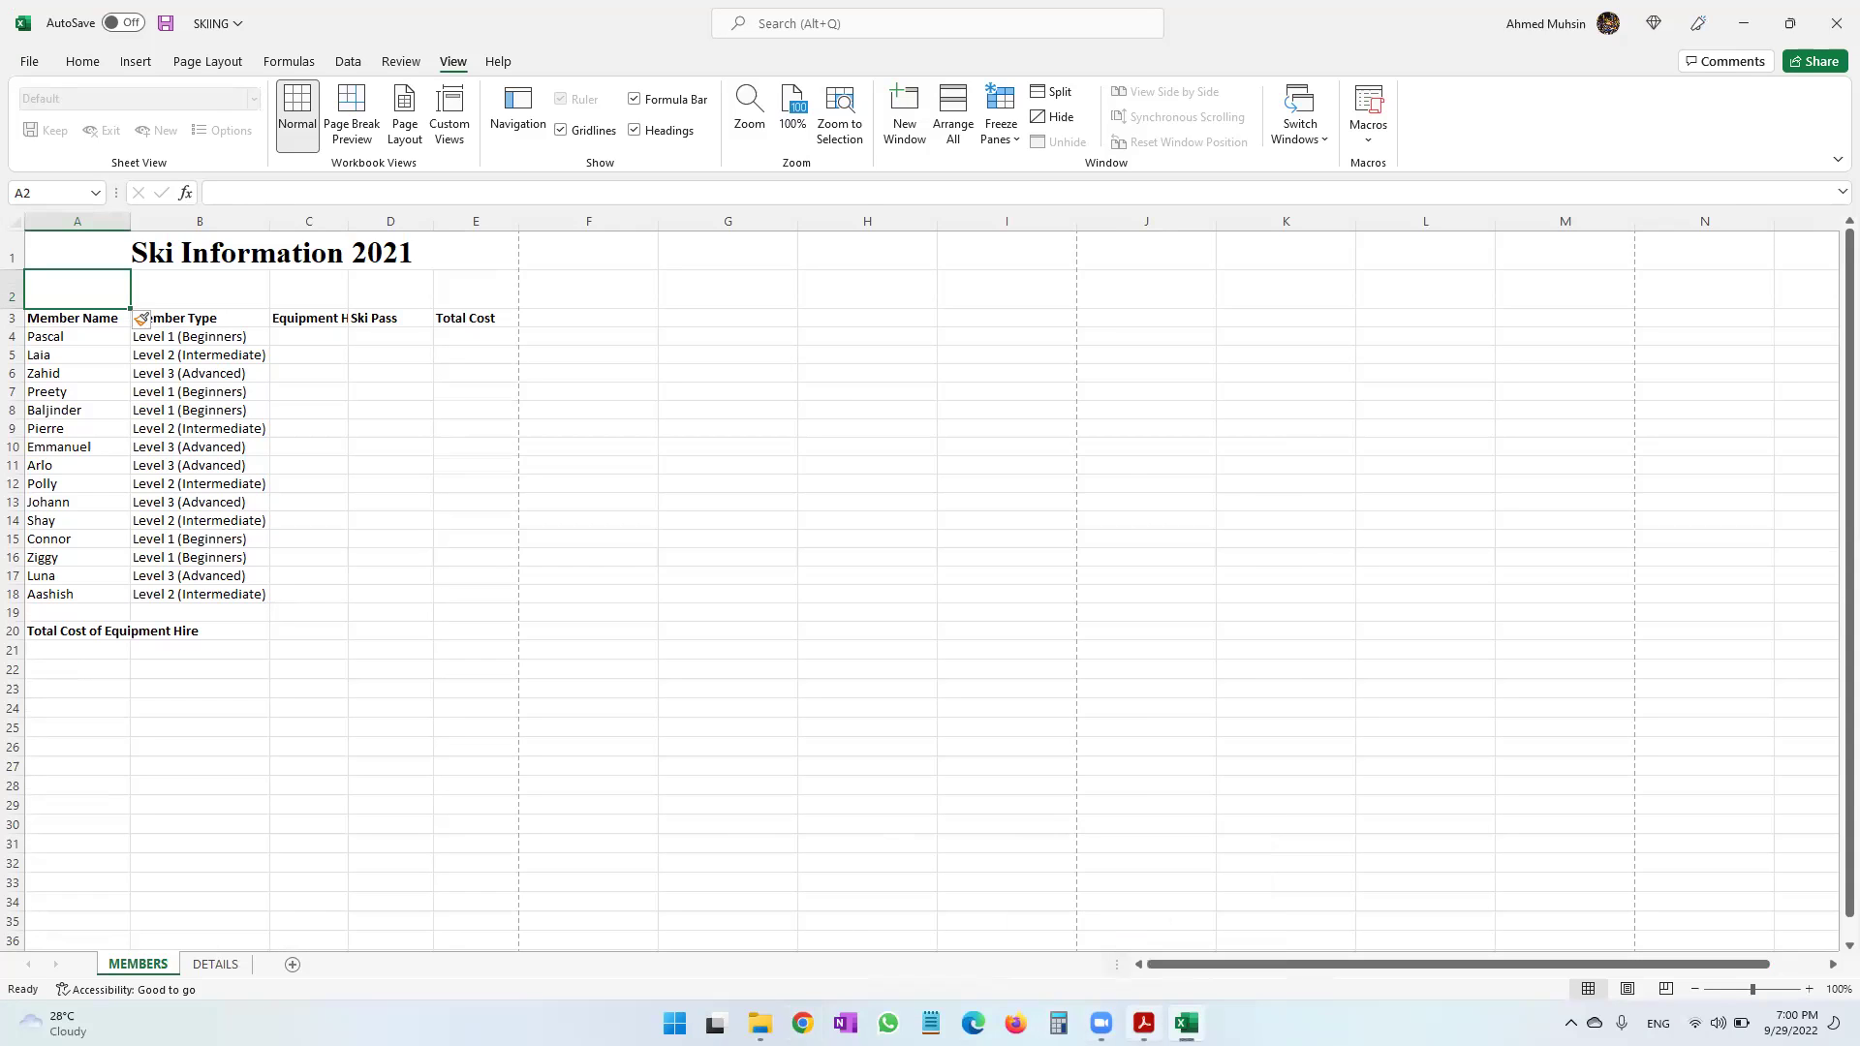
key("alt+Tab")
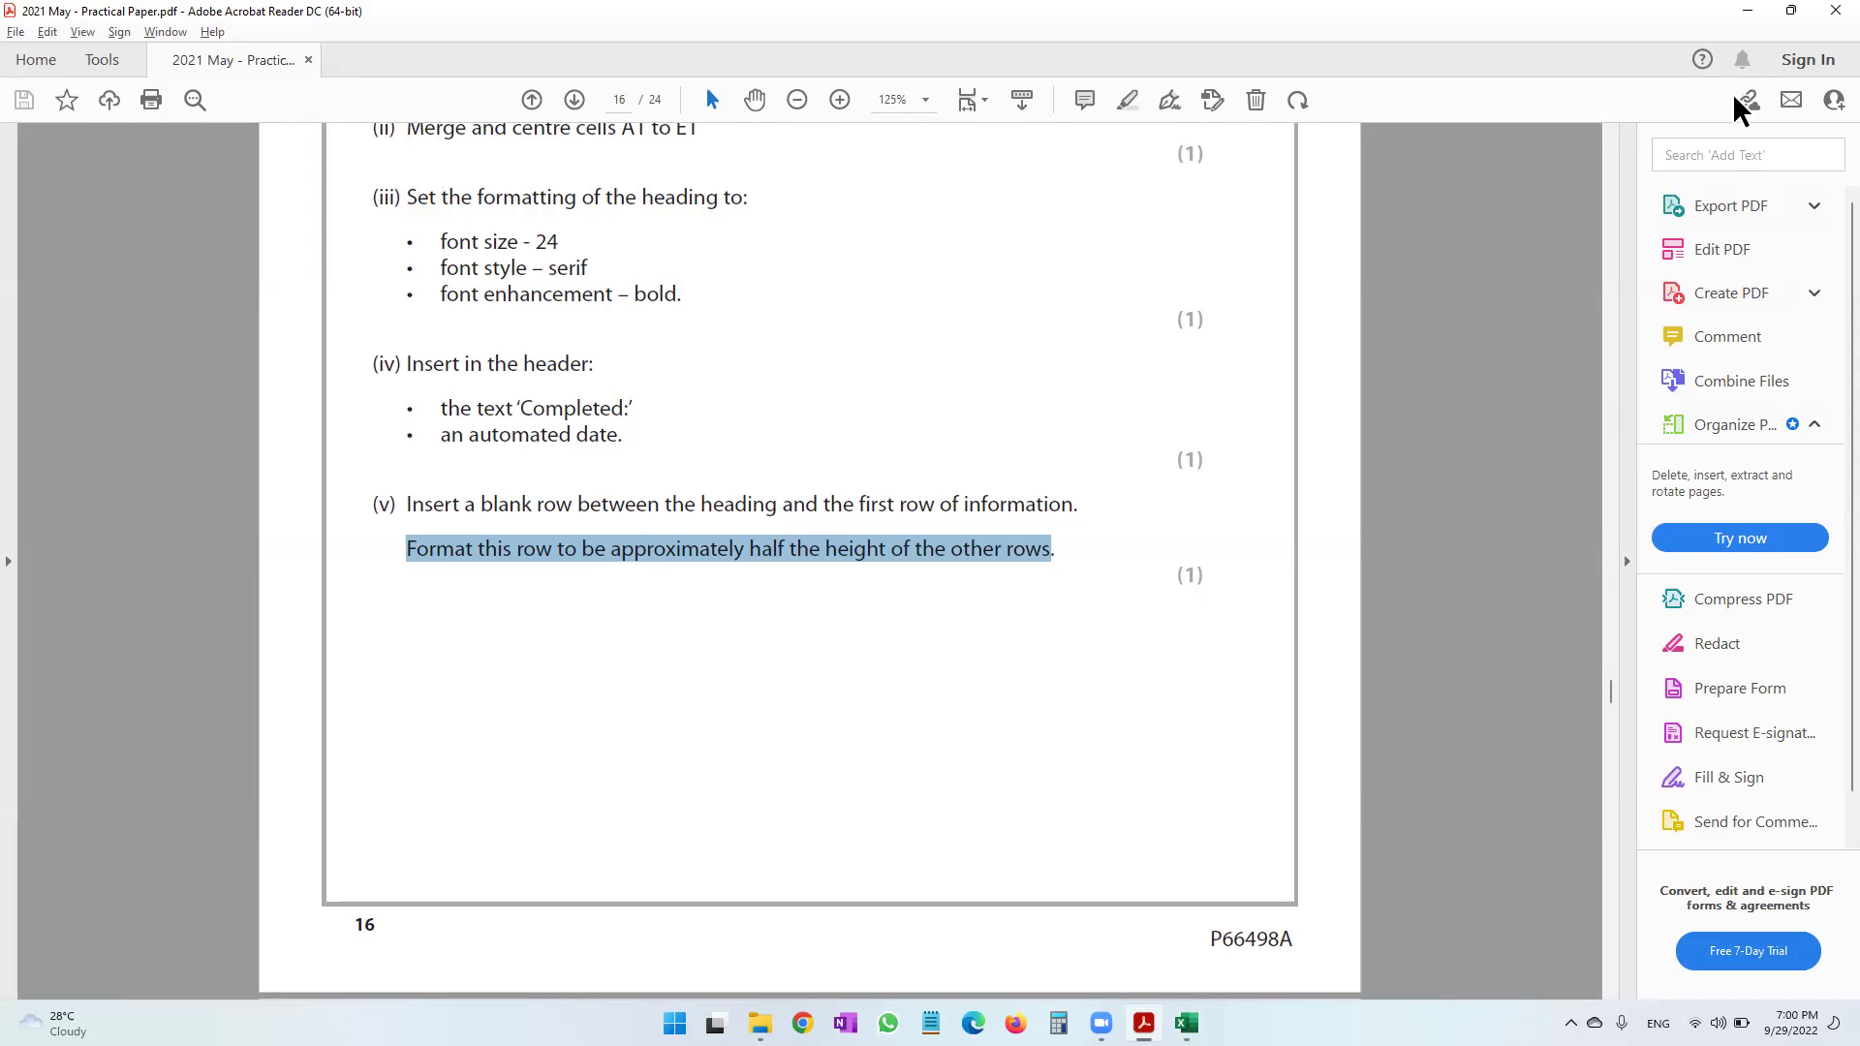
left_click(1745, 17)
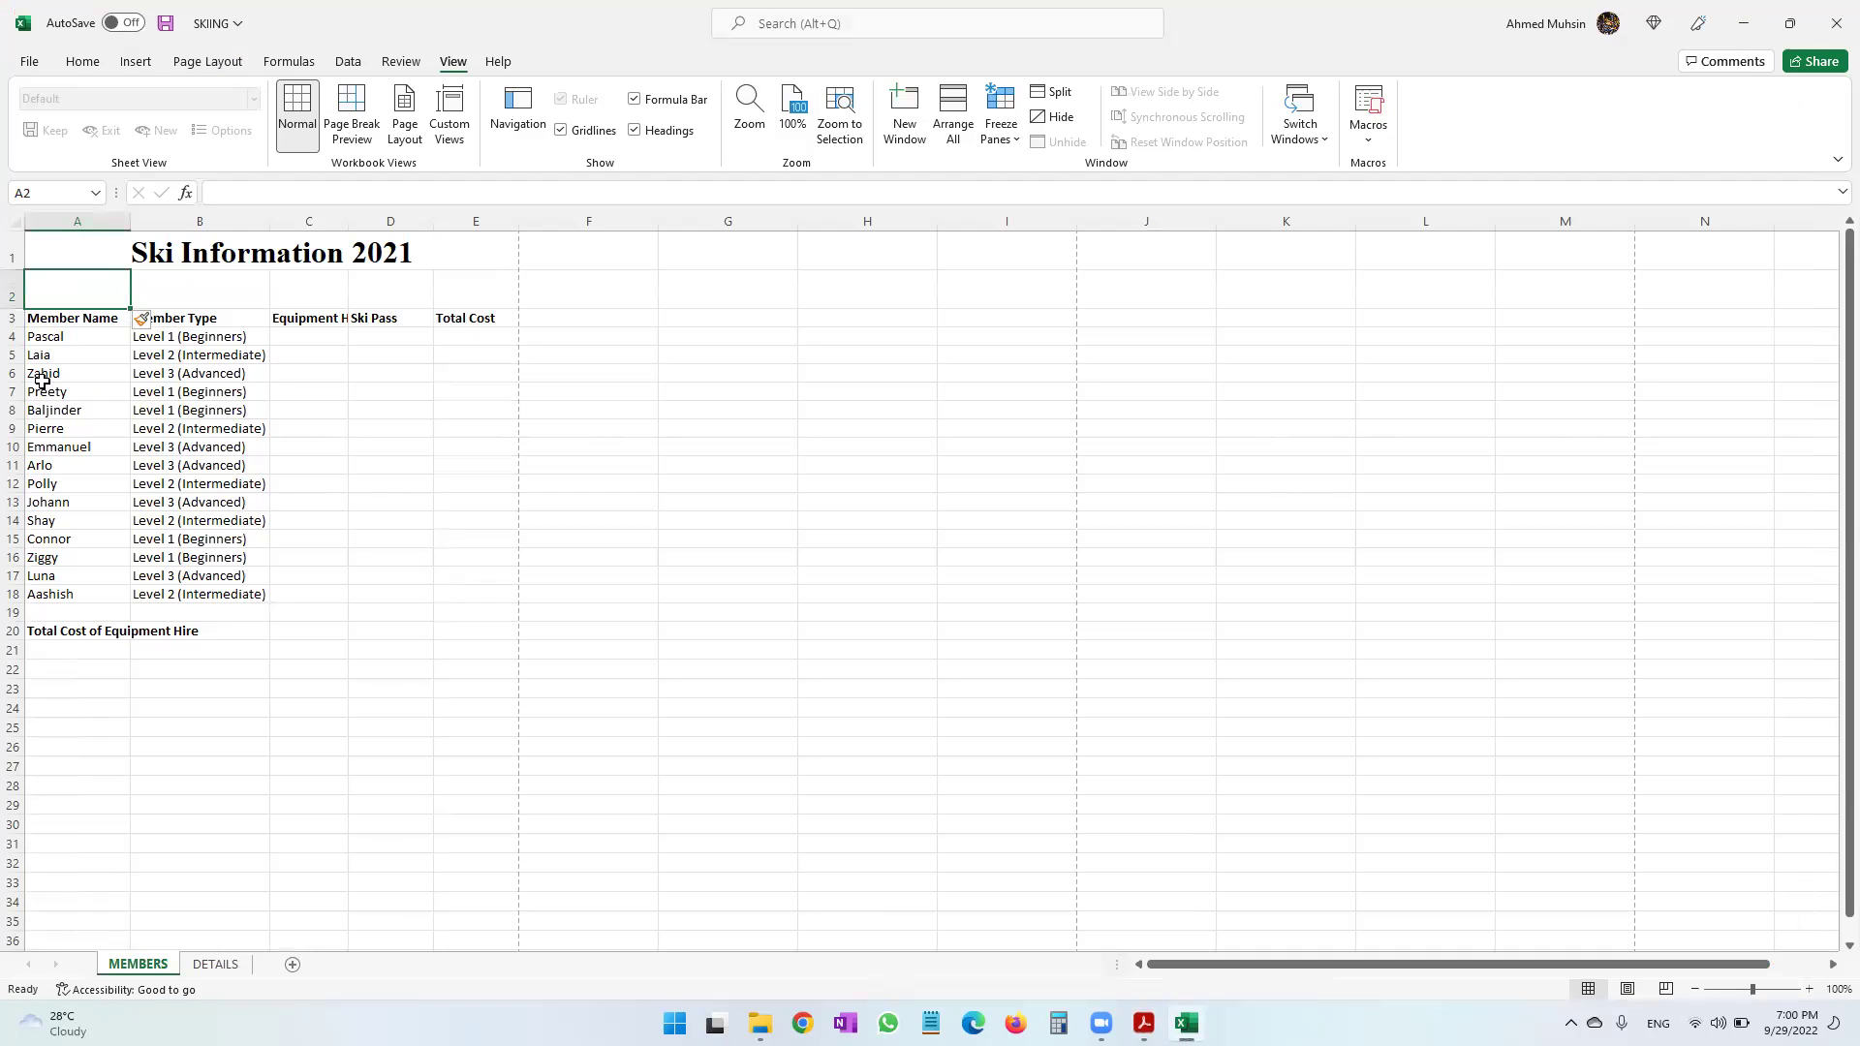
left_click(13, 356)
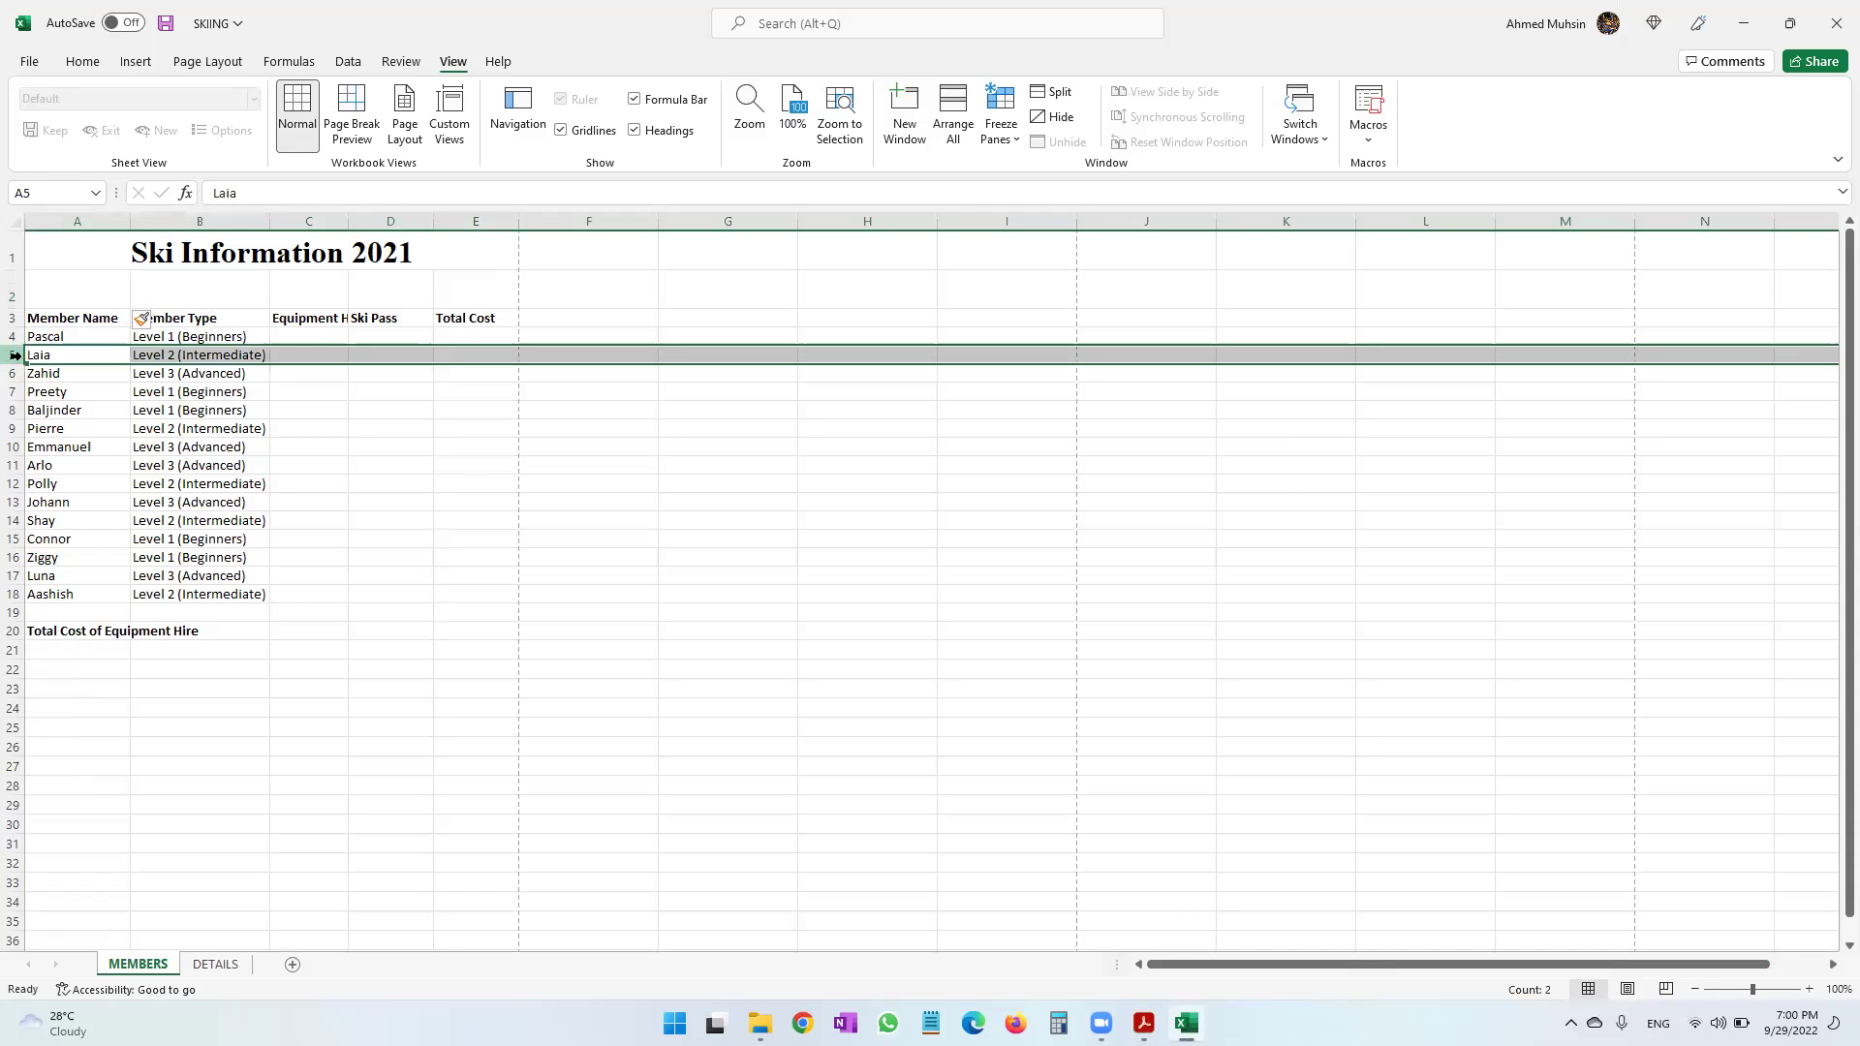
left_click(127, 64)
left_click(94, 66)
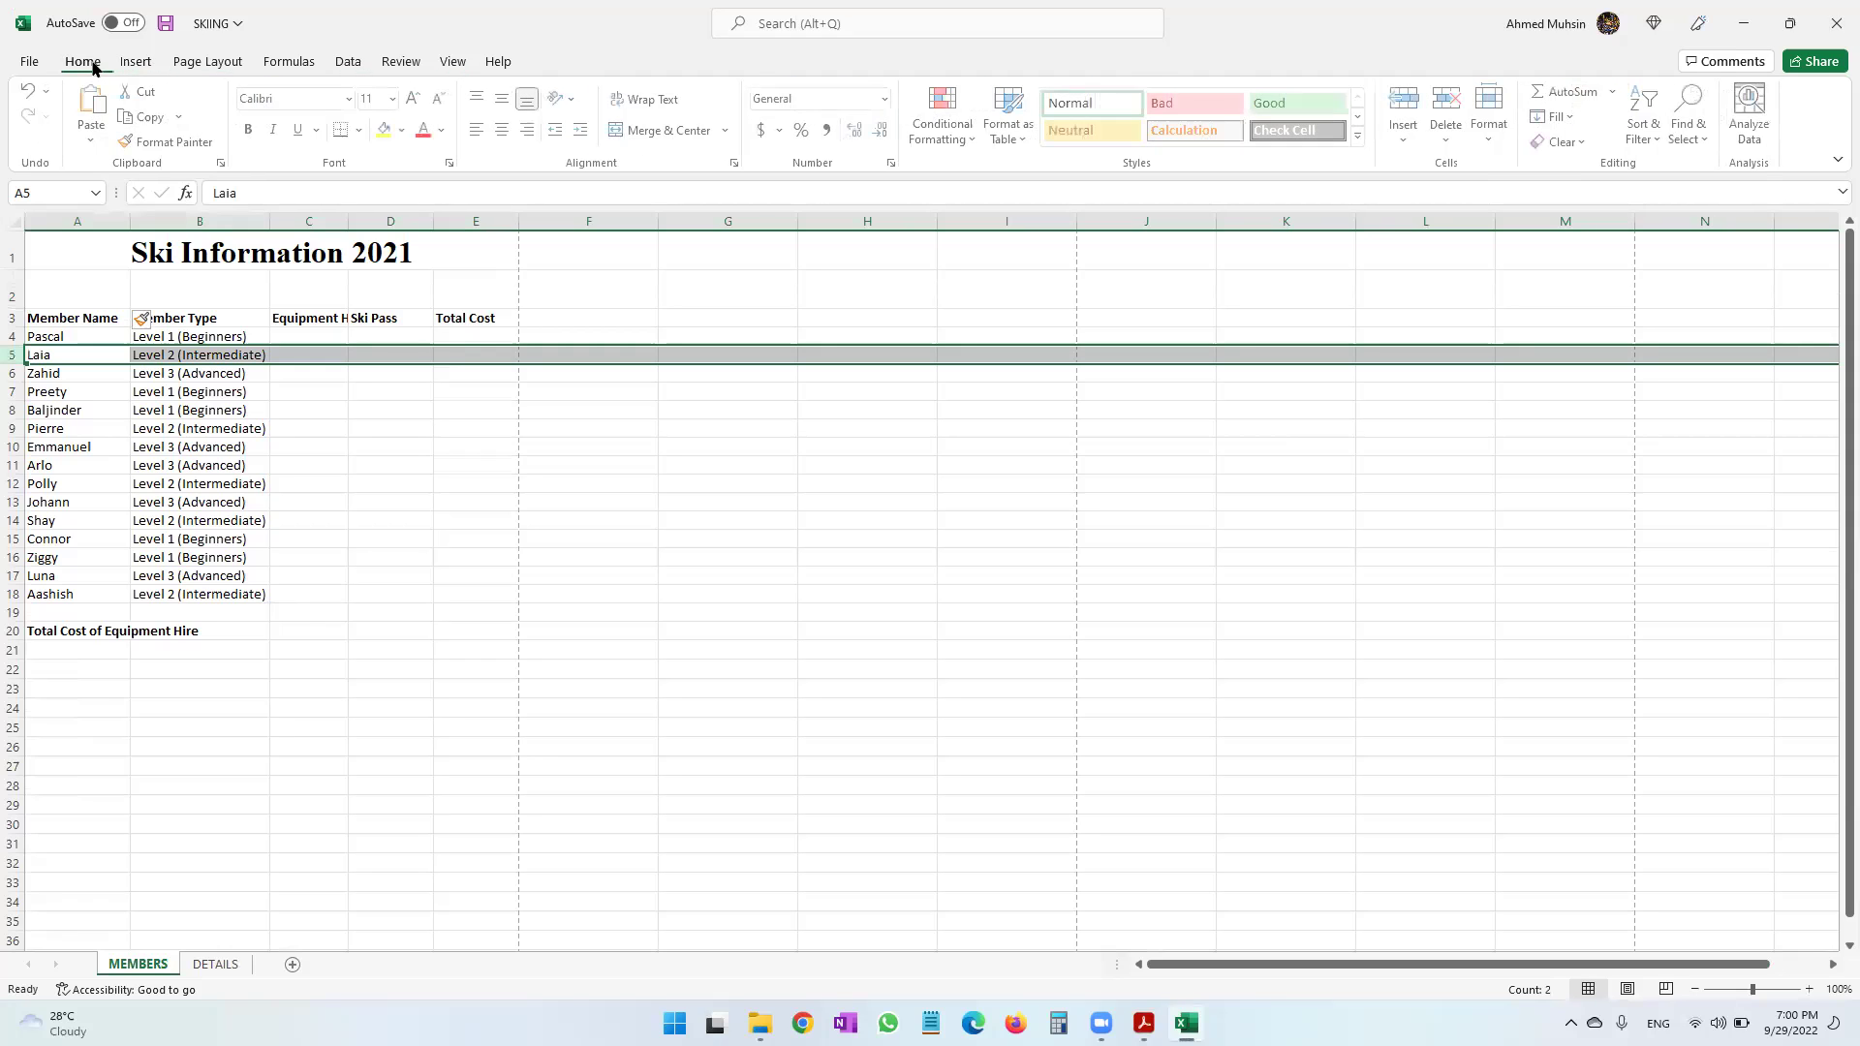
left_click(1489, 126)
left_click(1541, 196)
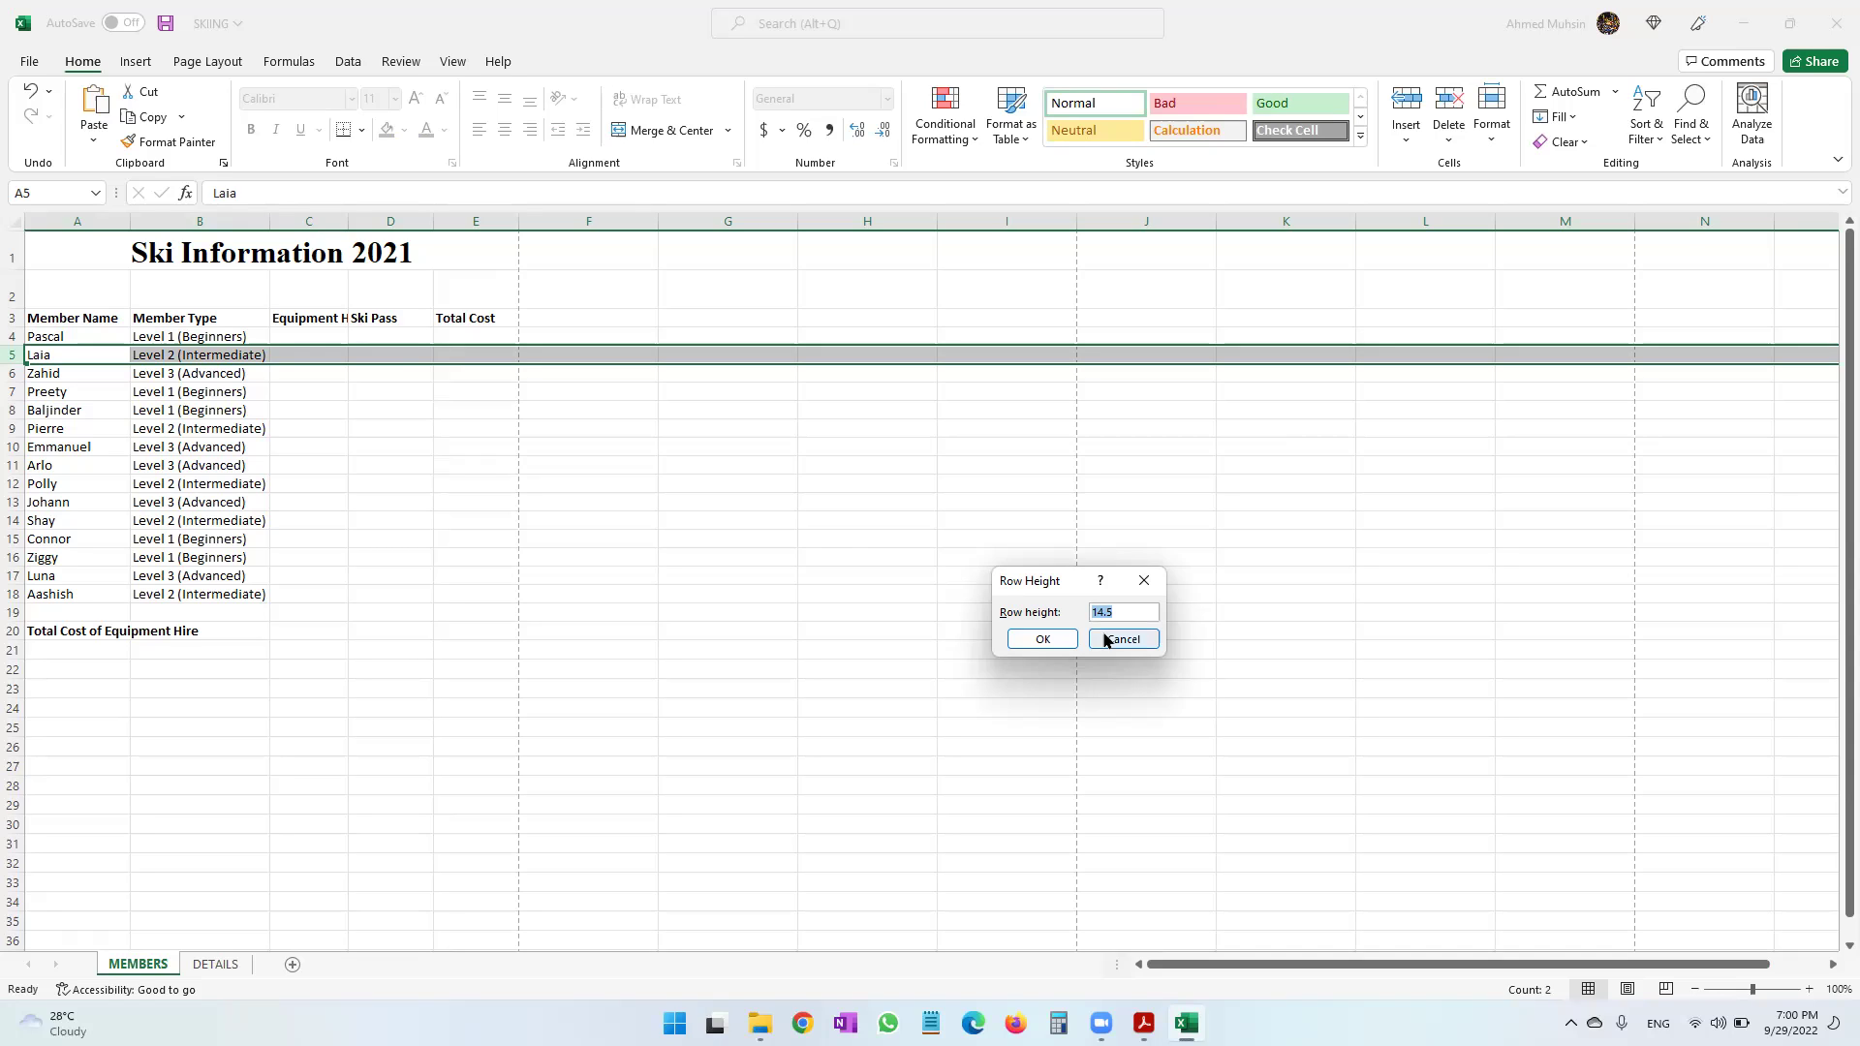
left_click(1035, 642)
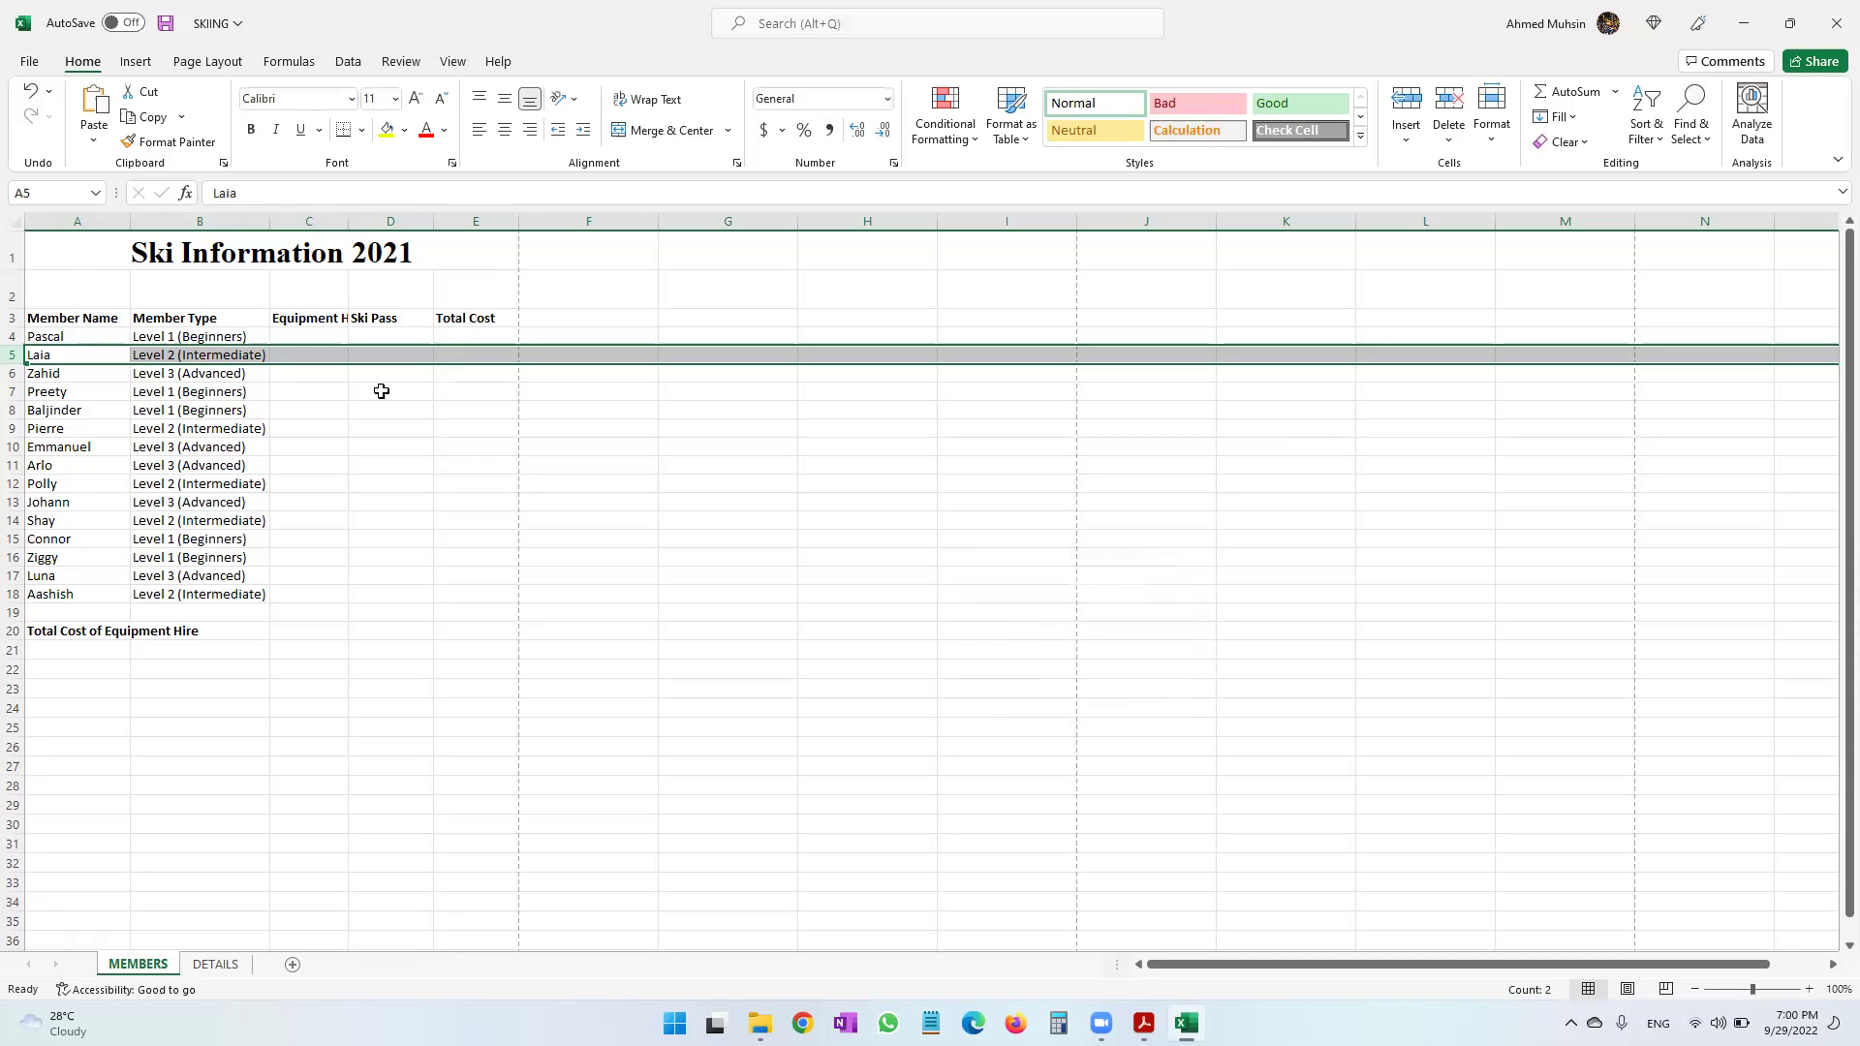
Set the height of the blank row between the heading and the column titles to 7.25.
left_click(13, 294)
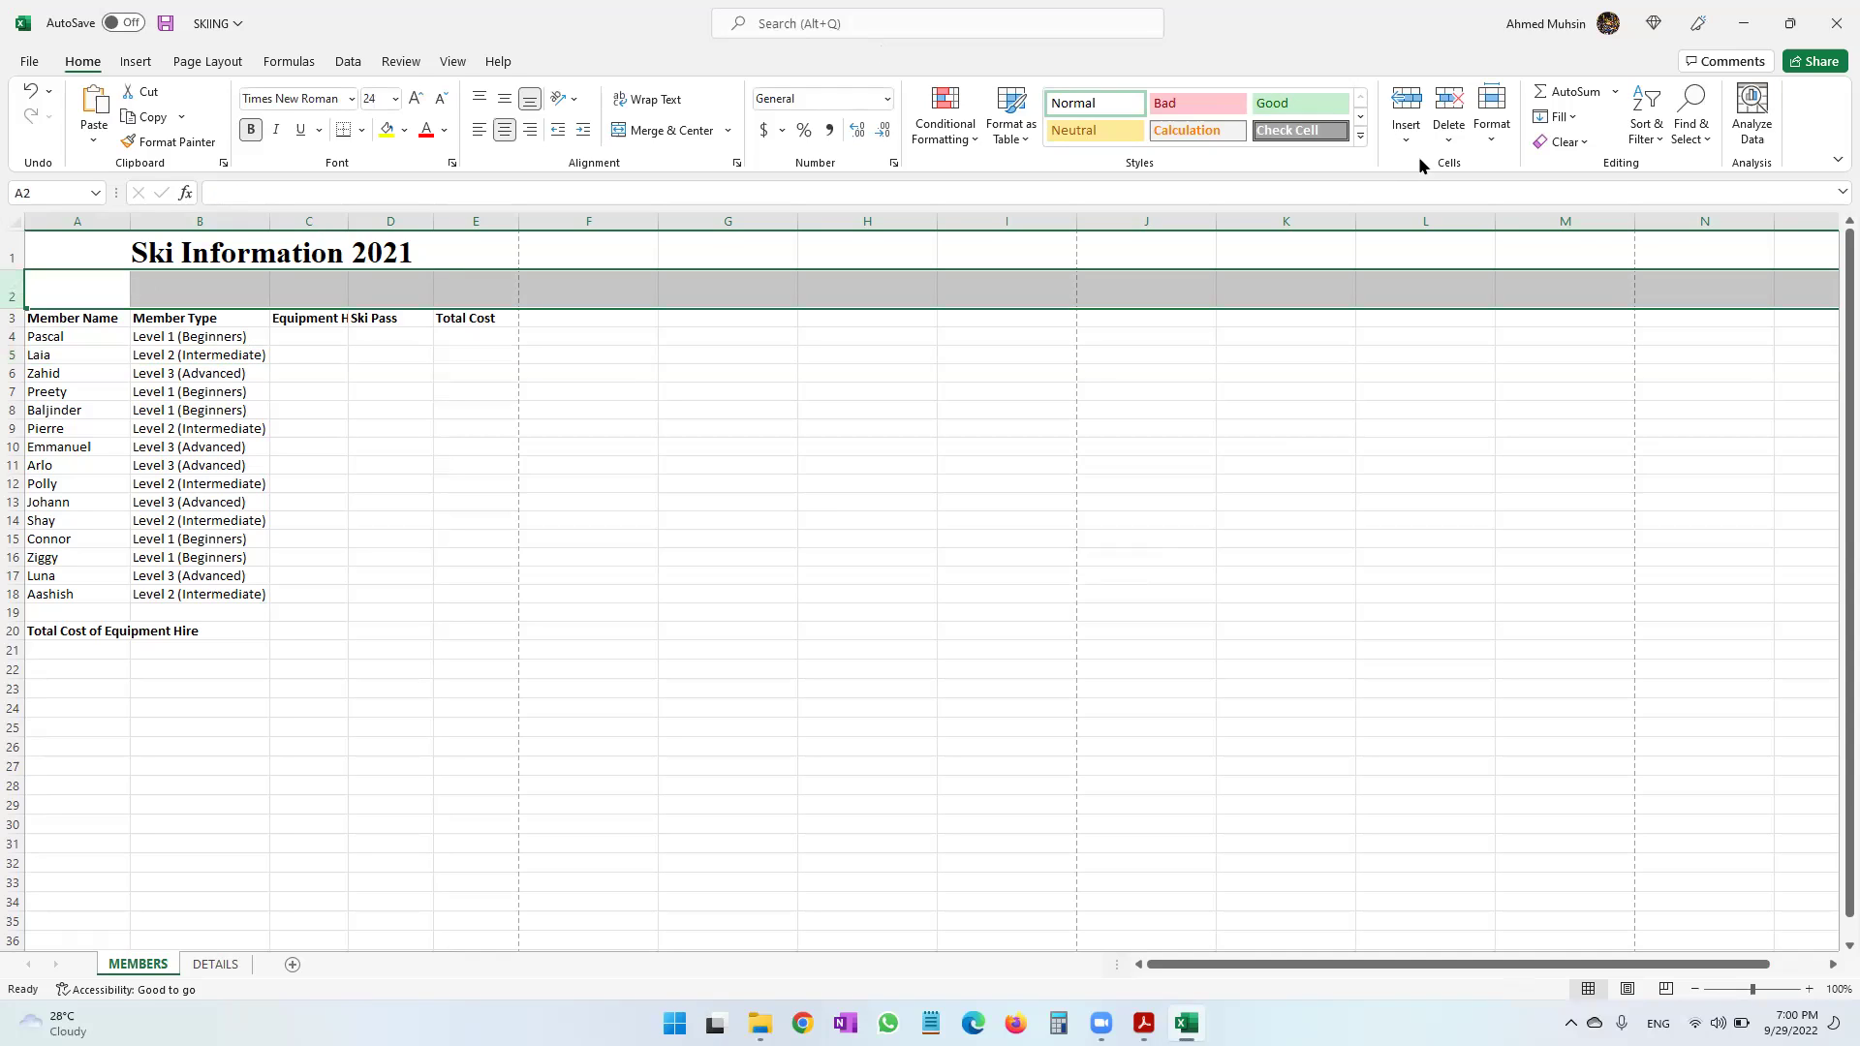
left_click(1482, 145)
left_click(1542, 198)
type("7.25")
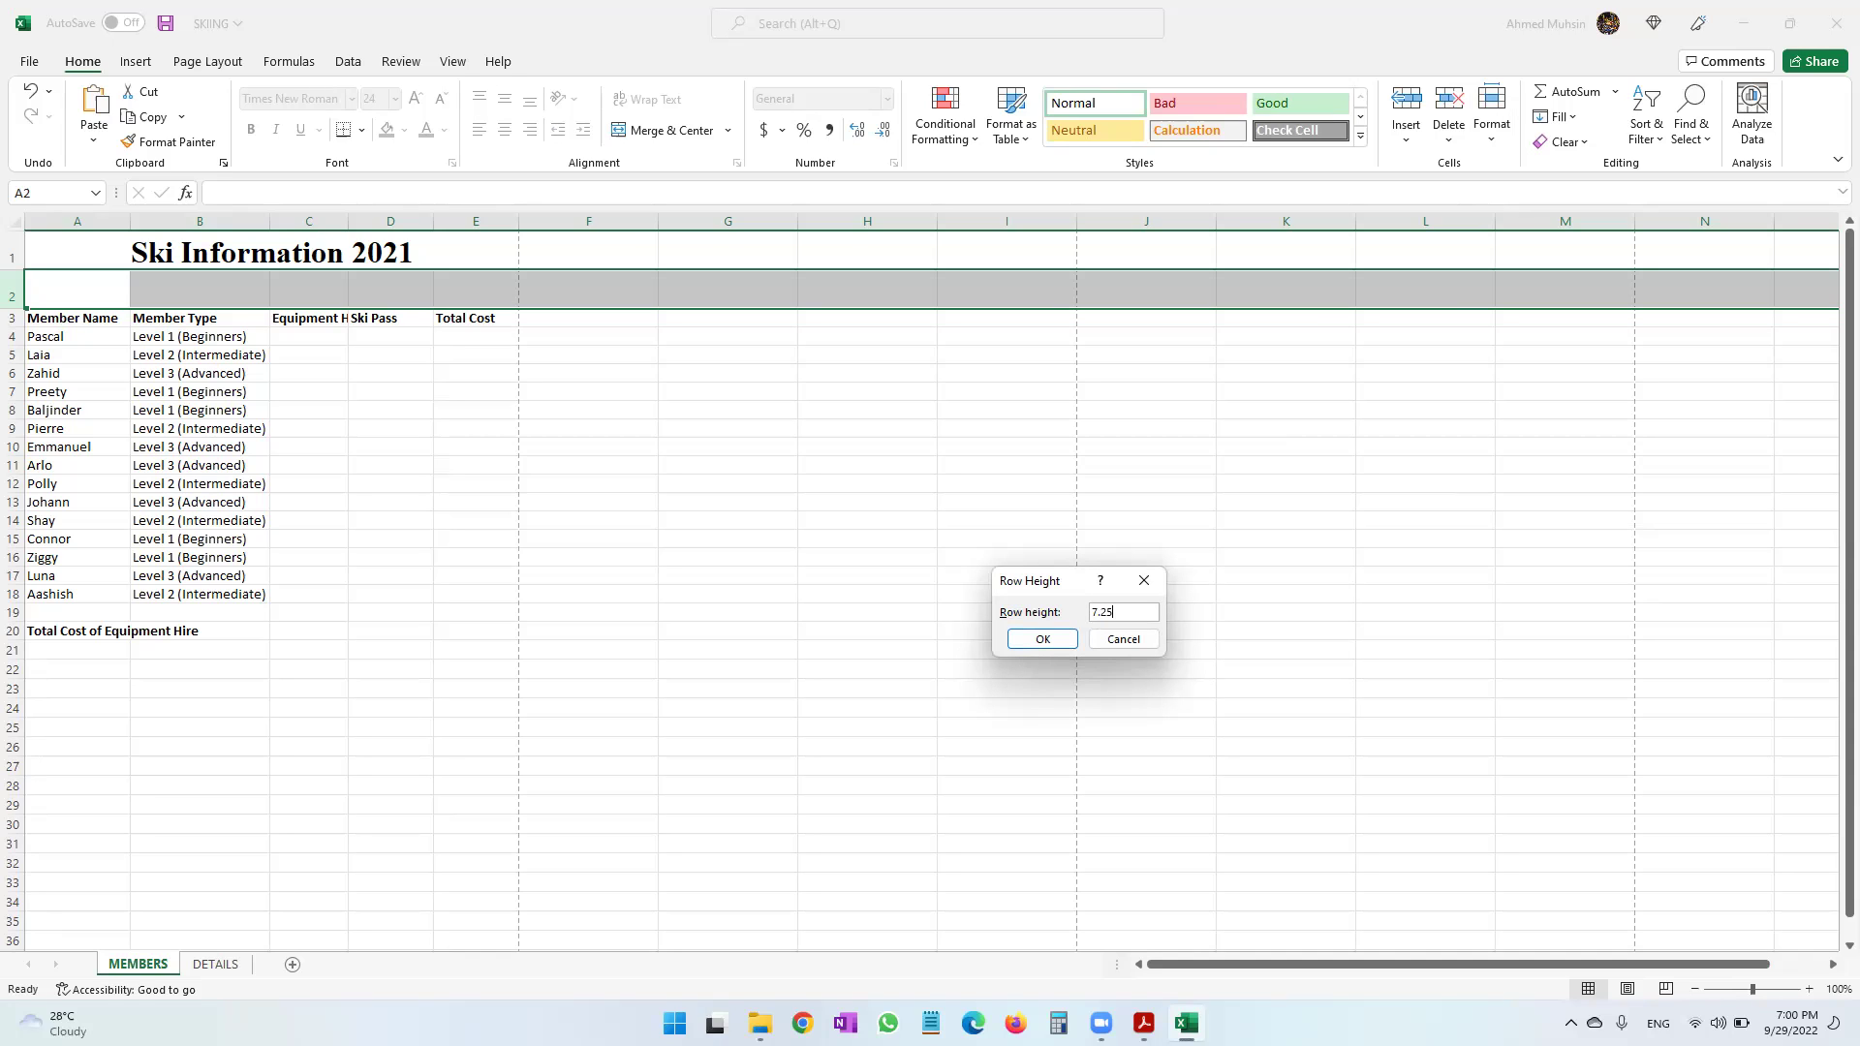
key("Return")
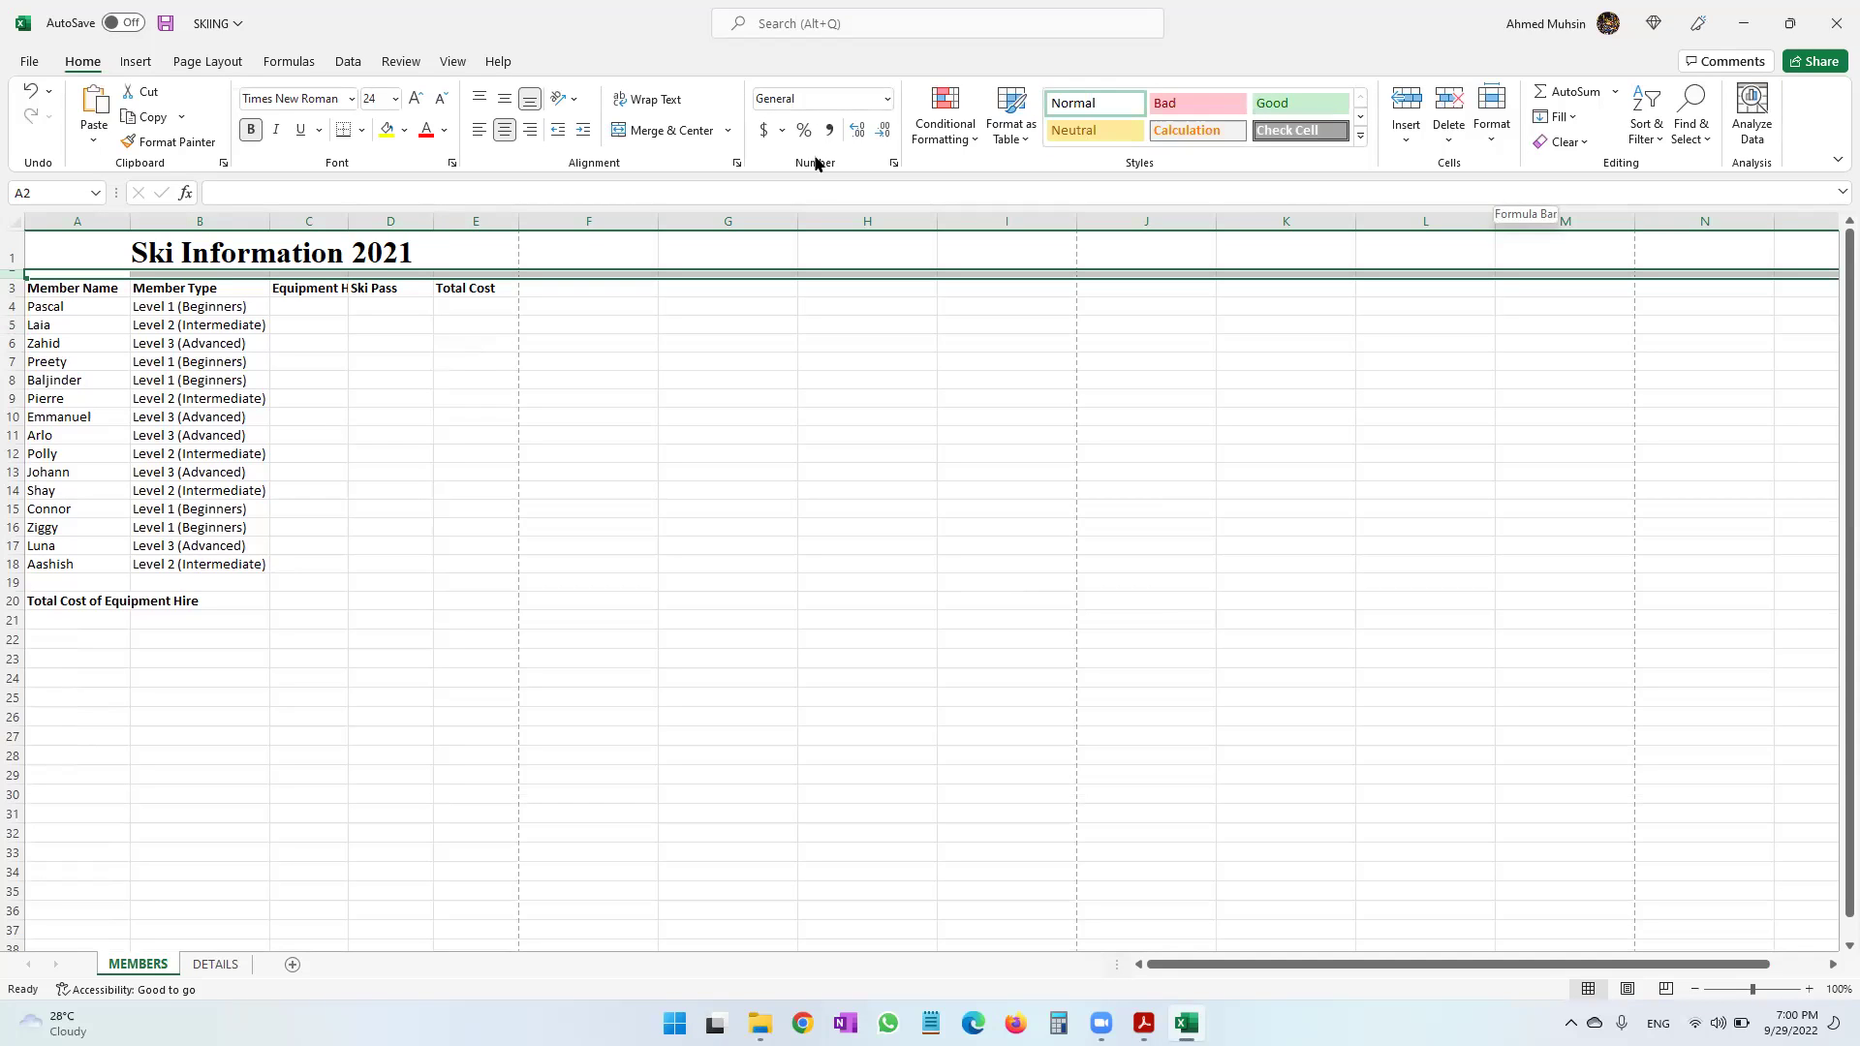
left_click_drag(223, 396, 240, 554)
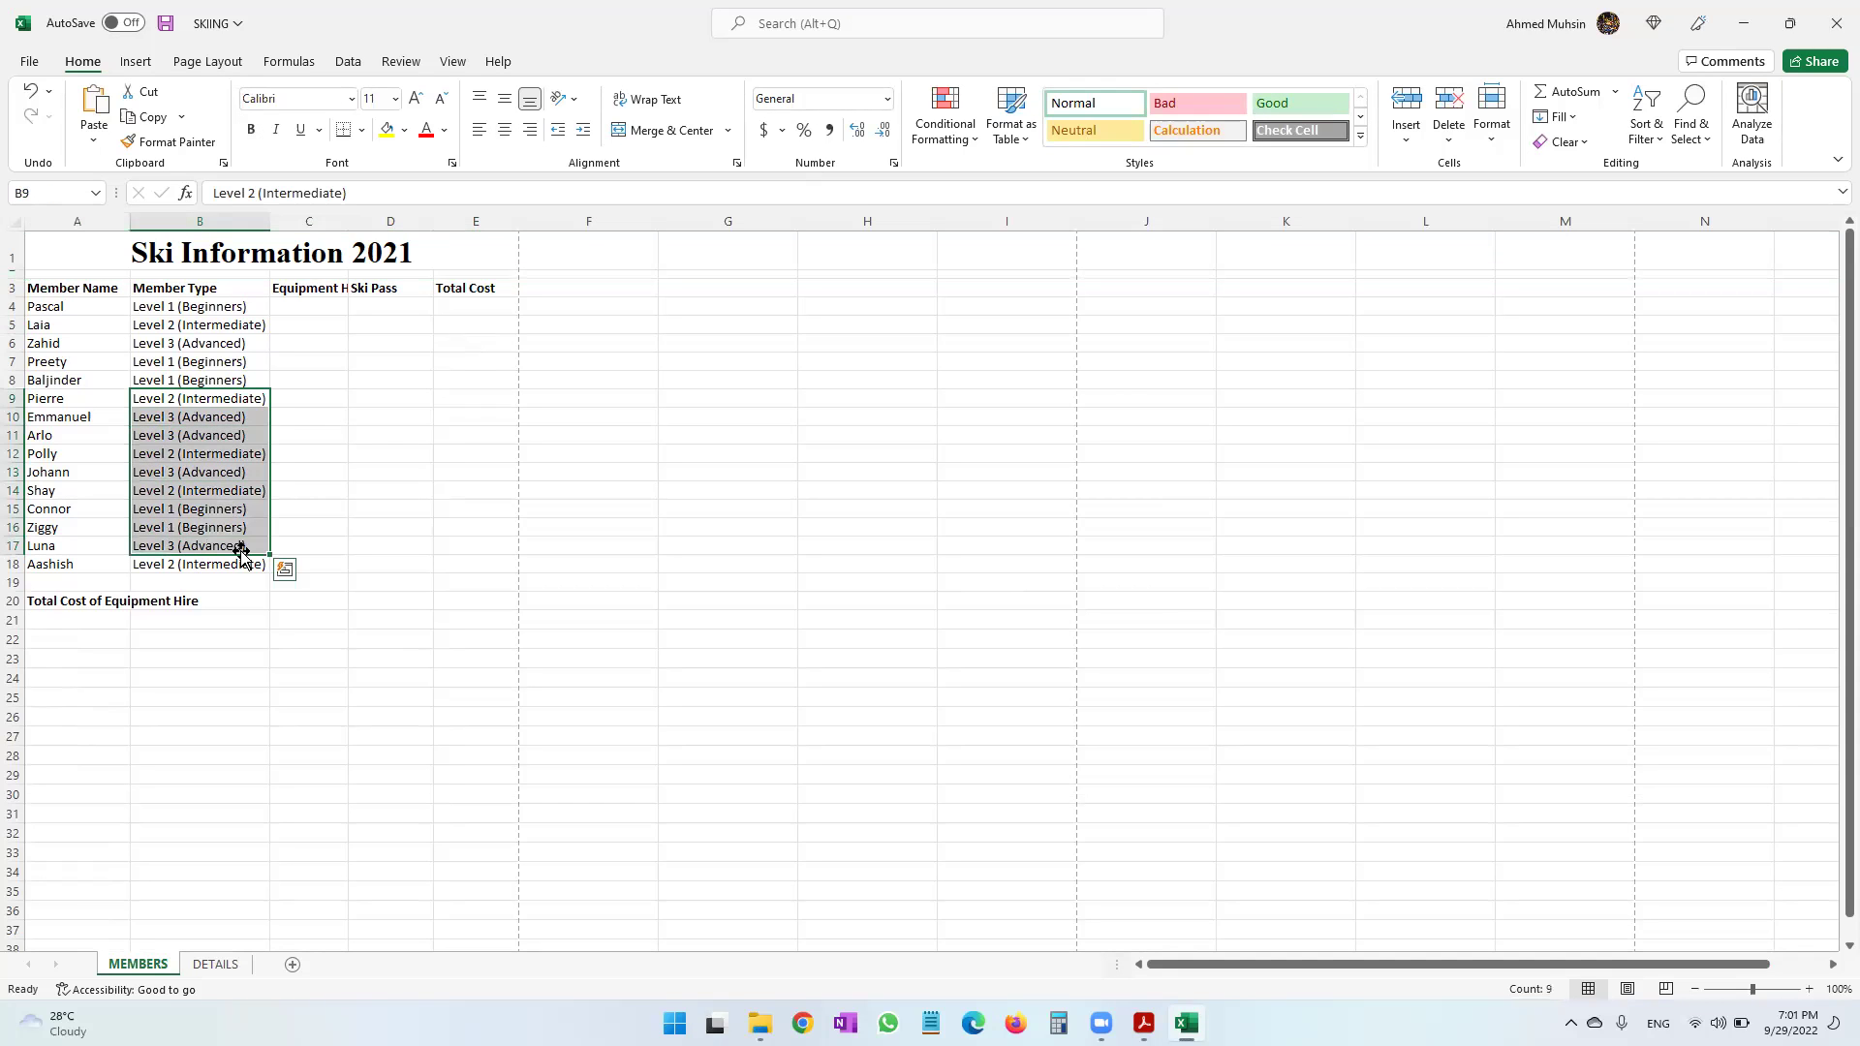
Read Task B1b (i) in the practical paper, and autofit column C on the MEMBERS worksheet to its "Equipment Hire" title.
key("alt+Tab")
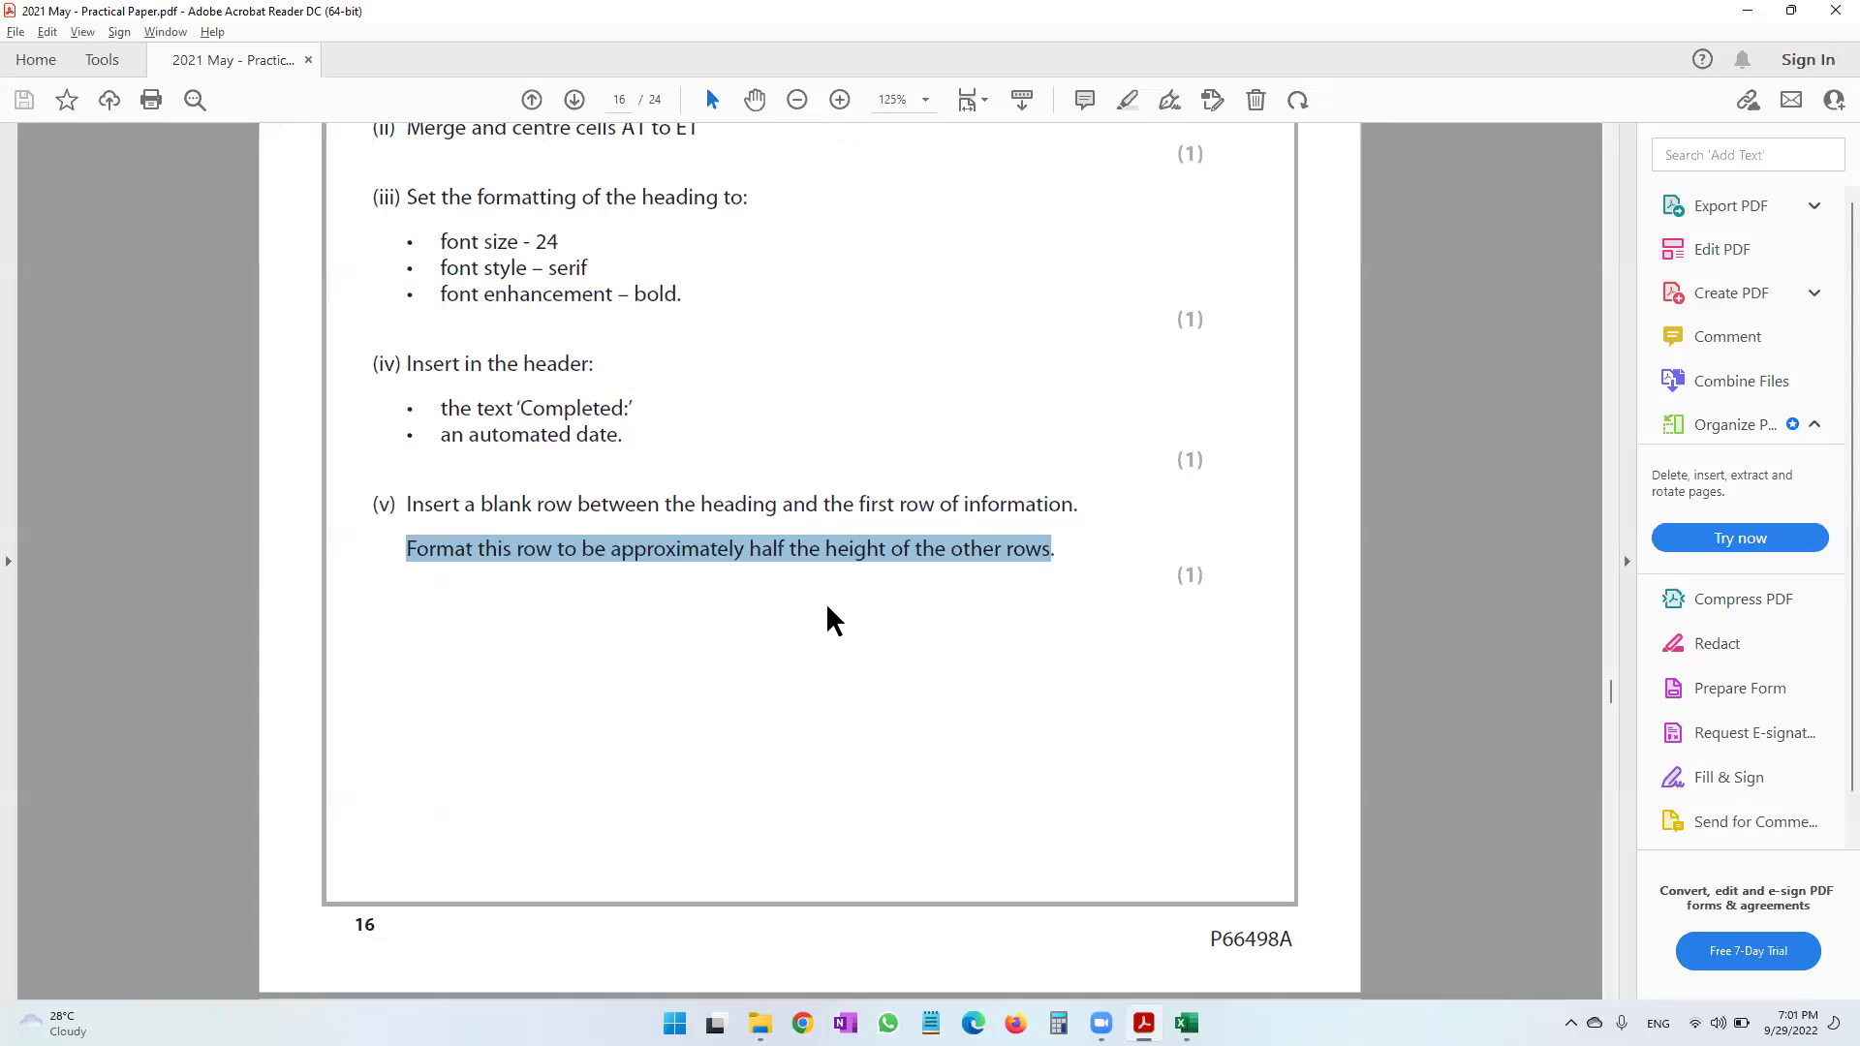
scroll(828, 608, "down", 10)
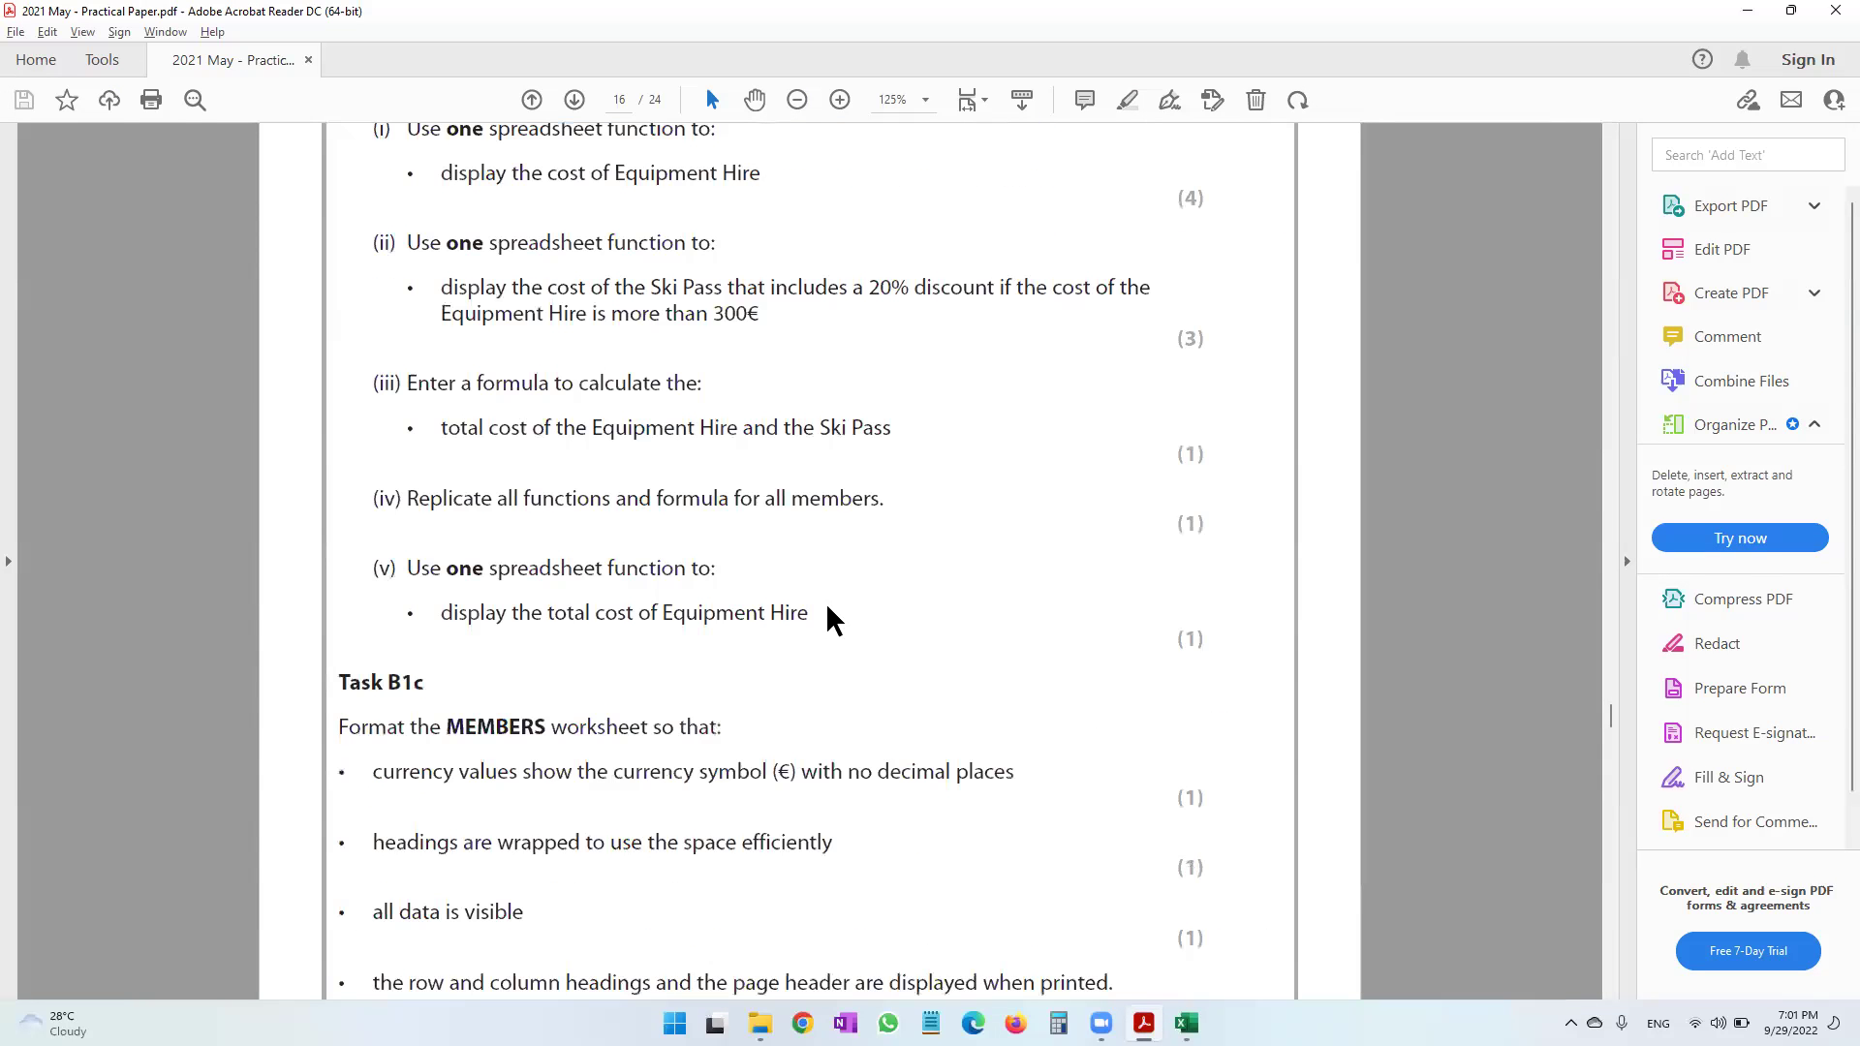
scroll(828, 608, "up", 3)
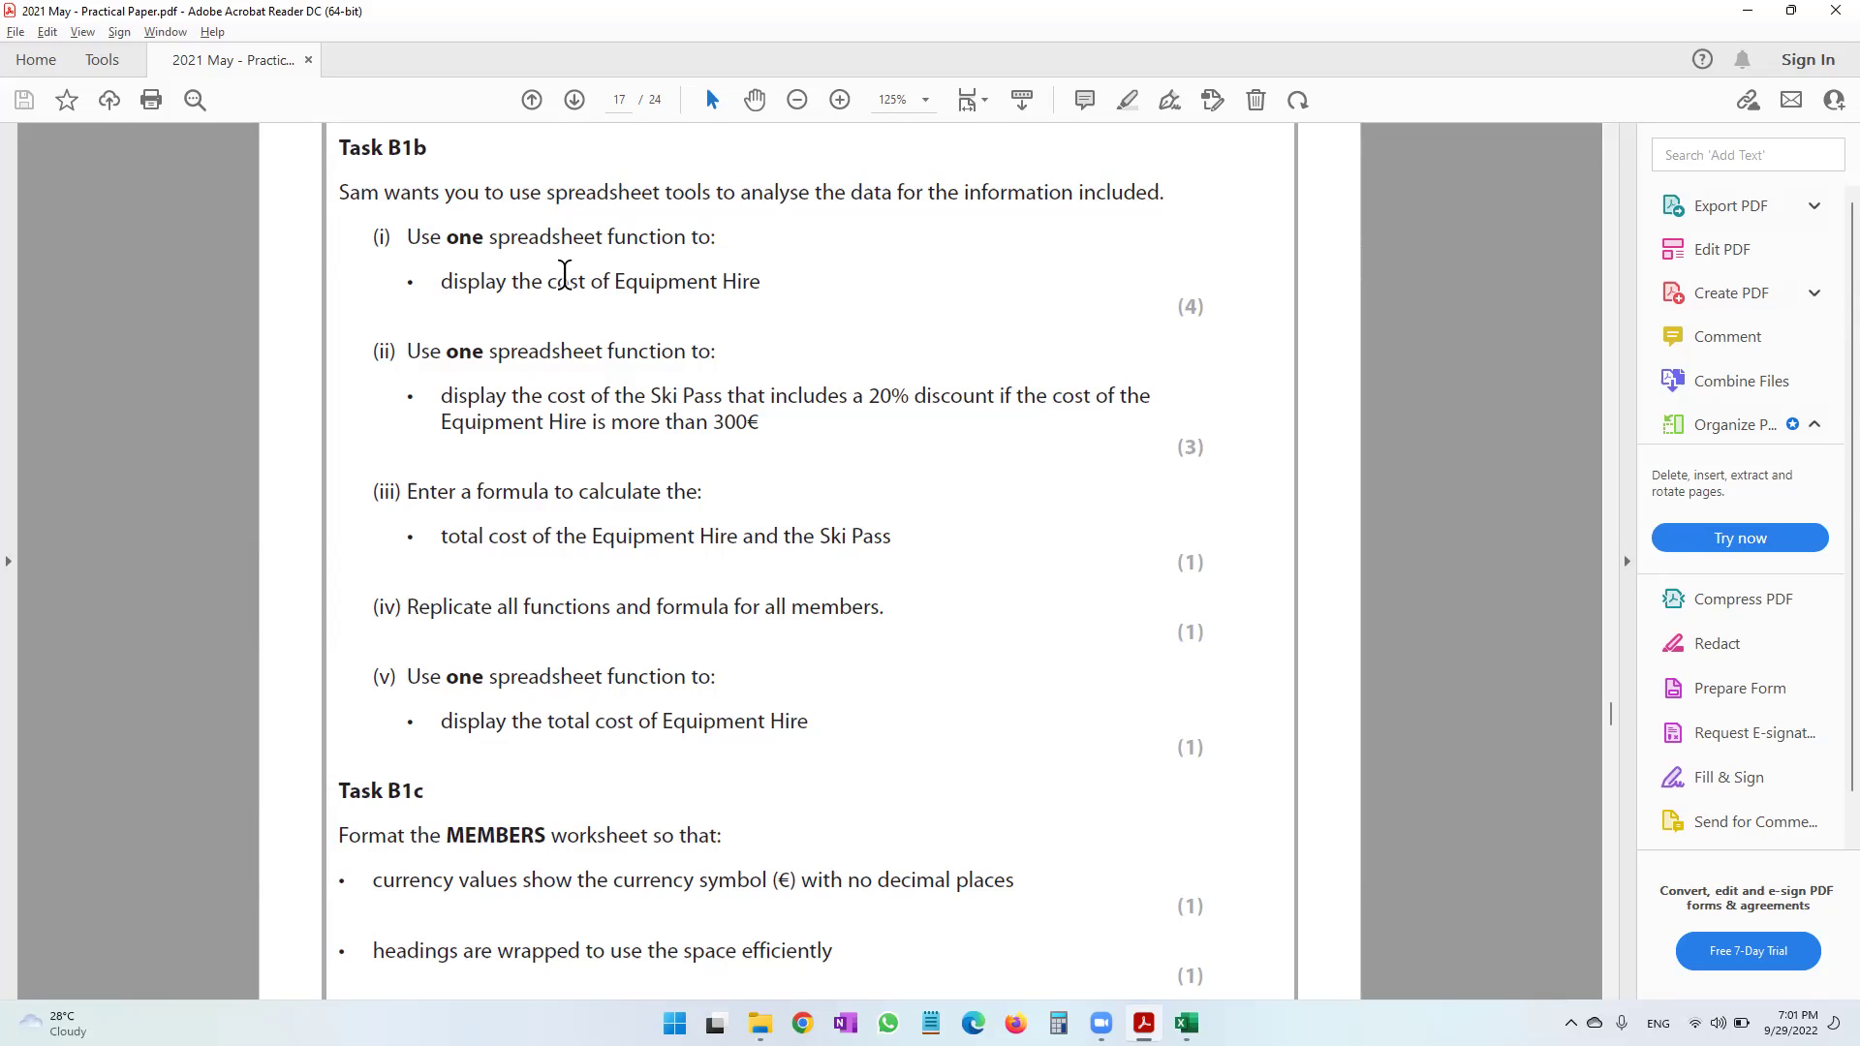
left_click_drag(1071, 194, 1144, 209)
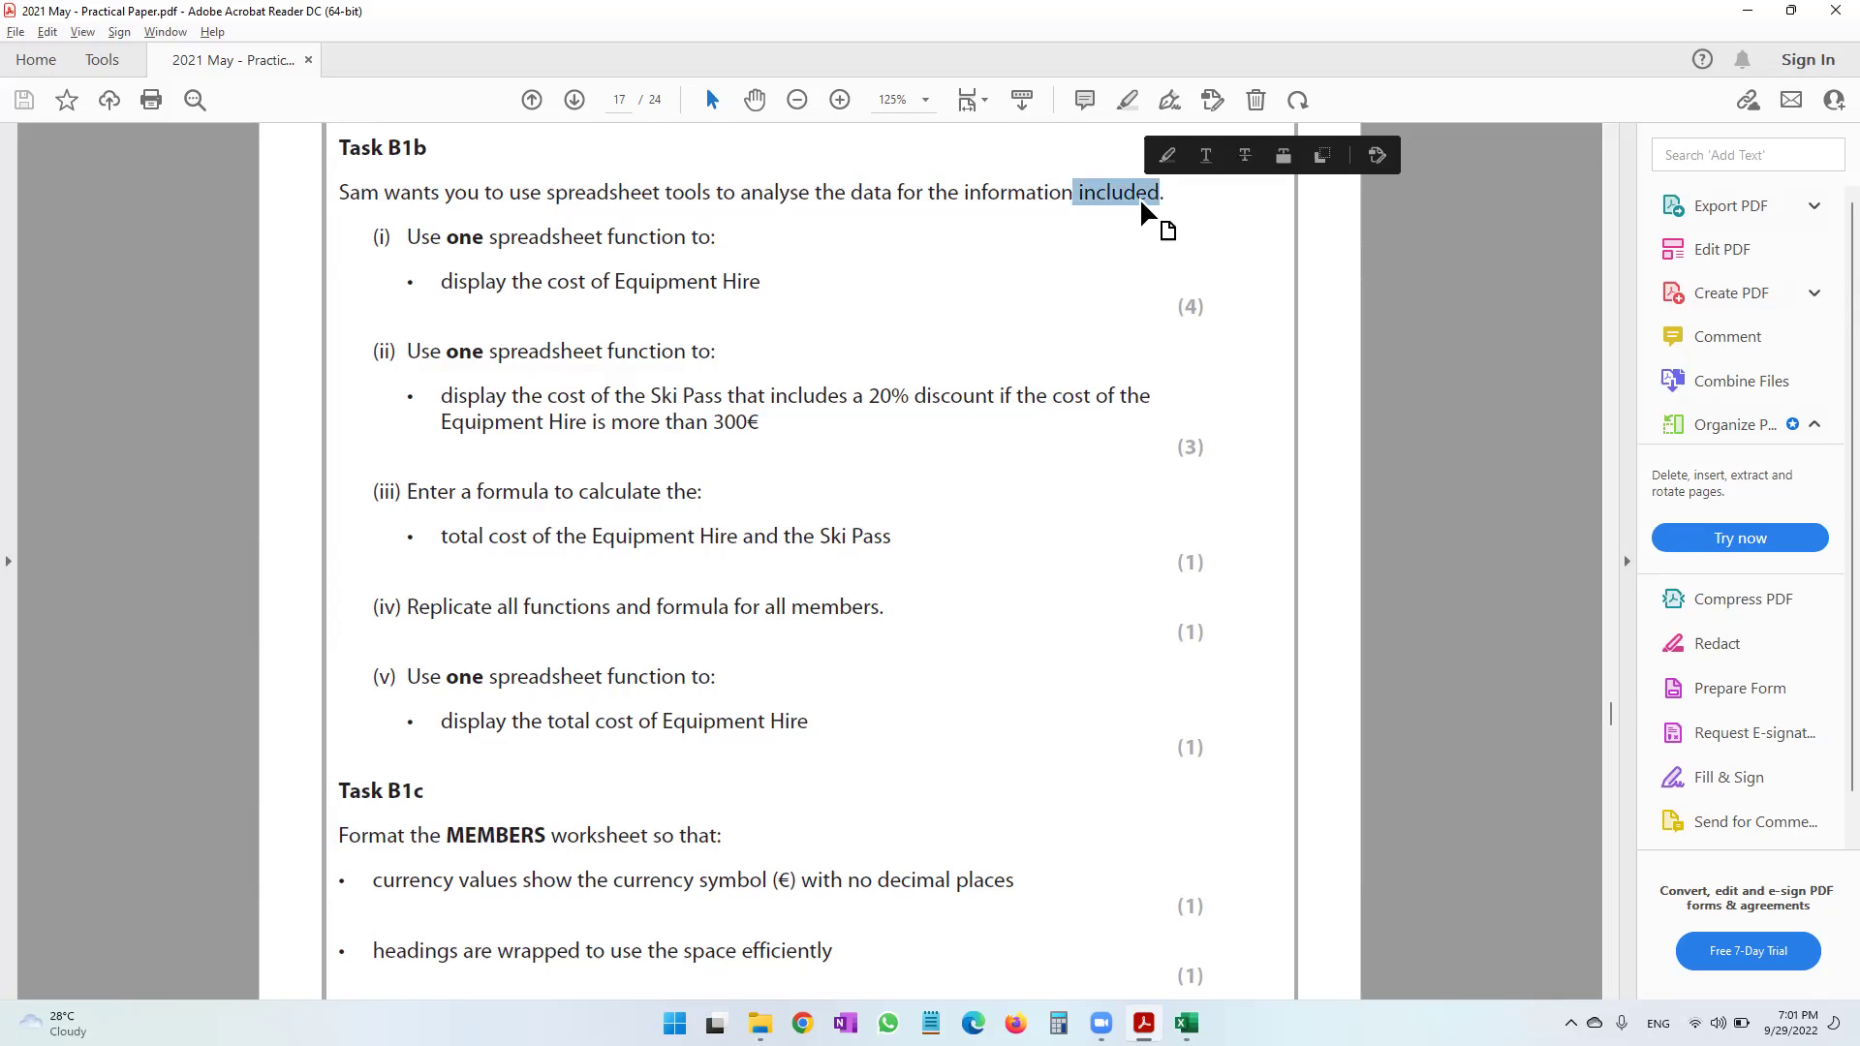
left_click_drag(490, 237, 715, 240)
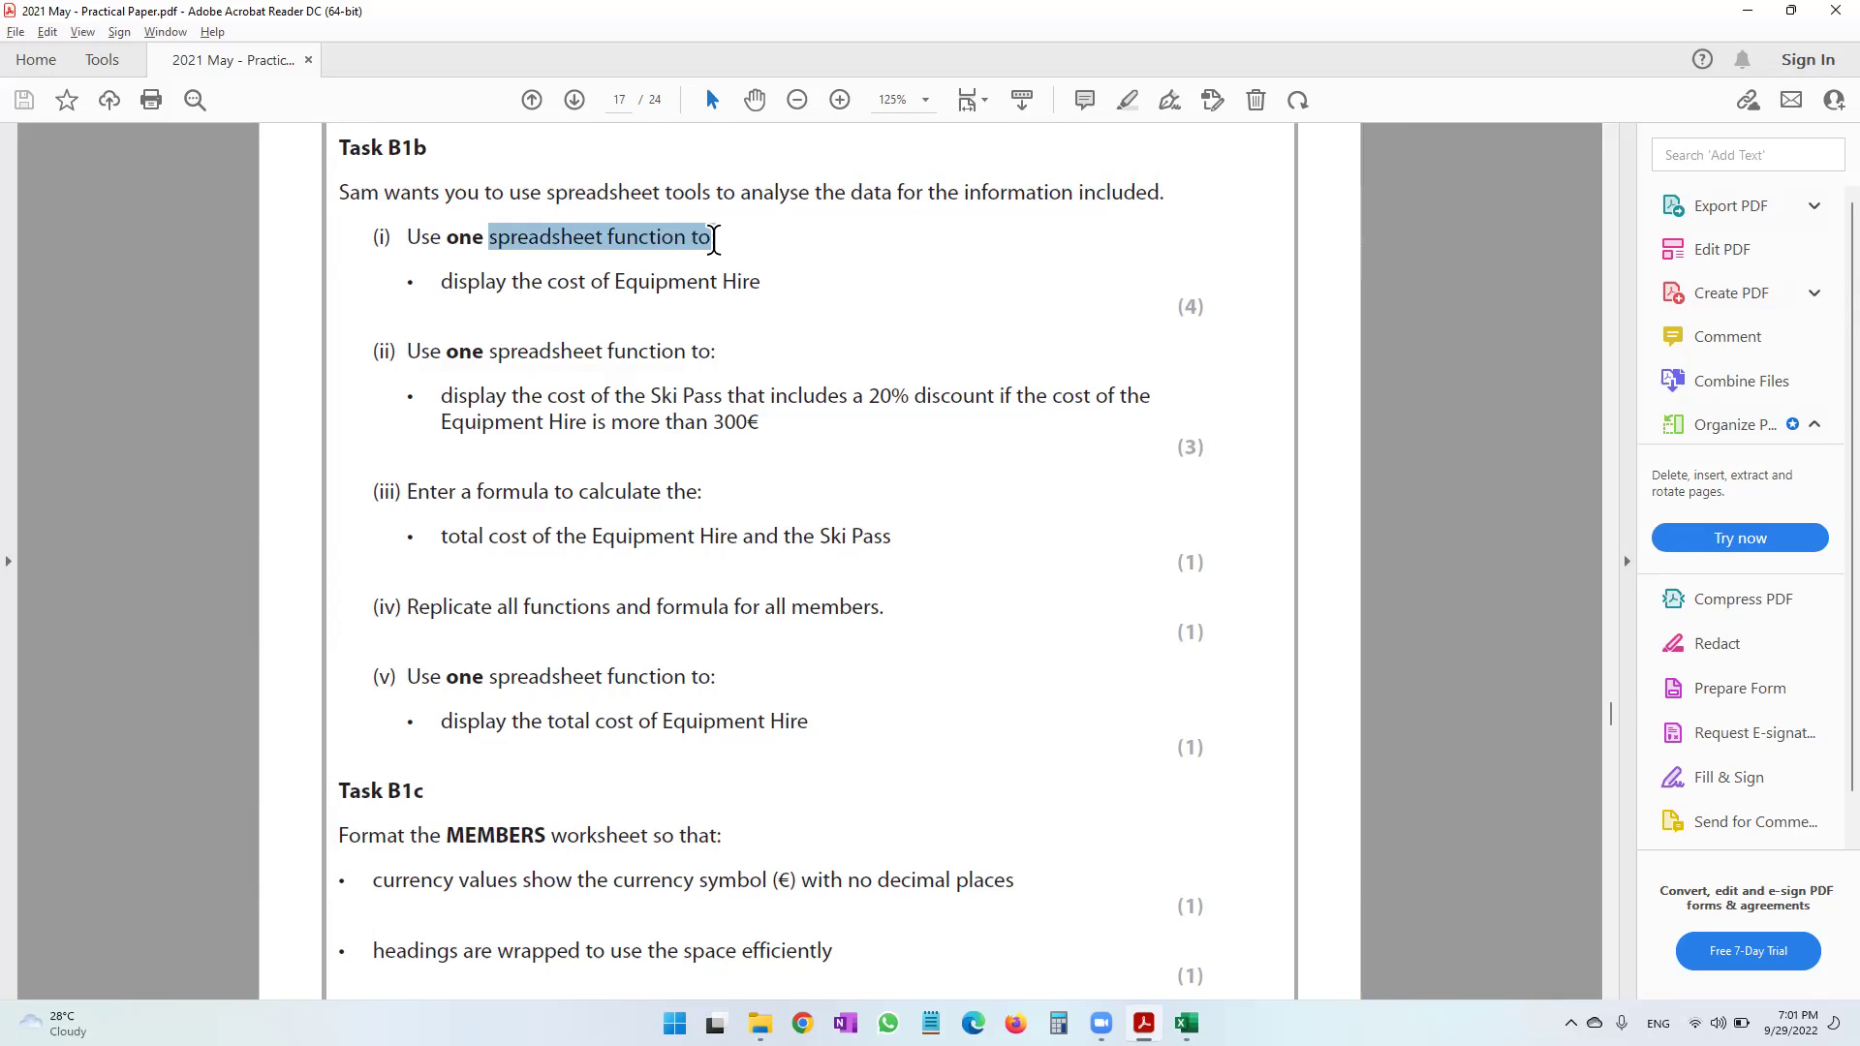
left_click_drag(515, 282, 758, 290)
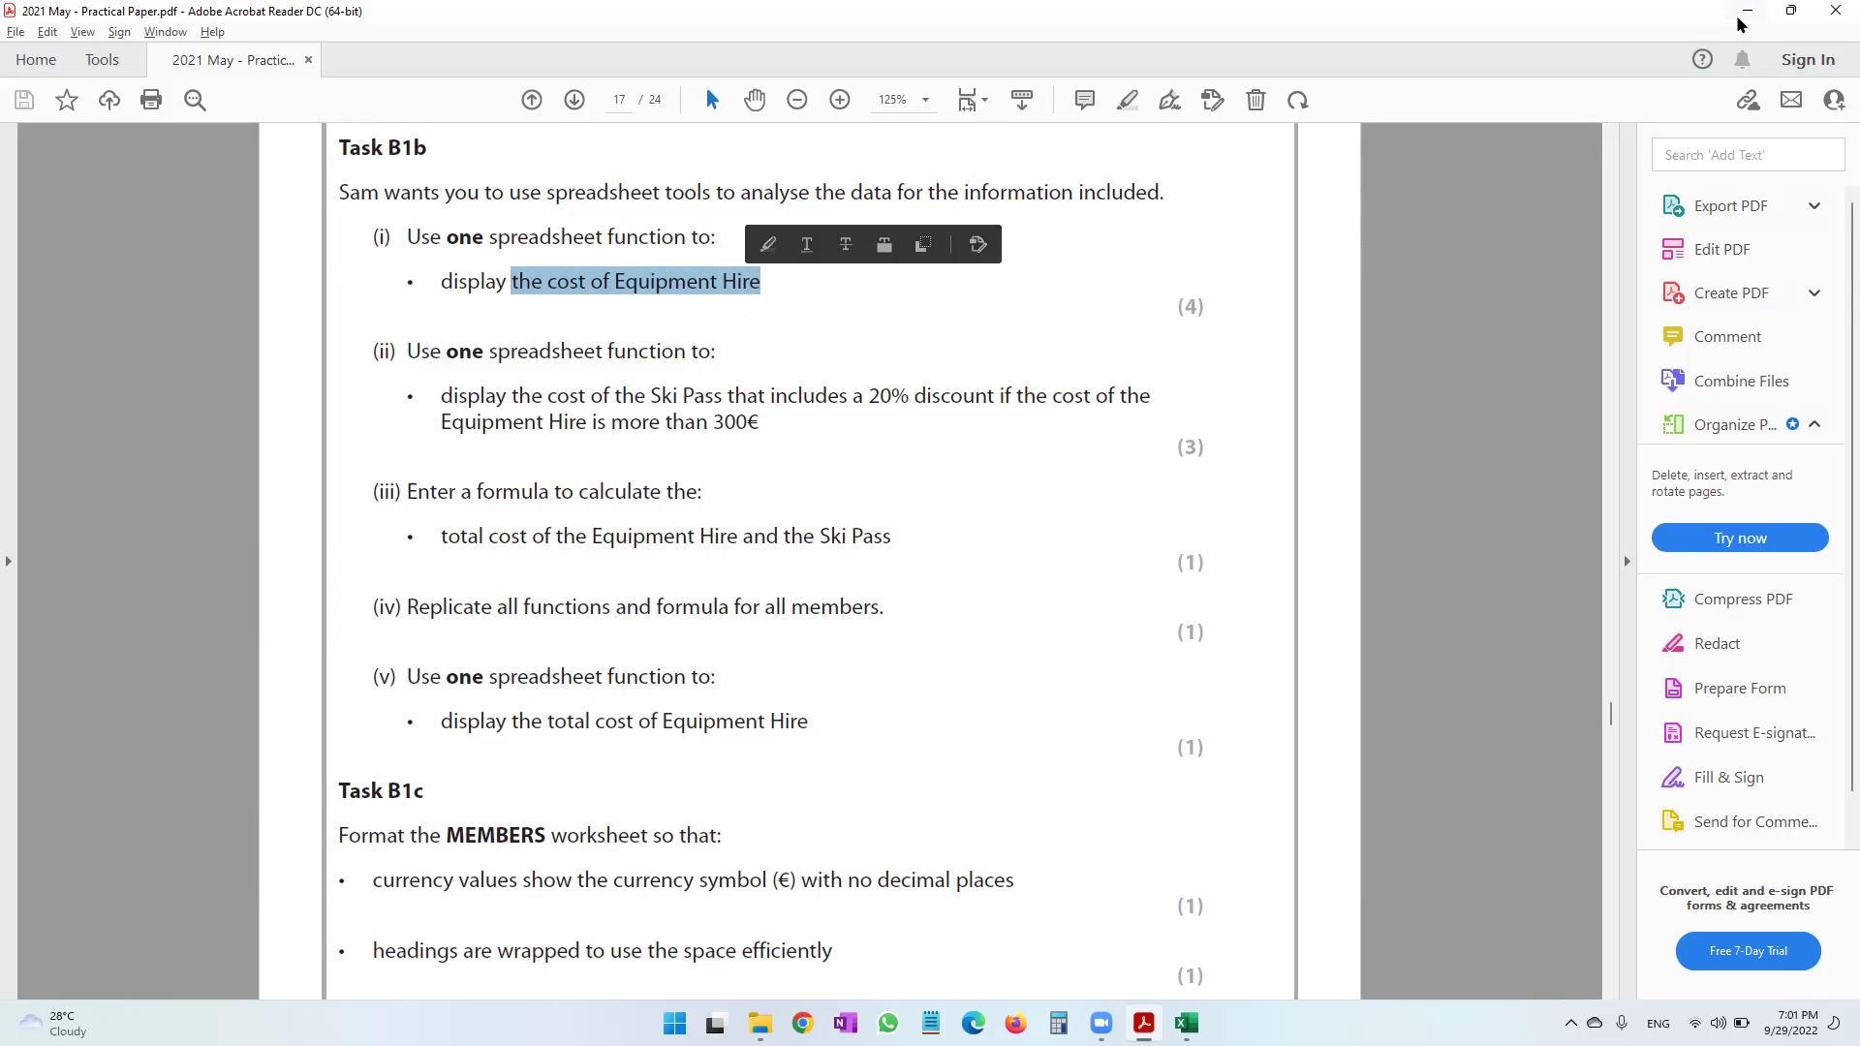
key("alt+Tab")
left_click(300, 311)
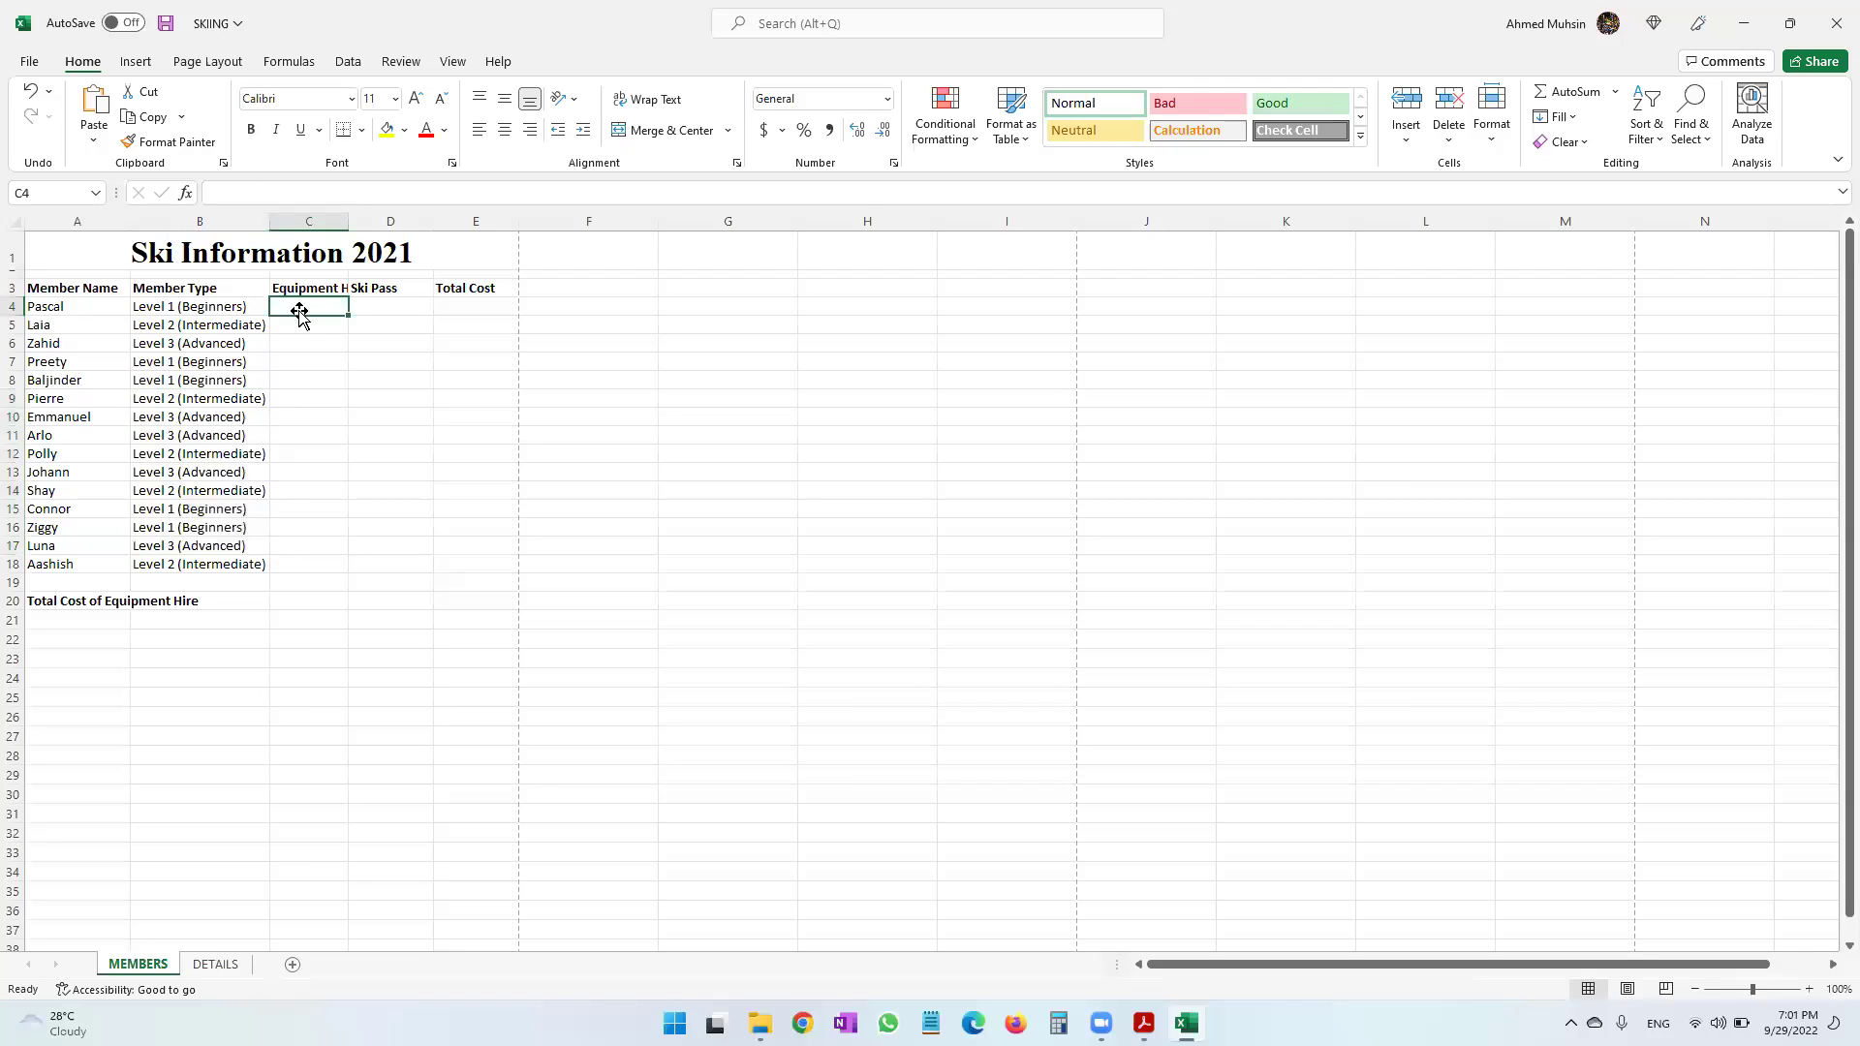
double_click(348, 222)
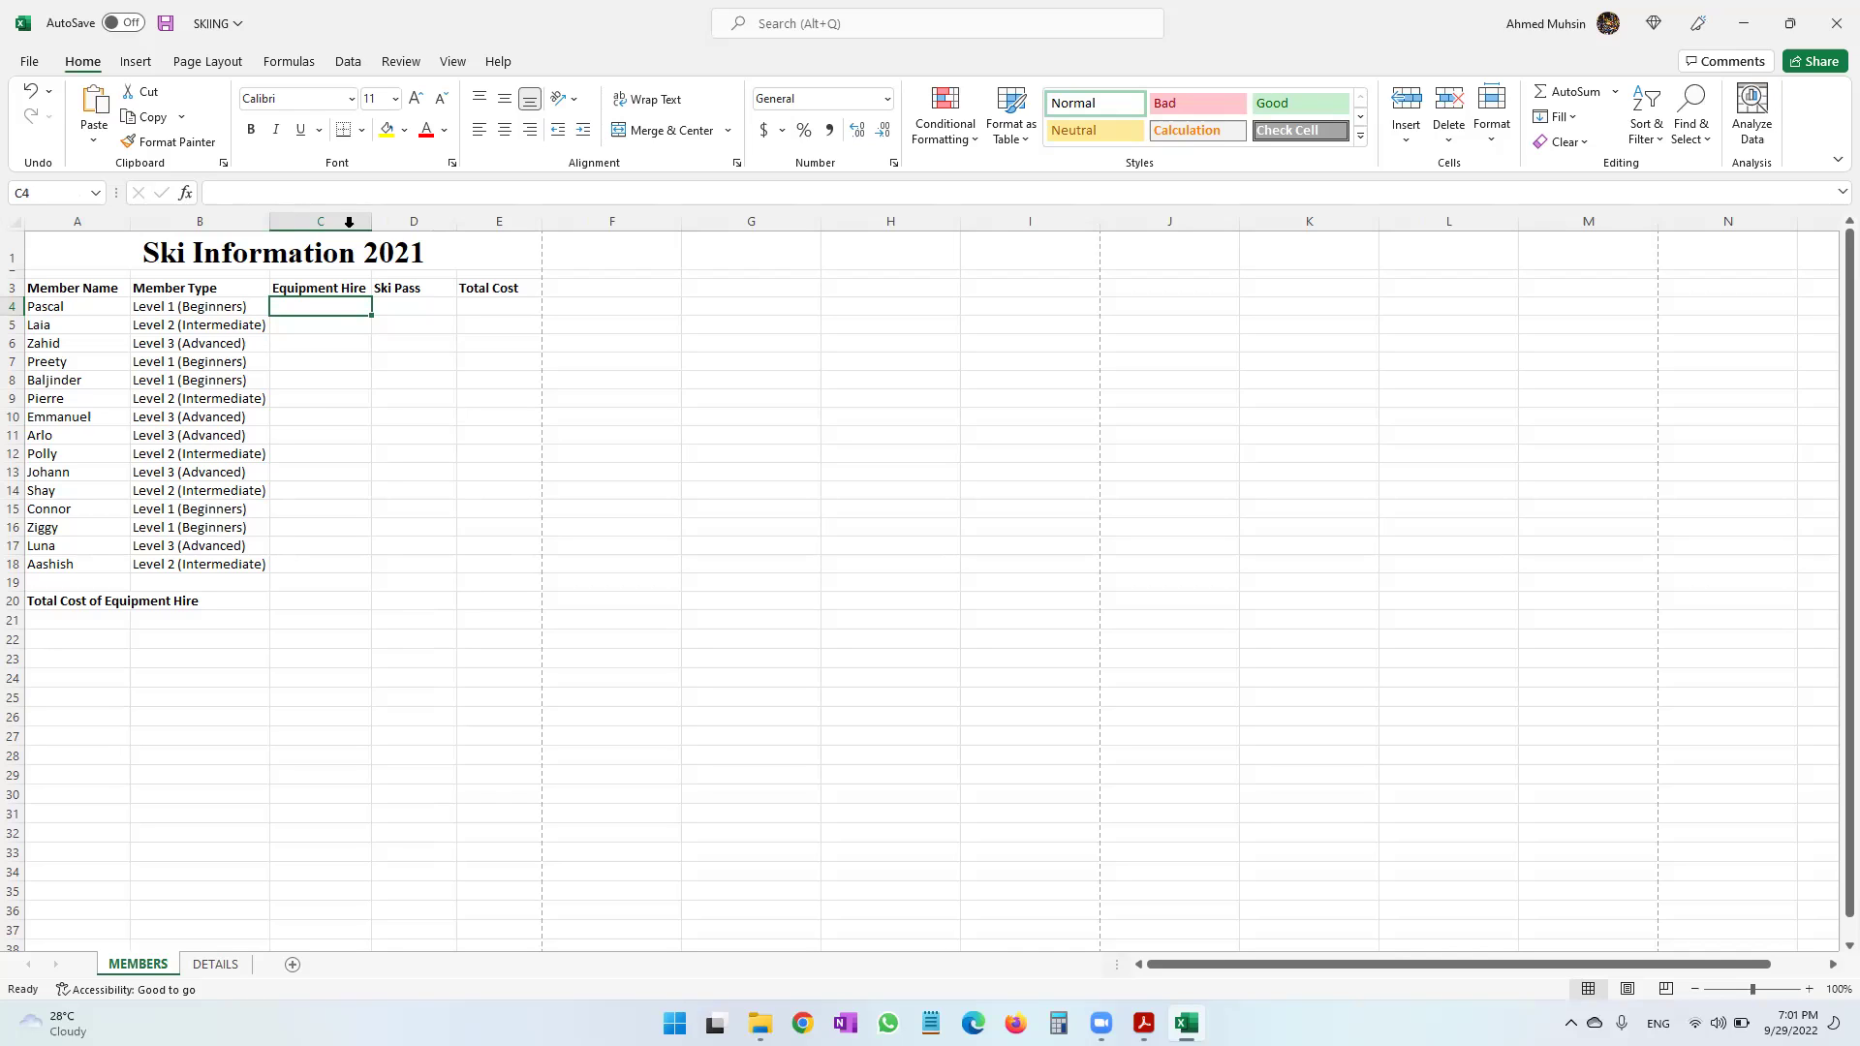
Examine the equipment hire cost of each member level on the DETAILS worksheet and compare it with the first member's type on MEMBERS.
left_click(218, 963)
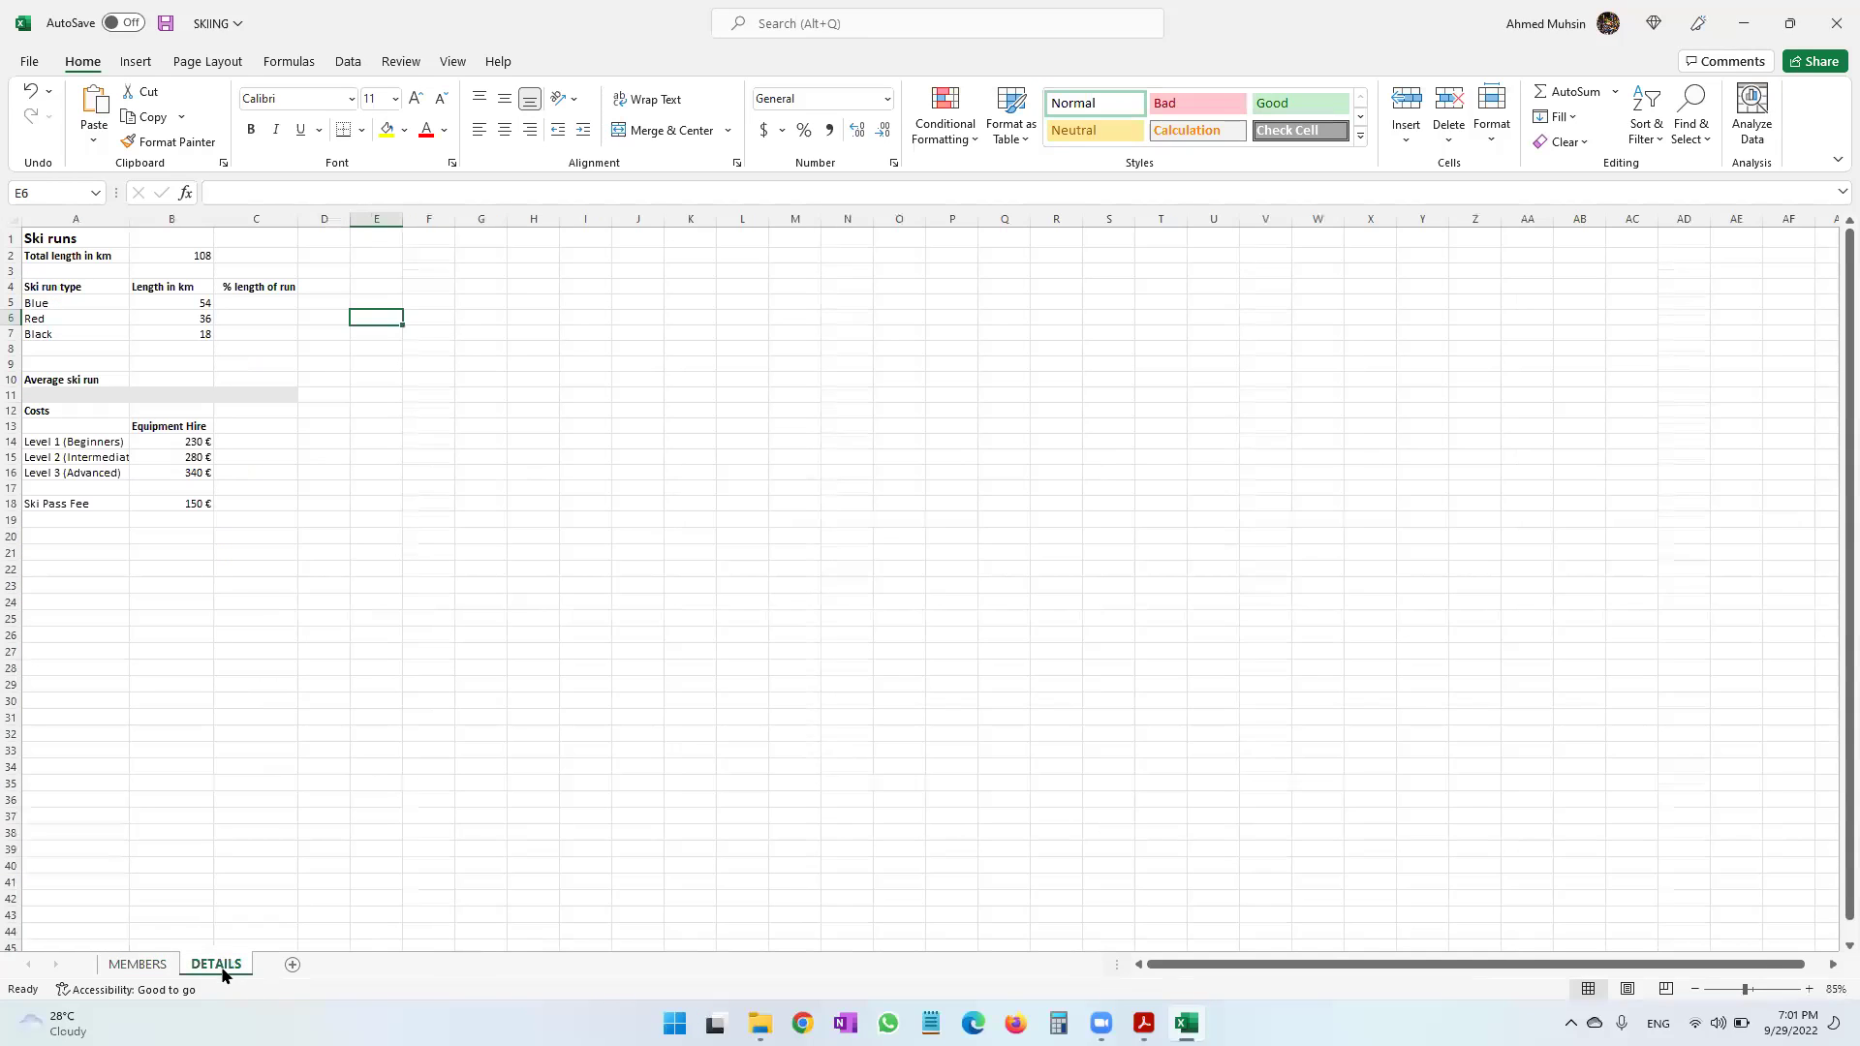
left_click(1807, 989)
left_click(1808, 988)
left_click(1807, 989)
left_click(1807, 989)
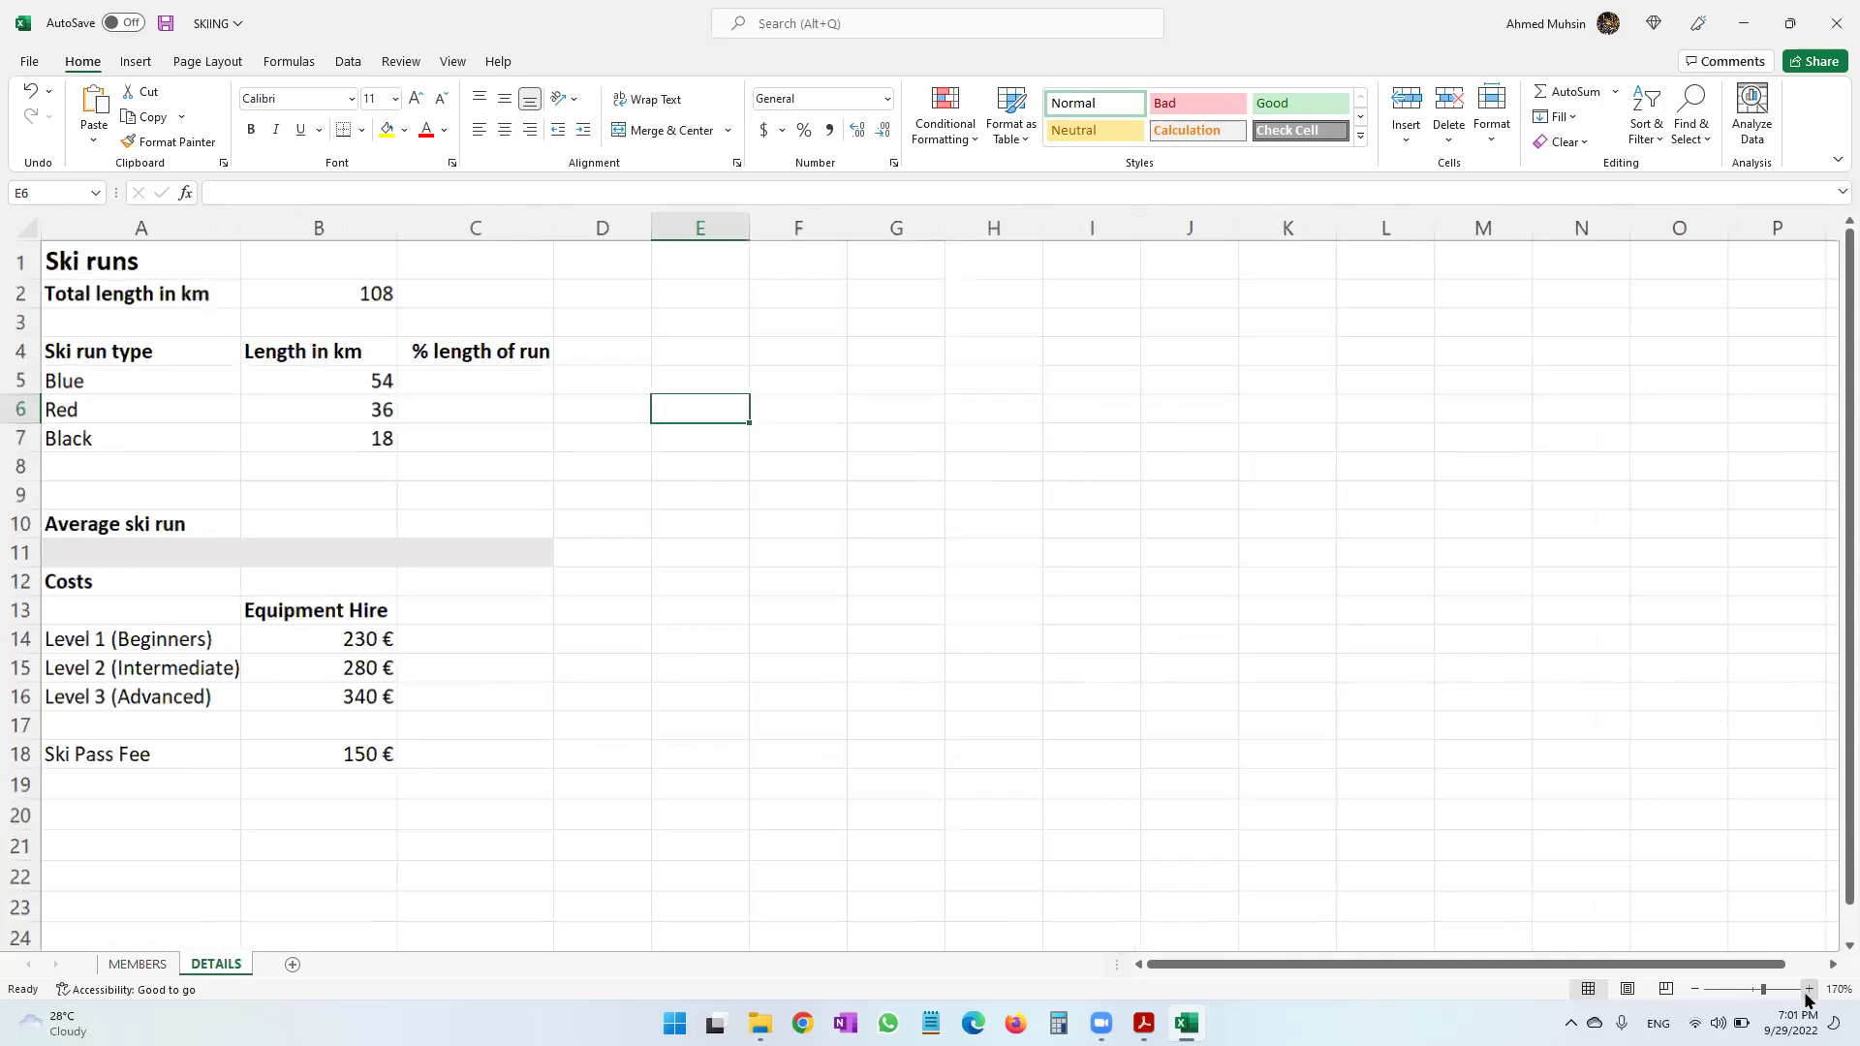
left_click(1807, 989)
left_click(97, 700)
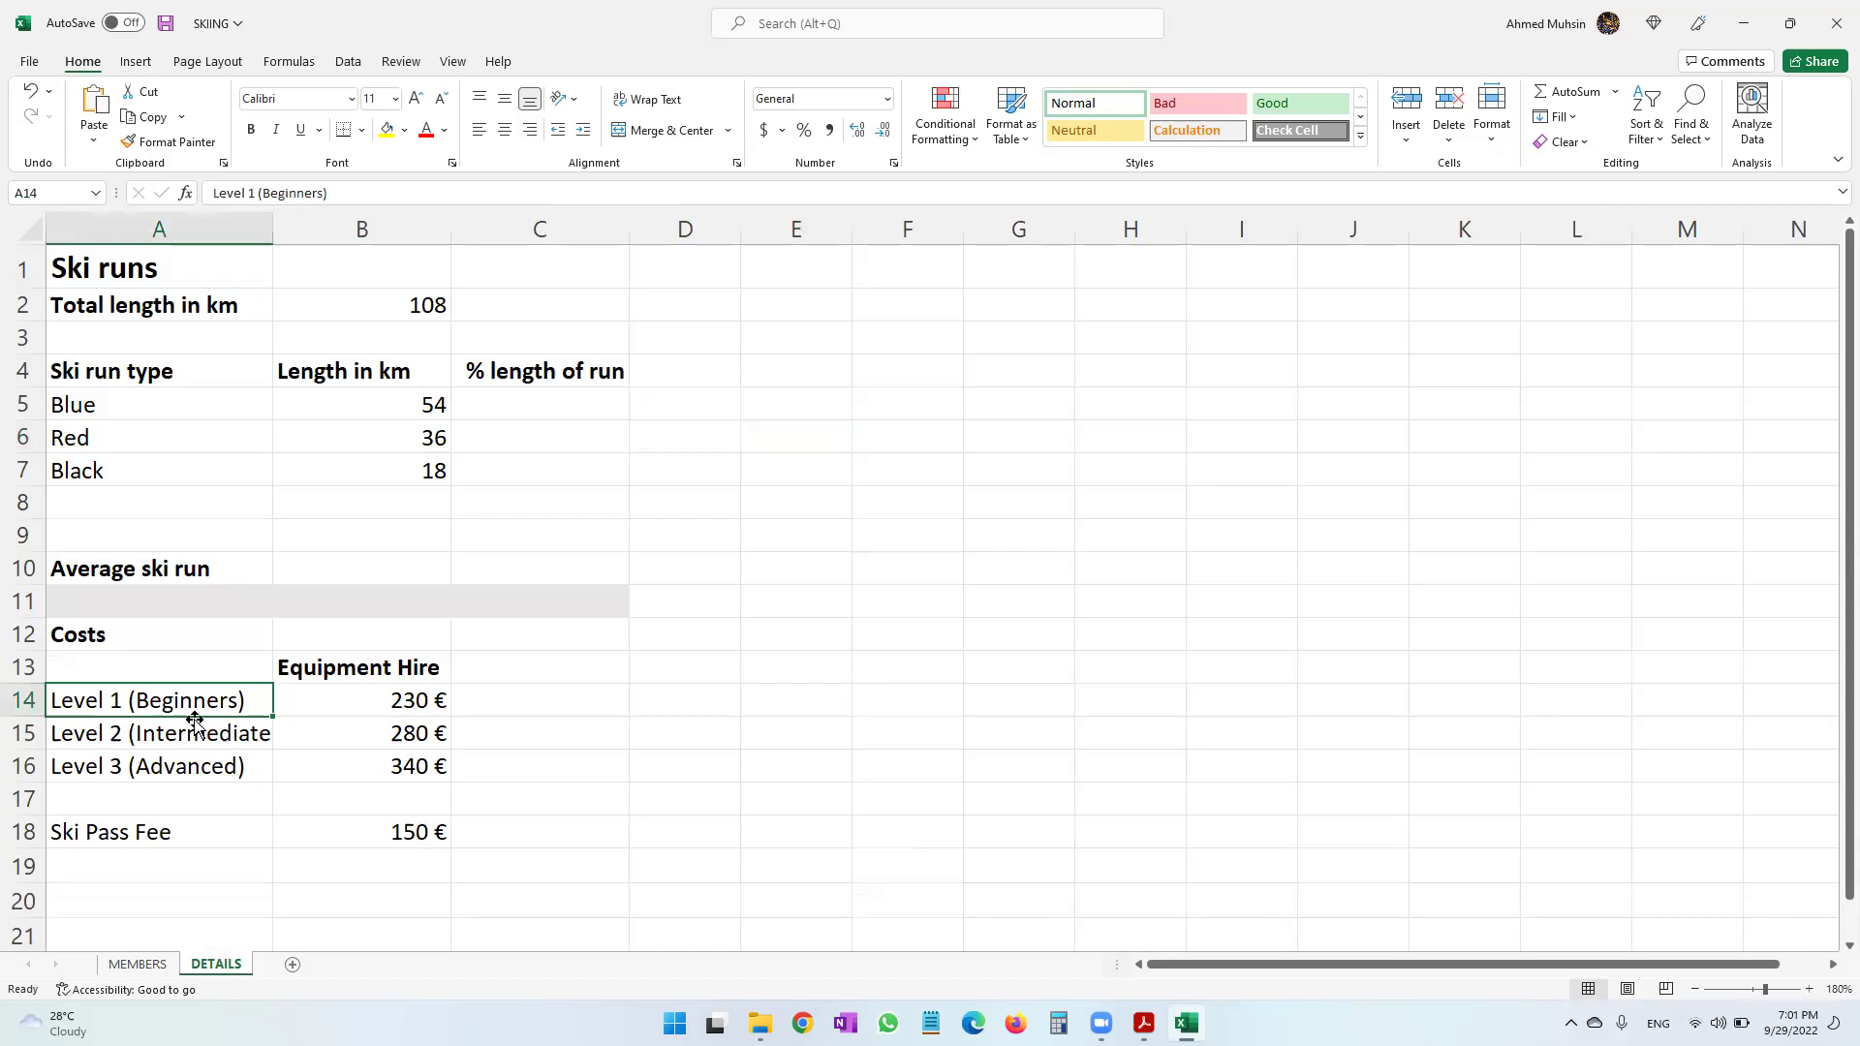
left_click(405, 716)
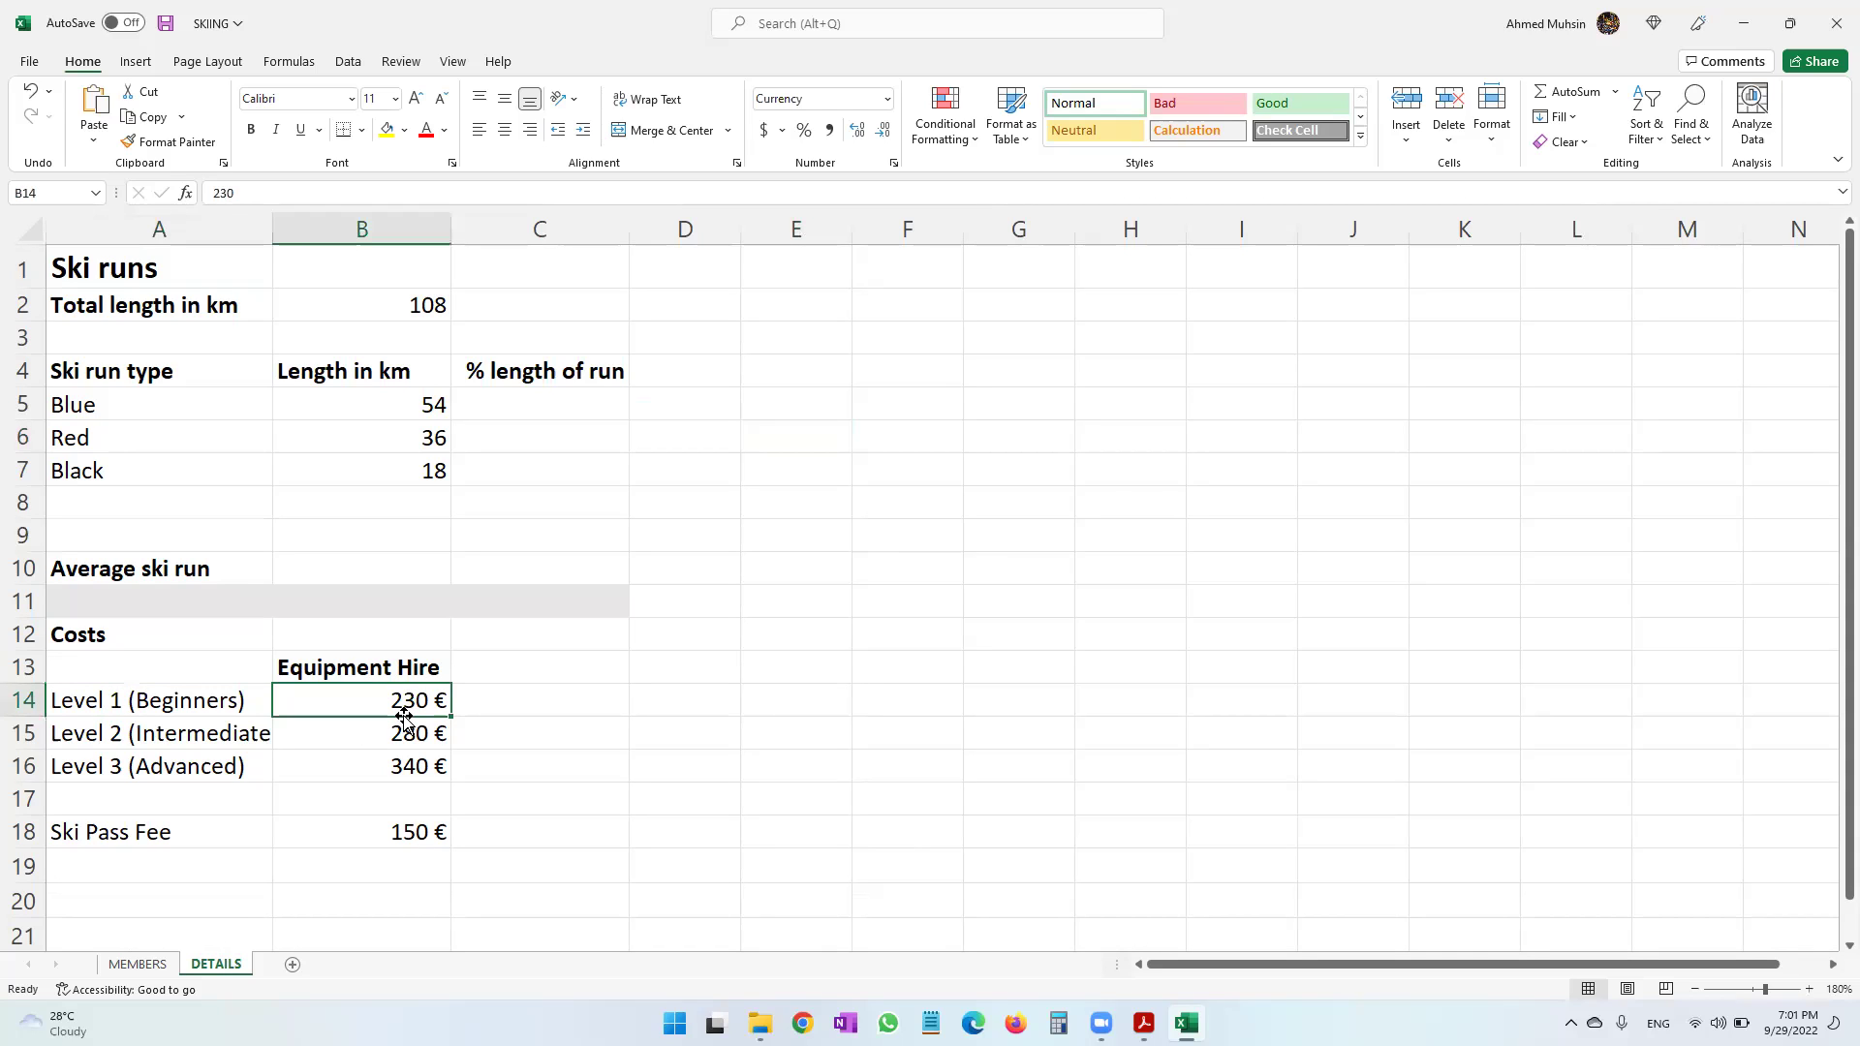
left_click(207, 736)
left_click(386, 732)
left_click(219, 767)
left_click(427, 770)
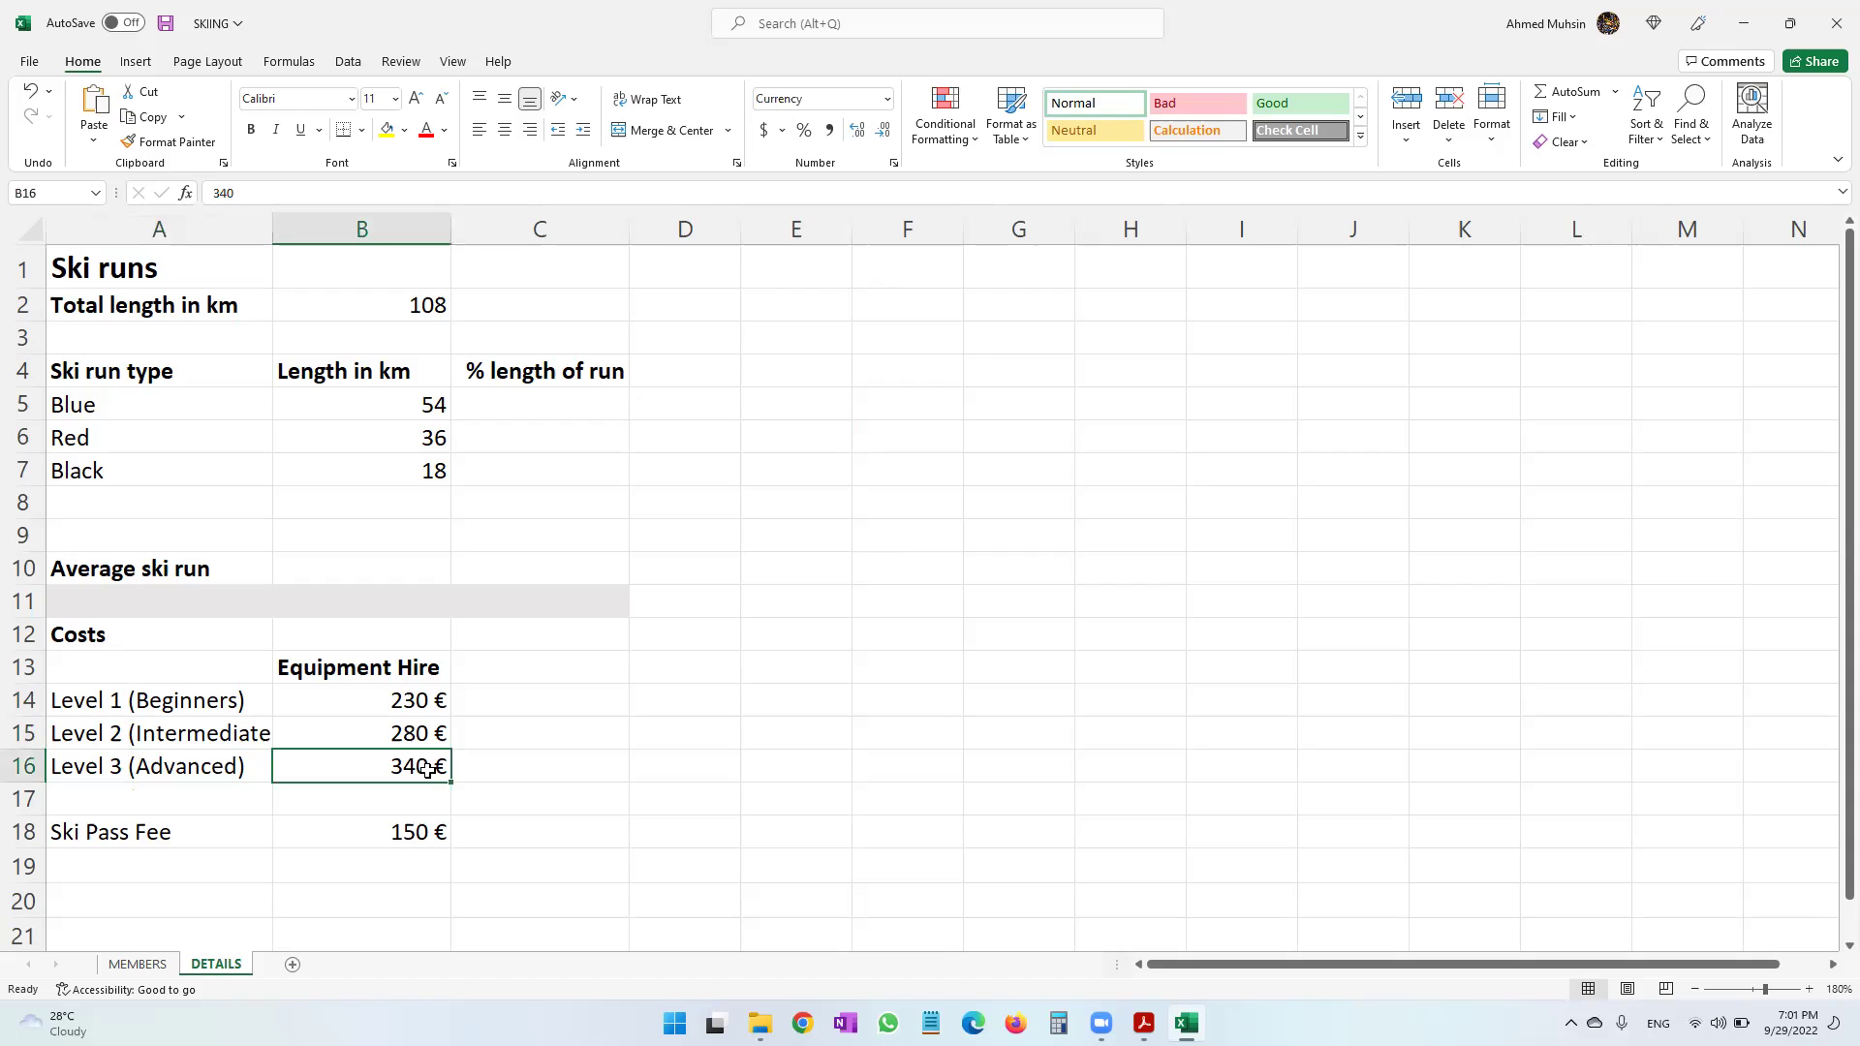
left_click(137, 964)
left_click(194, 306)
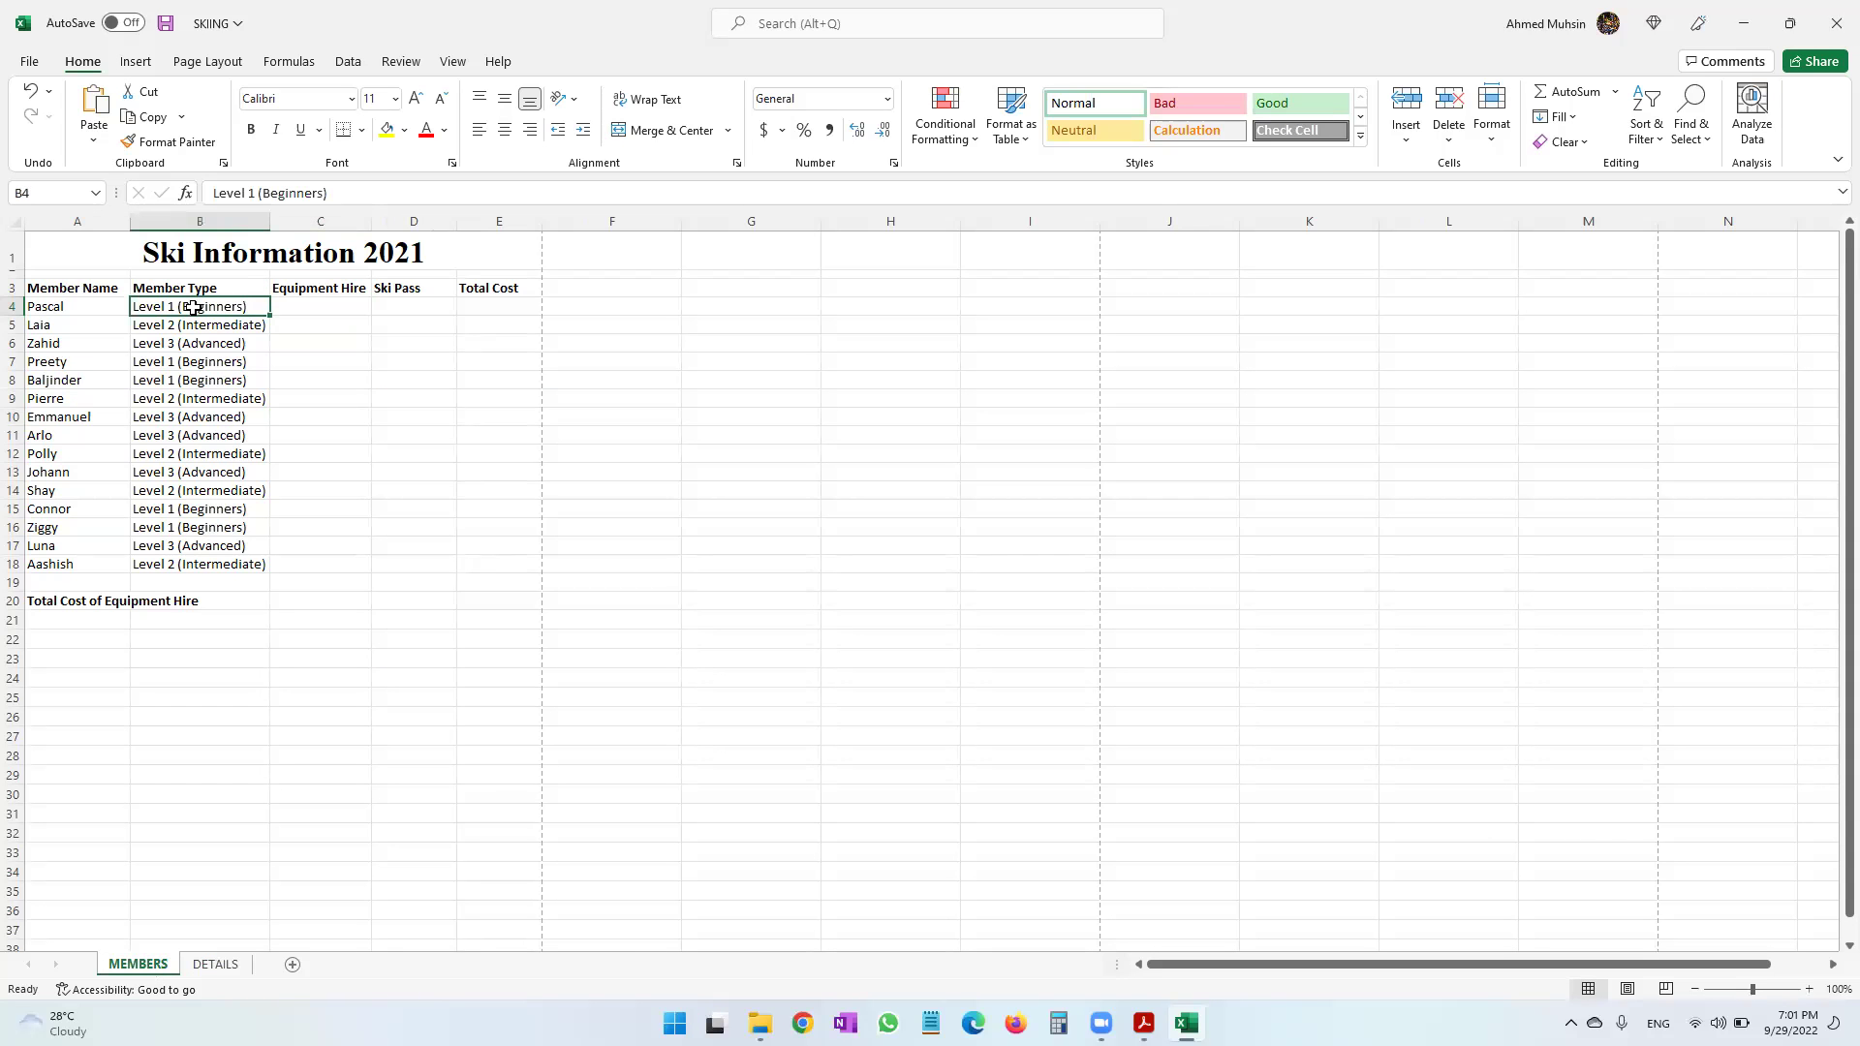
left_click(338, 312)
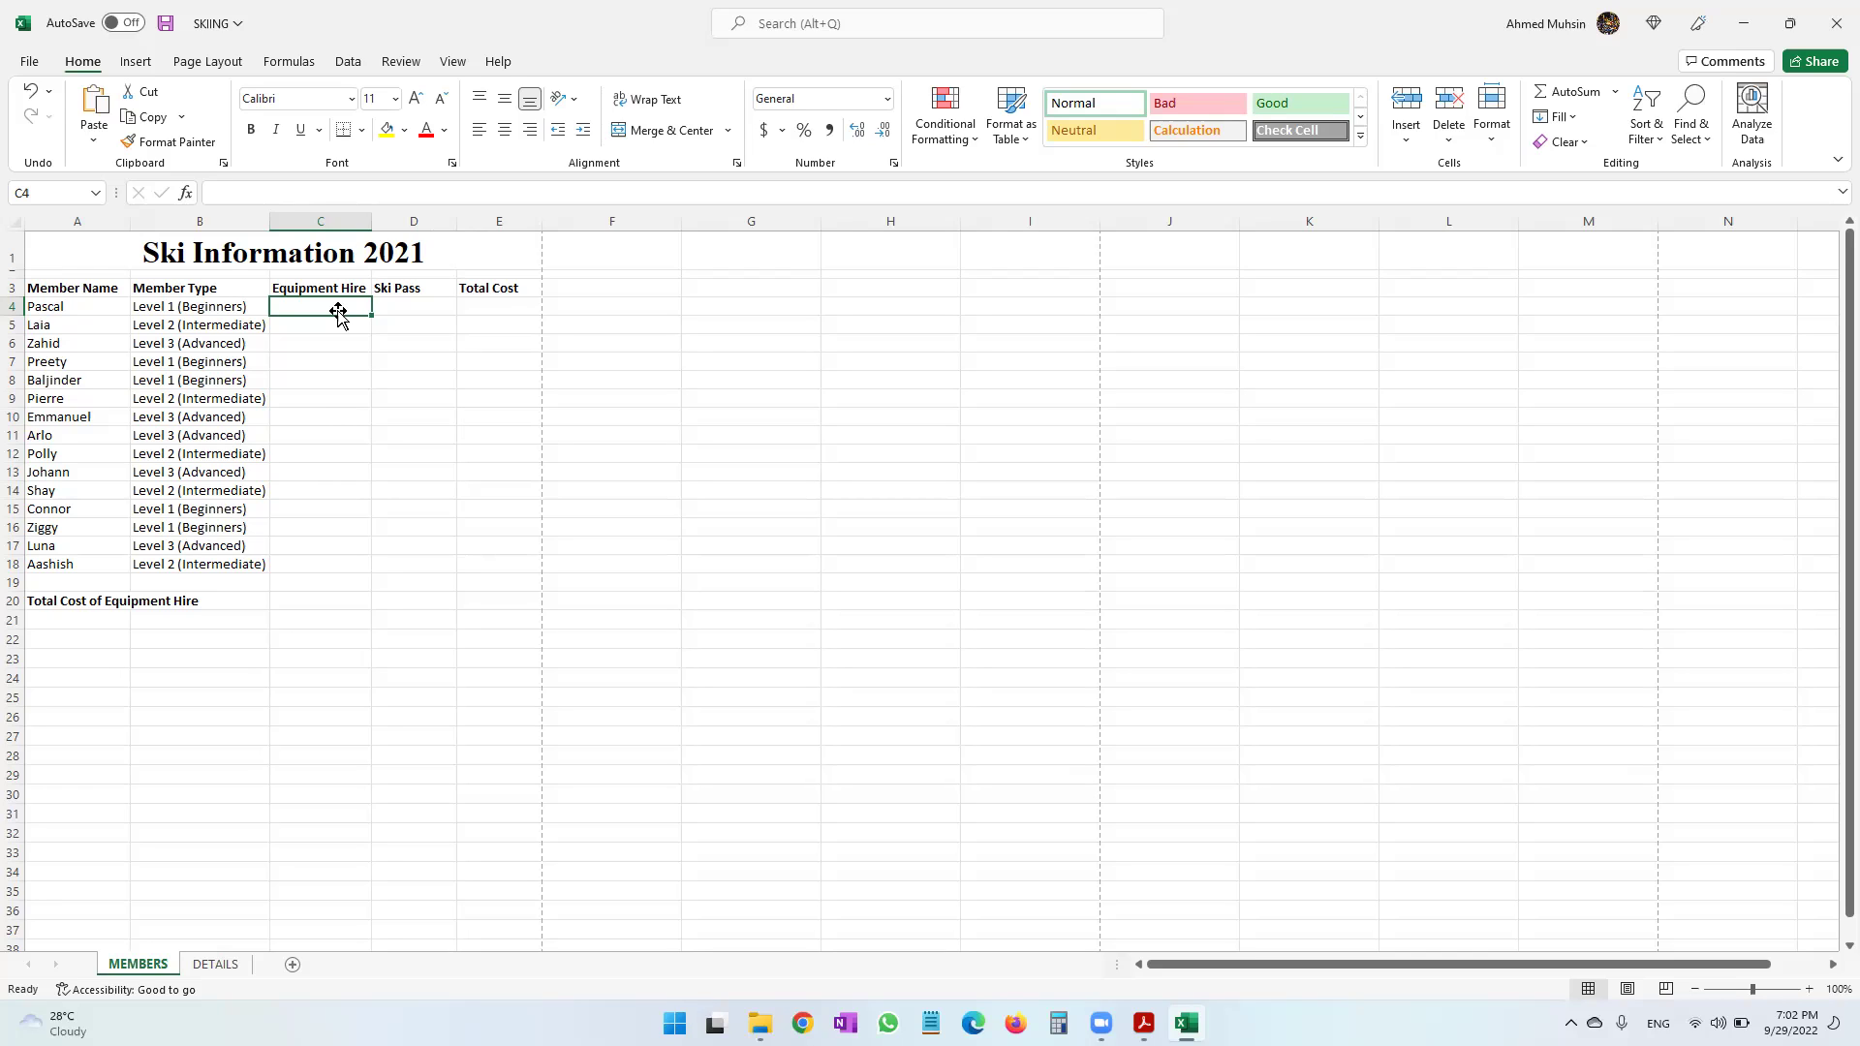
left_click(187, 199)
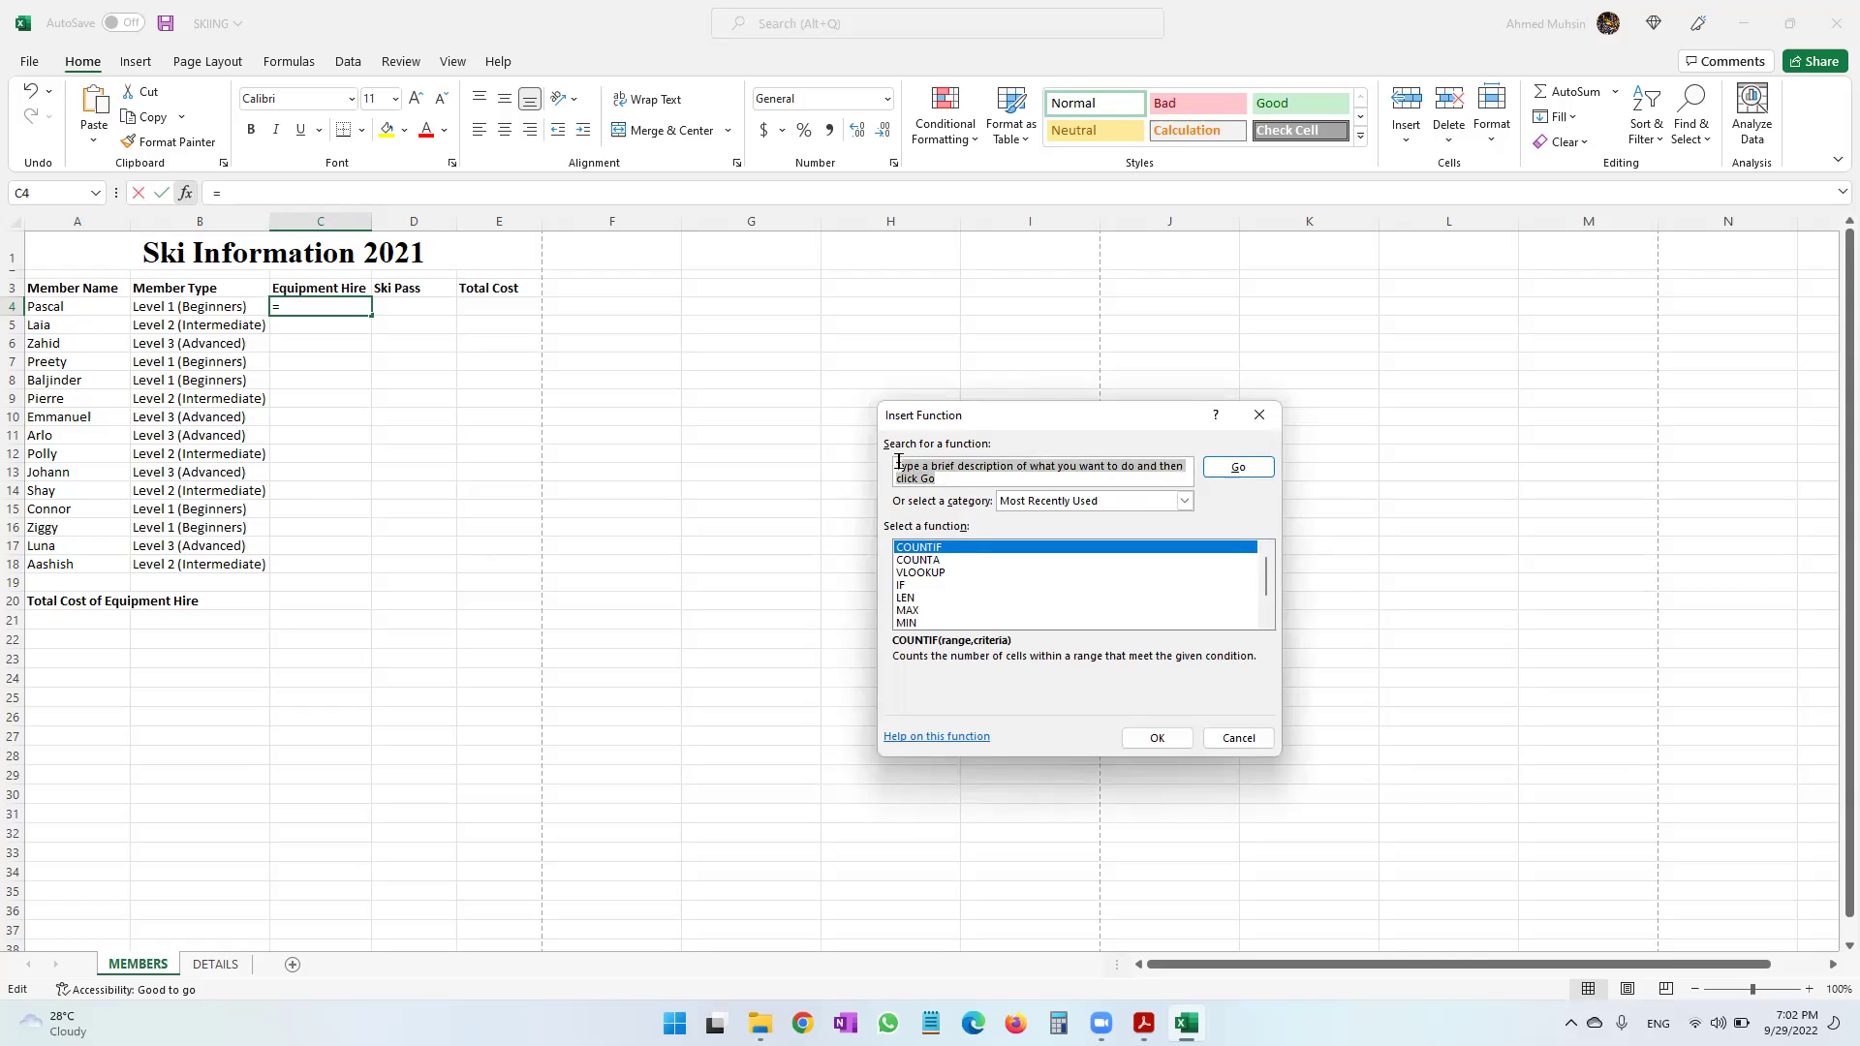
type("lookup")
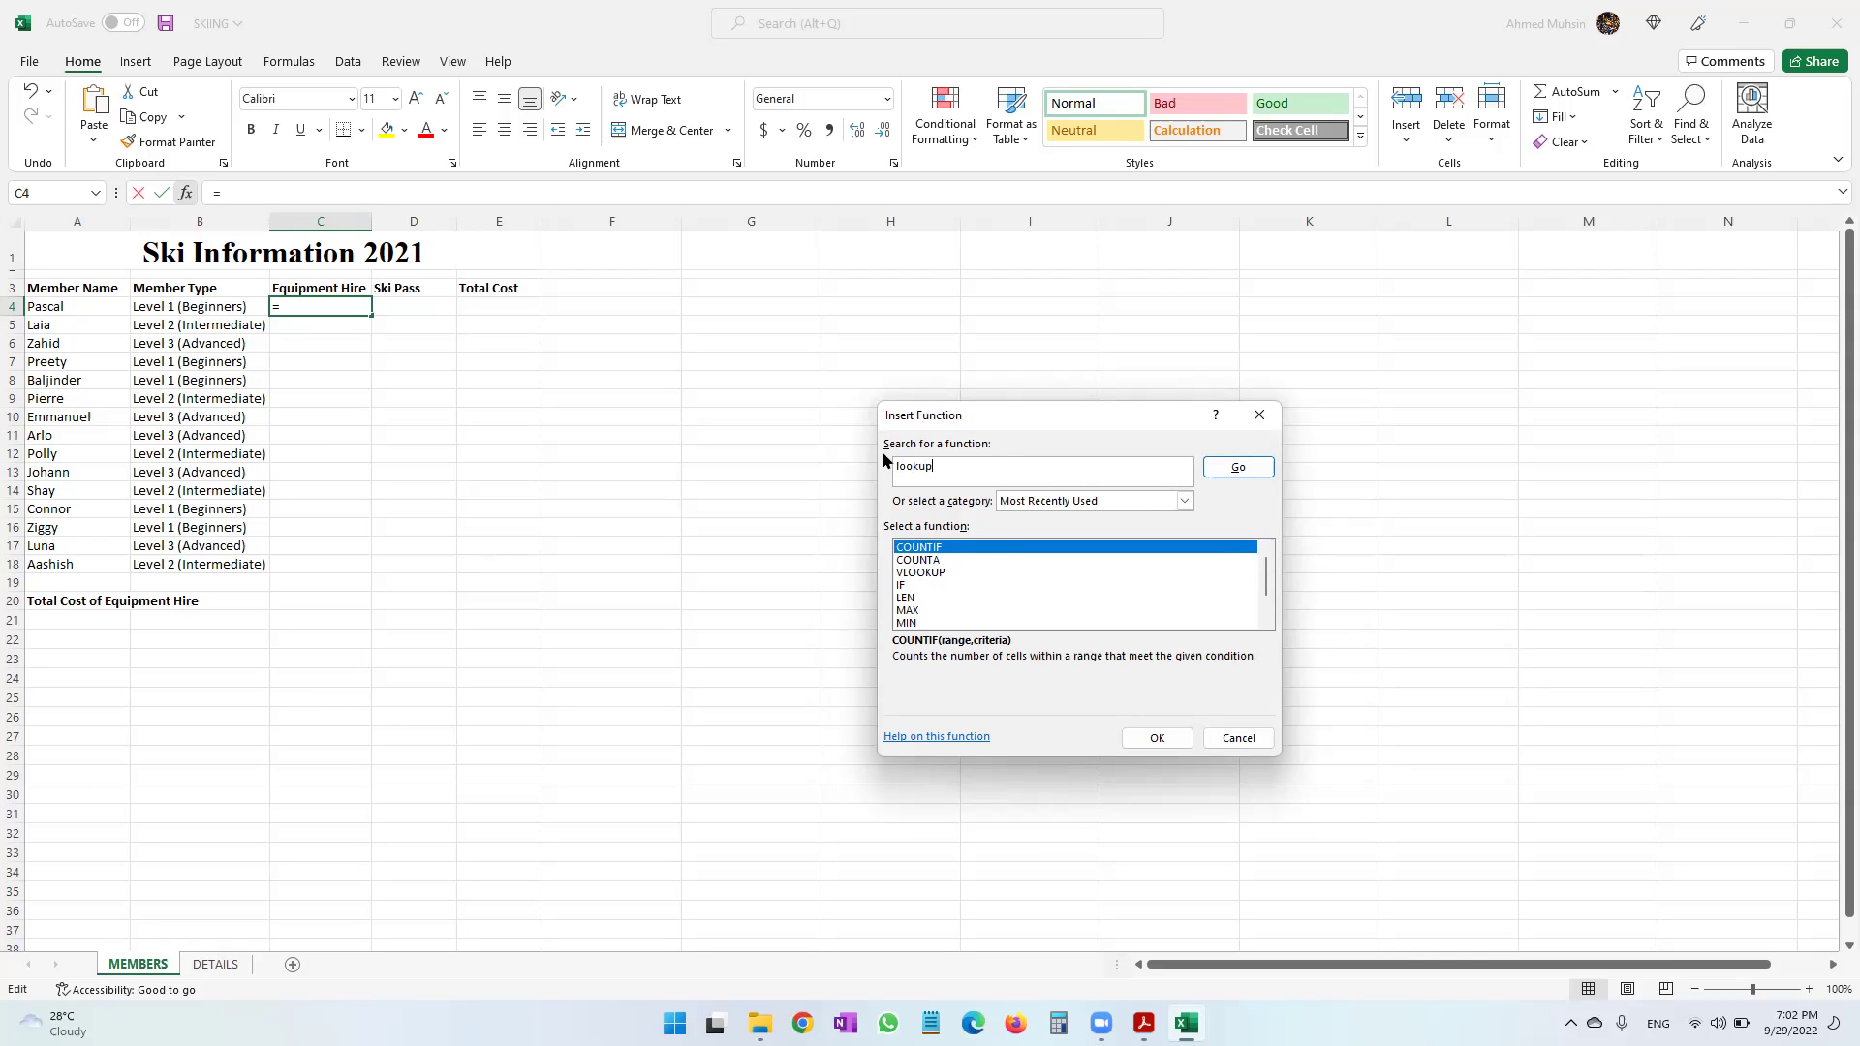
left_click(1254, 472)
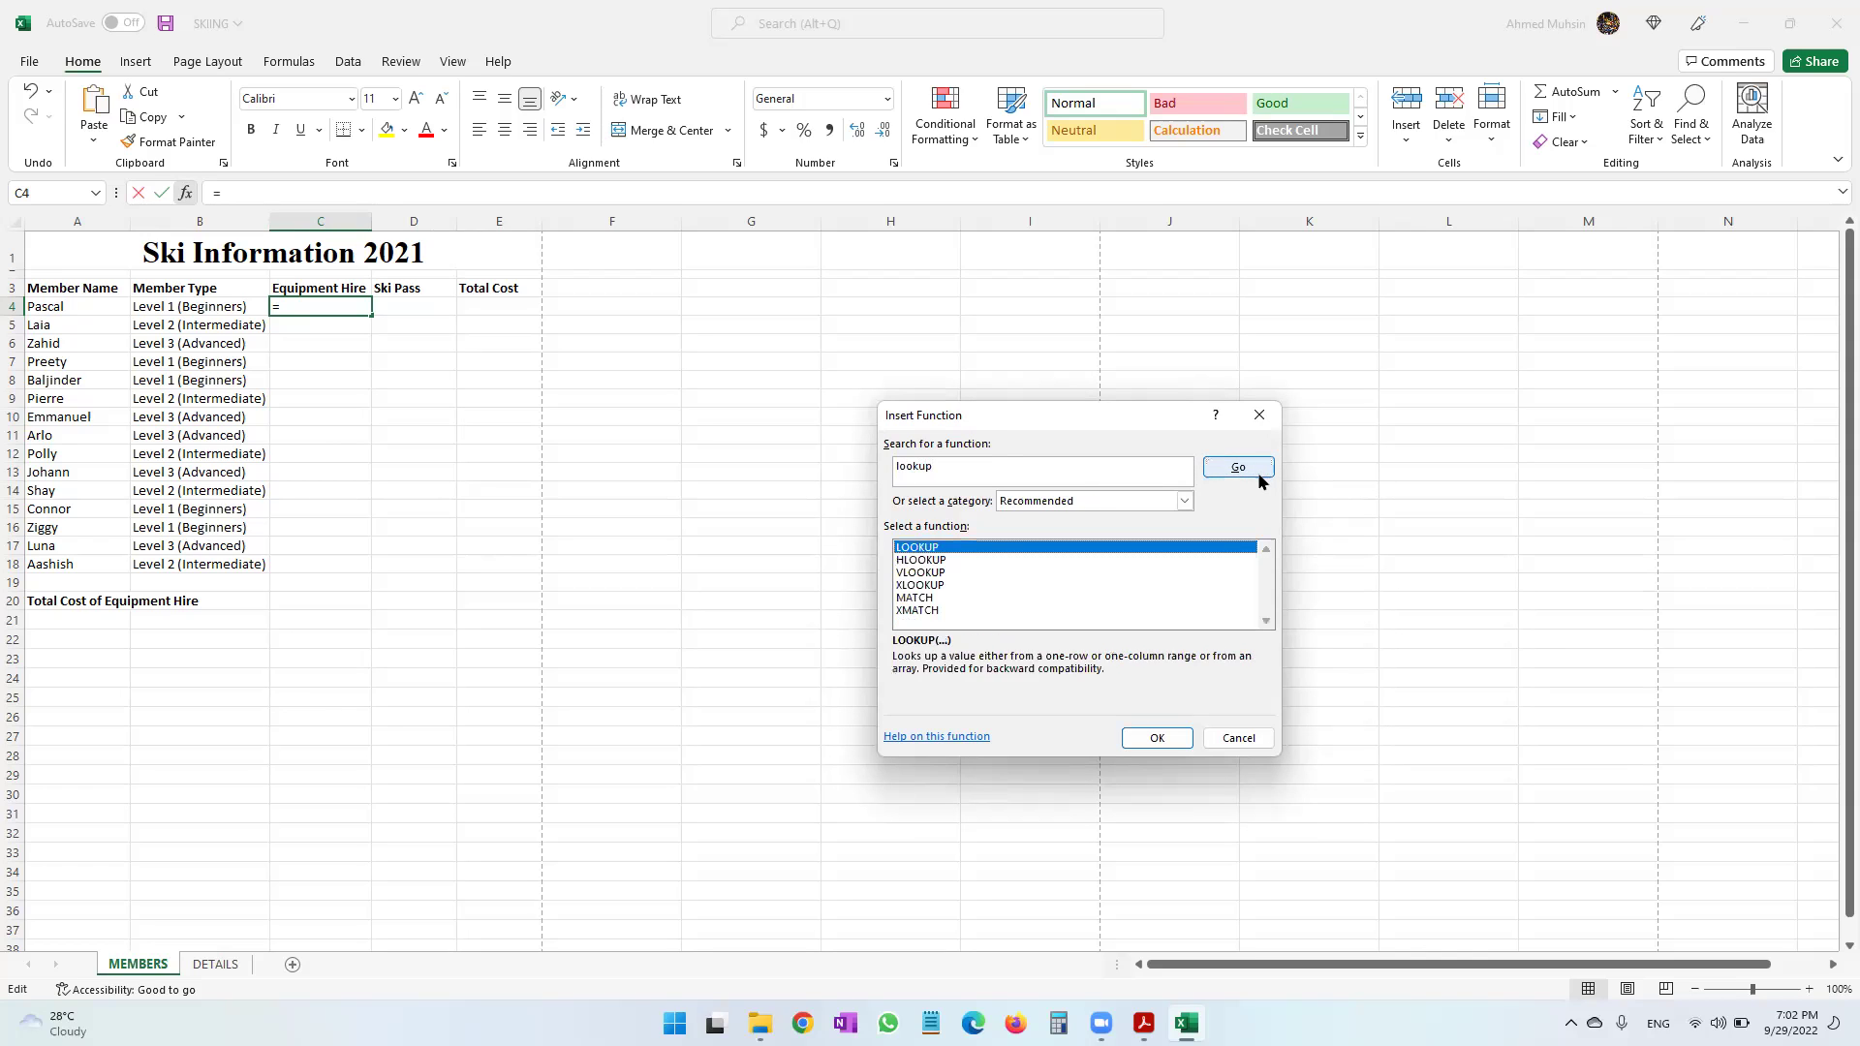
left_click(1082, 549)
double_click(1082, 554)
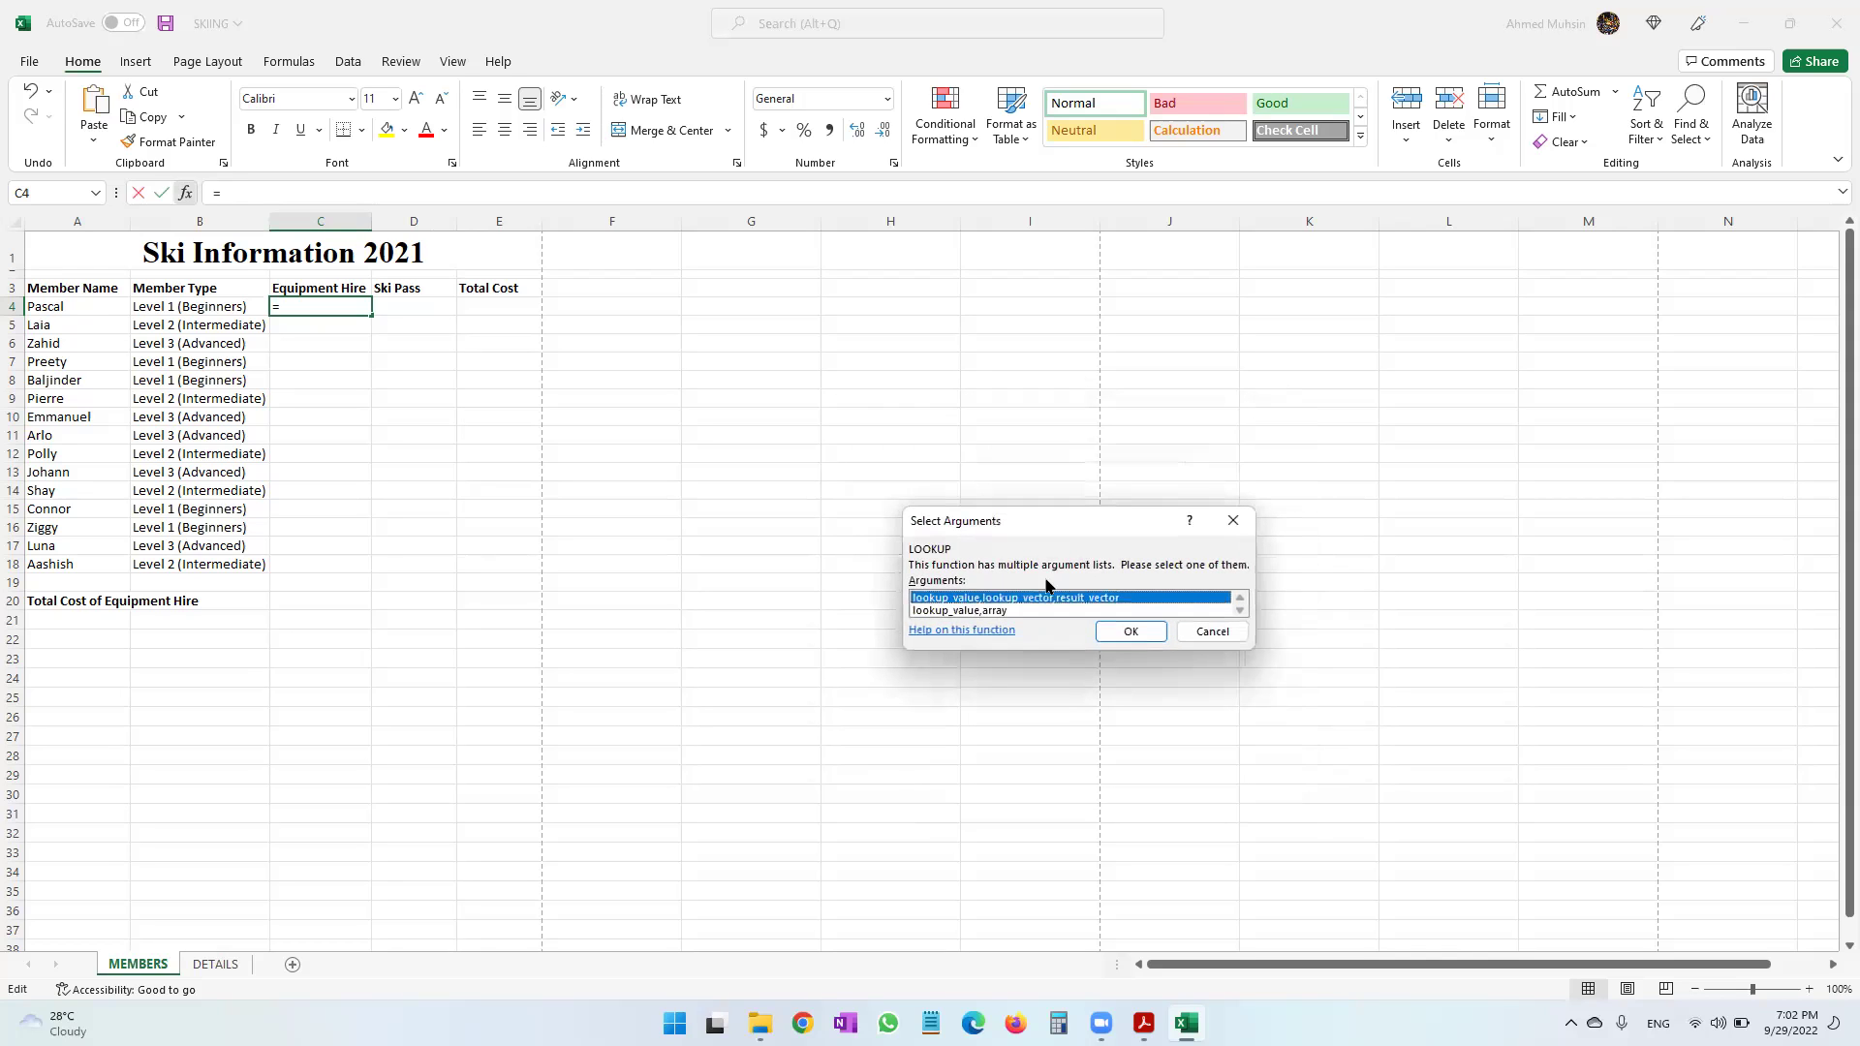
left_click(987, 611)
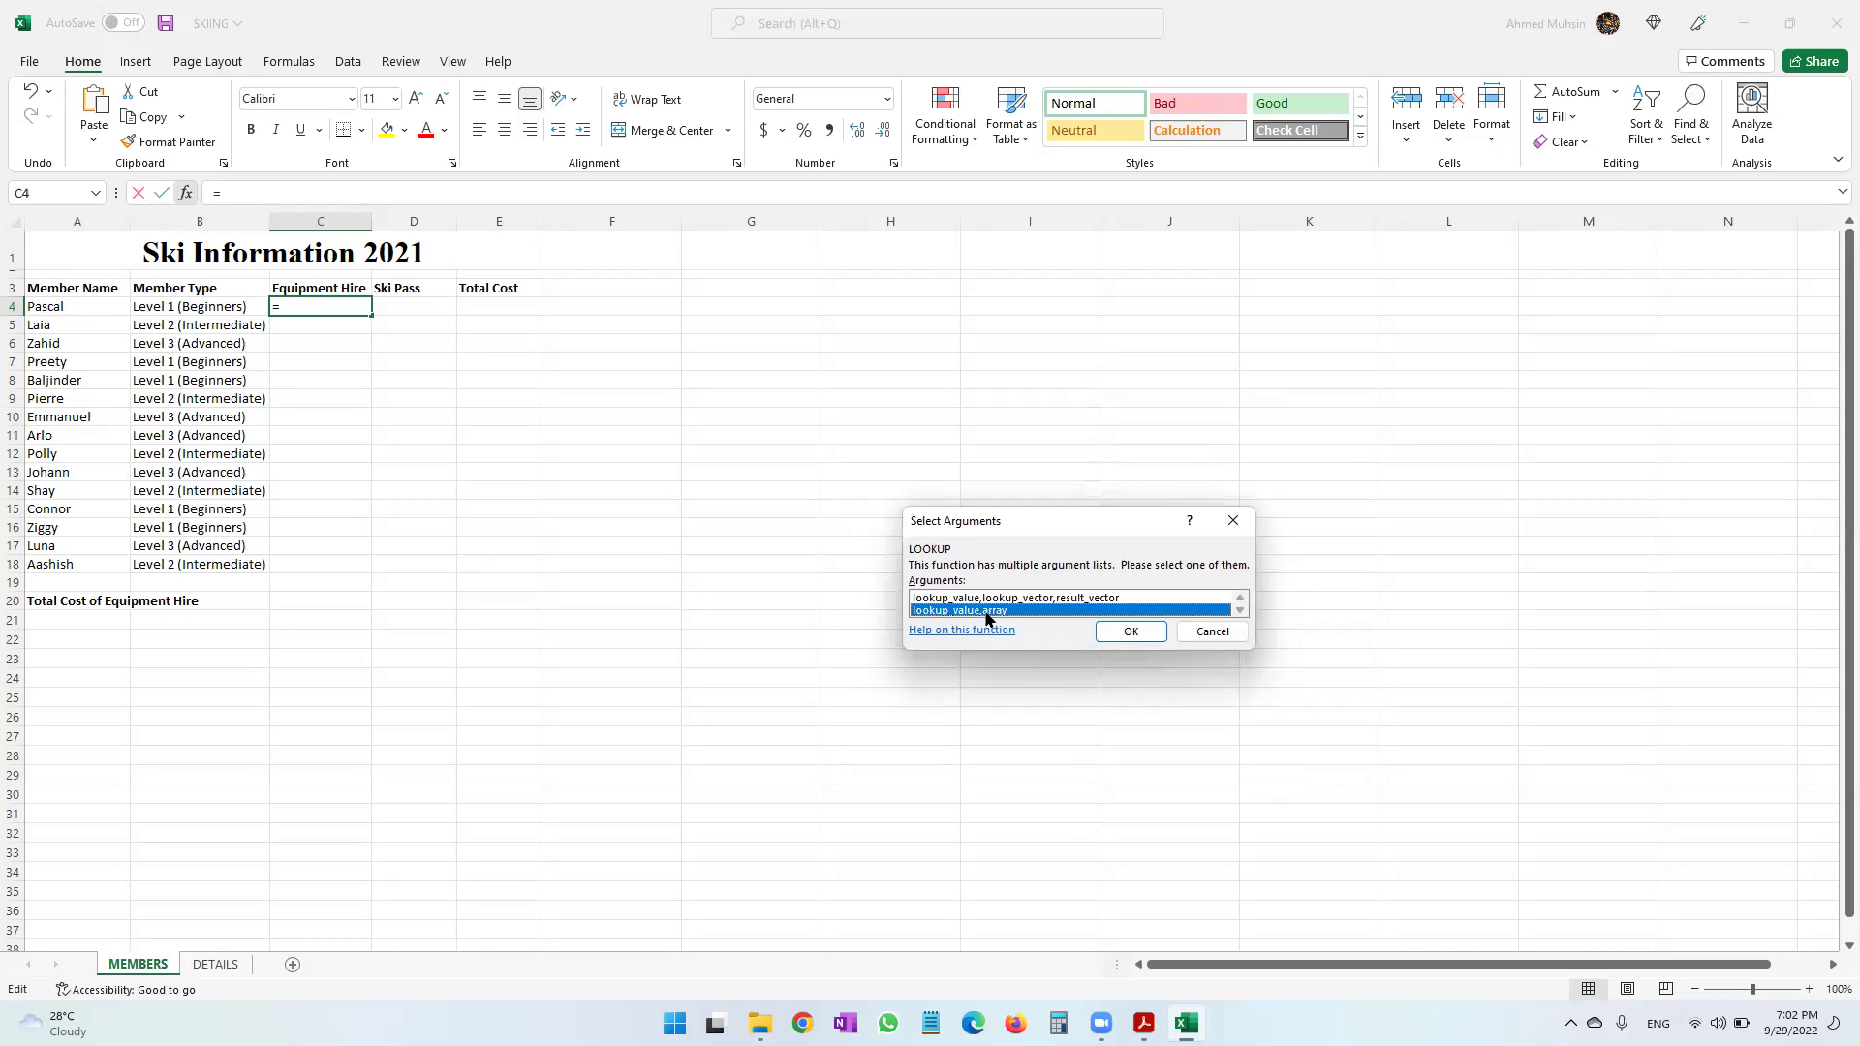
left_click(1114, 634)
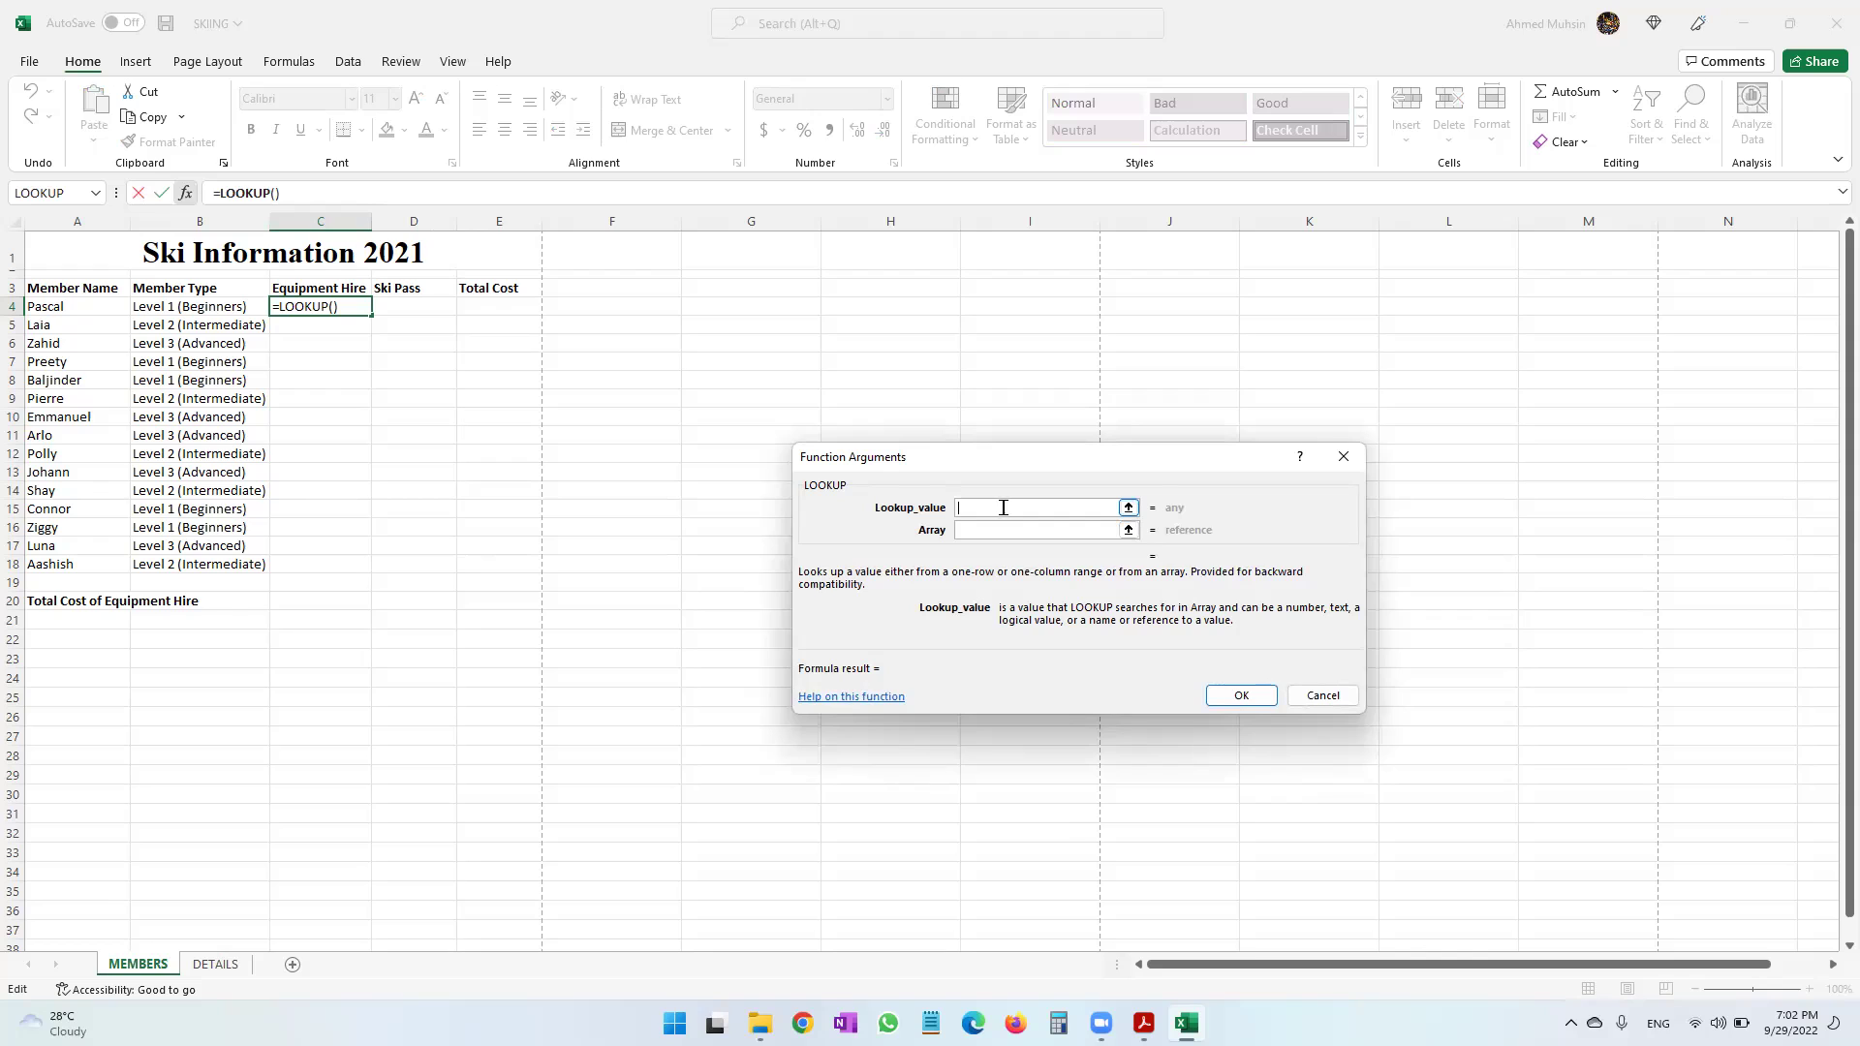
left_click(168, 310)
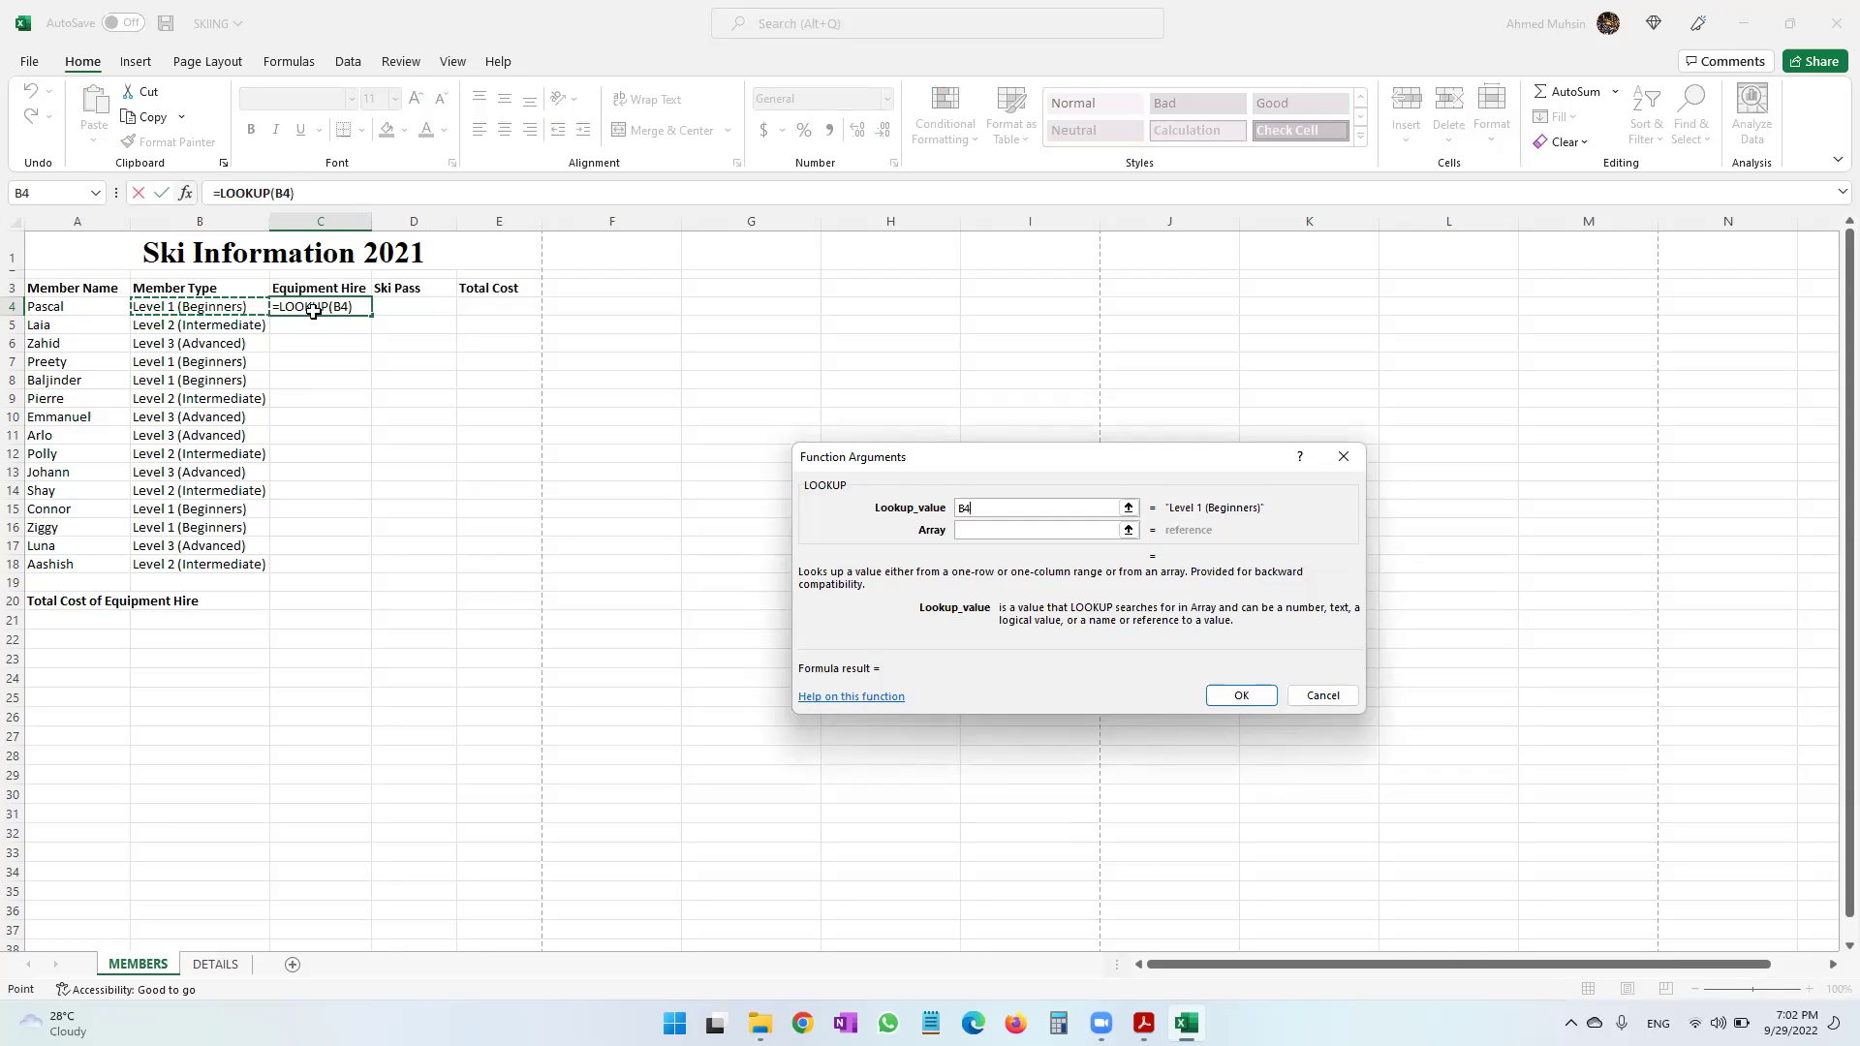
left_click(1073, 531)
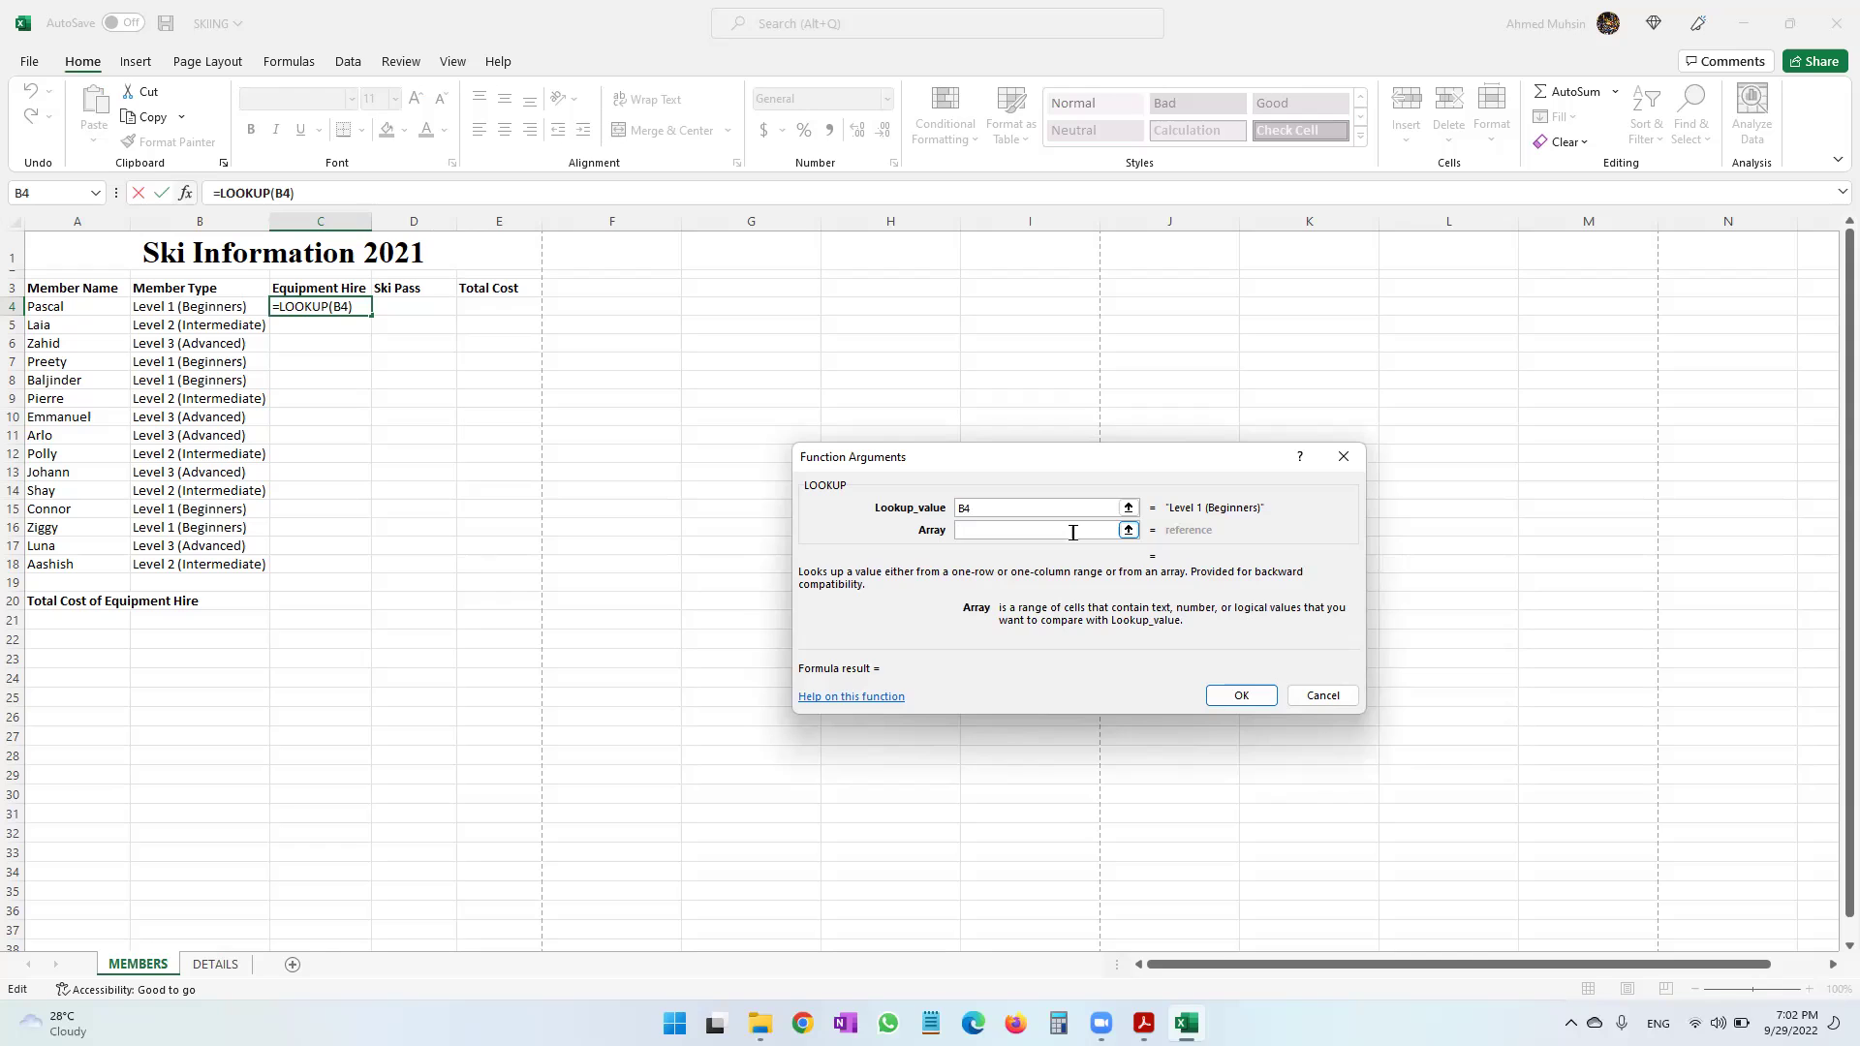
left_click(215, 963)
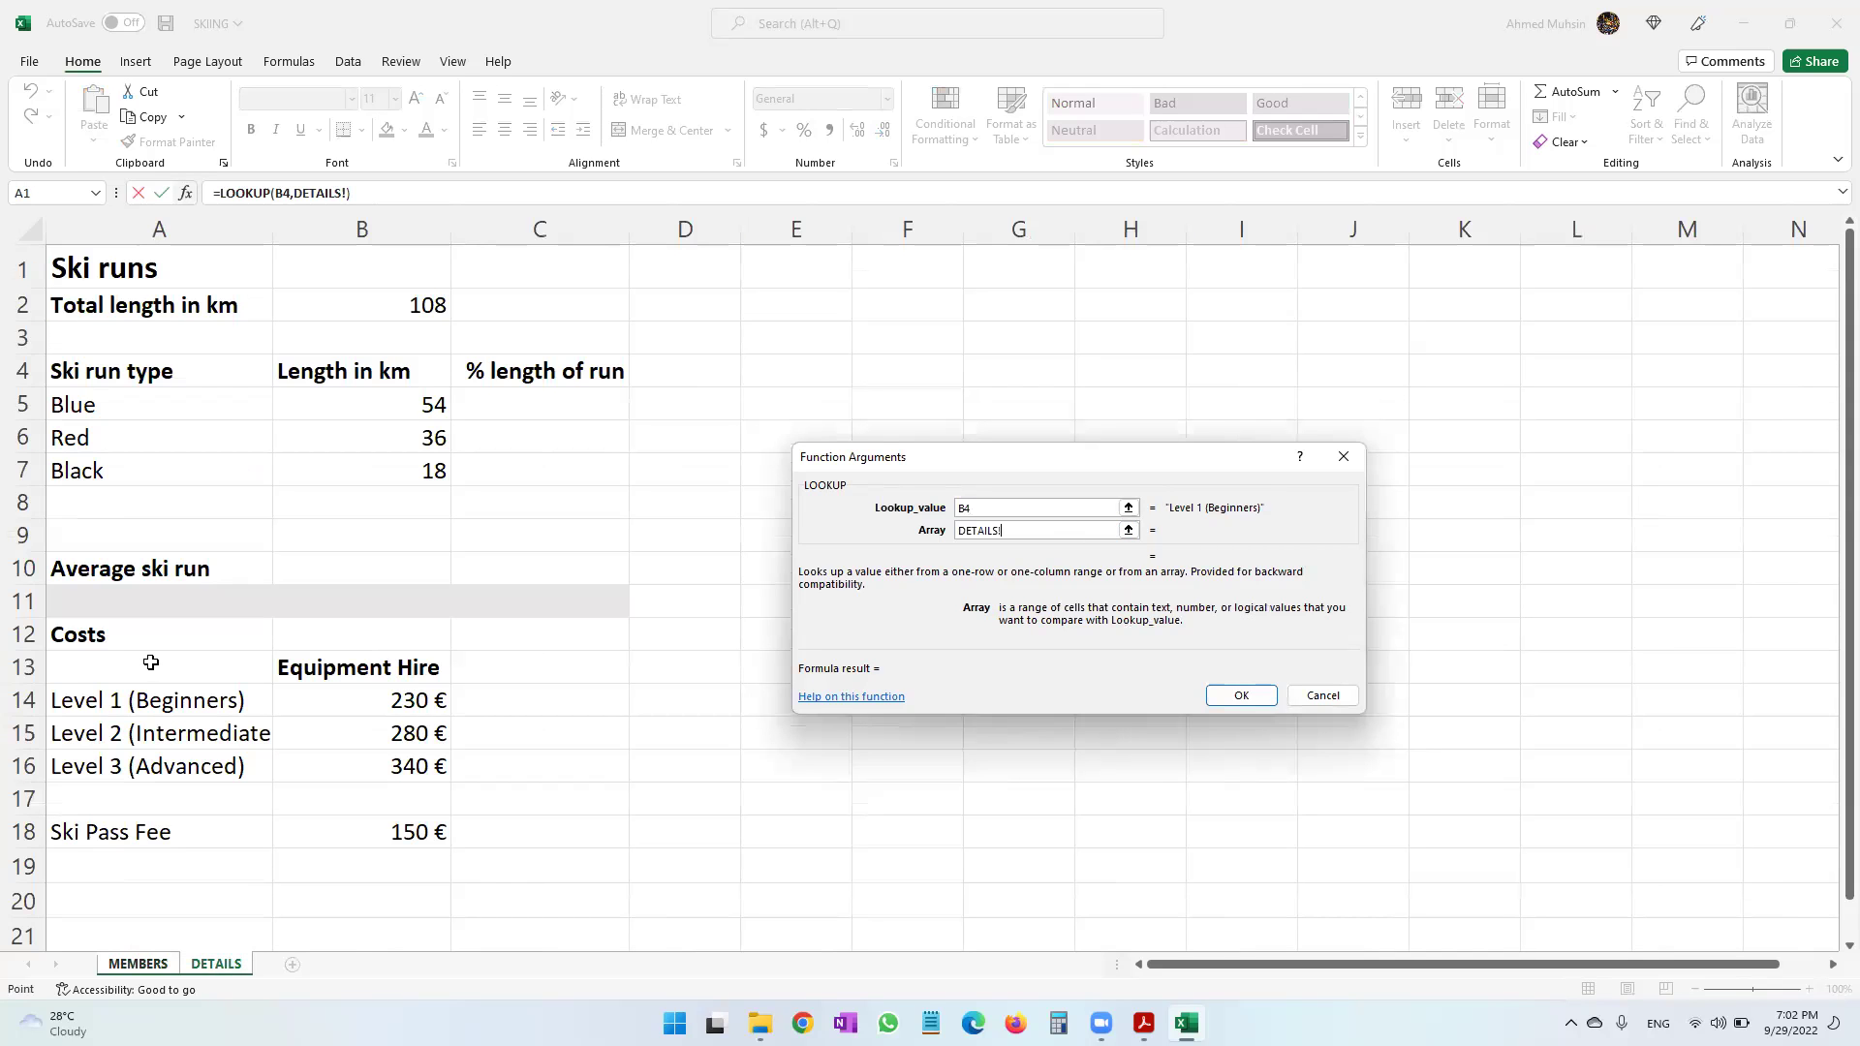
left_click_drag(151, 662, 351, 764)
left_click_drag(199, 699, 379, 770)
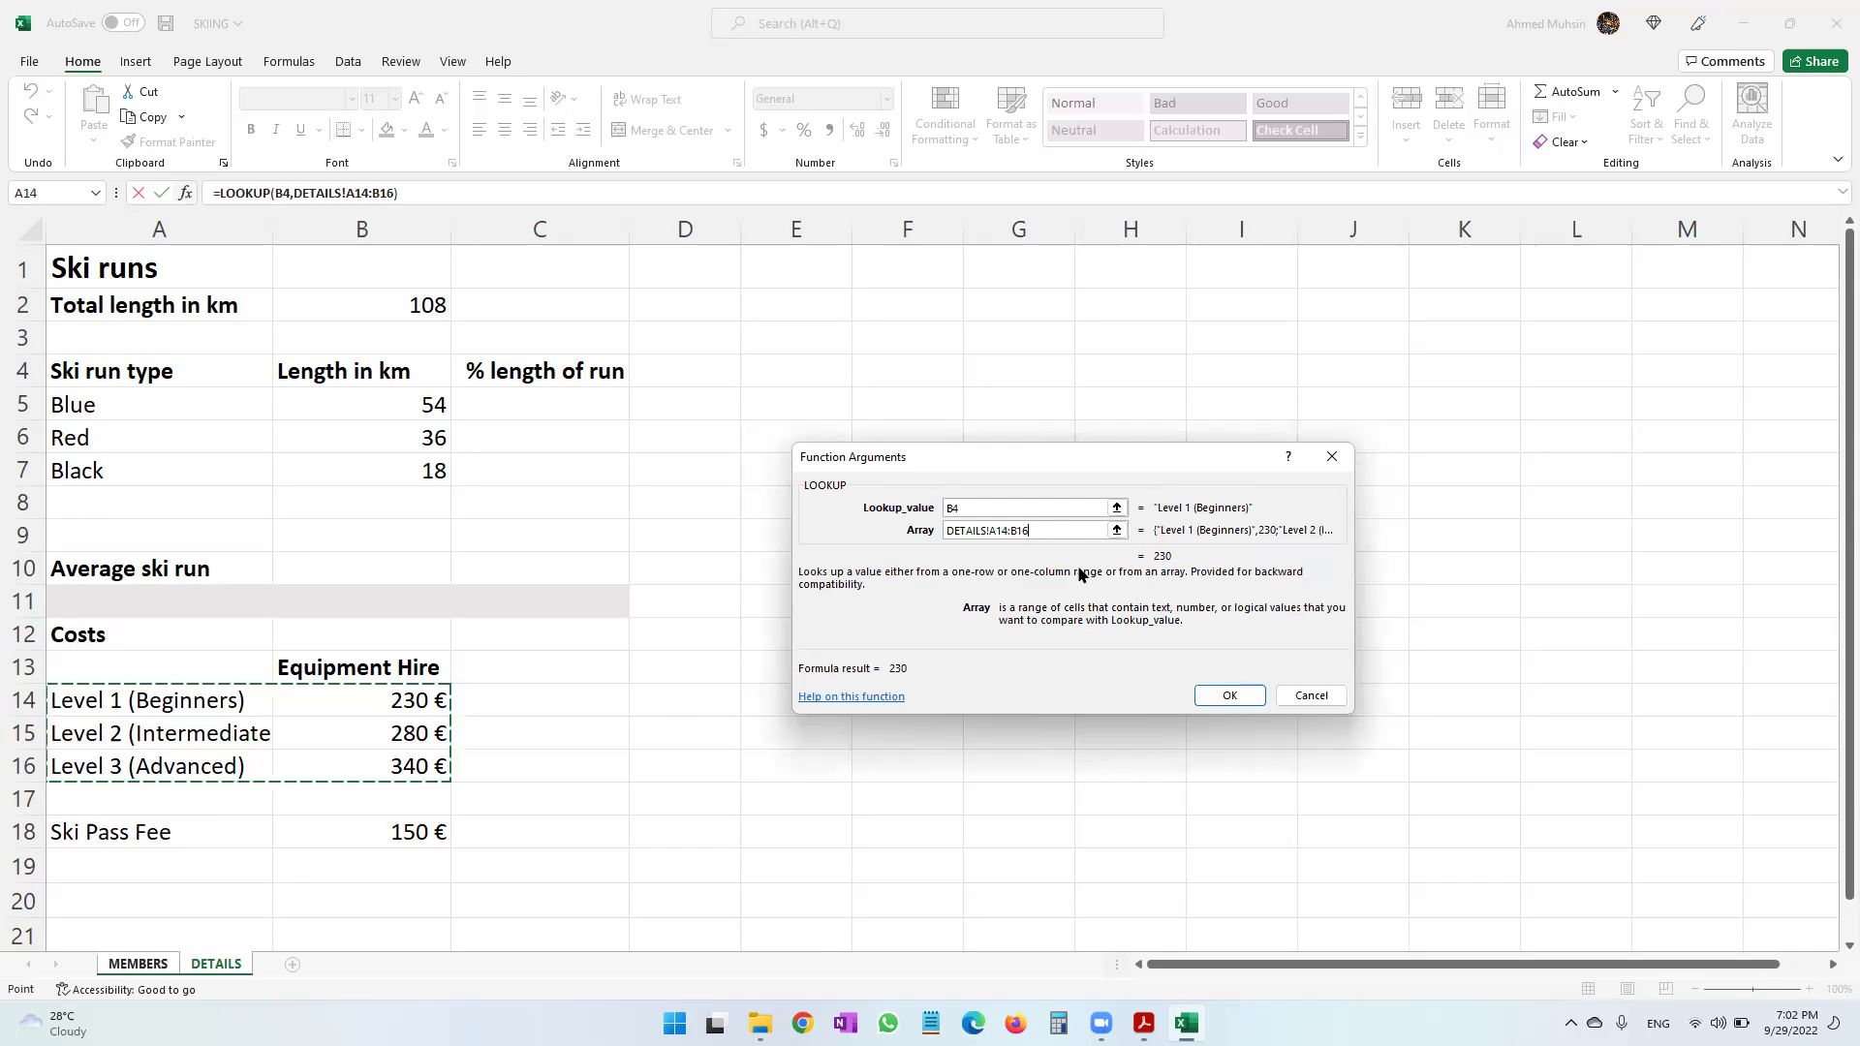
left_click_drag(1035, 528, 925, 523)
key("BackSpace")
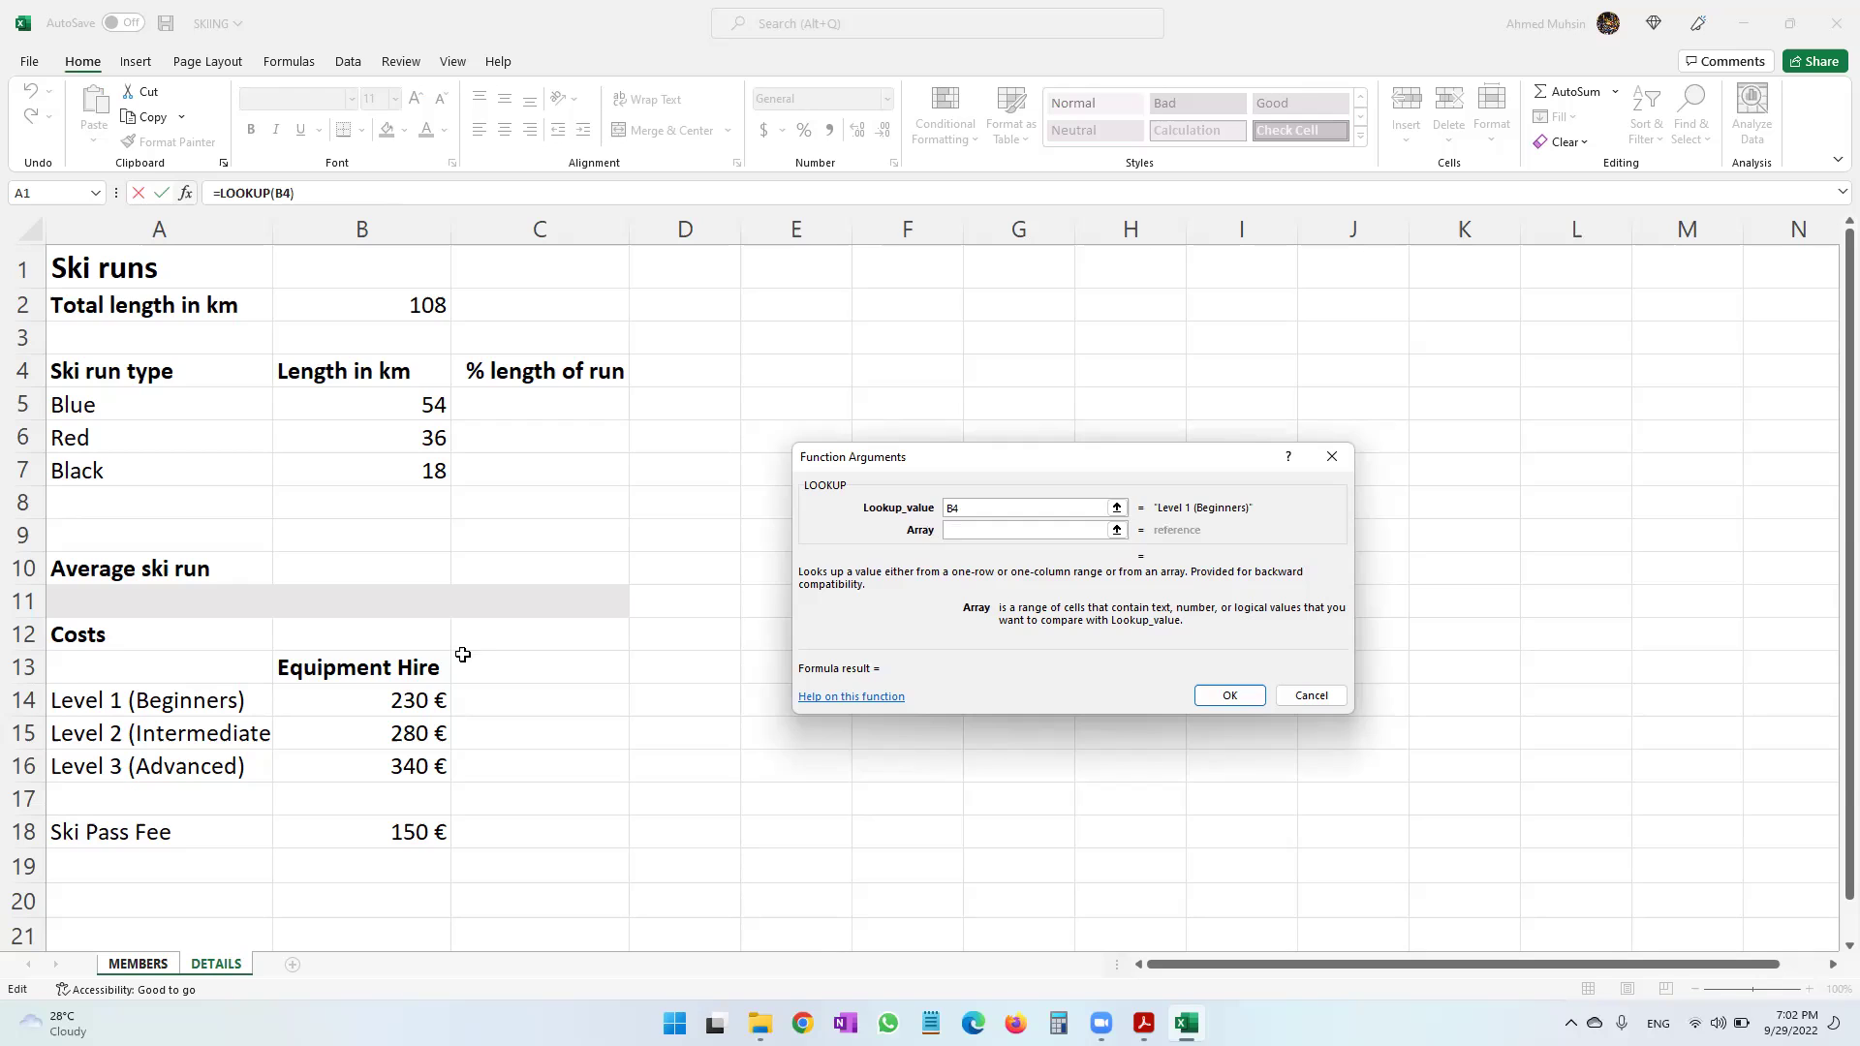
left_click_drag(195, 700, 352, 766)
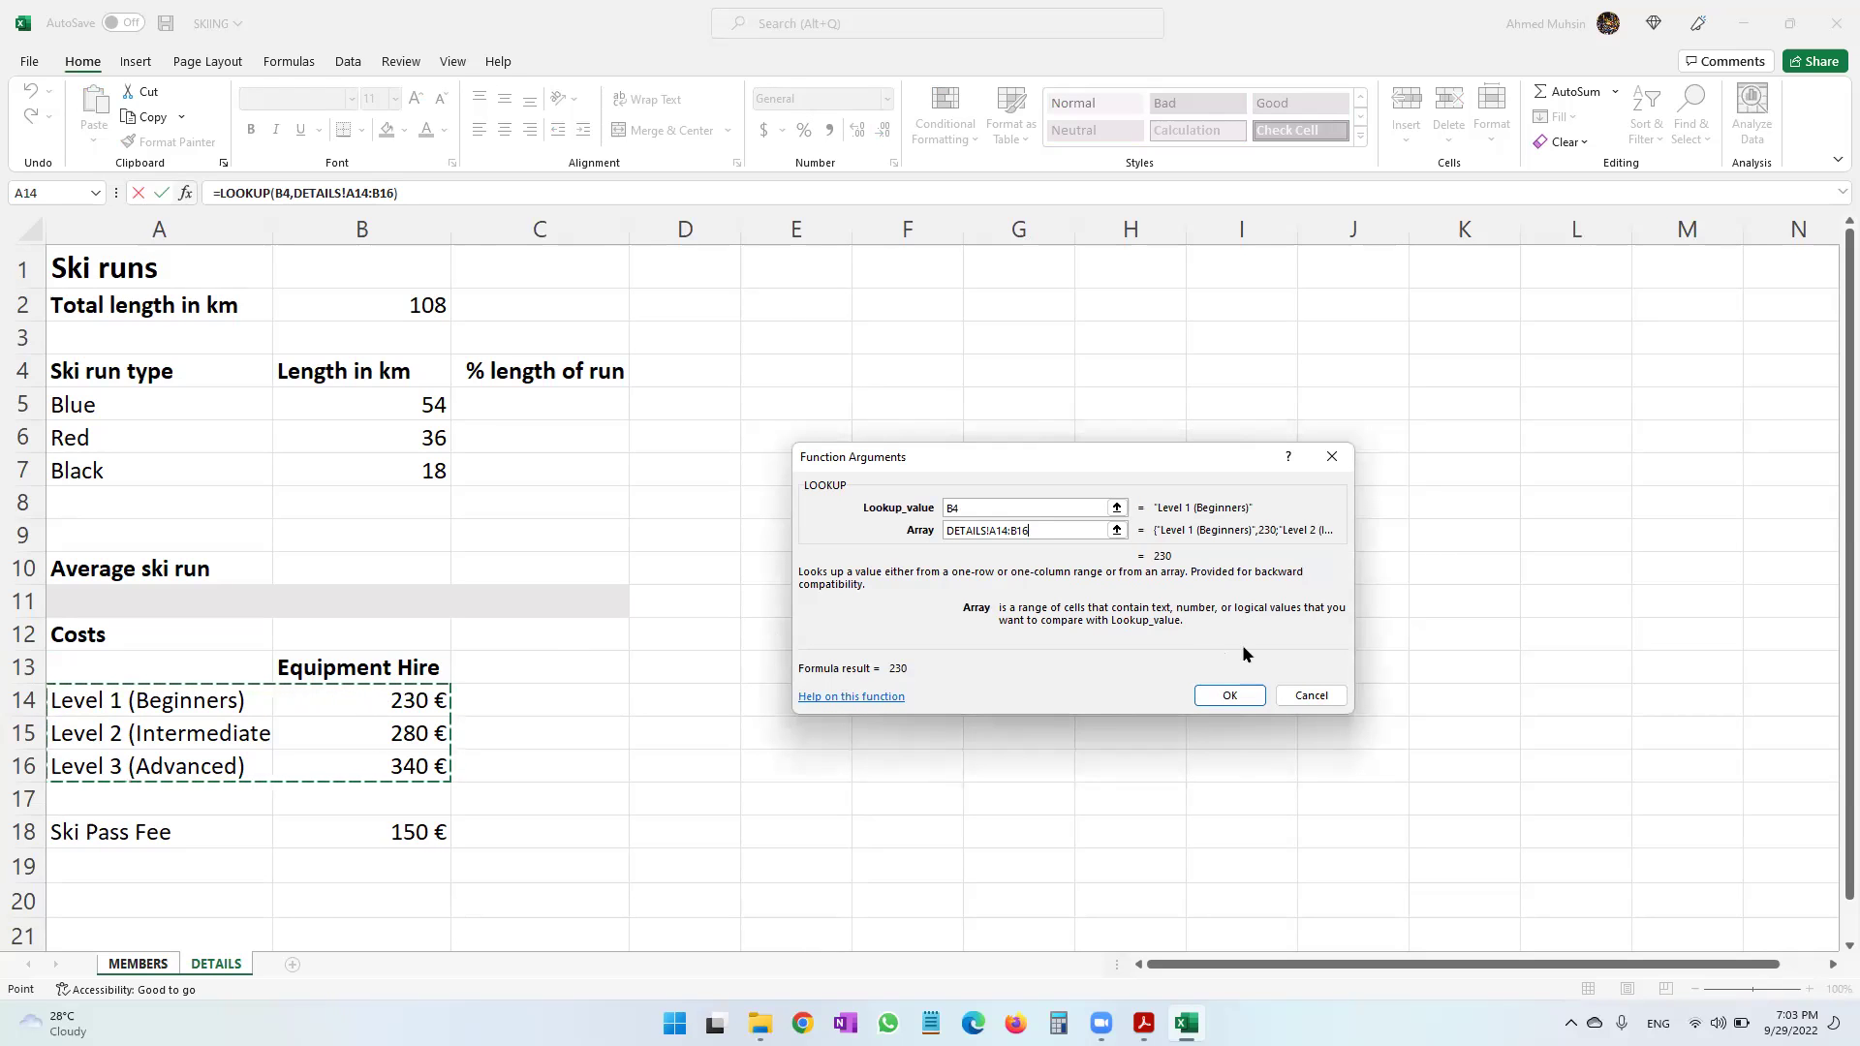
left_click(1311, 695)
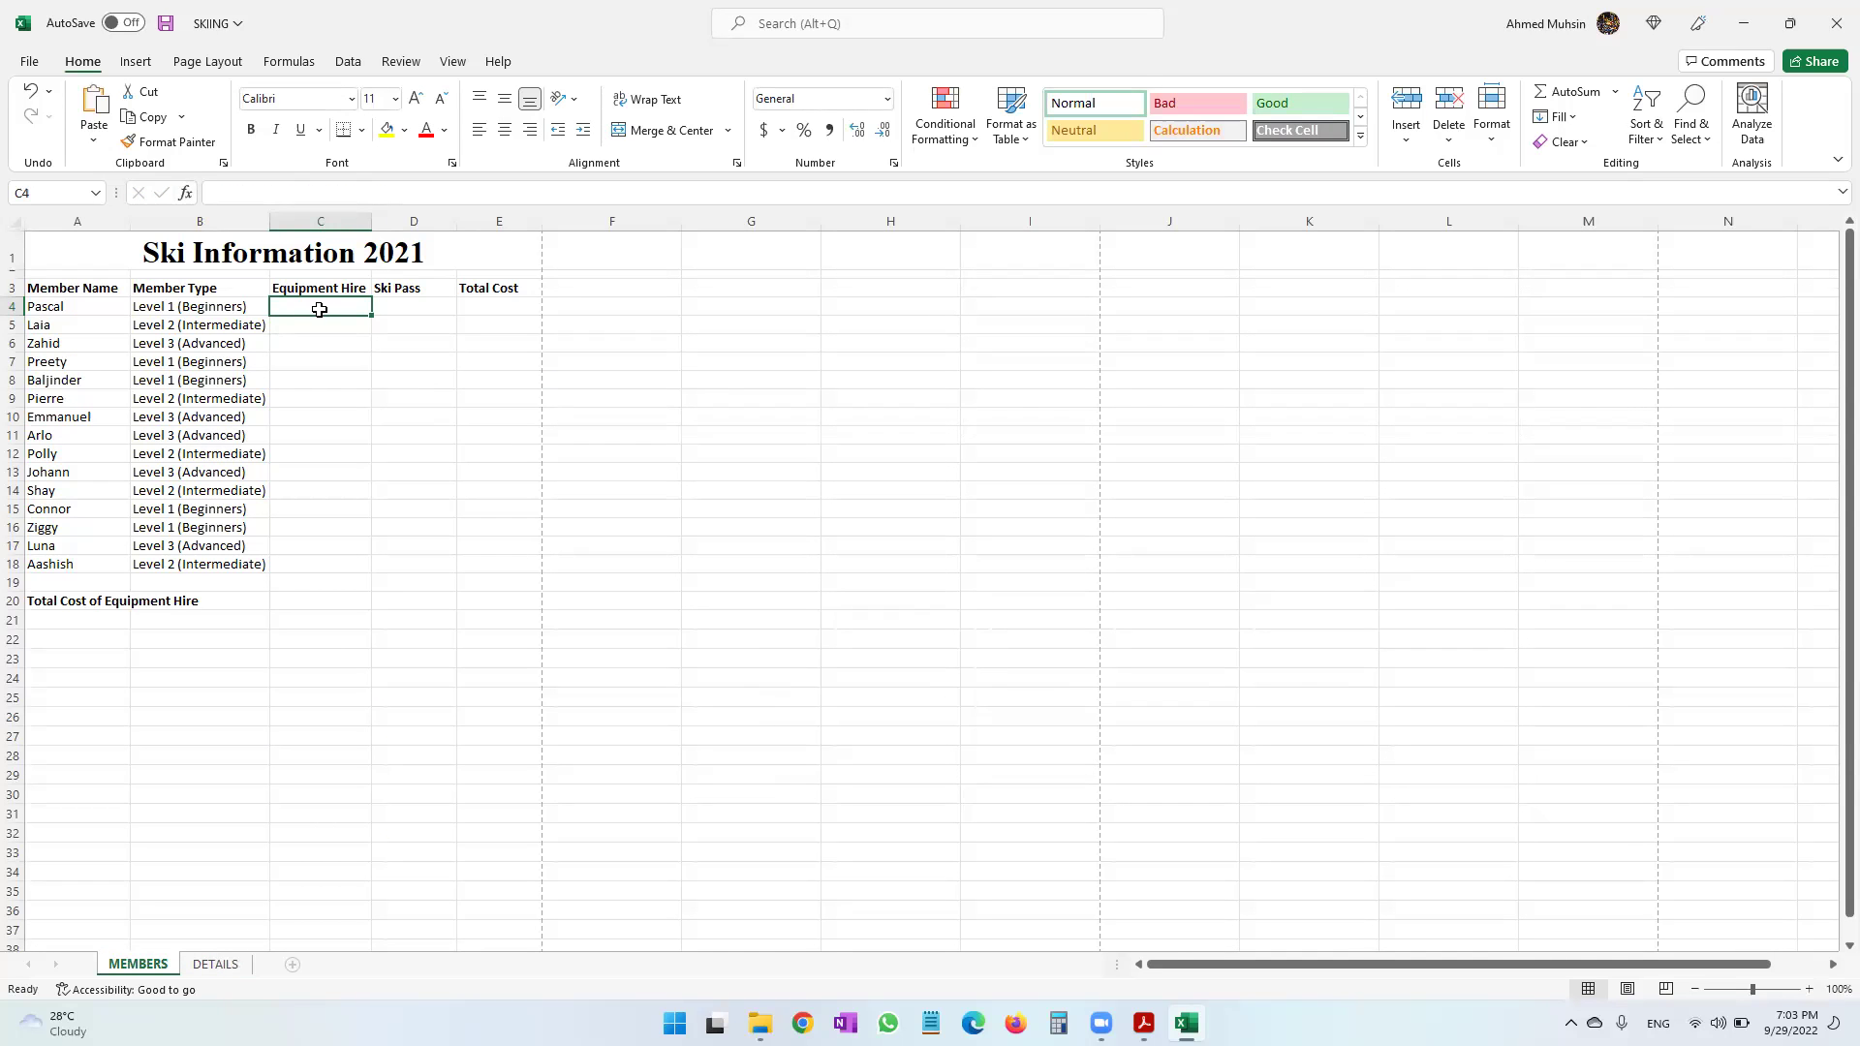
Recheck the first member's type on MEMBERS against the Level 1 (Beginners) equipment hire cost on the DETAILS worksheet.
left_click(222, 308)
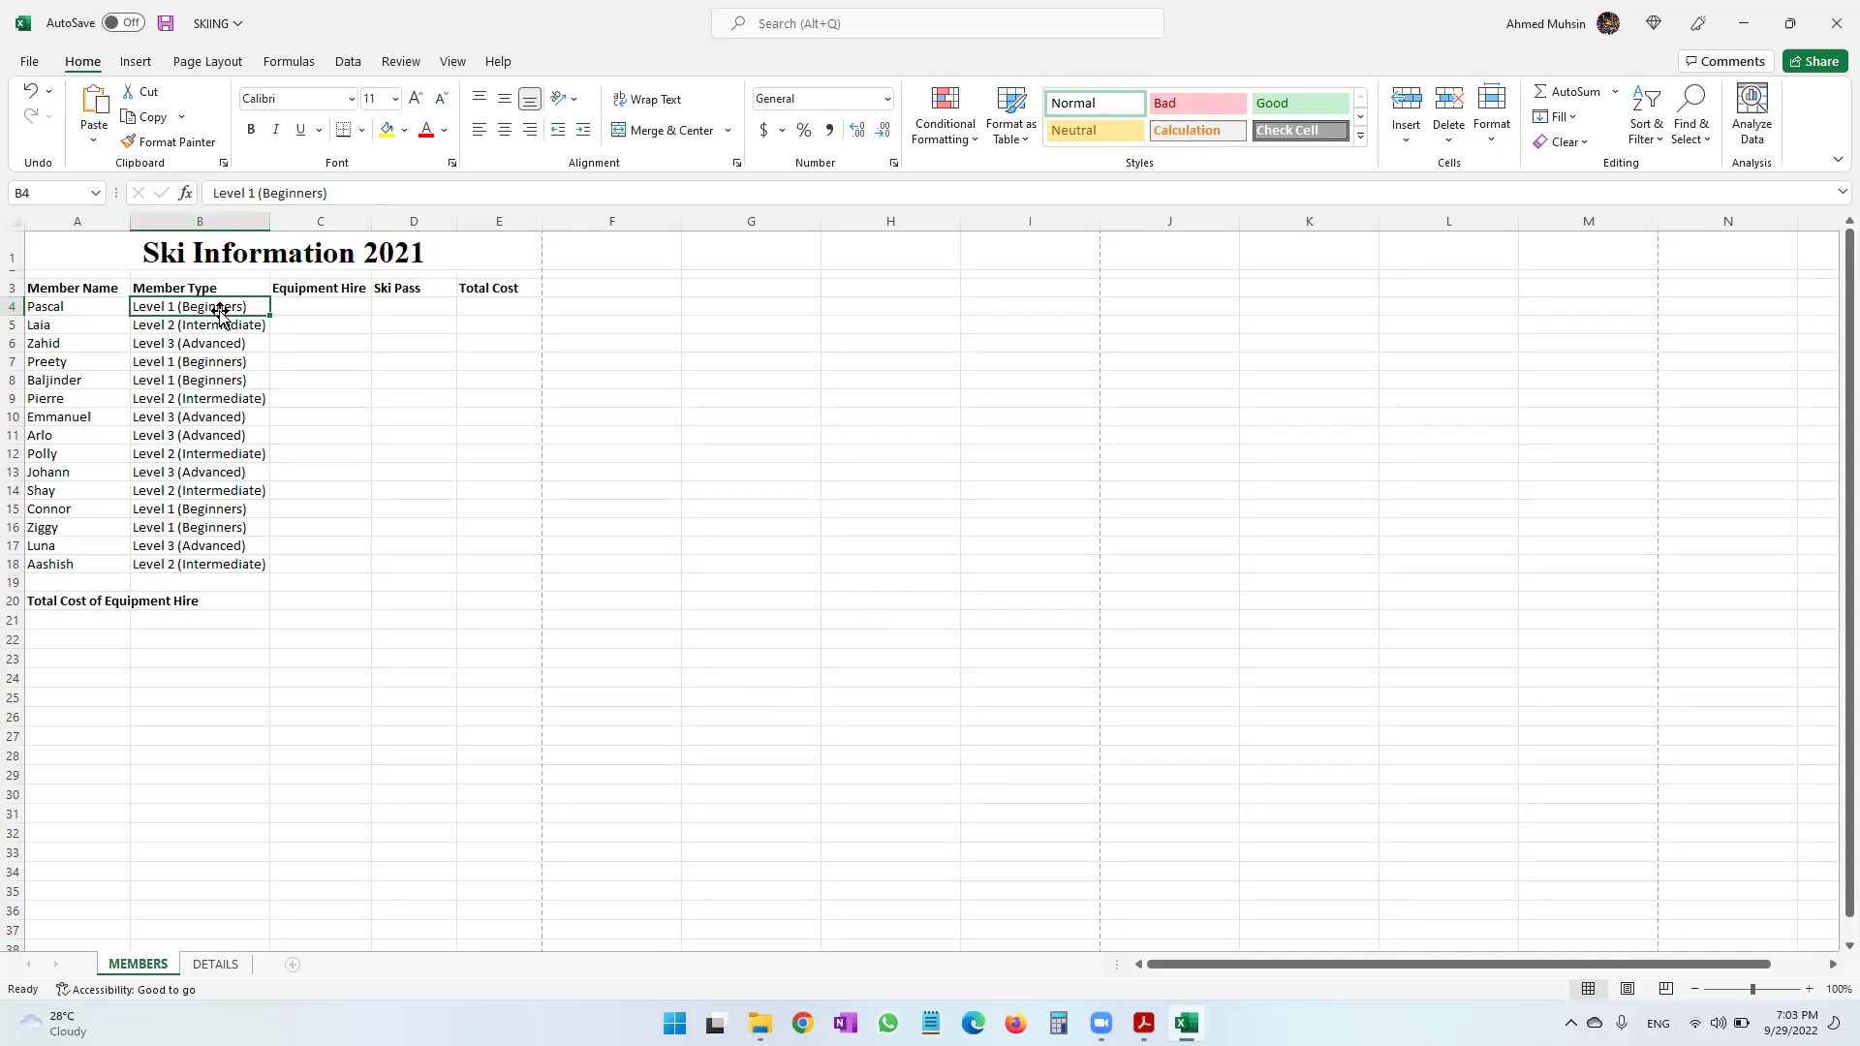
left_click(319, 306)
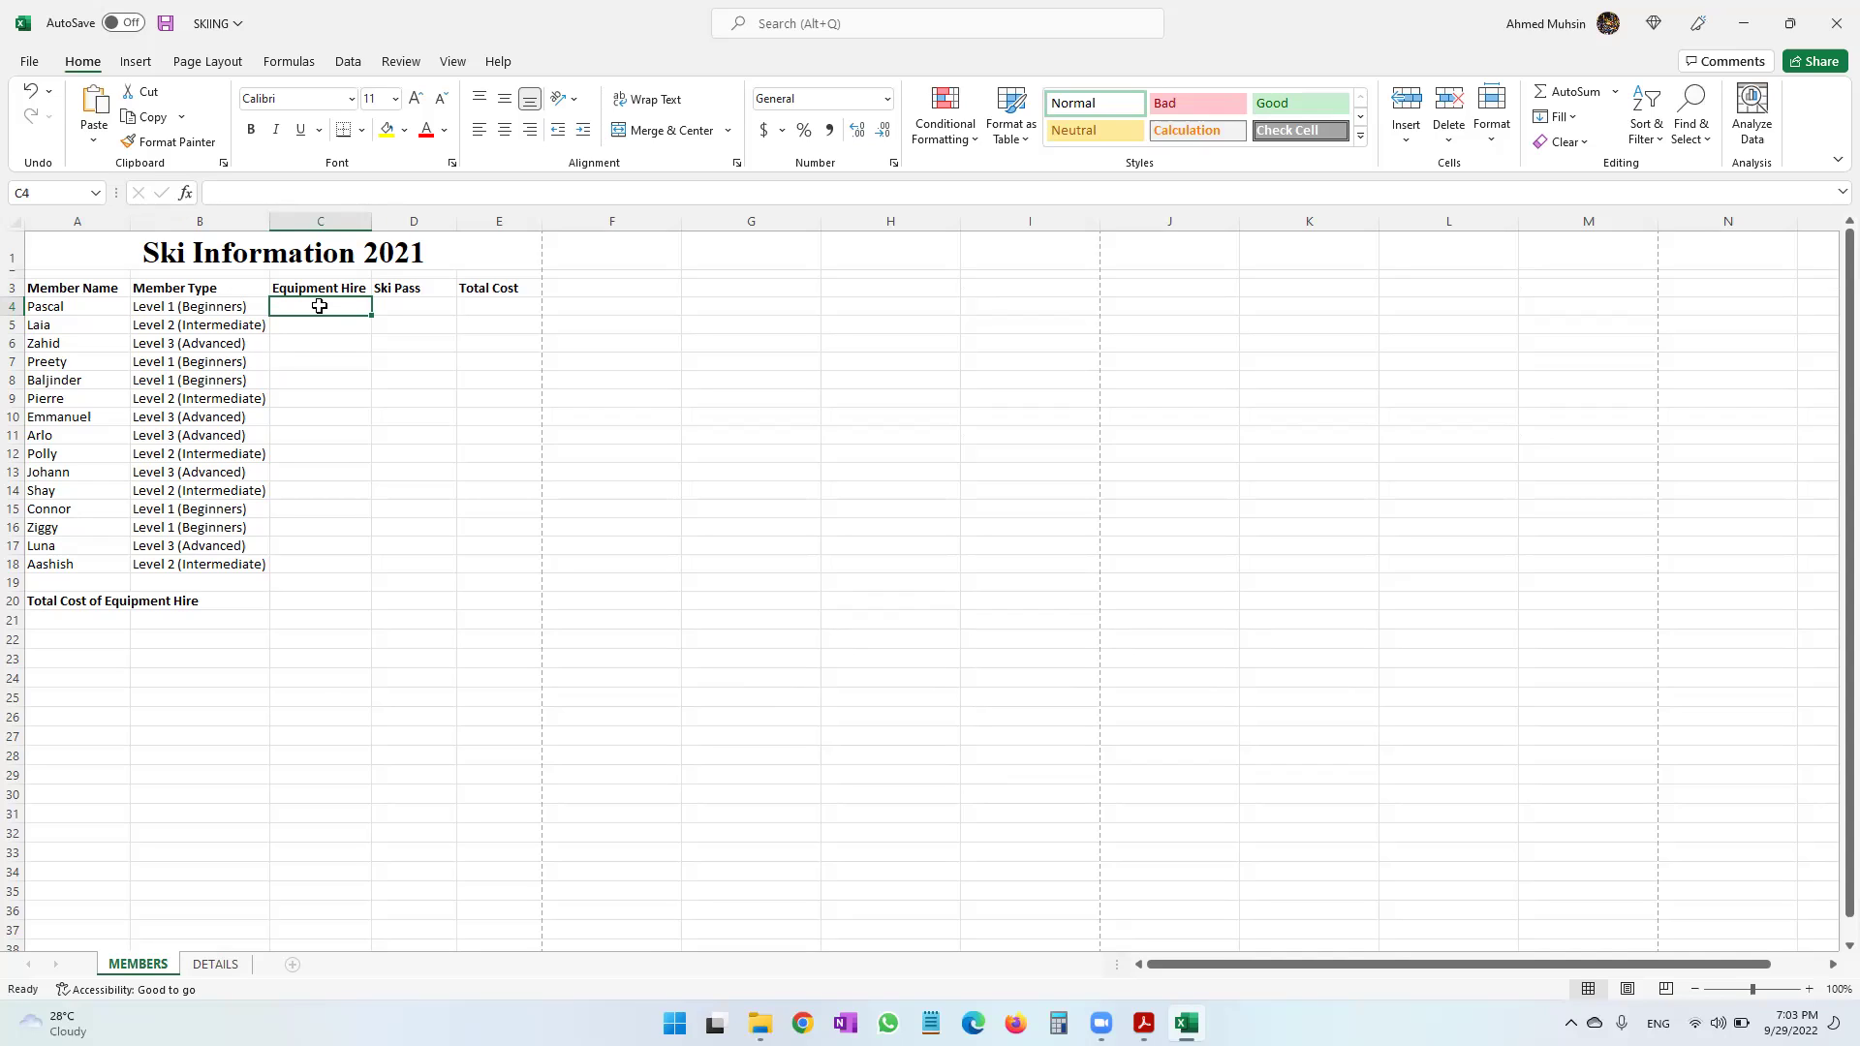
left_click(227, 964)
left_click(362, 700)
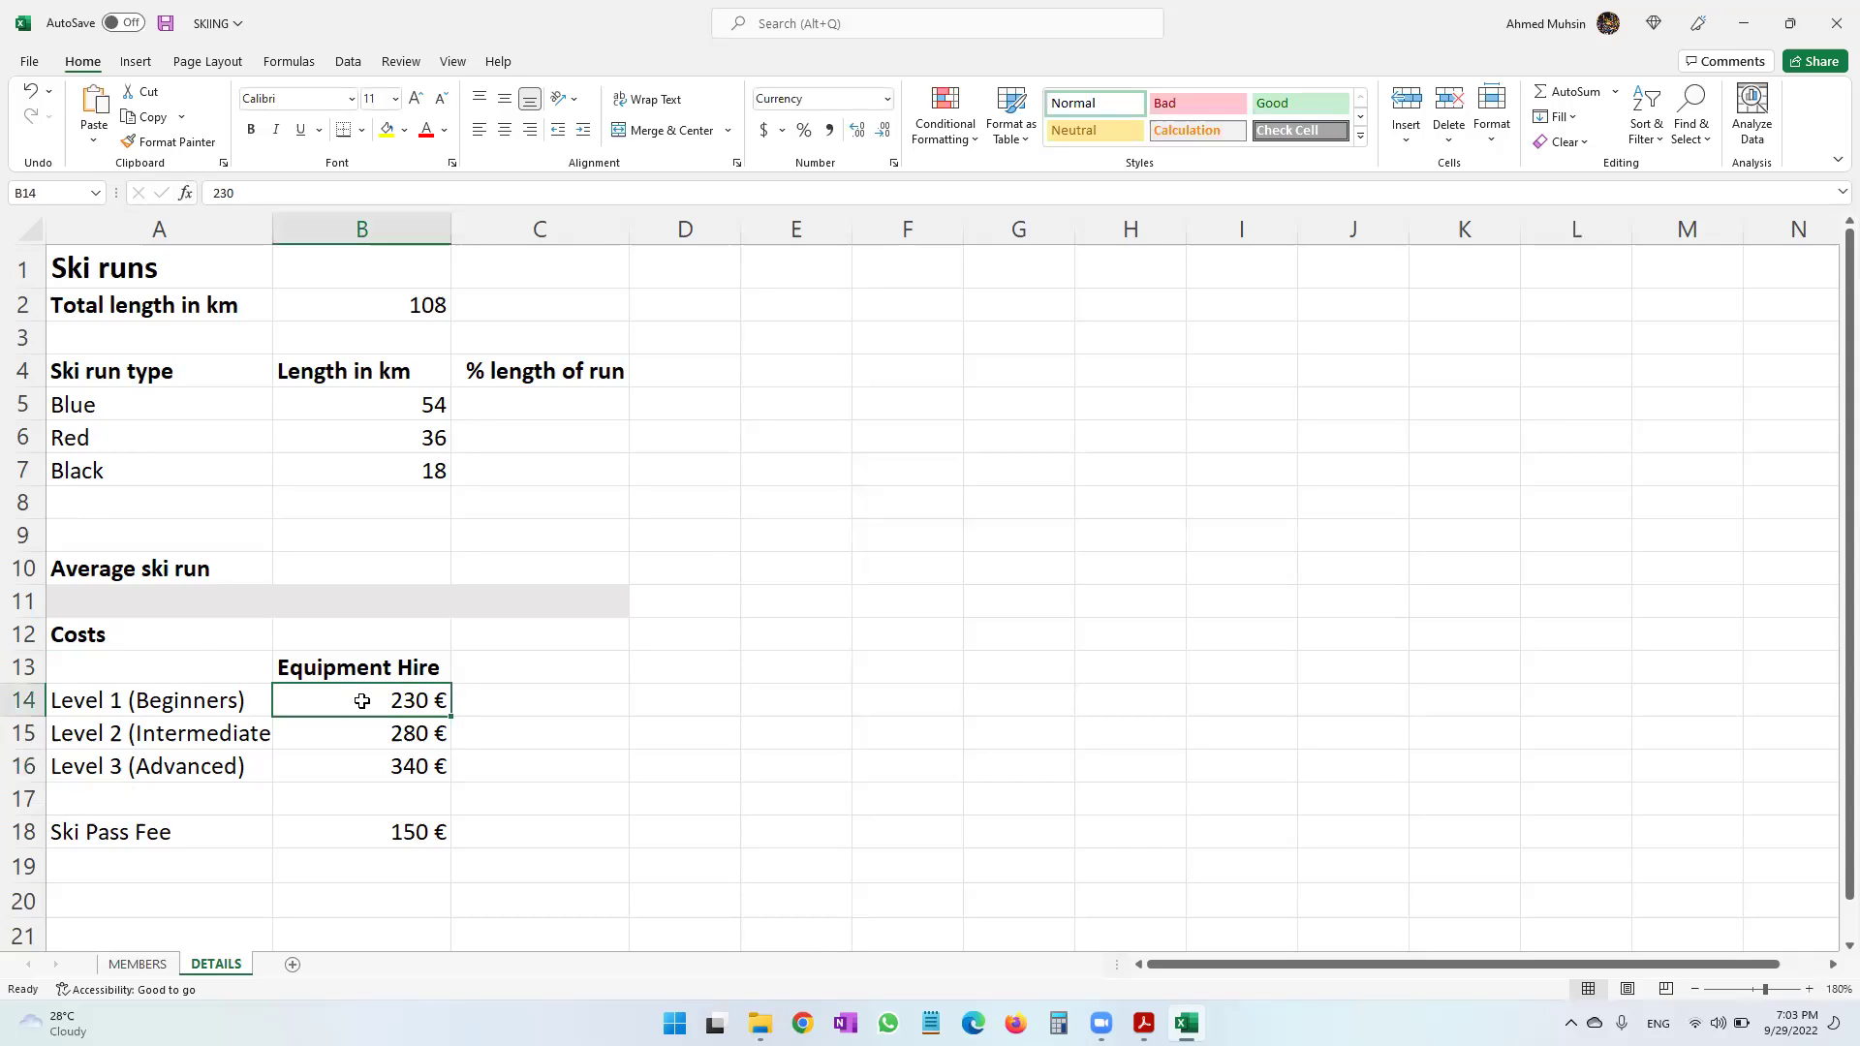
Match the Level 1 and Level 2 labels to their equipment hire costs on DETAILS, and check the first member's type on MEMBERS.
left_click_drag(362, 700, 352, 775)
left_click(225, 710)
left_click(397, 717)
left_click(226, 731)
left_click(376, 738)
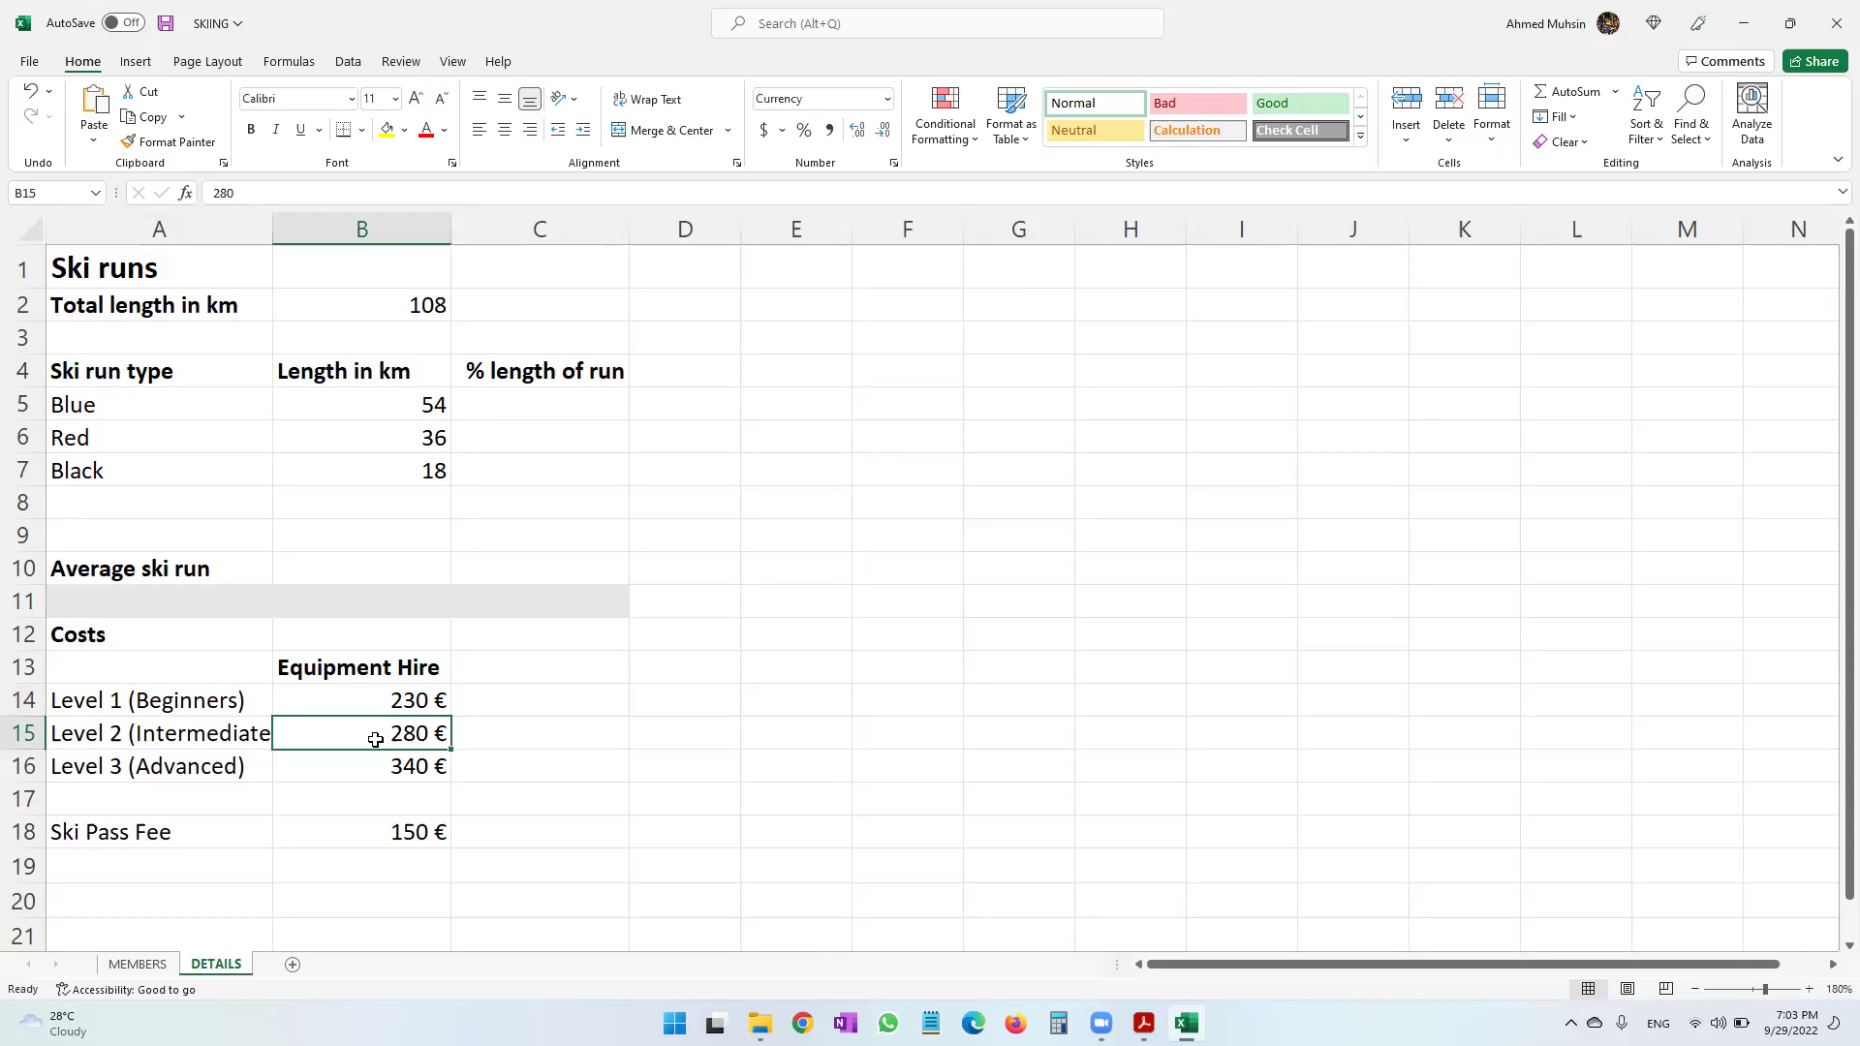
left_click(150, 967)
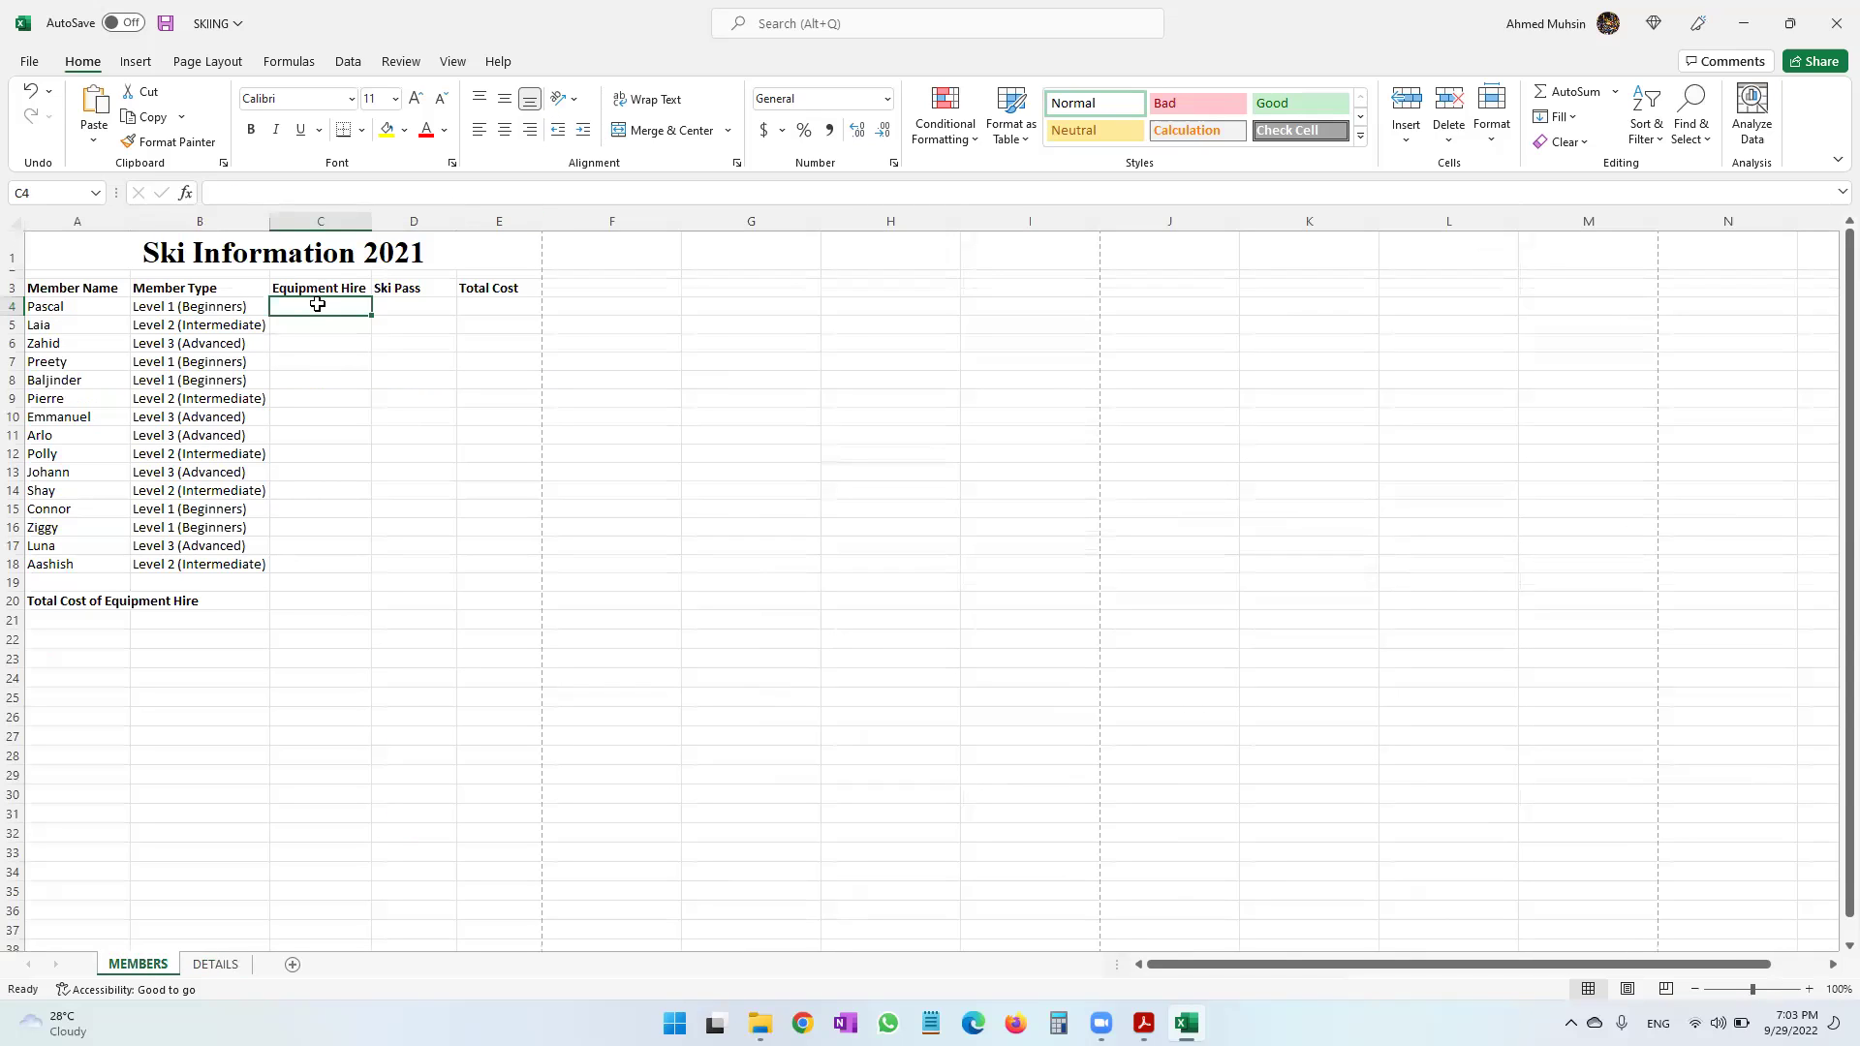
left_click(229, 308)
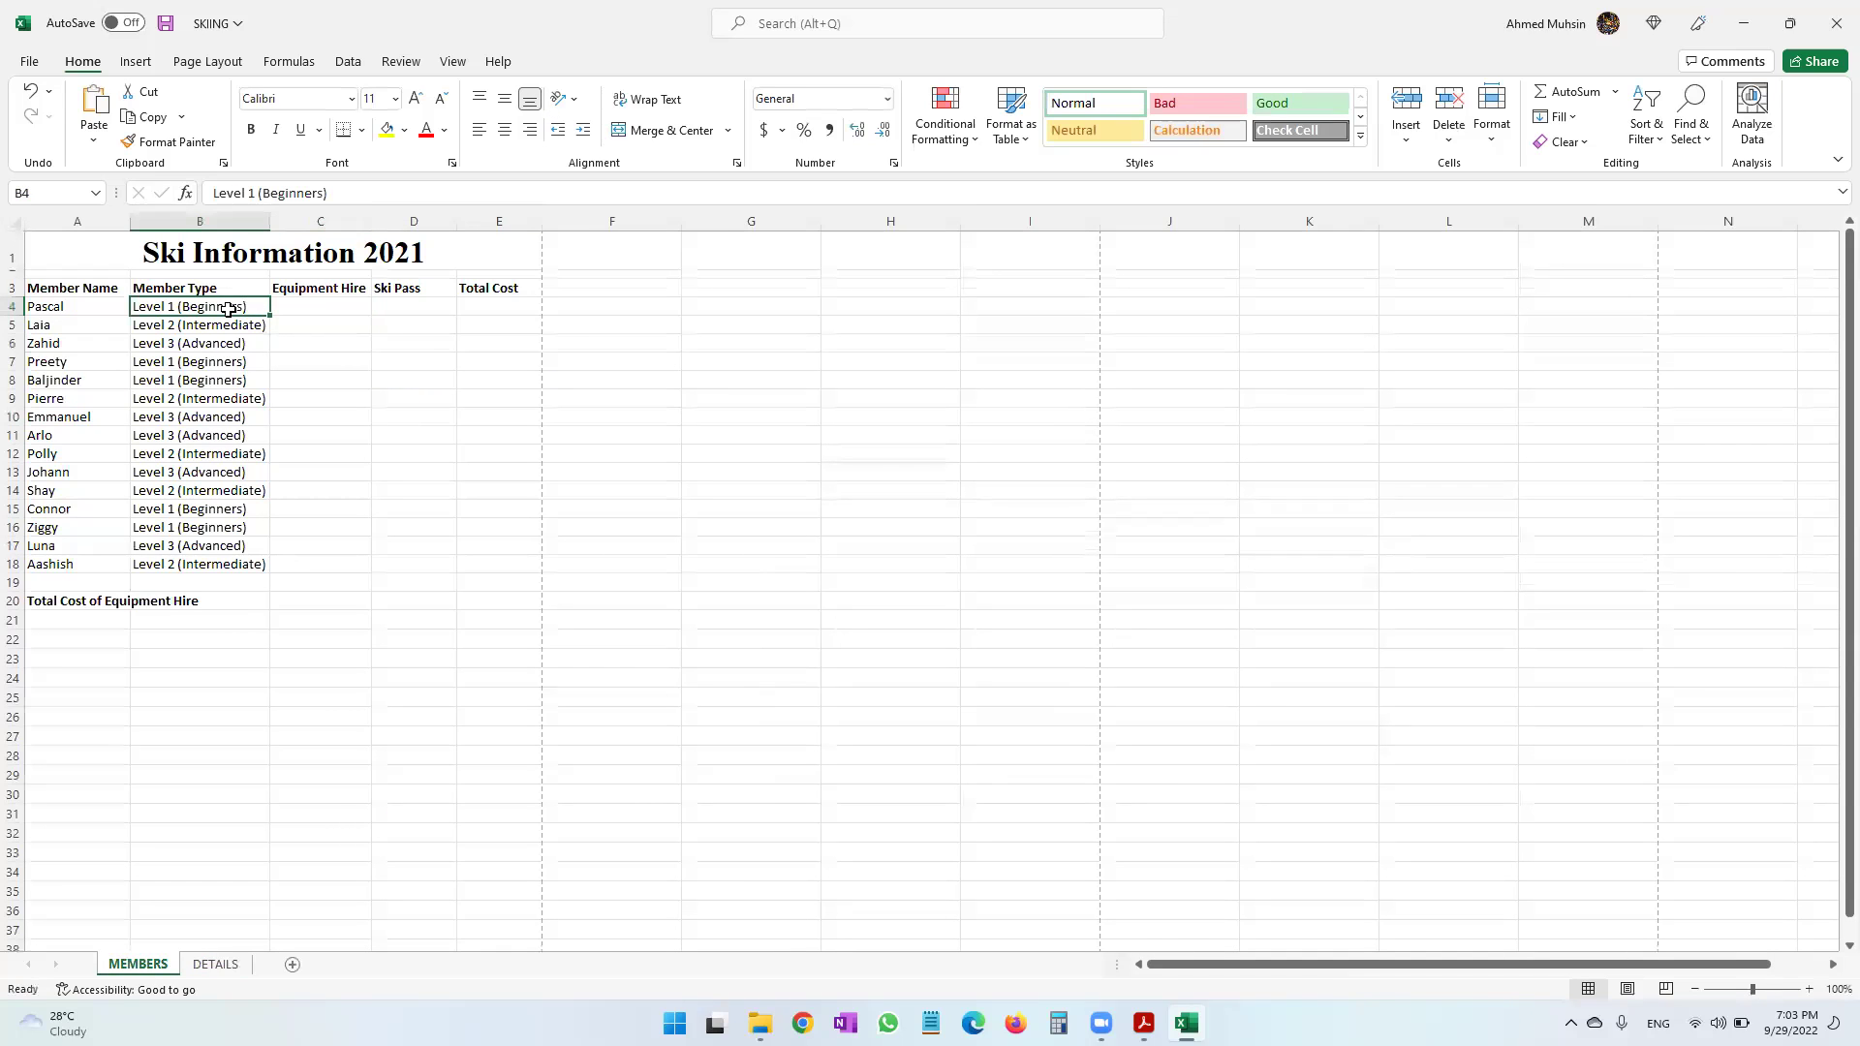
Insert a LOOKUP function in cell C4 of MEMBERS, using the lookup_value,array argument form.
left_click(327, 306)
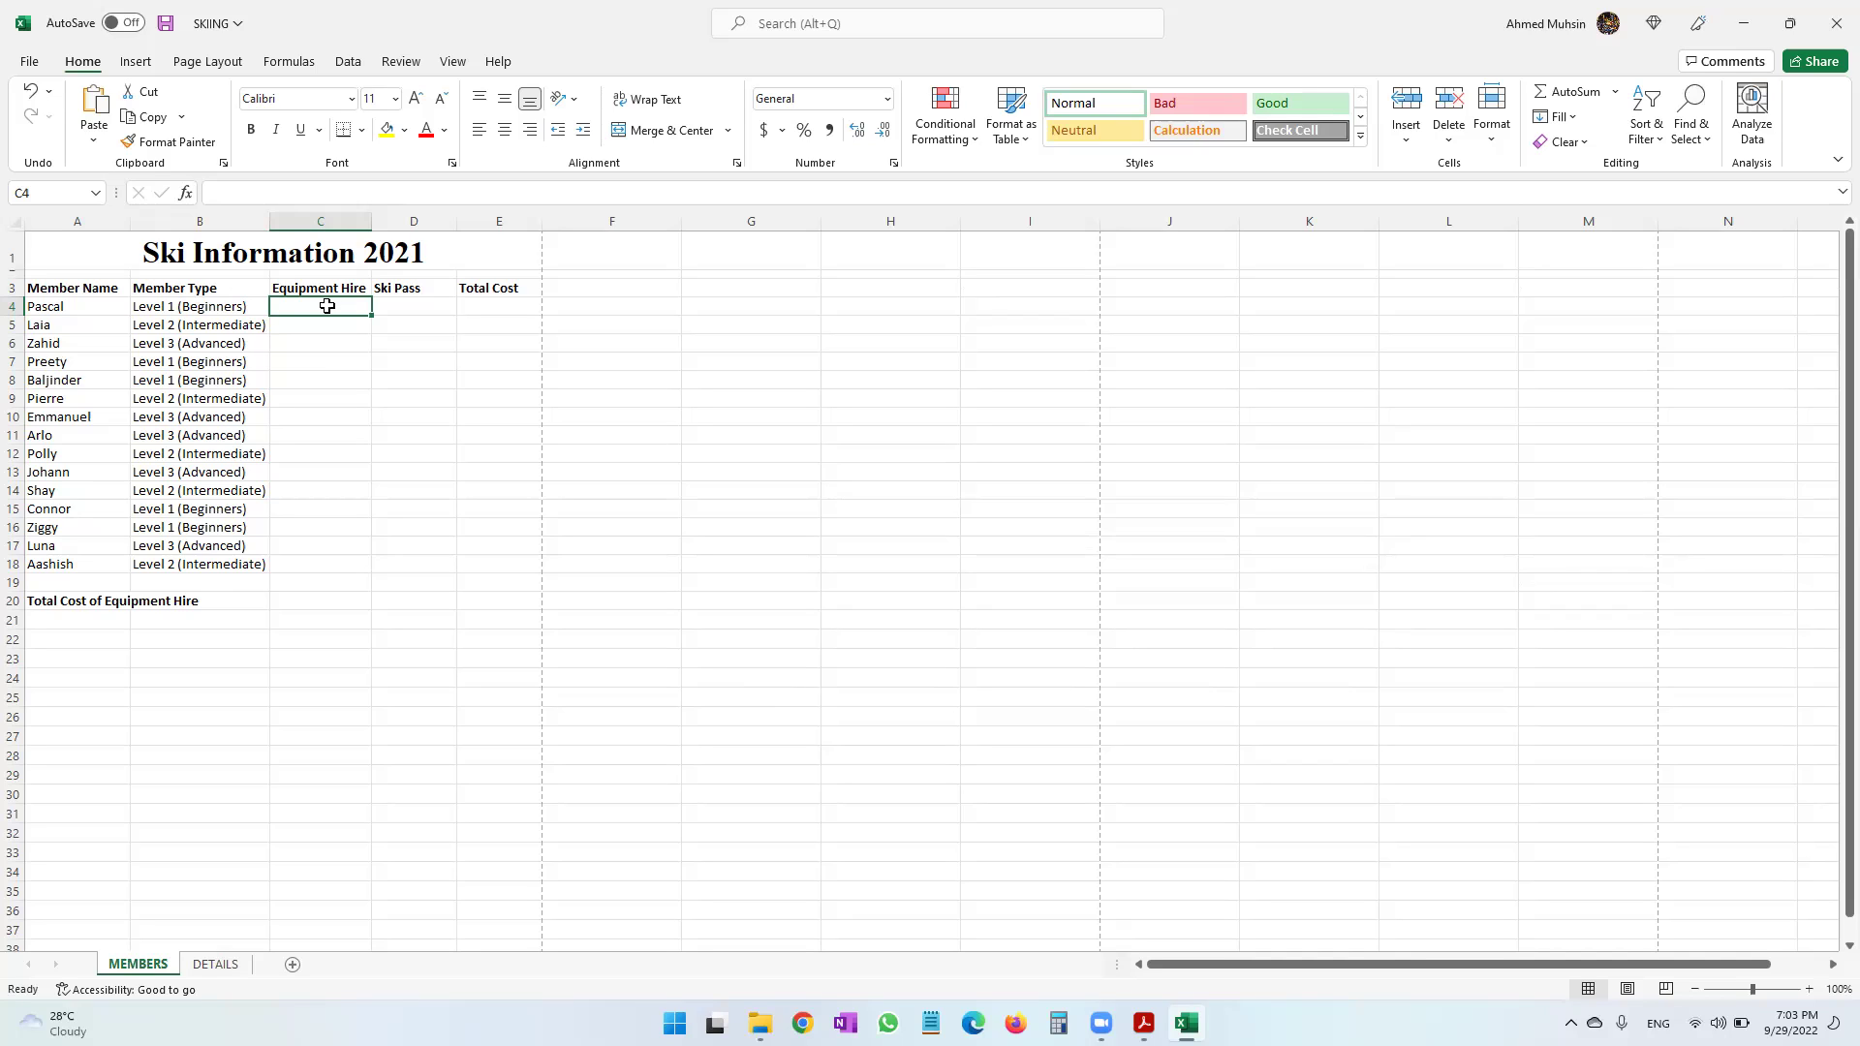
left_click(185, 192)
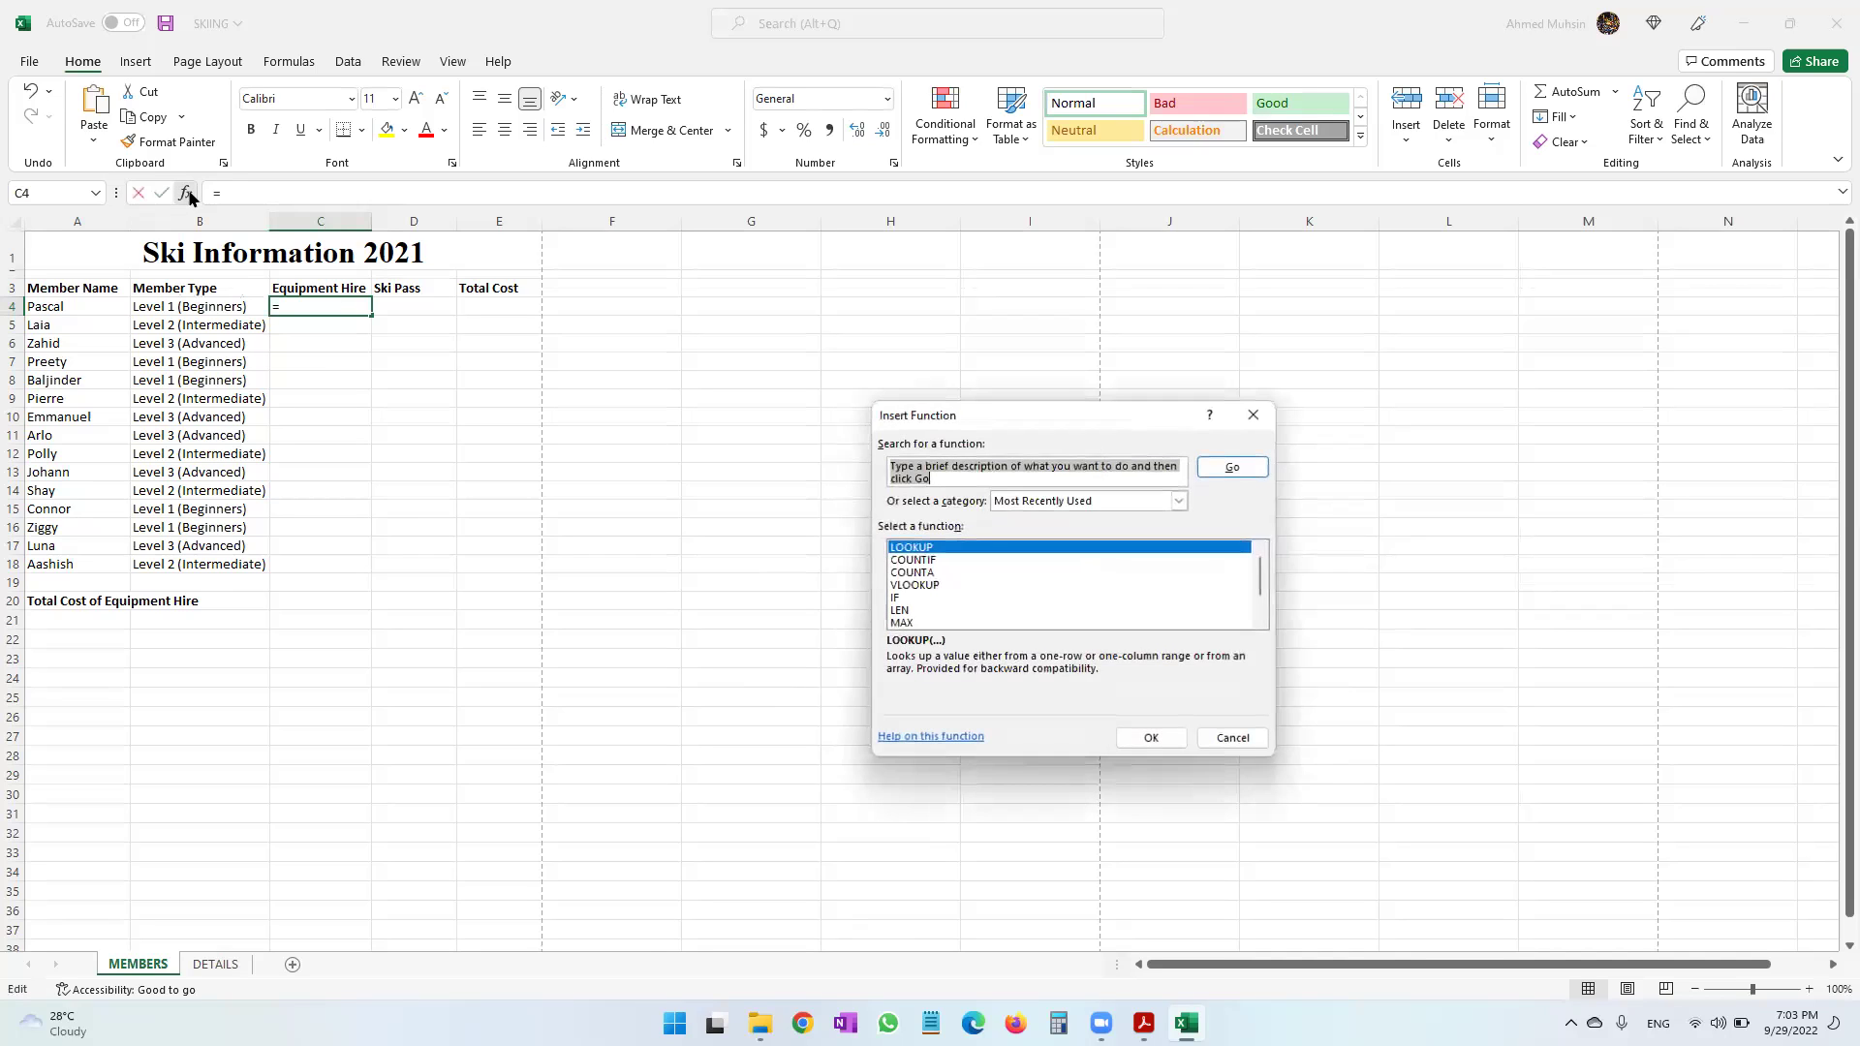
double_click(1020, 549)
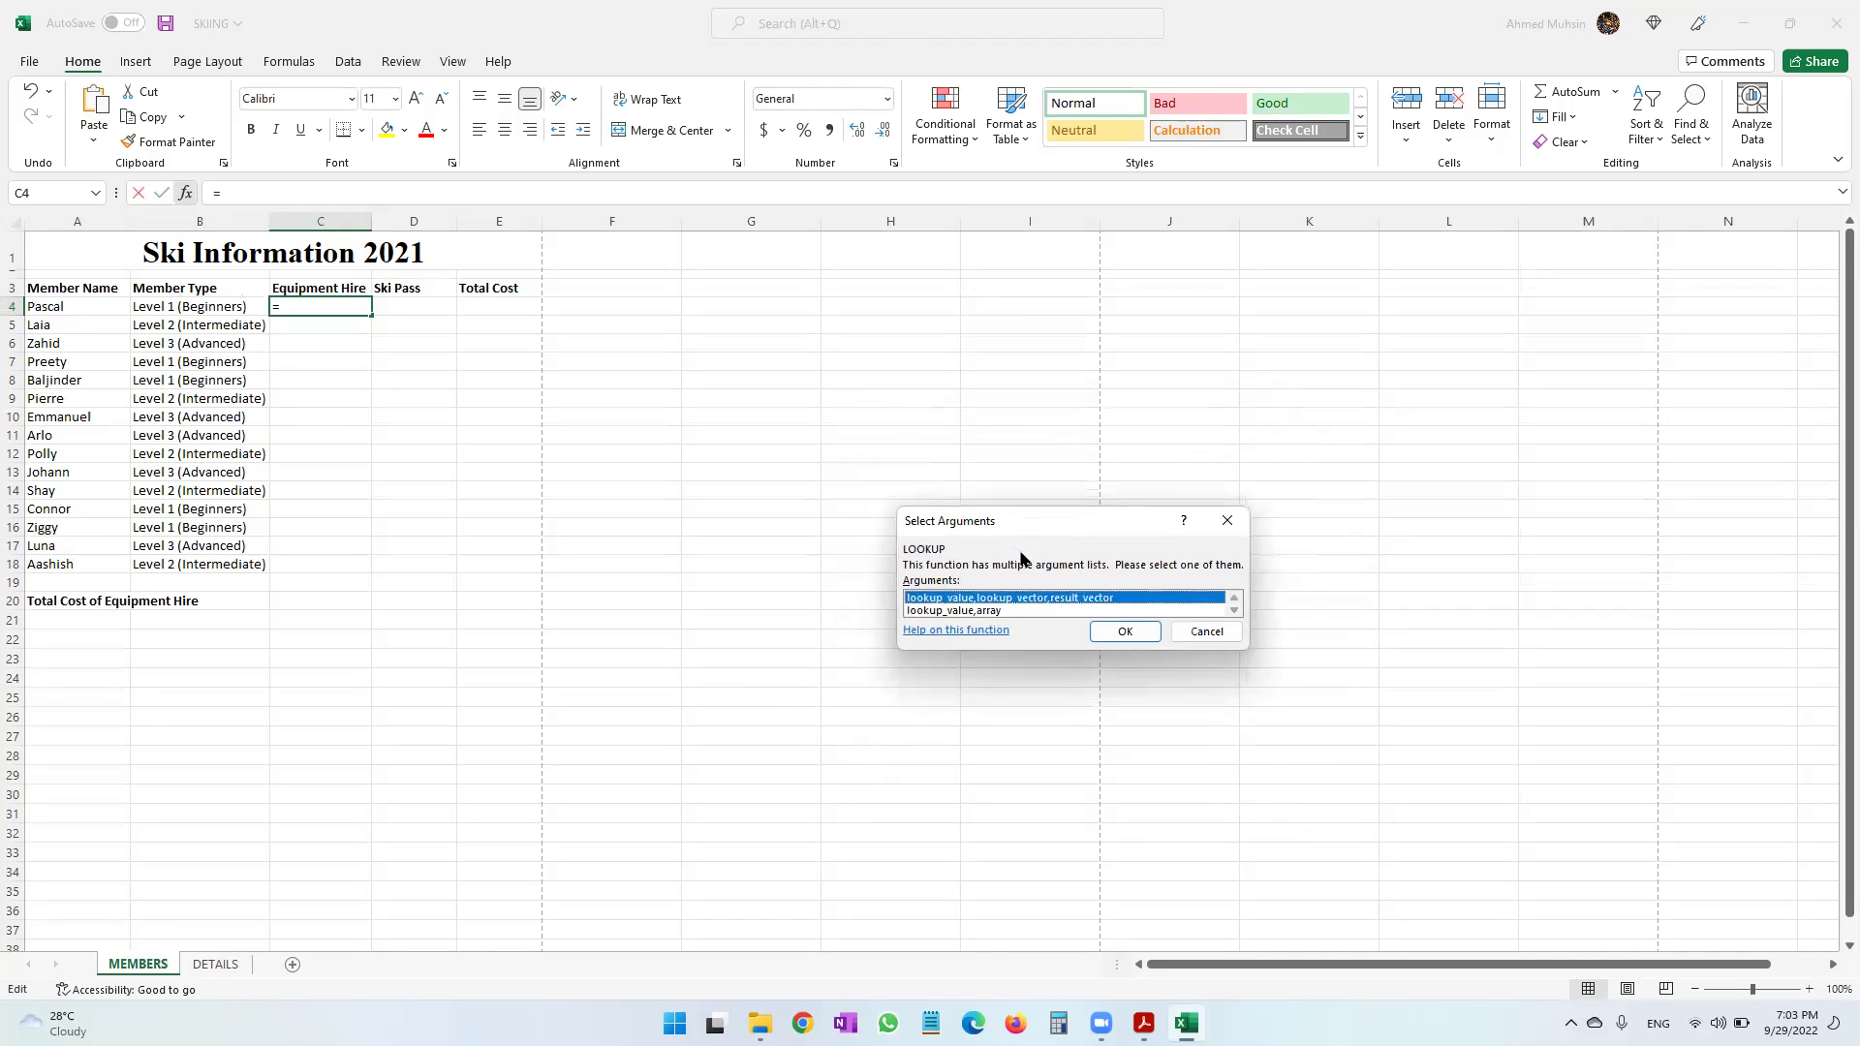
left_click(995, 611)
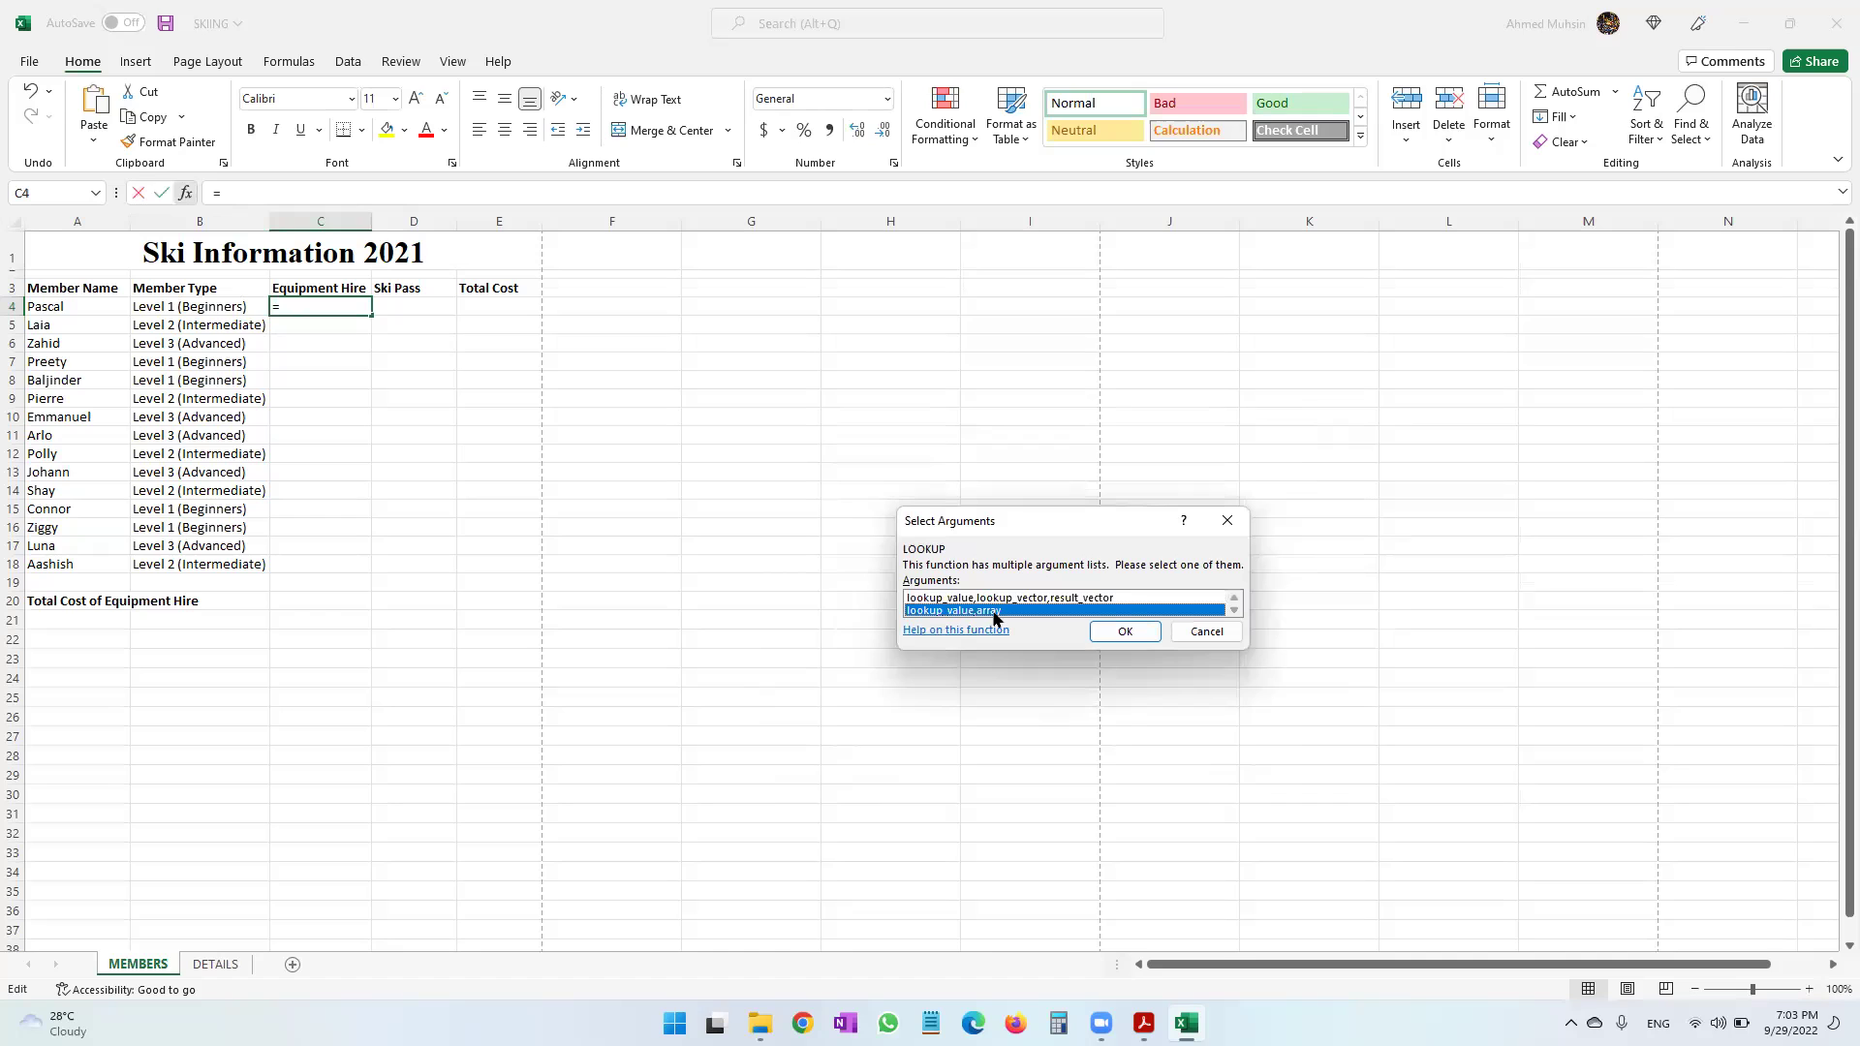
left_click(1105, 631)
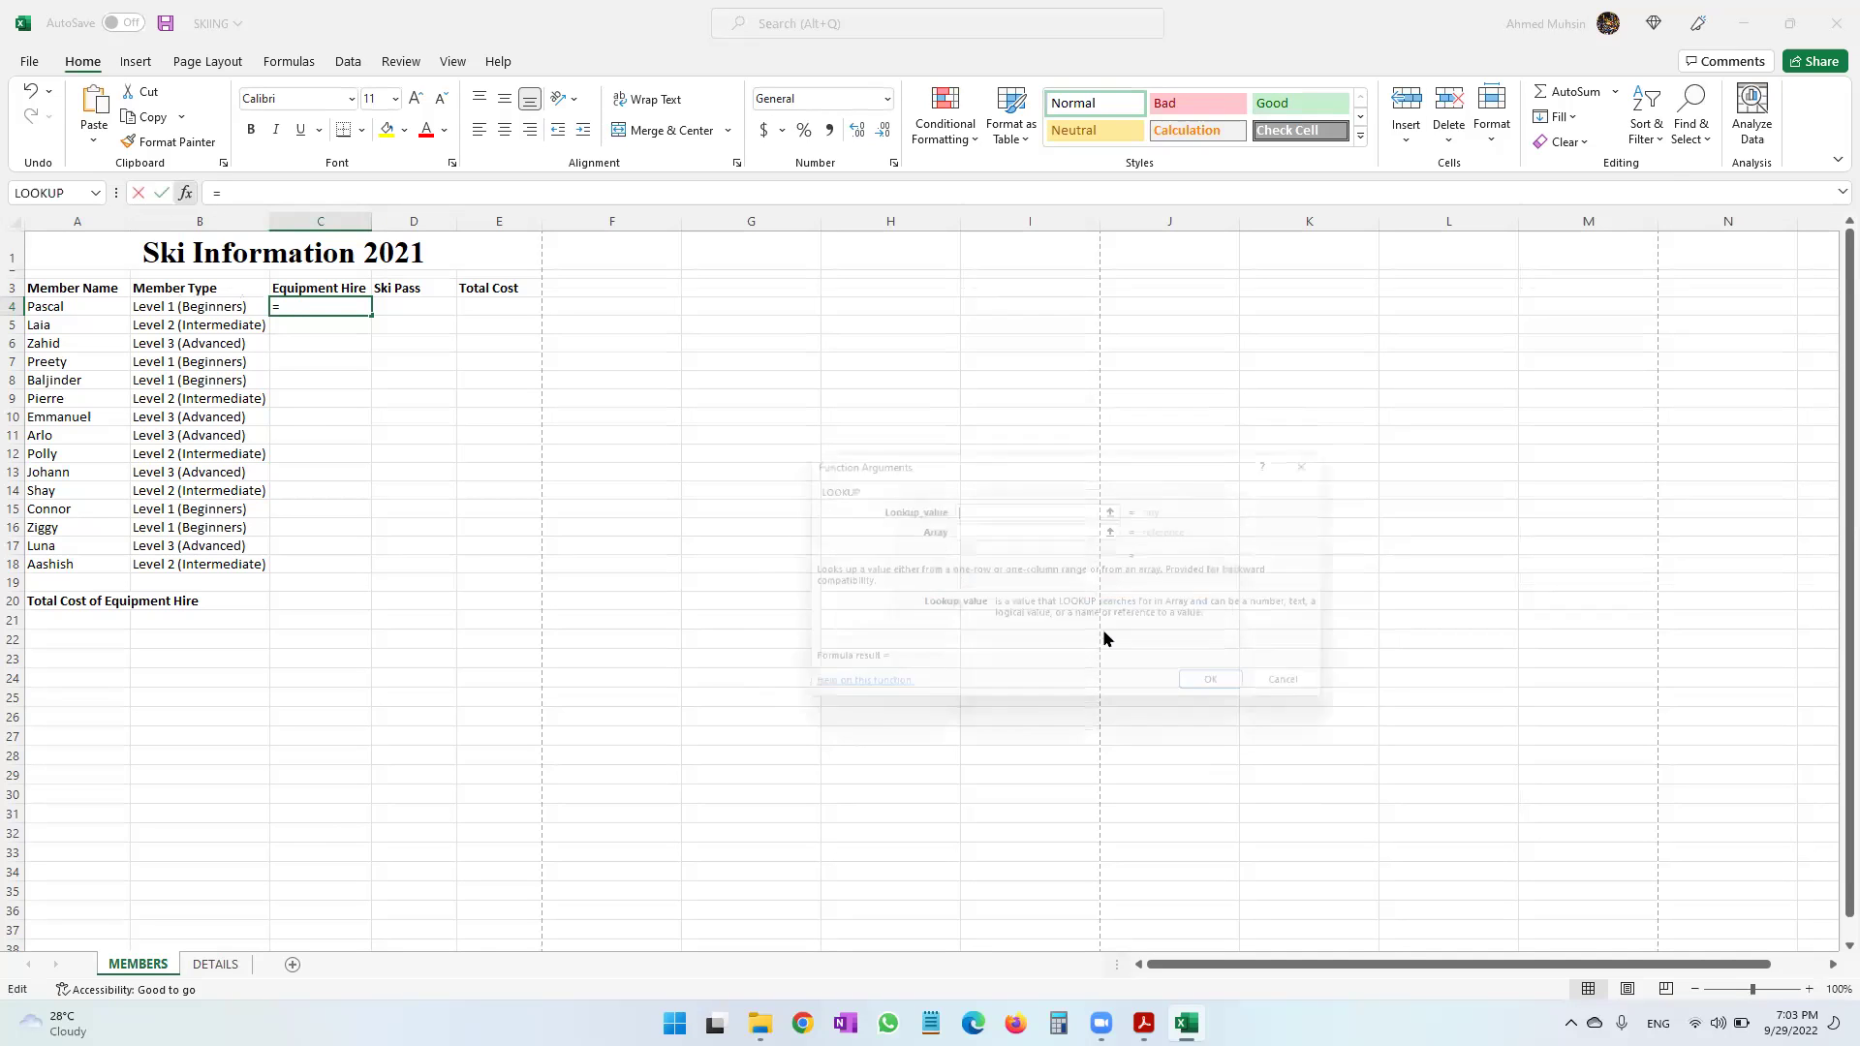